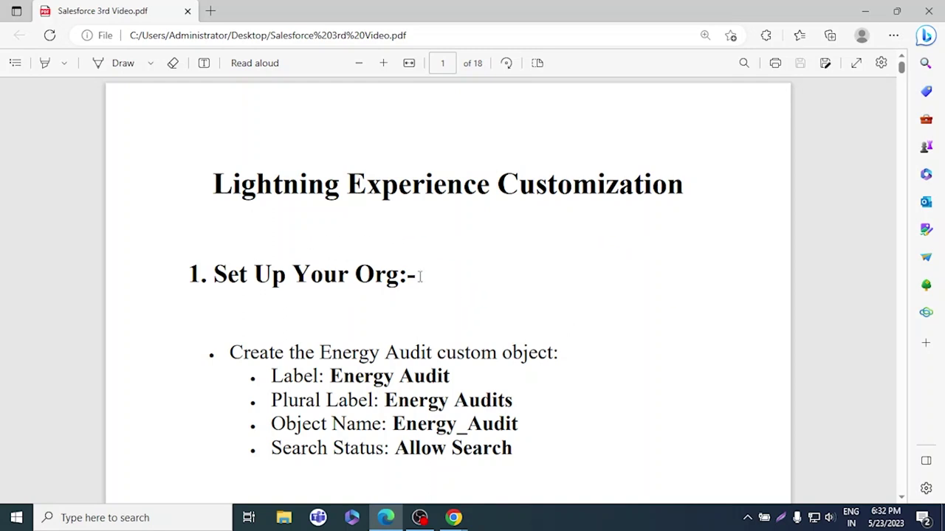
left_click_drag(421, 276, 201, 274)
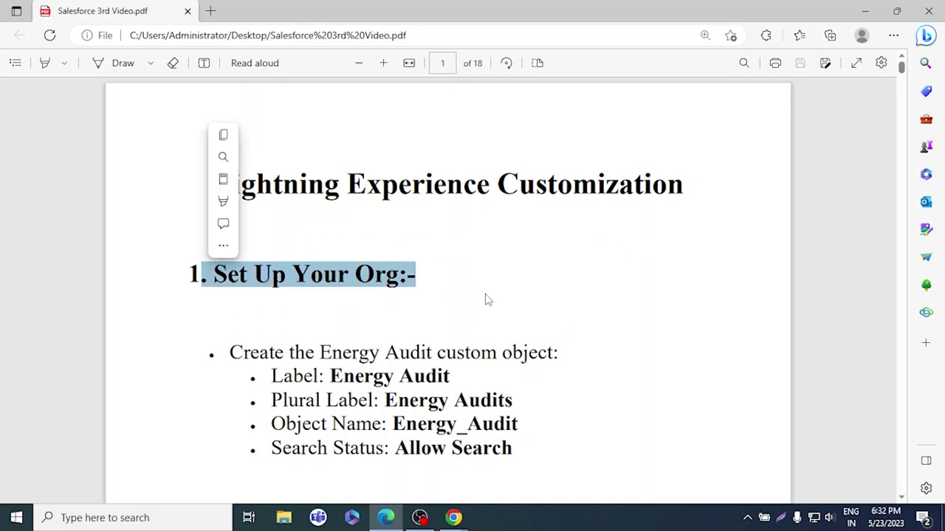
left_click(492, 291)
key("alt+Tab")
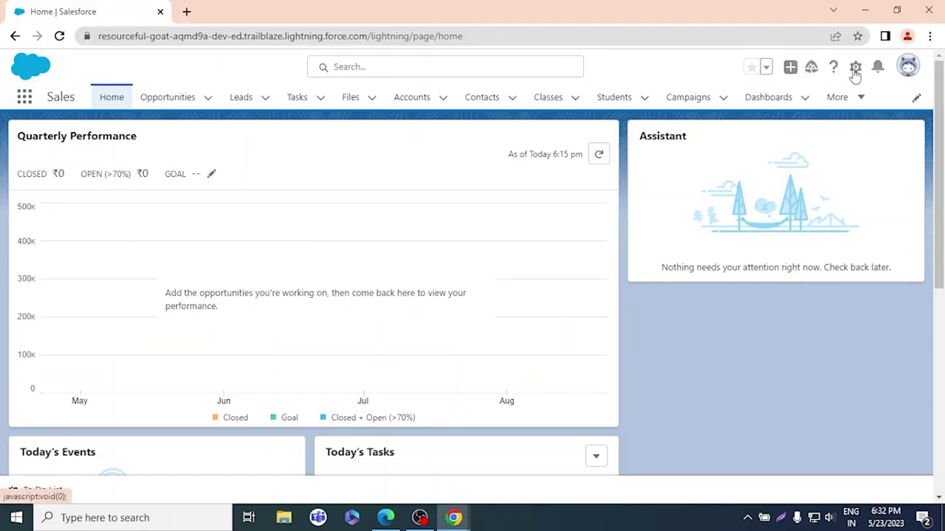
key("alt+Tab")
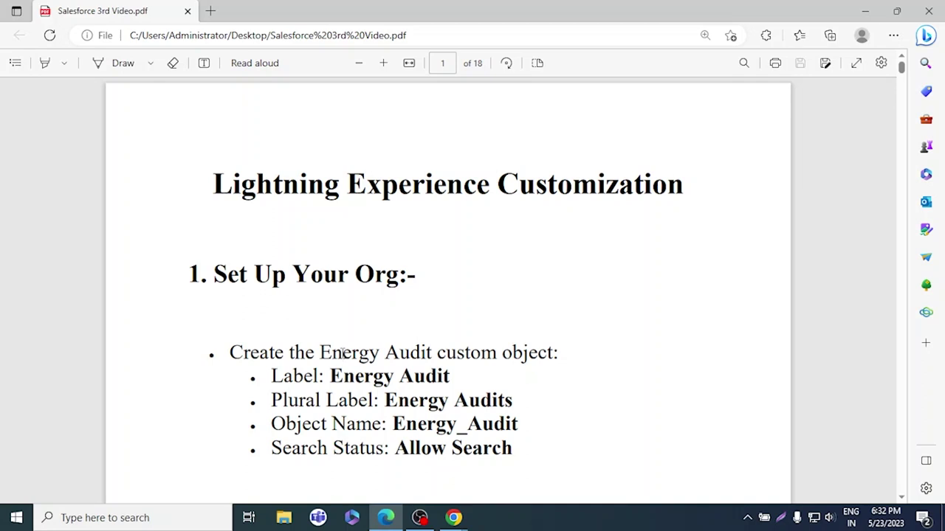
- Switch to Salesforce in Chrome and open the Setup home page from the Sales app
key("alt+Tab")
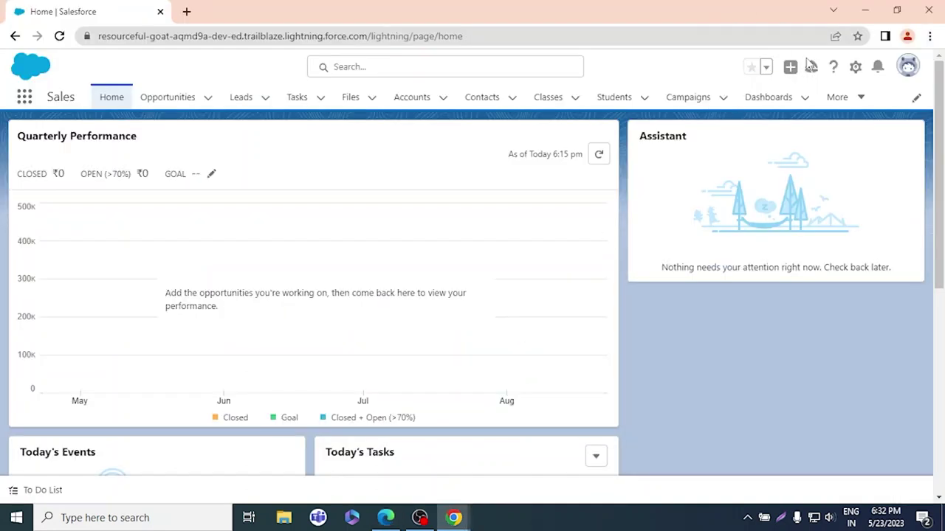
left_click(855, 68)
left_click(821, 104)
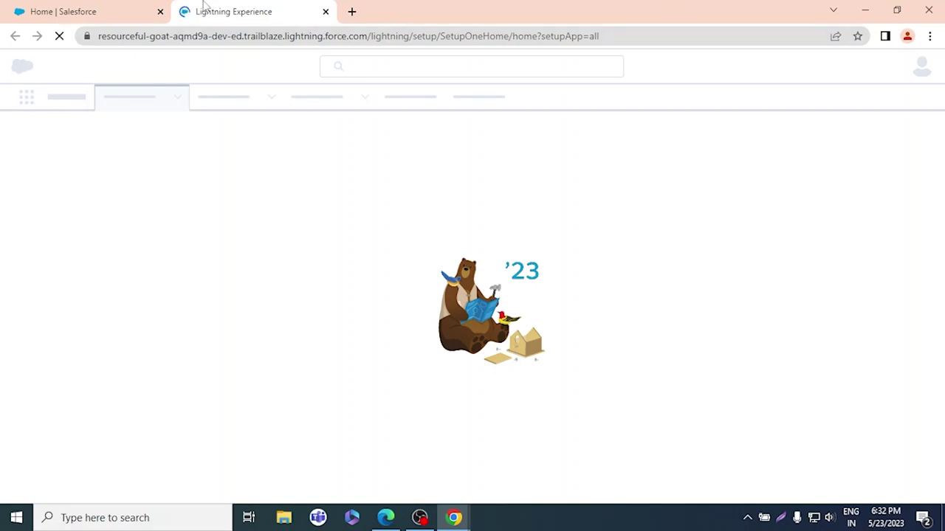
left_click(111, 11)
left_click(217, 6)
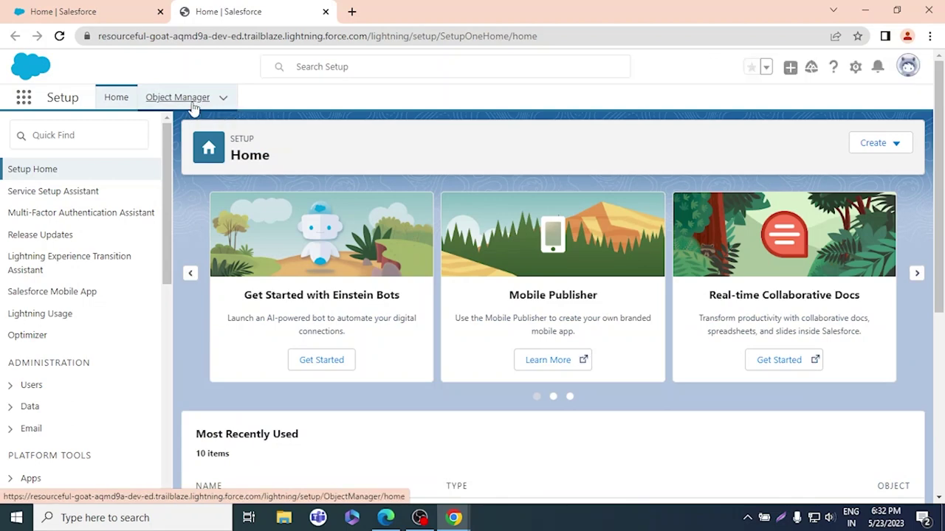
- Start creating a new custom object in Object Manager and dismiss the browser notification requests
left_click(191, 104)
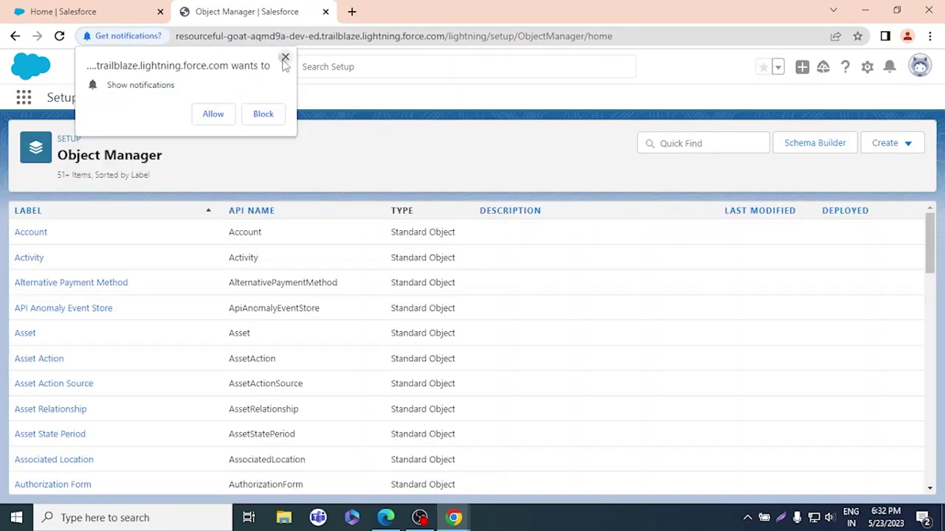
left_click(285, 58)
left_click(887, 147)
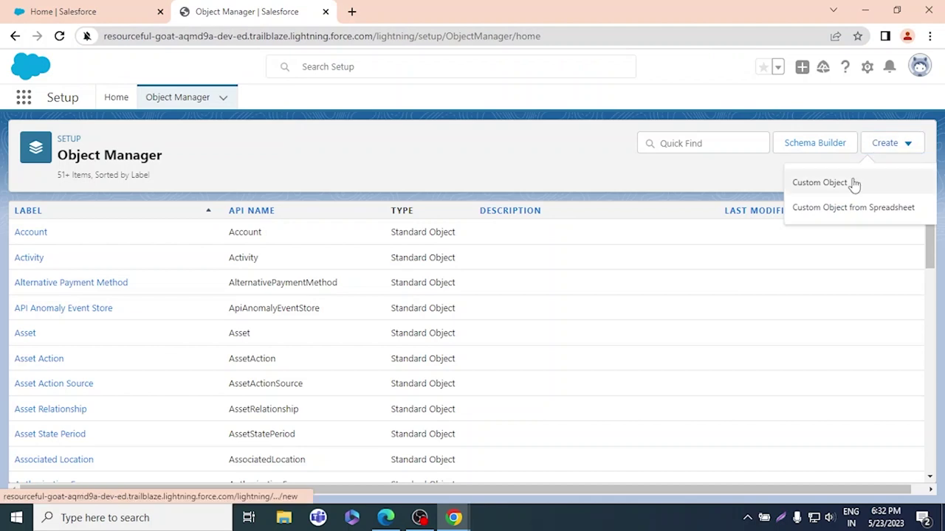
left_click(826, 189)
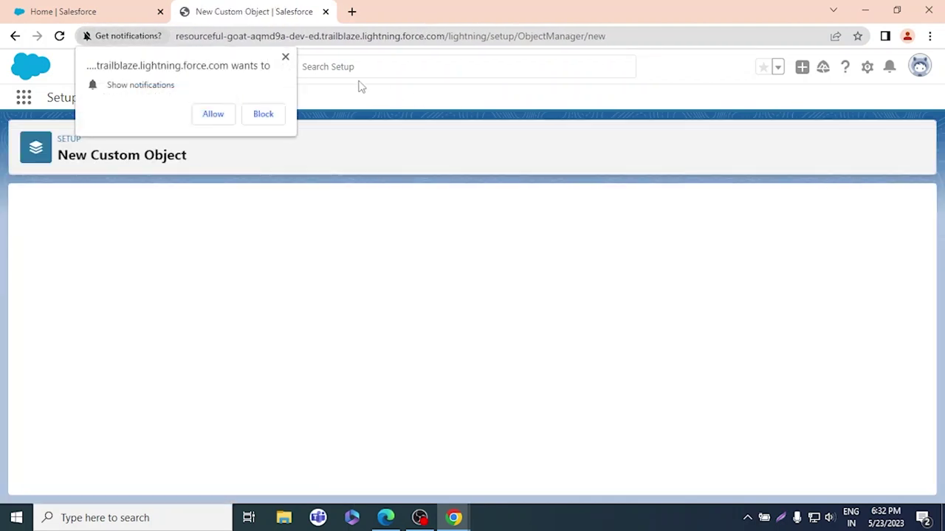
left_click(285, 57)
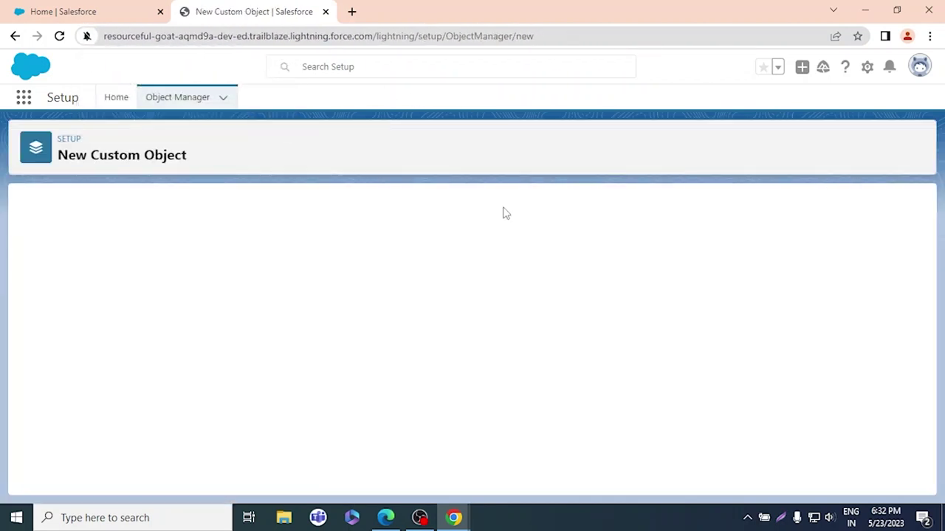
- Copy the object label from the PDF instructions and set the label to Energy Audit and the plural label to Energy Audits
key("alt+Tab")
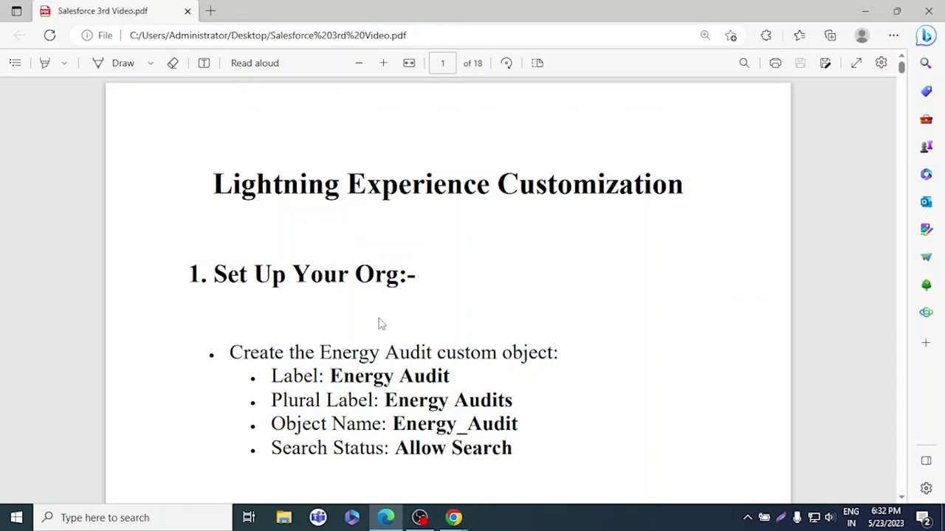
left_click_drag(449, 376, 322, 380)
key("ctrl+c")
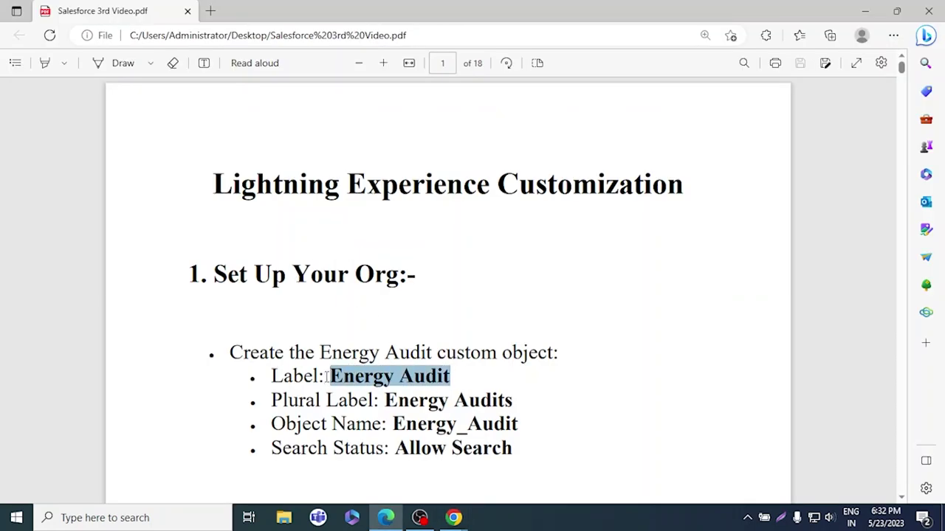
key("alt+Tab")
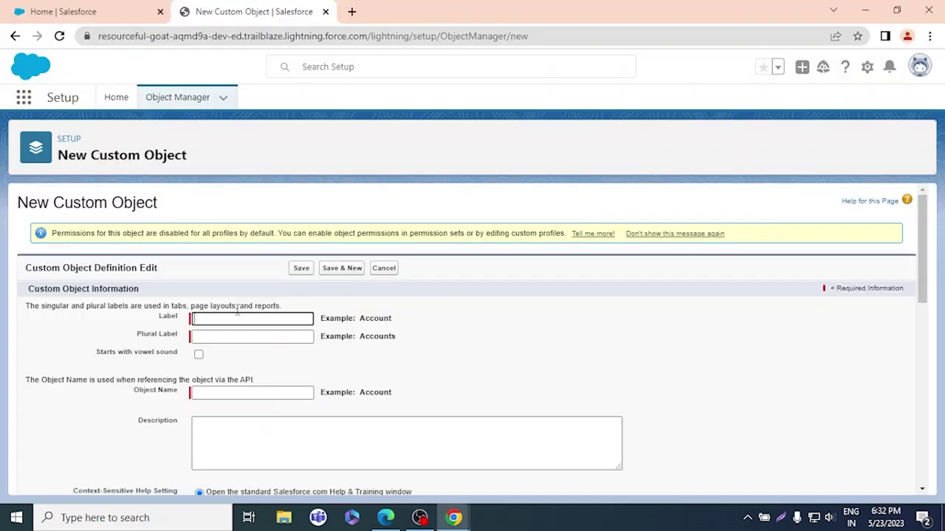
key("ctrl+v")
left_click(255, 337)
key("ctrl+v")
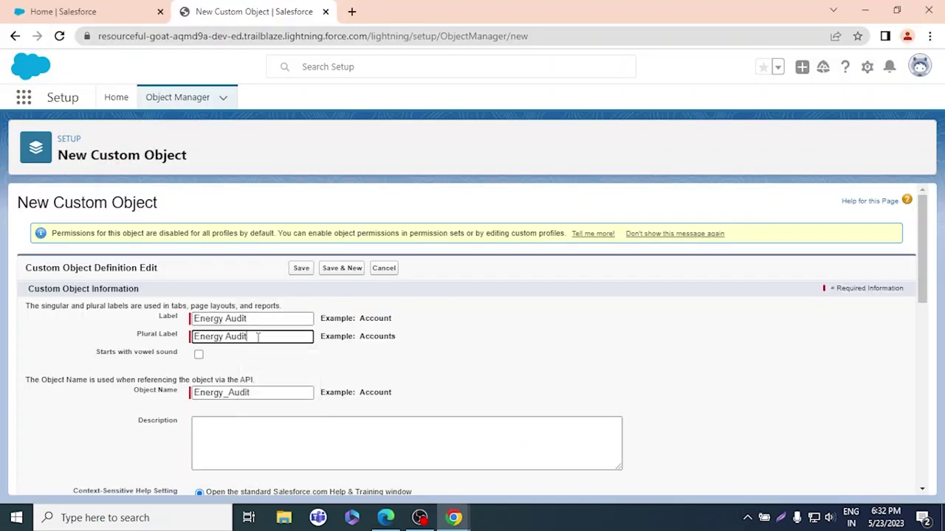
- Enable Allow Search and launching the New Custom Tab Wizard after saving, and save the Energy Audit object
scroll(447, 296, "down", 4)
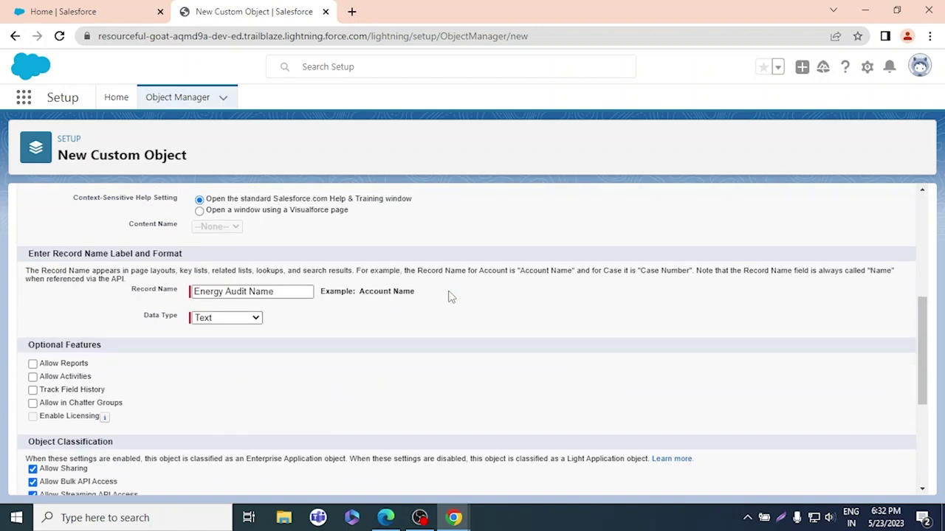
scroll(339, 304, "down", 3)
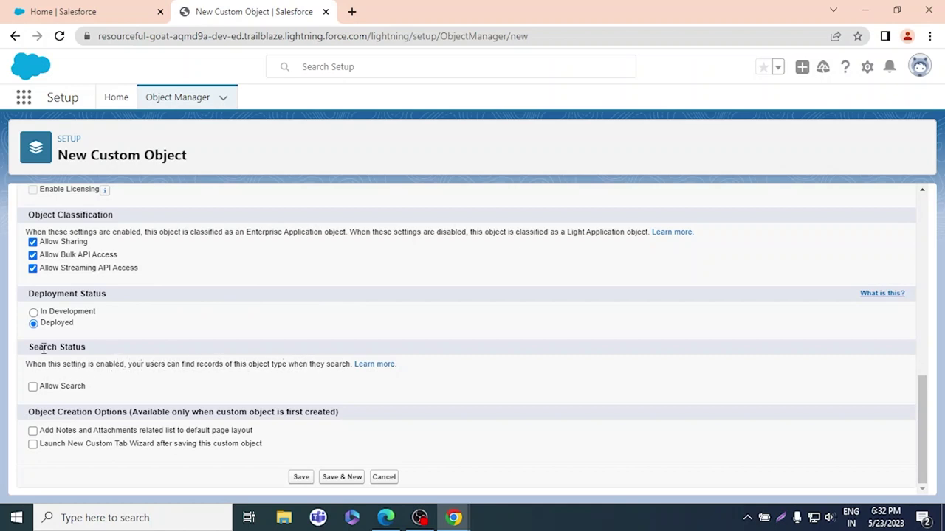
left_click(33, 388)
left_click(33, 445)
left_click(301, 477)
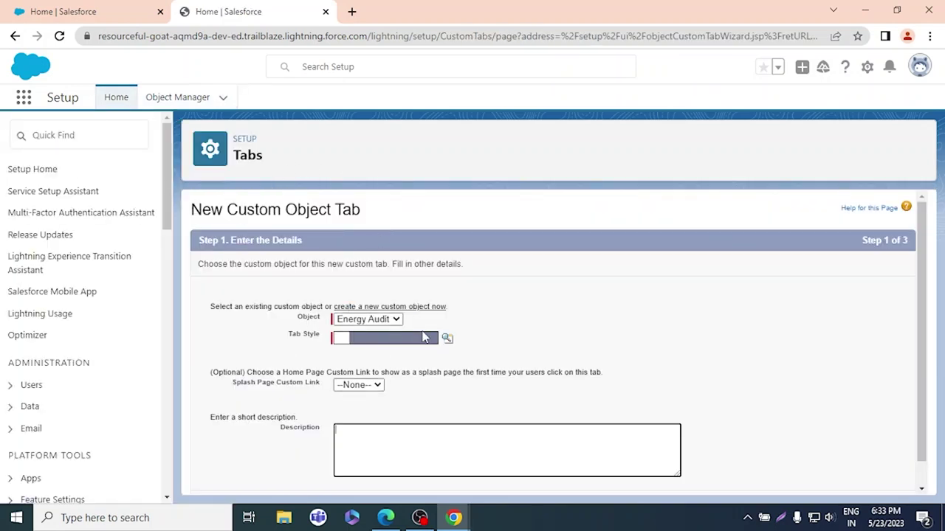
- Choose the Sun tab style for the Energy Audit tab and continue to the profile settings
left_click(446, 337)
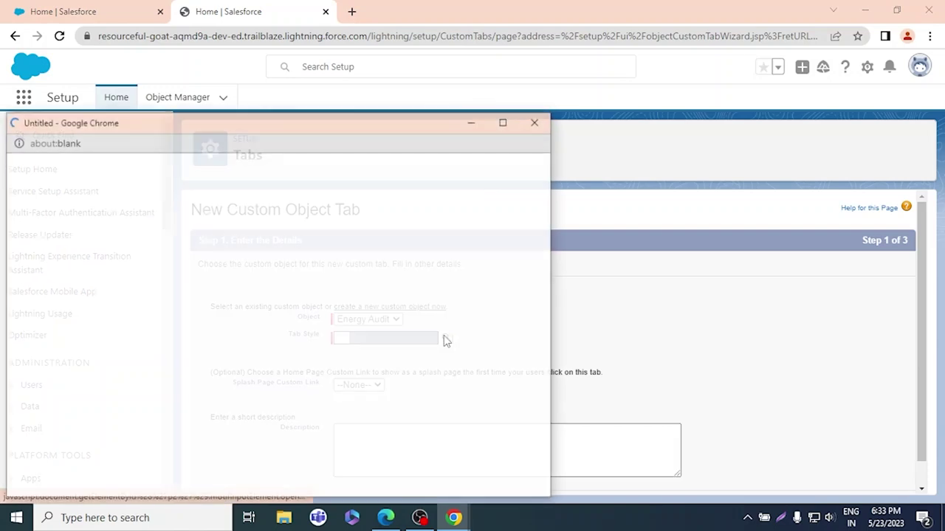
scroll(331, 312, "down", 3)
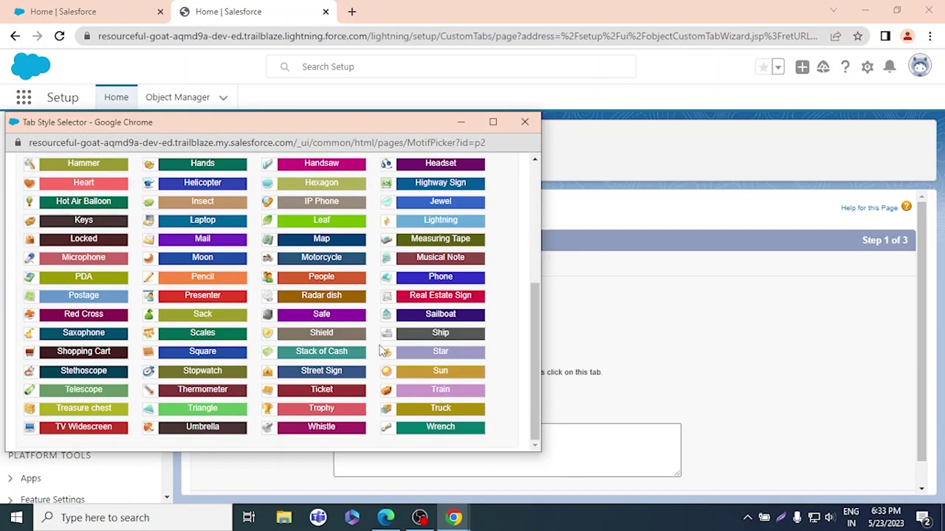
left_click(435, 378)
scroll(616, 375, "down", 1)
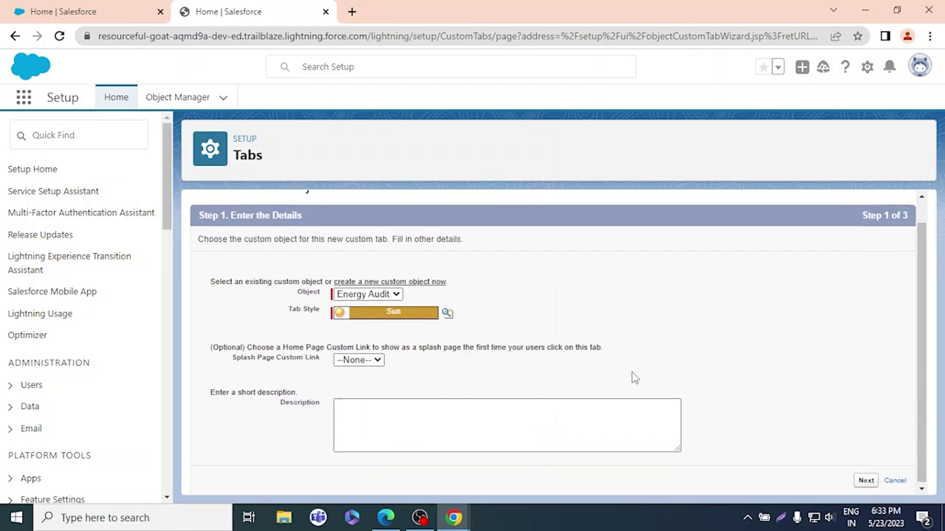
left_click(865, 479)
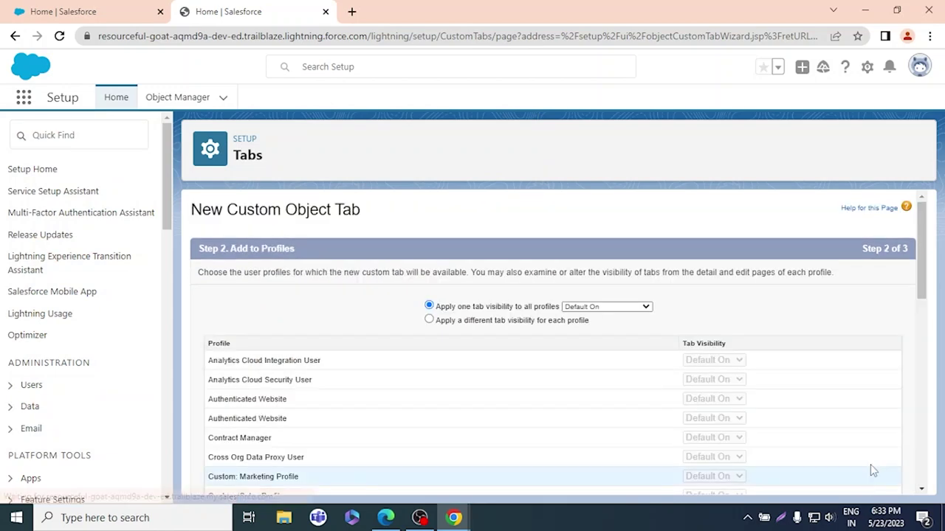
- Save the Energy Audit tab with Default On visibility for all profiles and inclusion in all custom apps
scroll(809, 394, "down", 5)
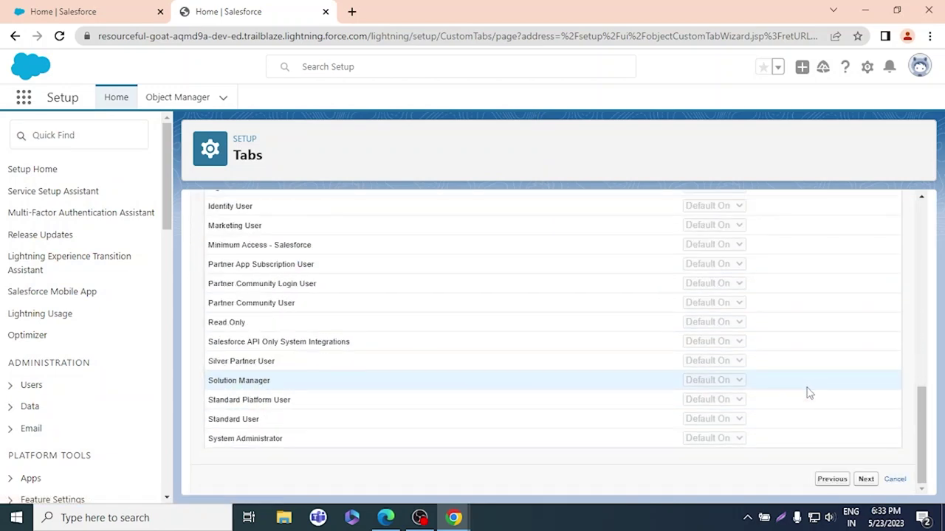
scroll(865, 454, "up", 5)
scroll(865, 453, "down", 5)
left_click(863, 479)
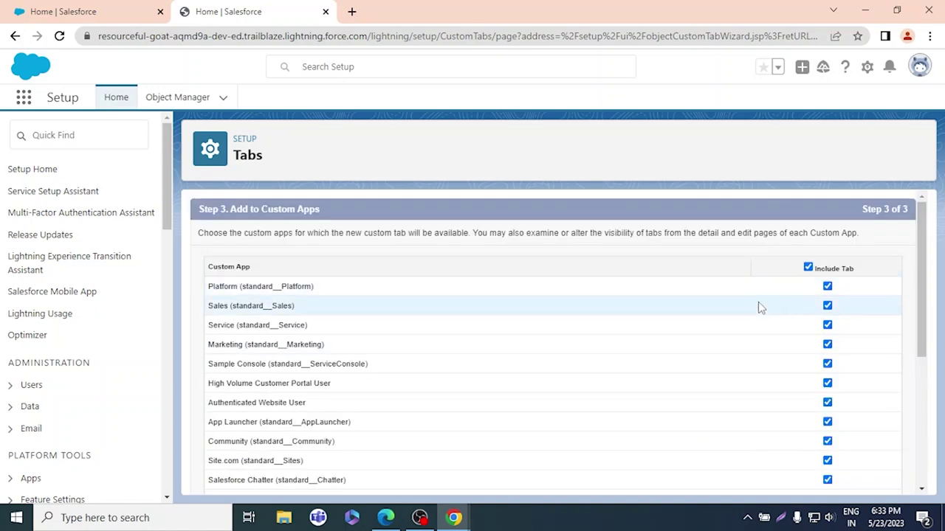
scroll(759, 306, "down", 5)
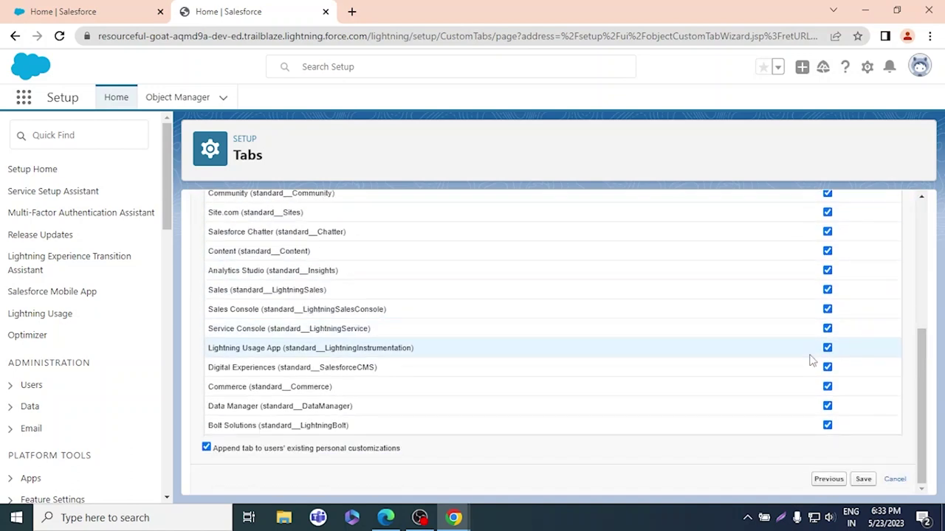
left_click(863, 478)
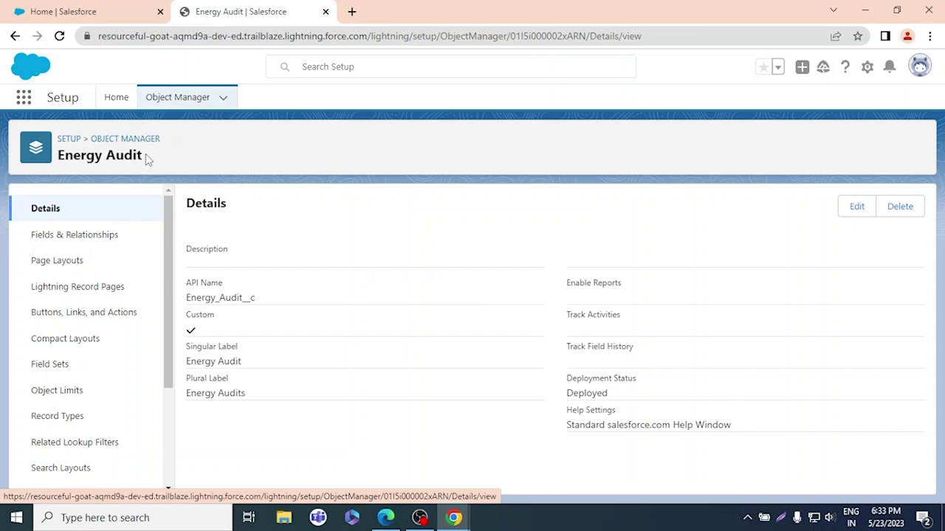
- Switch to the PDF instructions in Edge and review the custom tab and first custom field specifications
left_click_drag(148, 160, 53, 164)
left_click(220, 164)
key("alt+Tab")
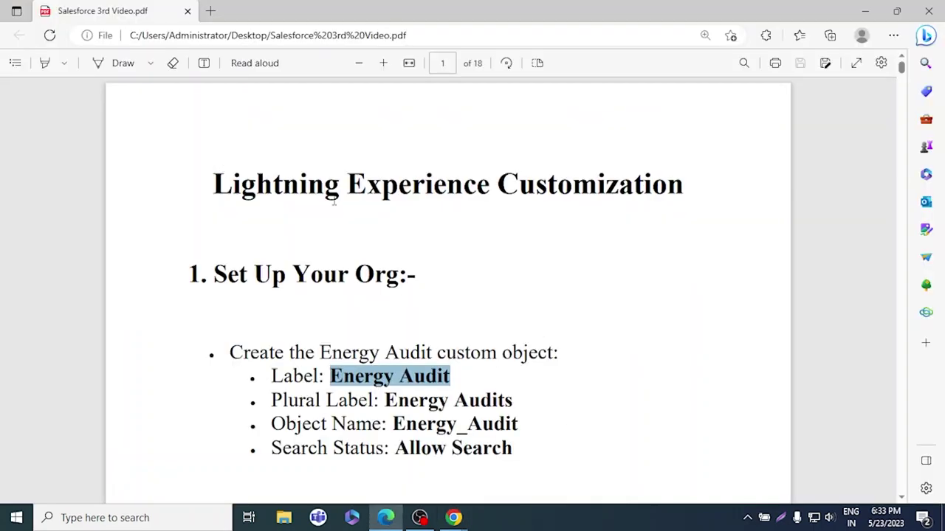
scroll(426, 222, "down", 10)
scroll(424, 221, "up", 4)
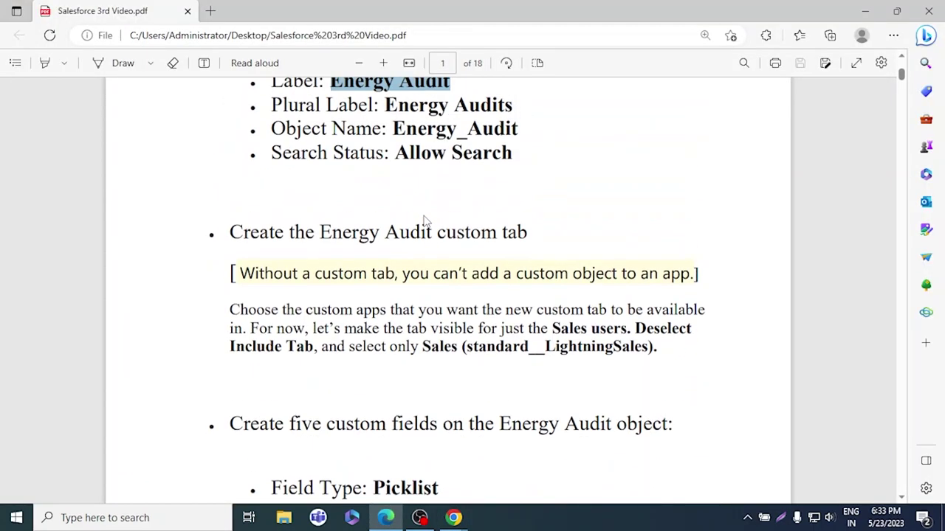
scroll(424, 221, "down", 4)
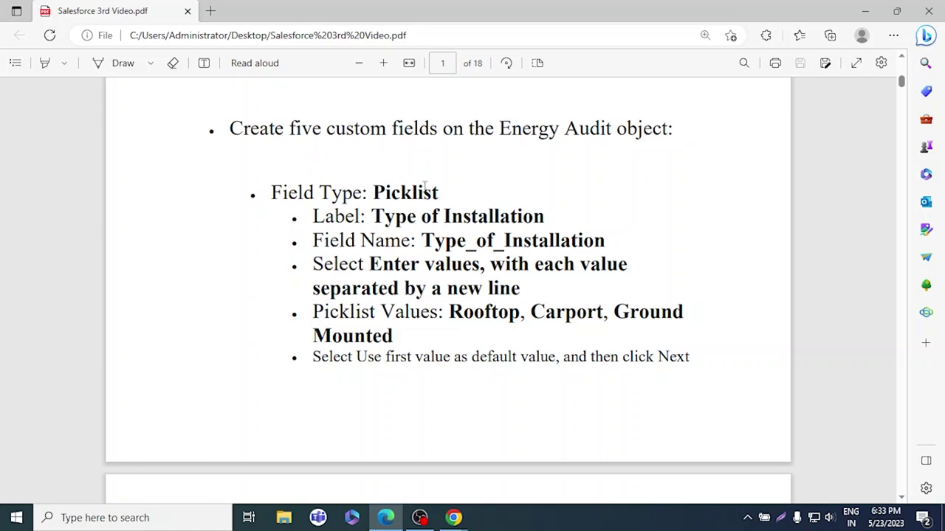
- Return to Salesforce in Chrome and start a new Picklist field on the Energy Audit object
key("alt+Tab")
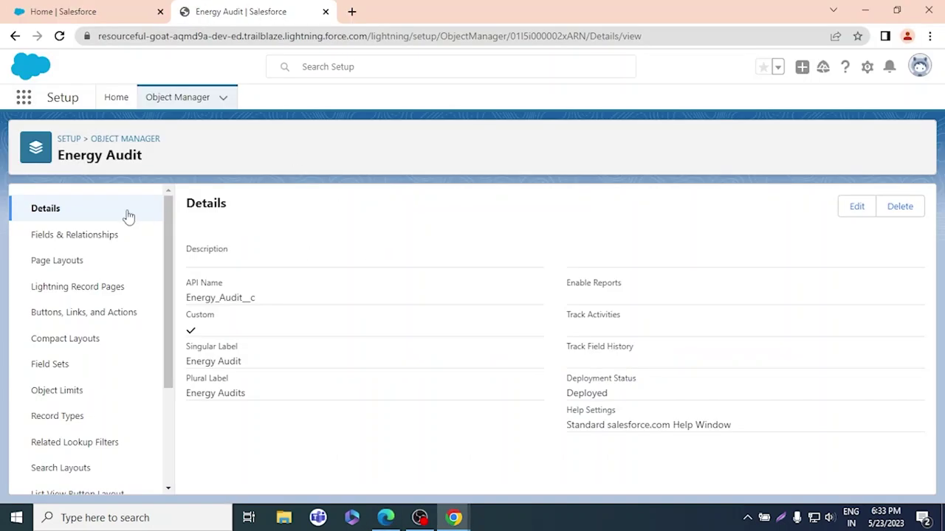
left_click(106, 236)
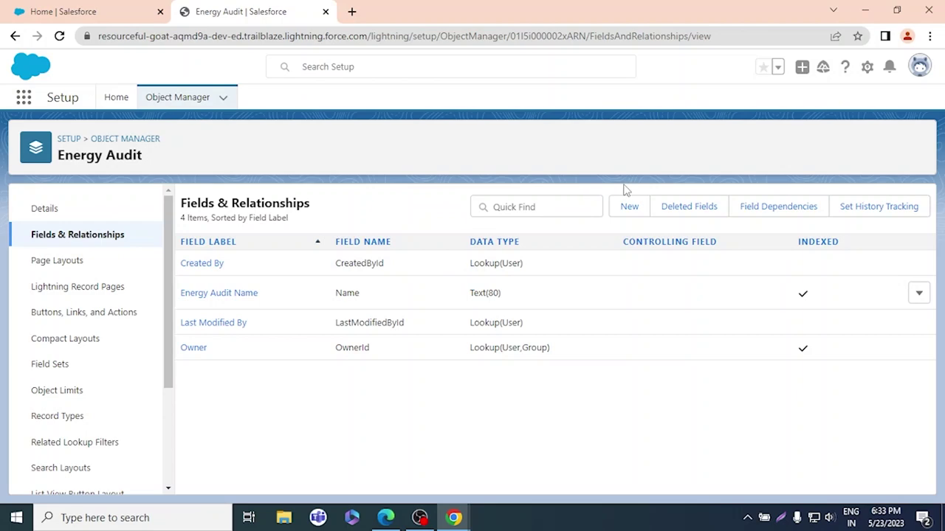
left_click(626, 220)
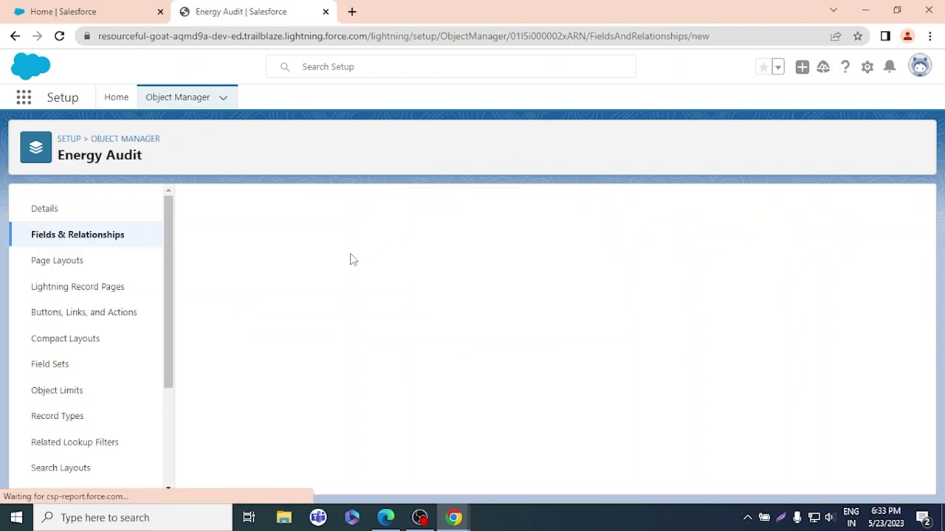
scroll(308, 273, "down", 5)
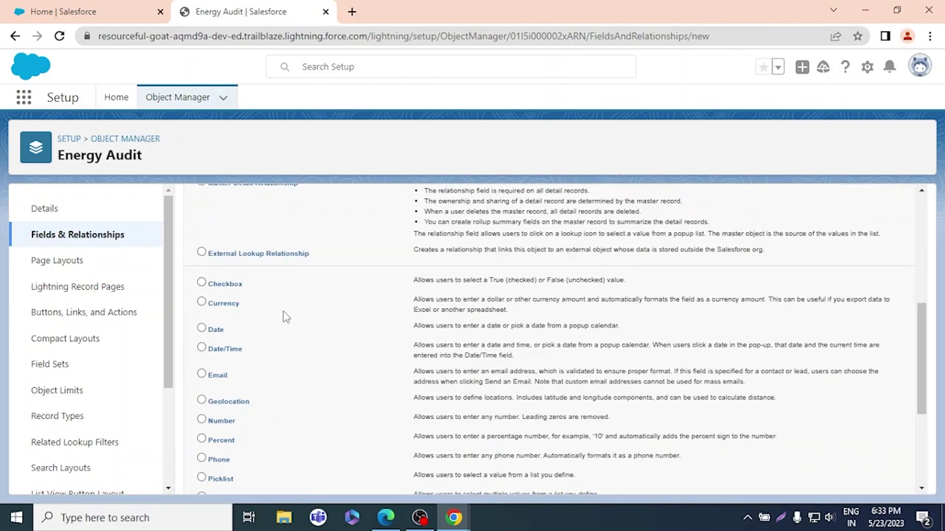
scroll(286, 316, "down", 3)
left_click(201, 290)
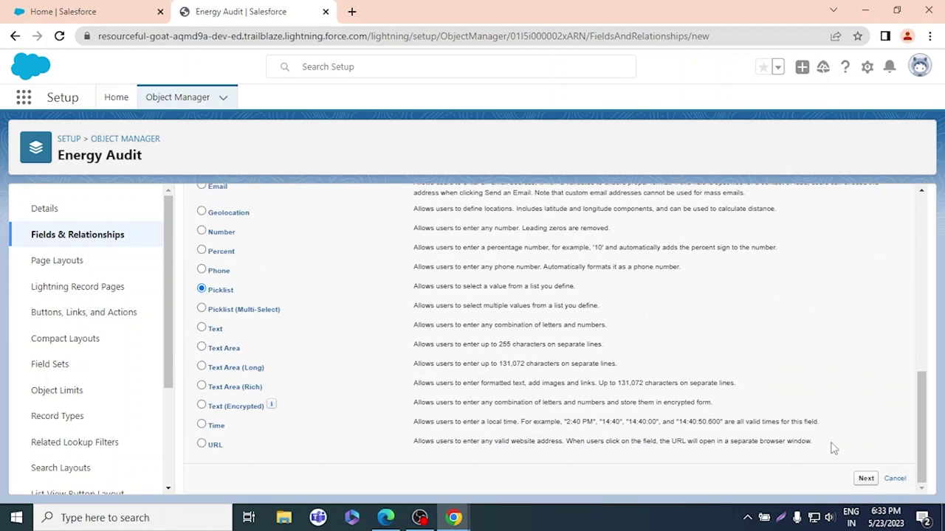
left_click(862, 478)
- Copy the label Type of Installation from the Edge PDF into the Salesforce picklist field and choose entering values separated by new lines
key("alt+Tab")
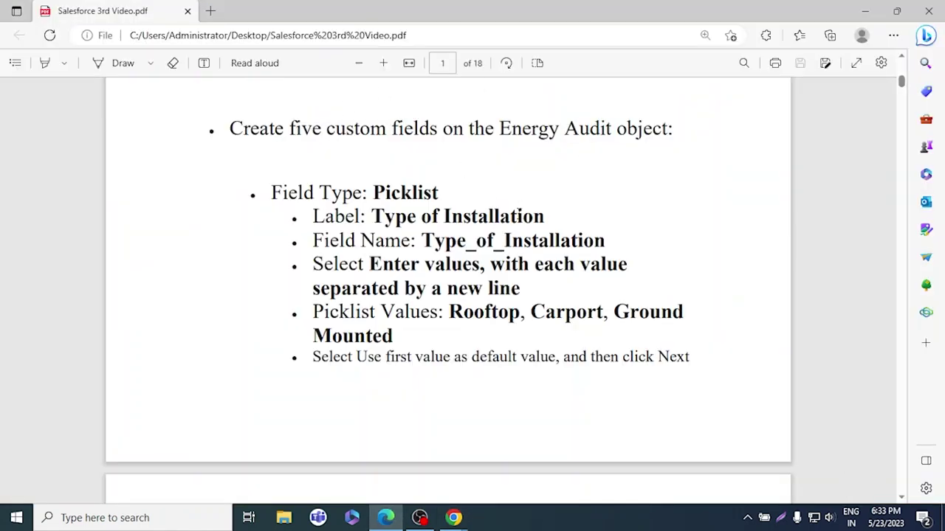
mouse_move(546, 216)
left_mouse_down()
mouse_move(371, 214)
mouse_move(547, 220)
left_mouse_up()
key("ctrl+c")
left_click(372, 216)
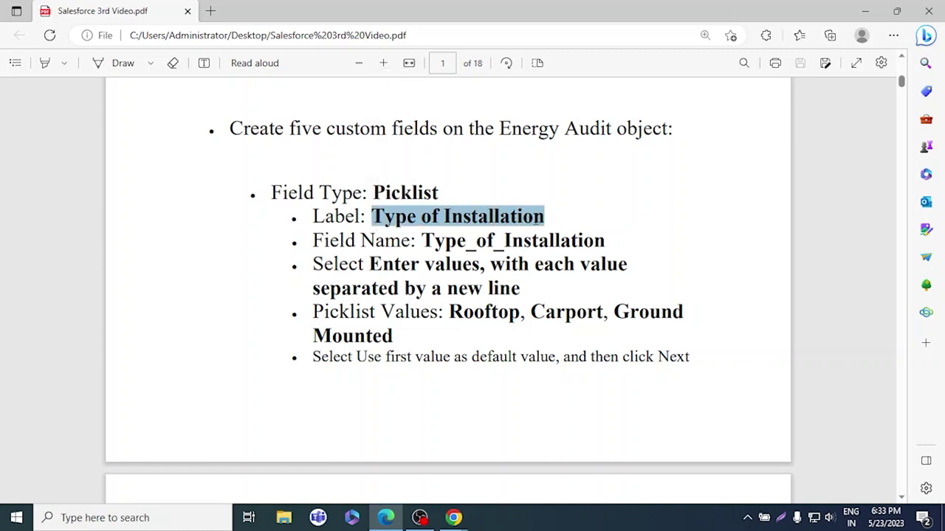
key("alt+Tab")
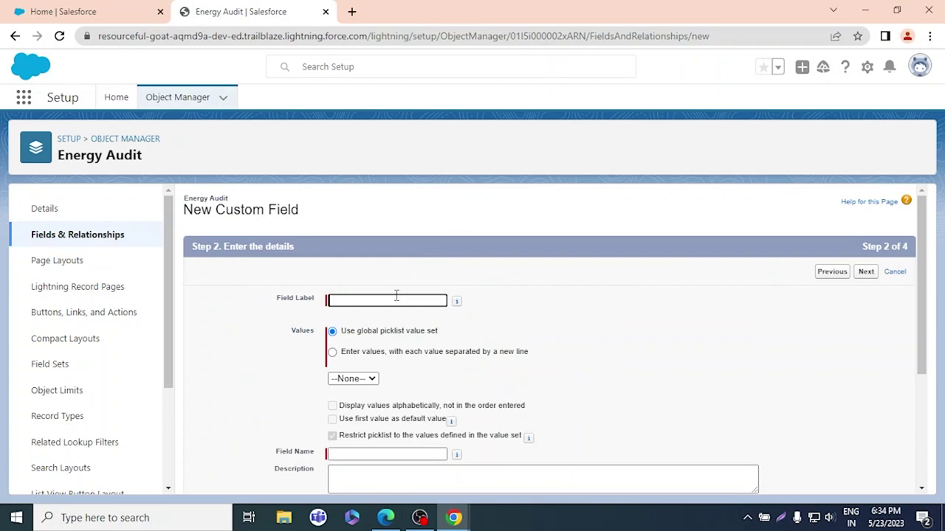
key("ctrl+v")
left_click(333, 352)
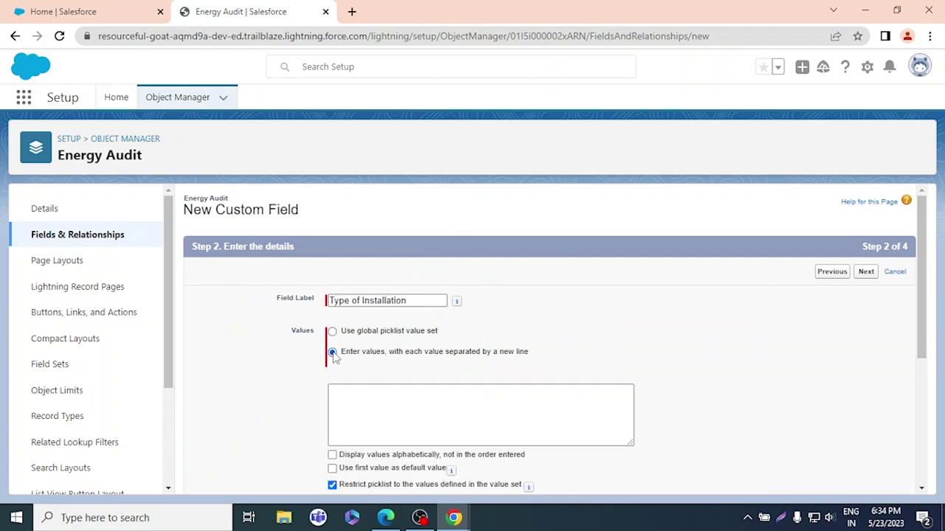
- Copy the picklist values from the PDF into Salesforce and arrange them on three lines: "Rooftop,", "Carport," and "Ground Mounted"
key("alt+Tab")
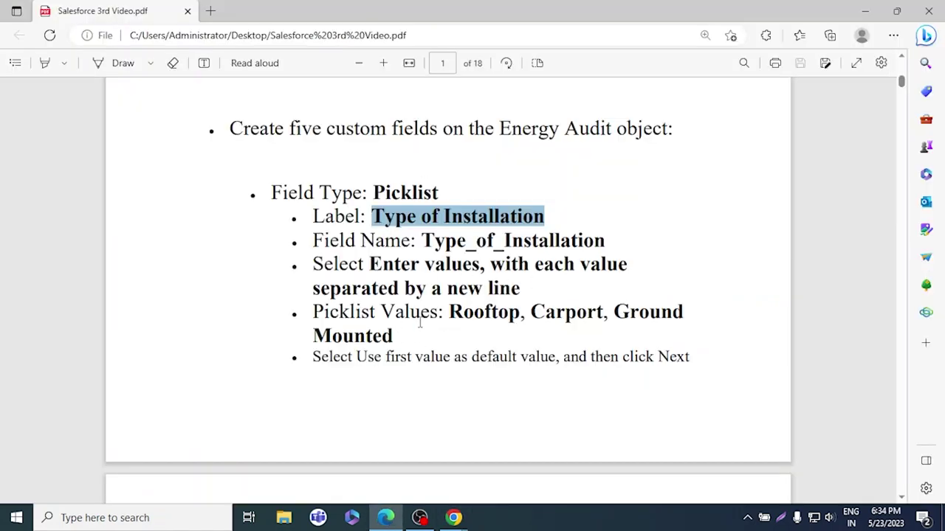
left_click_drag(446, 312, 436, 339)
key("ctrl+c")
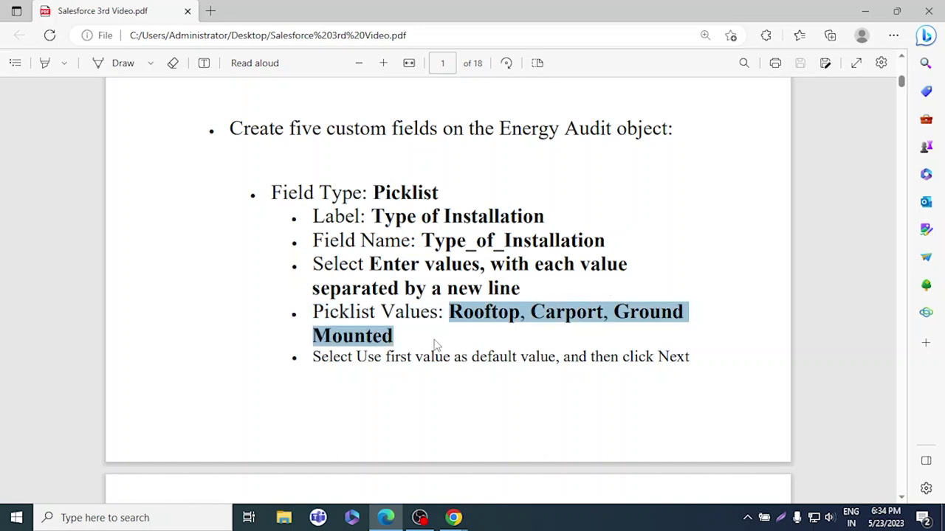
key("alt+Tab")
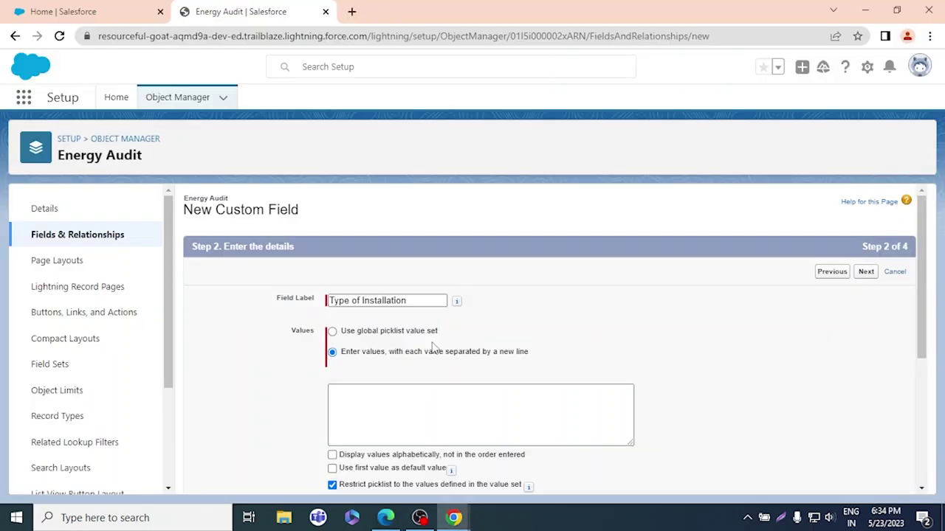
left_click(349, 389)
key("ctrl+v")
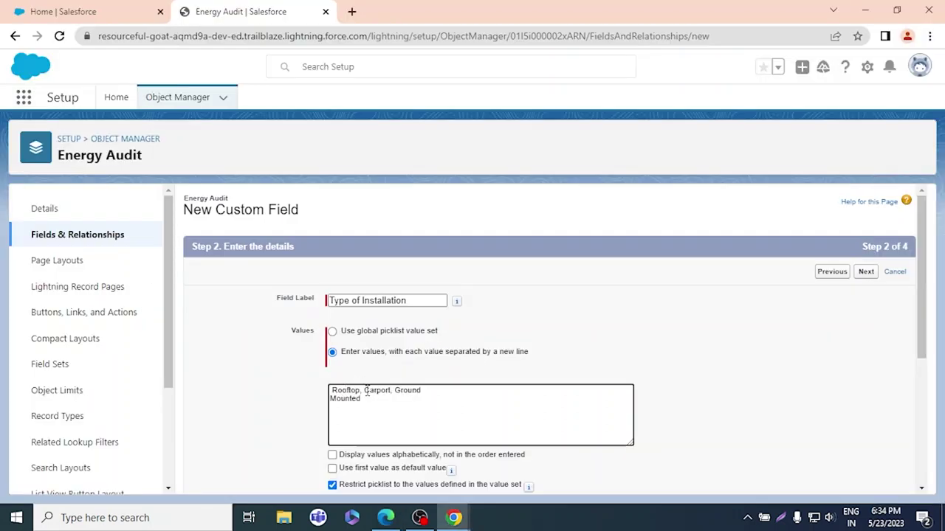
key("Return")
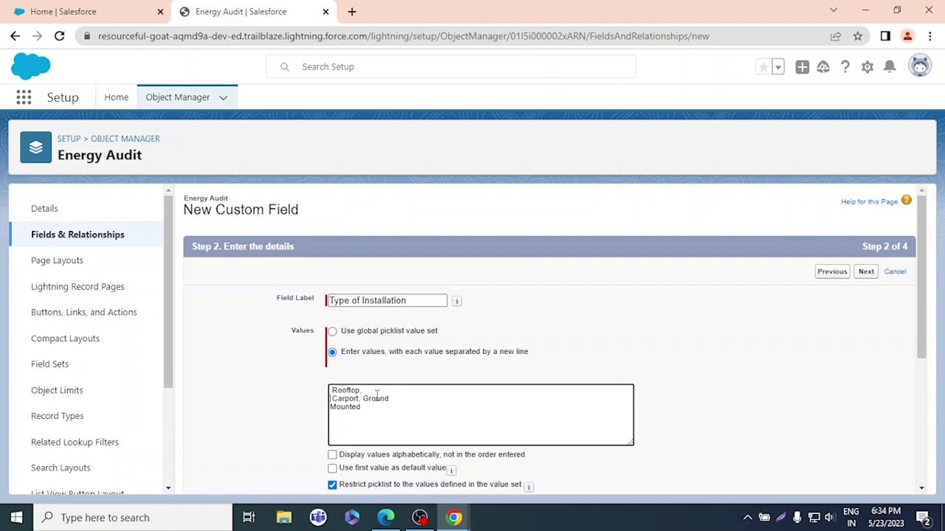
left_click(362, 399)
key("Return")
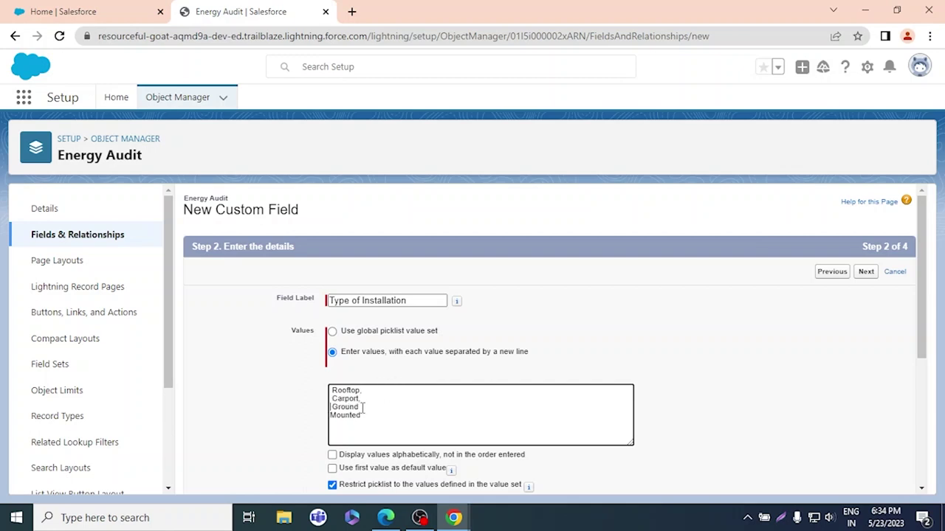
key("BackSpace")
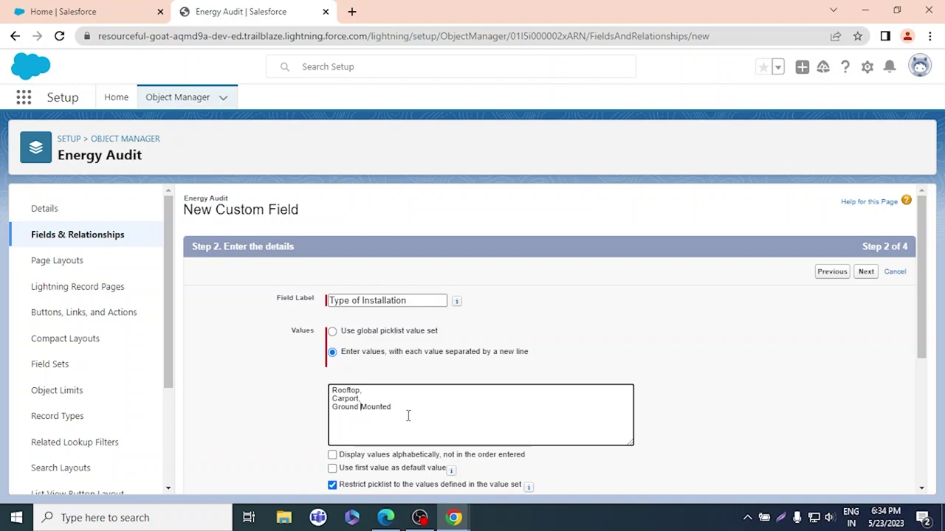
- Check the PDF for the default value instruction and enable Use first value as default value for the Salesforce picklist
key("alt+Tab")
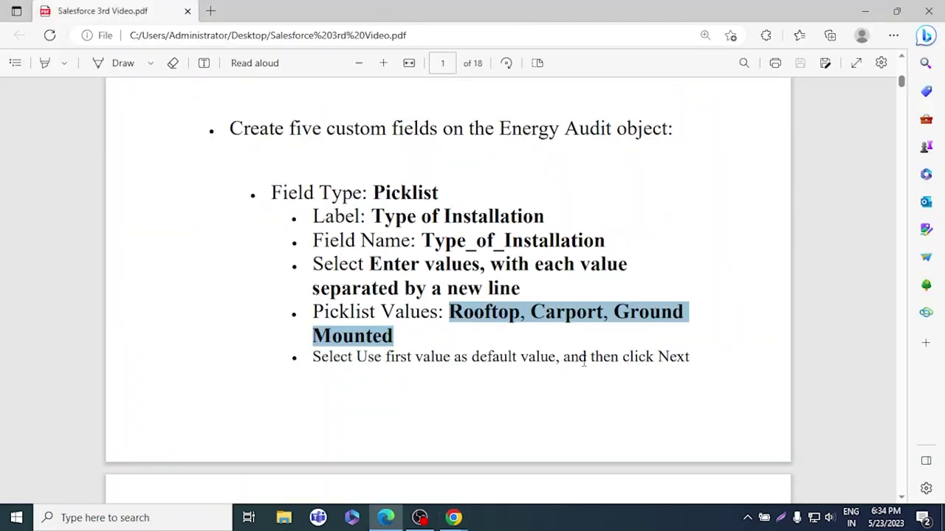
key("alt+Tab")
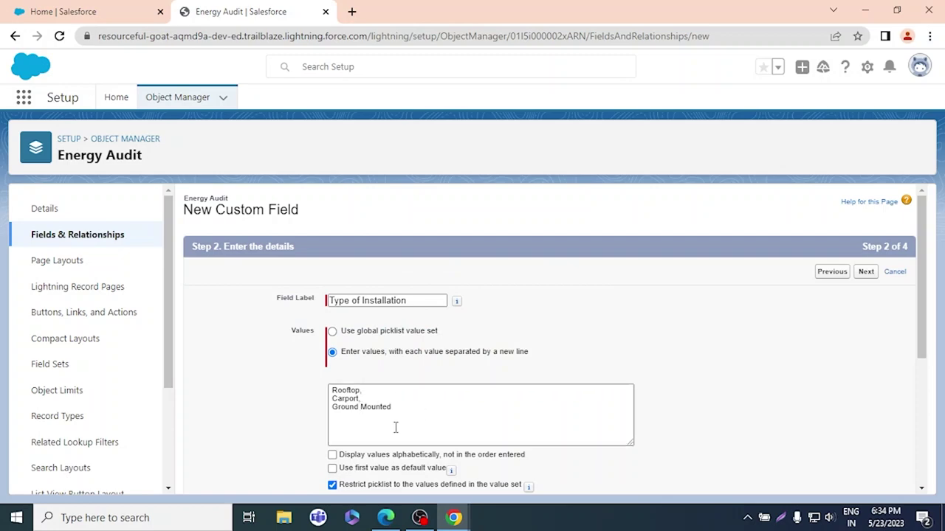
key("alt+Tab")
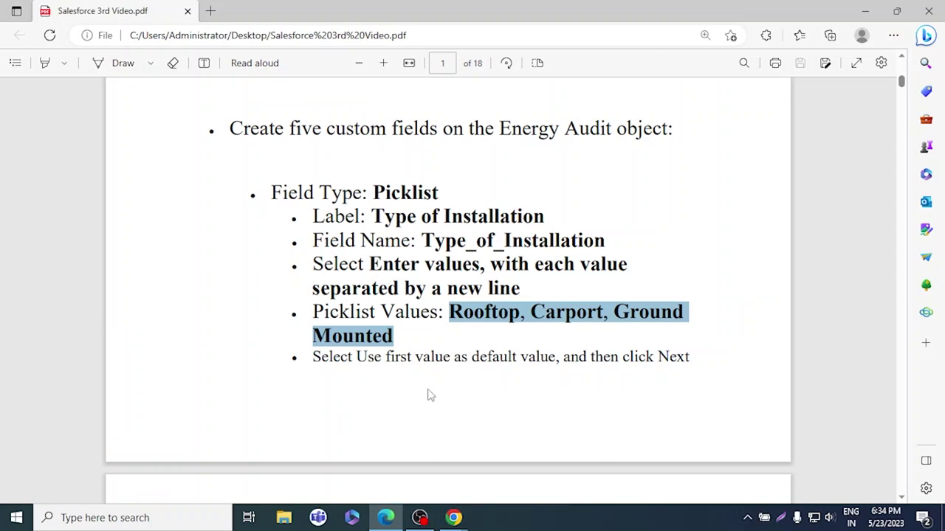
key("alt+Tab")
scroll(473, 380, "down", 3)
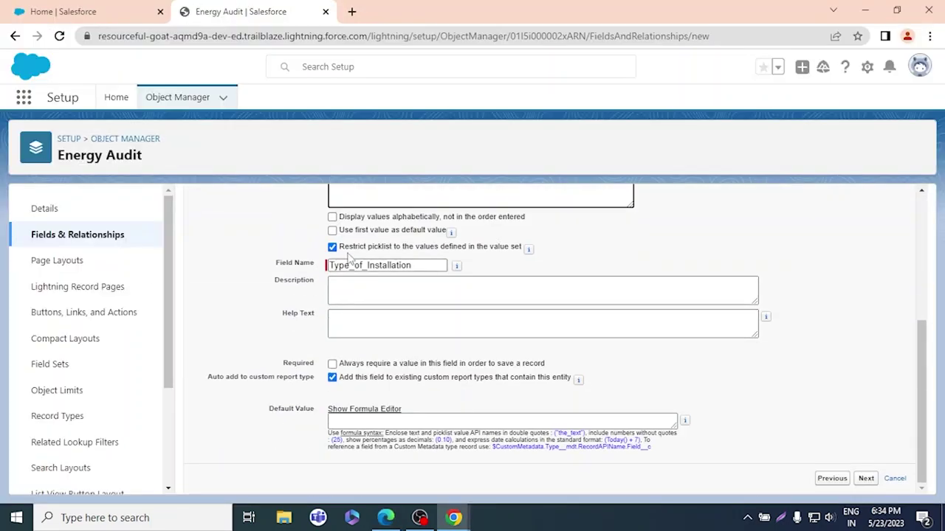
left_click(332, 230)
- Save the Type of Installation field with the default field-level security and Energy Audit Layout, and start another new field
key("alt+Tab")
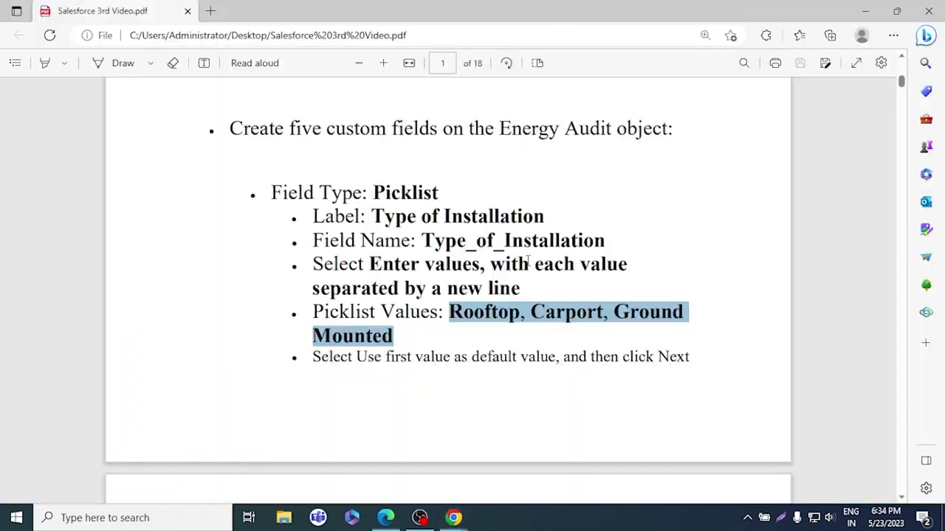
scroll(516, 313, "down", 5)
key("alt+Tab")
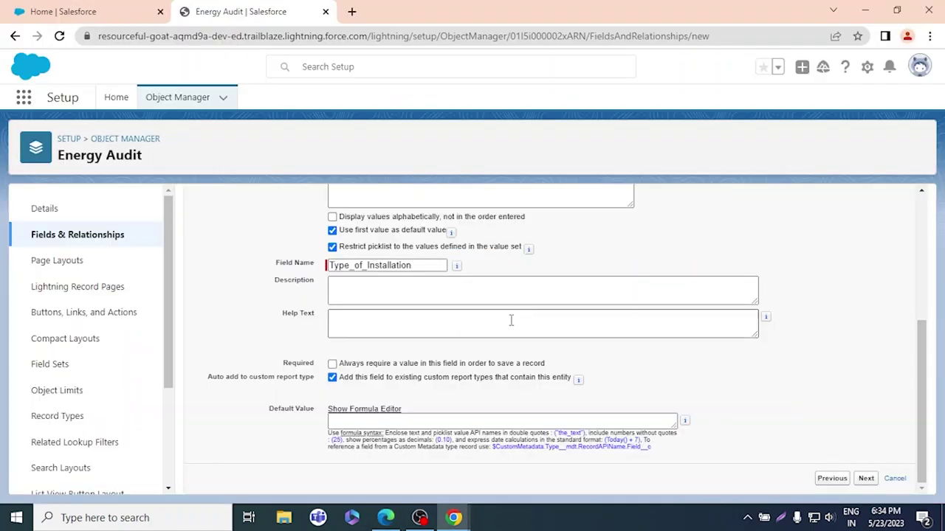
left_click(867, 479)
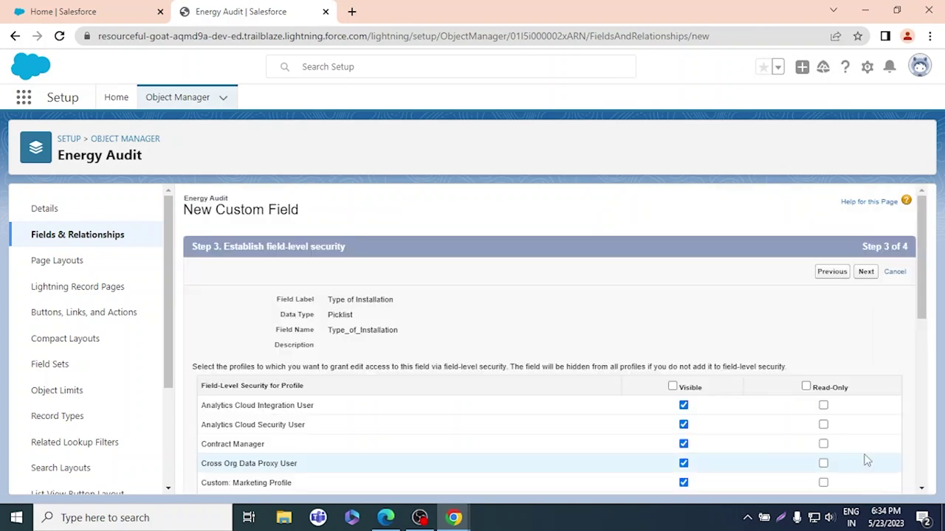
left_click(866, 273)
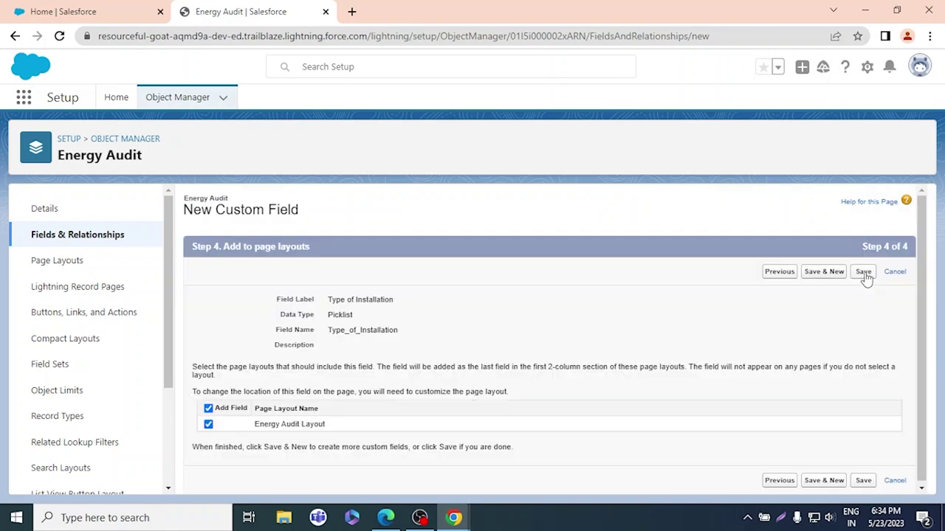
left_click(822, 274)
- Check the next field specification in the Edge PDF and start a Lookup Relationship field related to Account in Salesforce
key("alt+Tab")
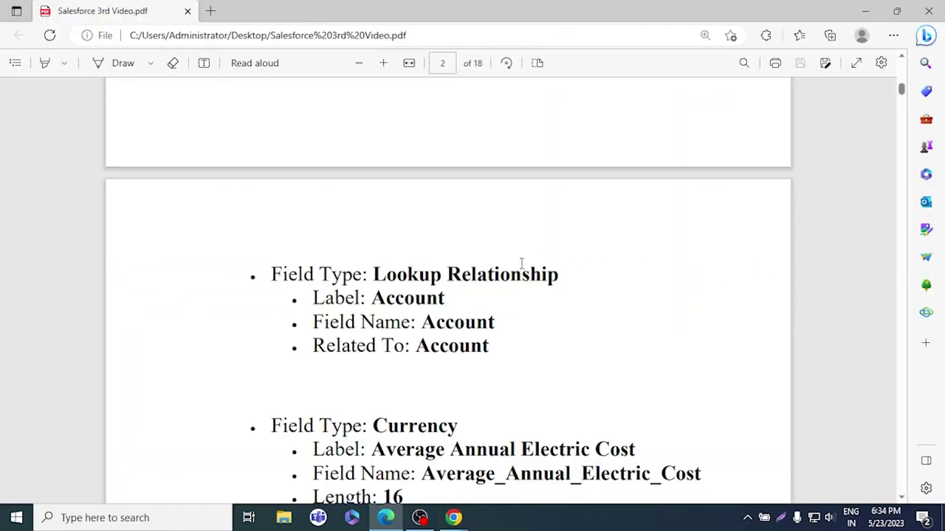
key("alt")
key("alt+Tab")
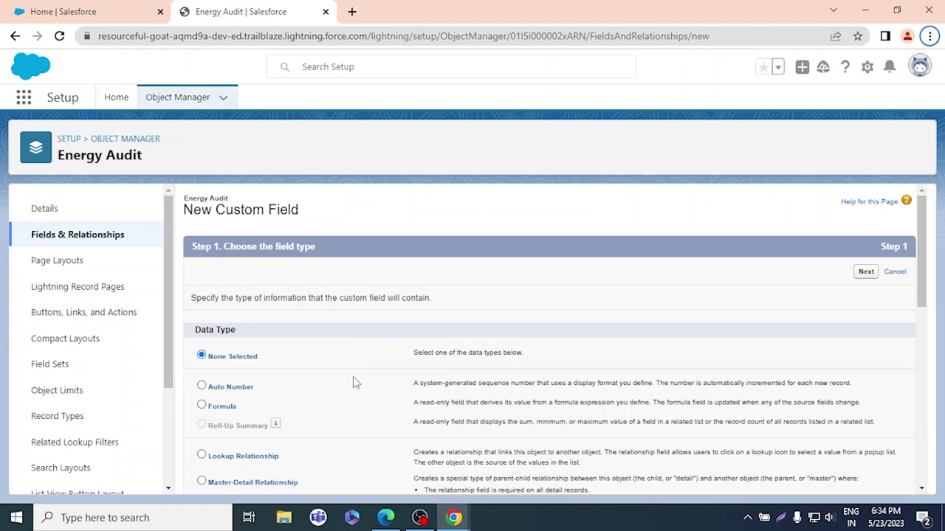
scroll(353, 379, "down", 4)
scroll(353, 379, "up", 4)
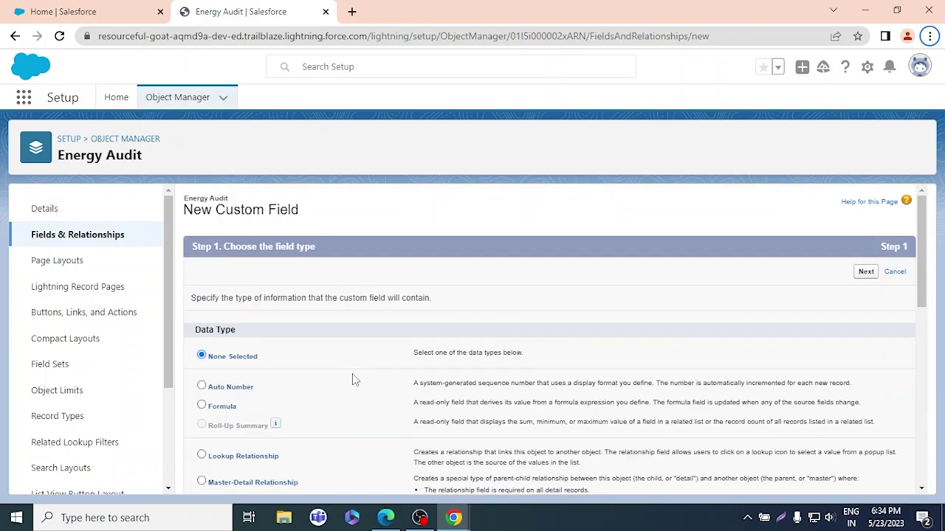
left_click(201, 456)
left_click(867, 272)
left_click(473, 329)
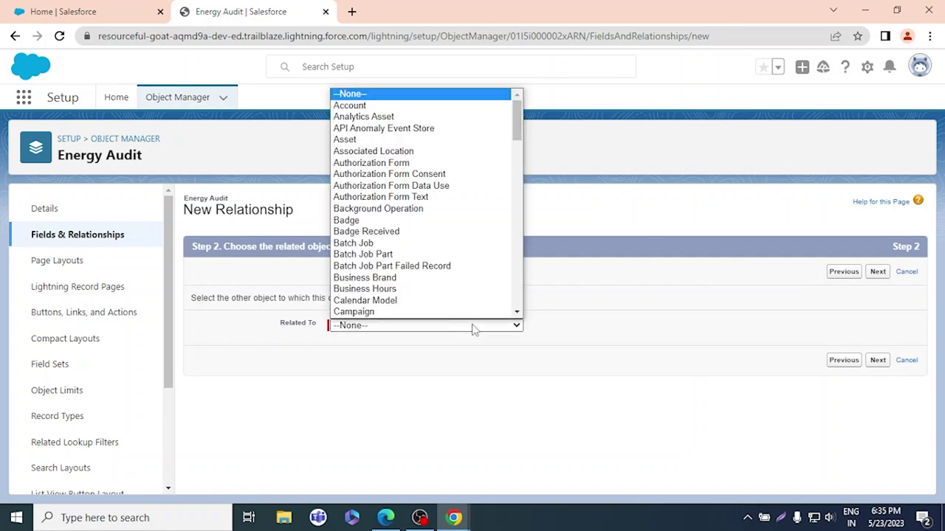
left_click(447, 106)
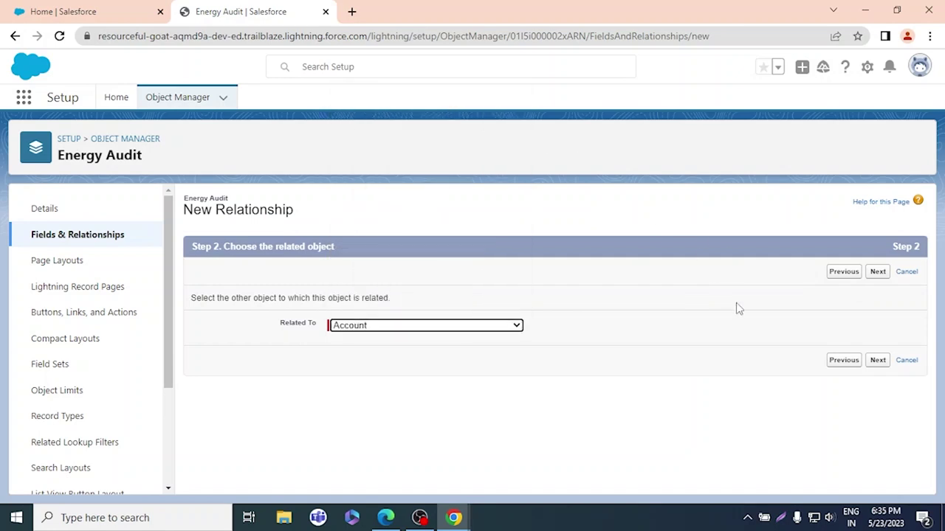
left_click(877, 360)
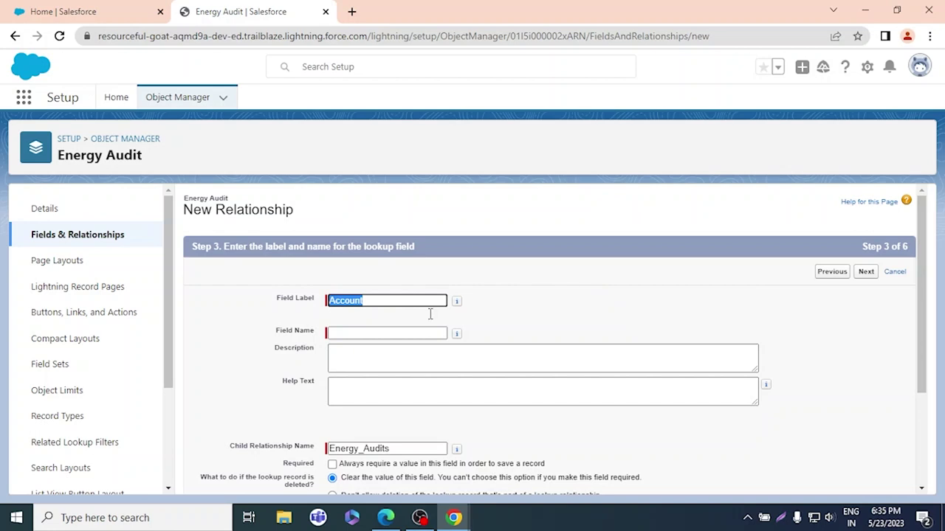
- Save the lookup field with label and name Account and default security, layouts and related lists, and start another new field
left_click(405, 357)
scroll(589, 463, "down", 2)
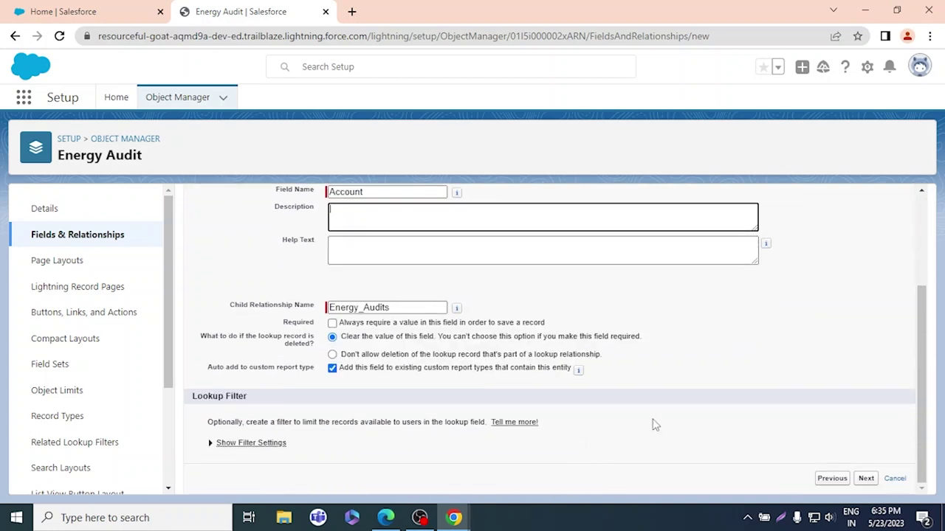
left_click(865, 478)
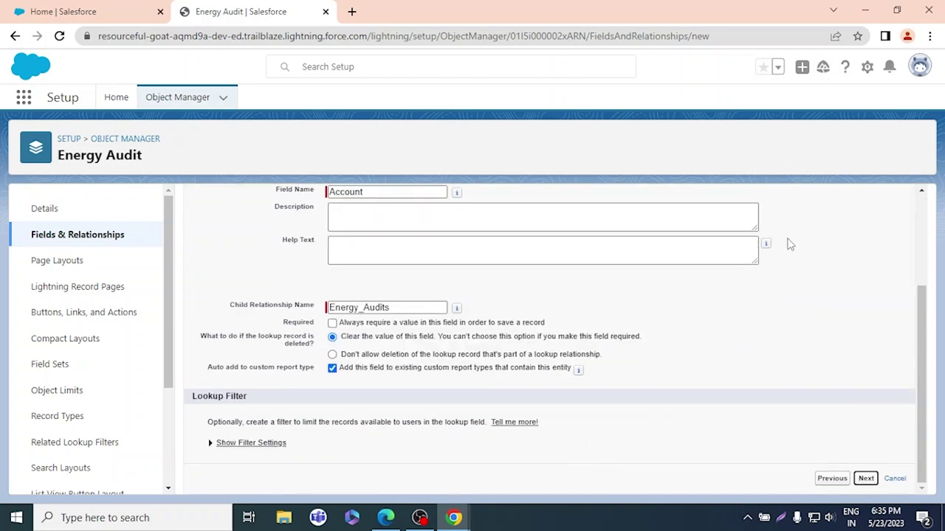
left_click(866, 480)
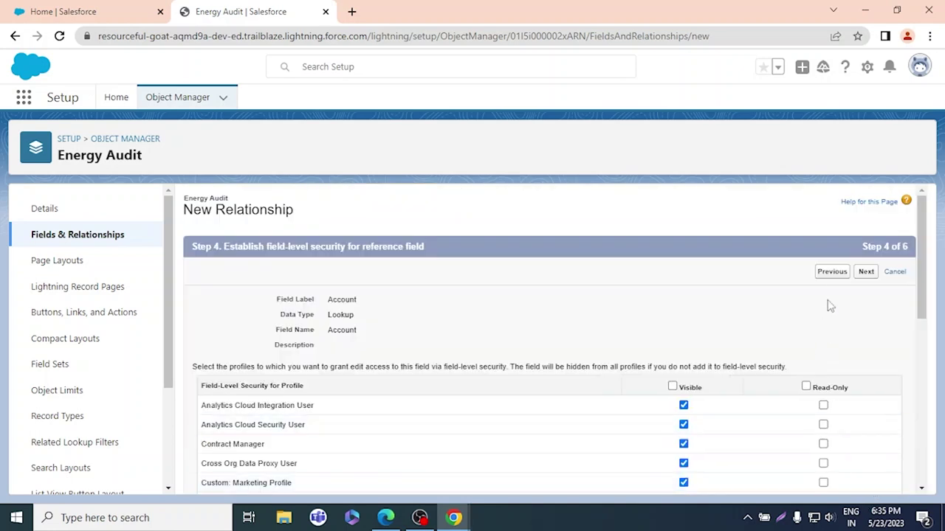
left_click(866, 272)
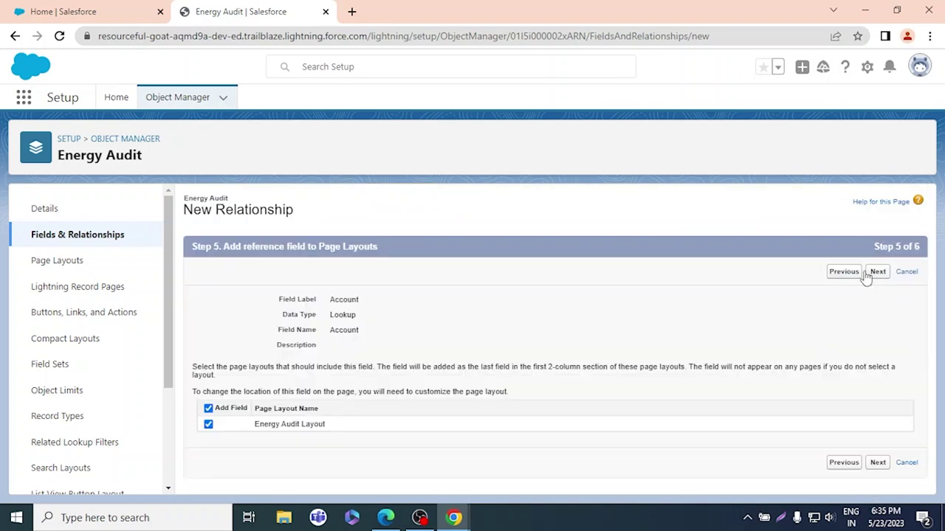
left_click(876, 273)
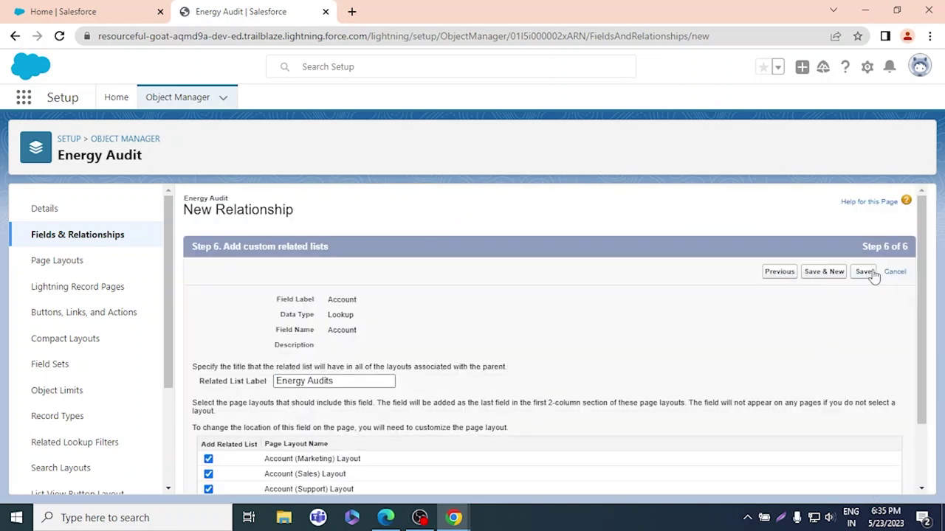
left_click(823, 272)
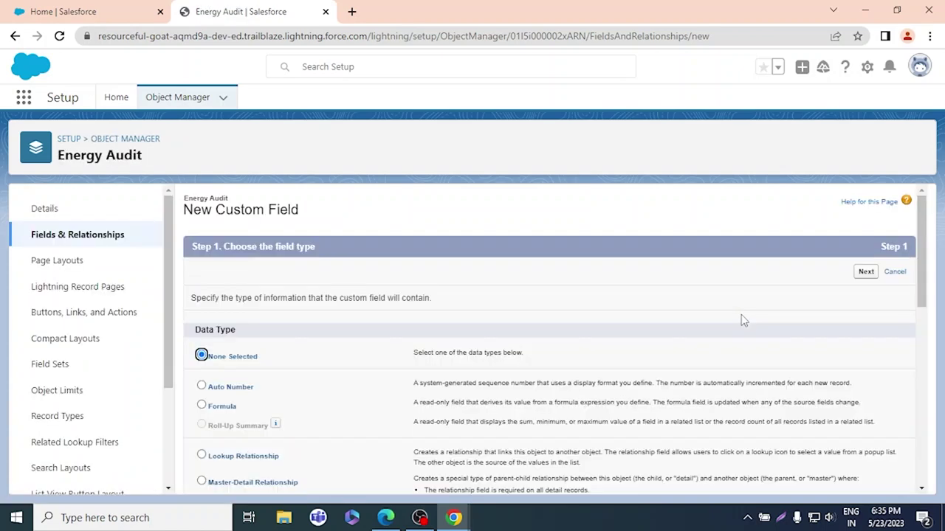
- Check the third field specification in the Edge PDF, choose the Currency data type in Salesforce, and return to the PDF
key("alt+Tab")
scroll(641, 232, "down", 4)
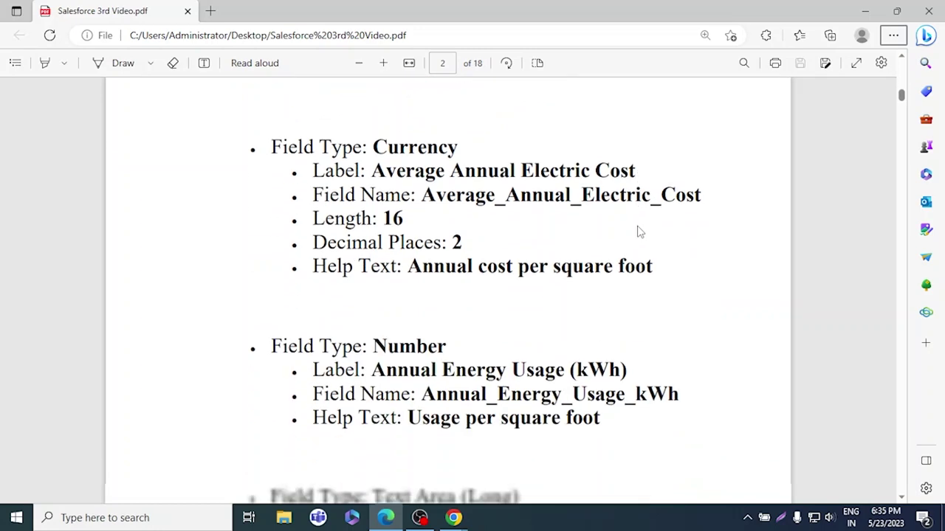
key("alt+Tab")
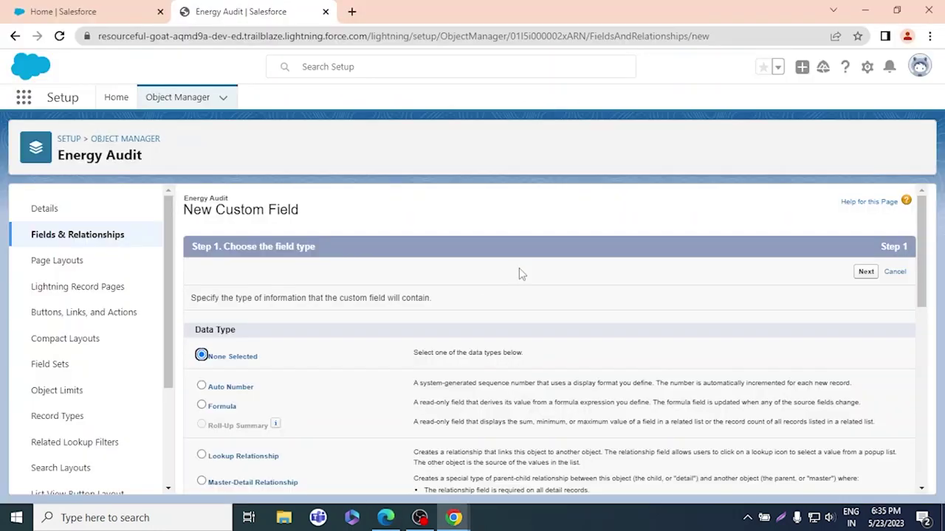
scroll(349, 391, "down", 5)
left_click(225, 308)
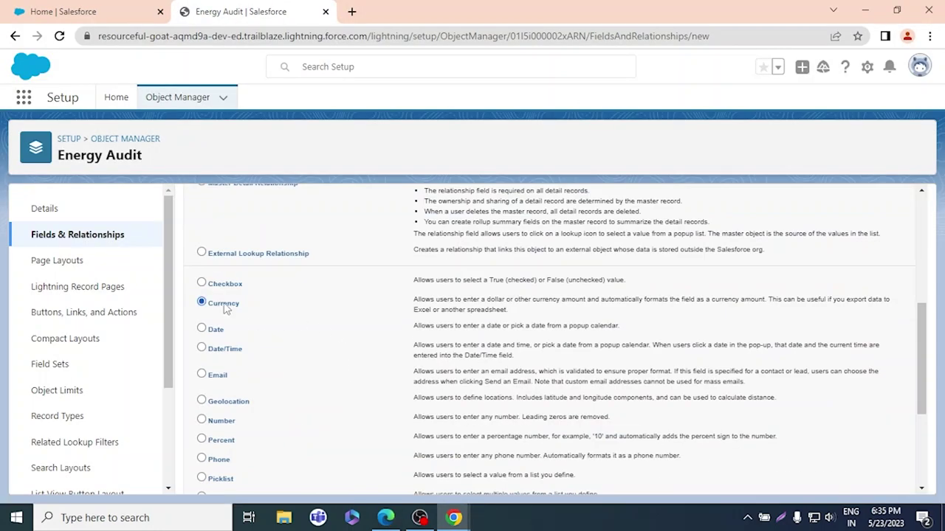
scroll(755, 434, "down", 3)
key("alt+Tab")
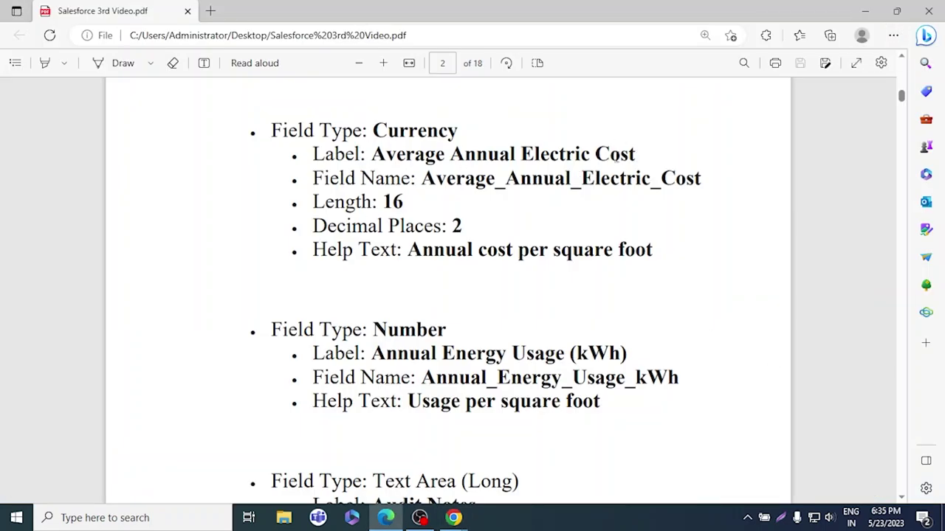
- Copy the label Average Annual Electric Cost from the Edge PDF into the new currency field's label in Salesforce
left_click_drag(636, 152, 366, 162)
key("ctrl+c")
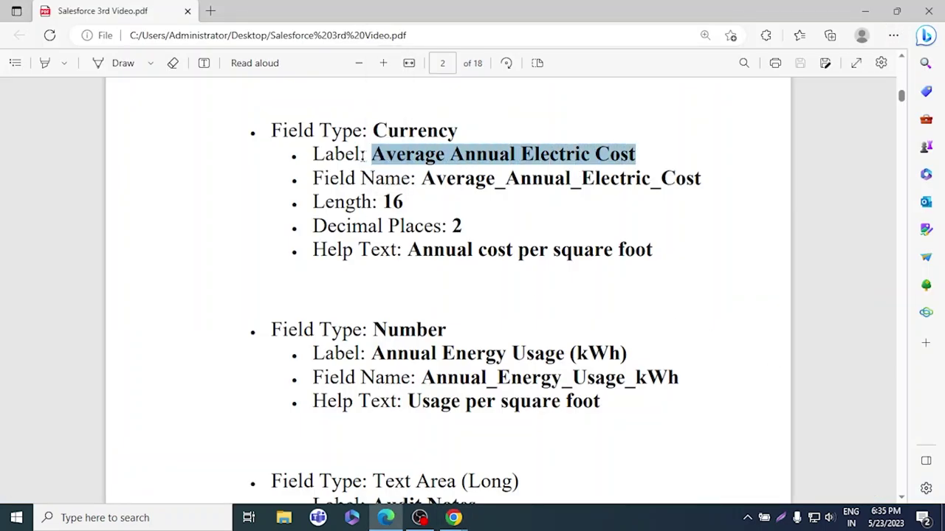
key("alt+Tab")
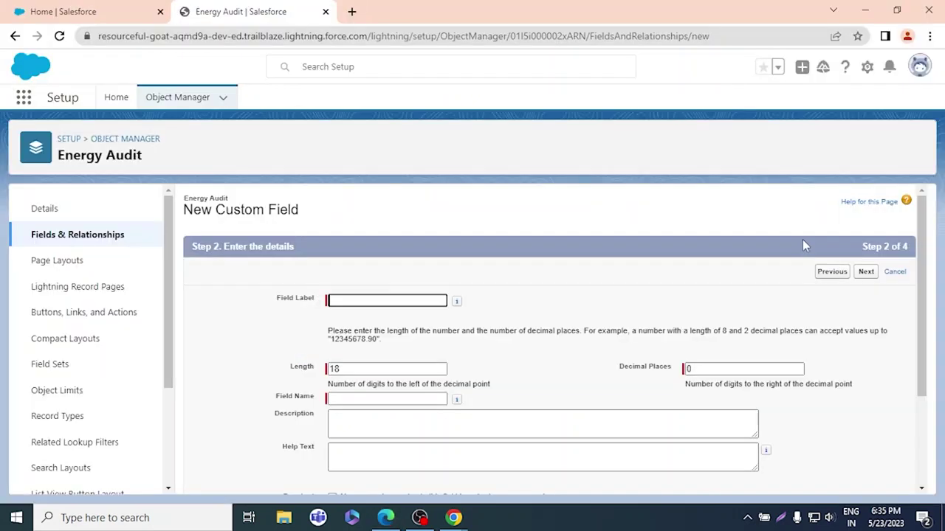
key("ctrl+v")
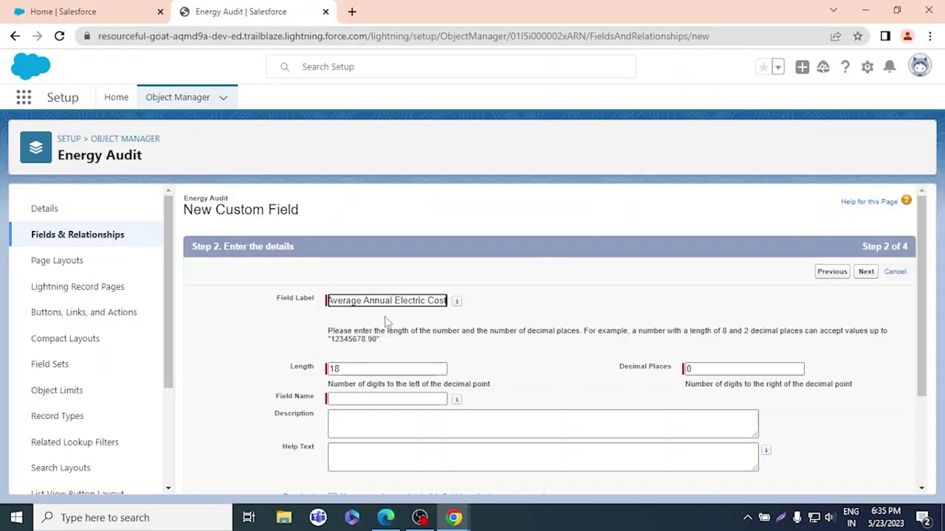
- Set the currency field's length to 16 and its decimal places to 2, checking the values against the Edge PDF
left_click(369, 368)
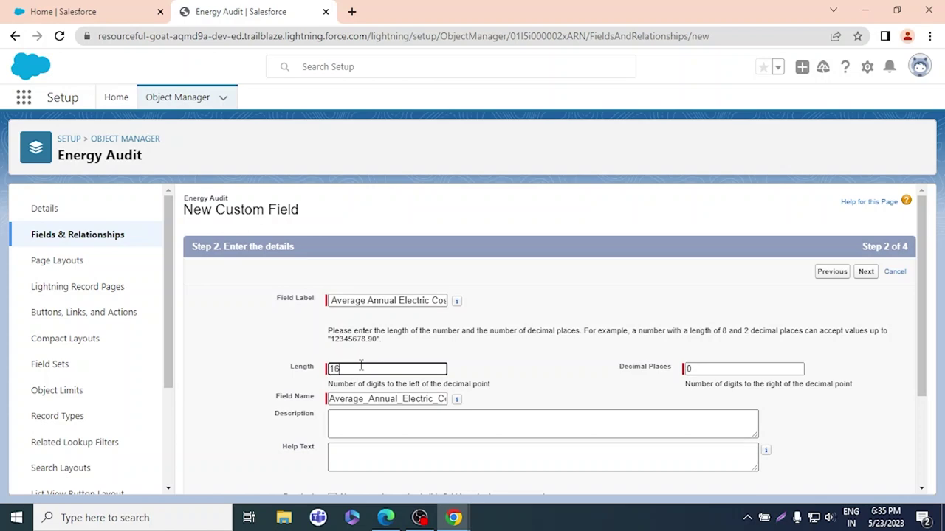
key("alt+Tab")
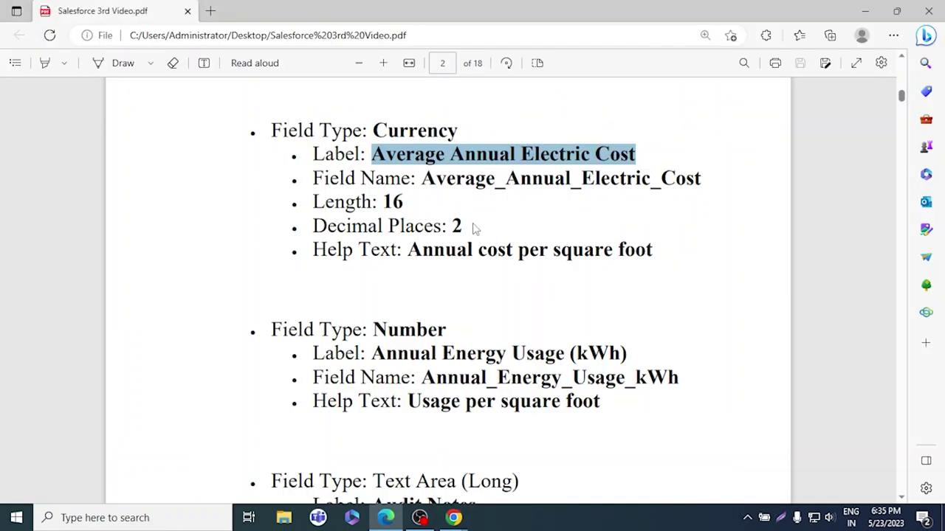
key("alt+Tab")
left_click(707, 368)
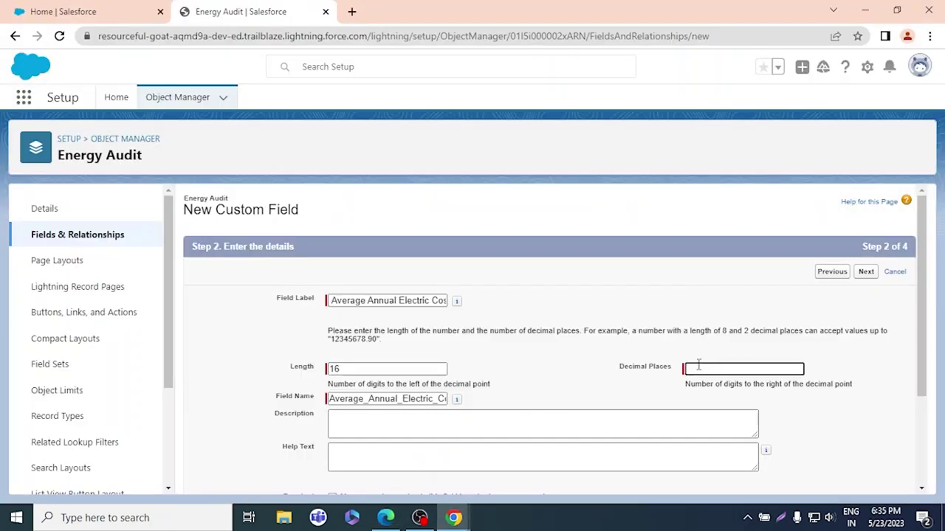
type("2")
- Copy the help text "Annual cost per square foot" from the Edge PDF into the Salesforce currency field and submit its details
scroll(701, 376, "down", 4)
key("alt+Tab")
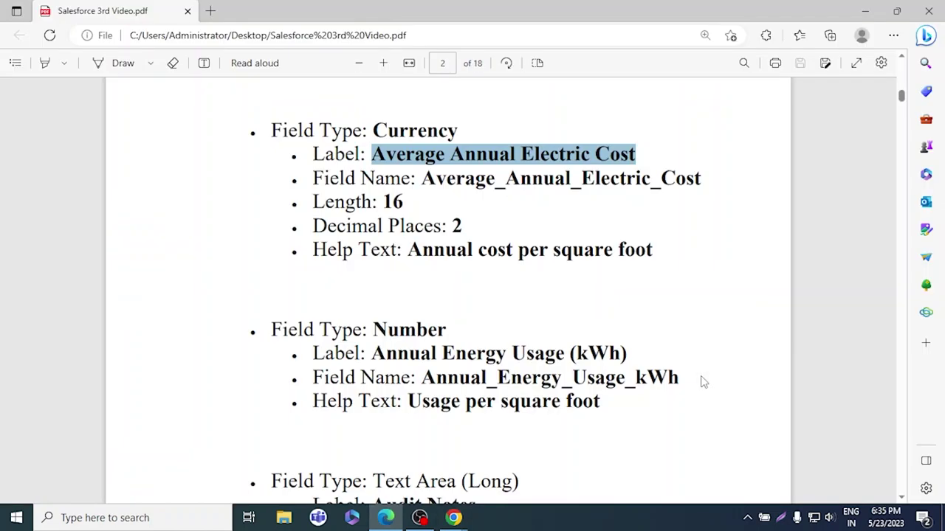
key("alt+Tab")
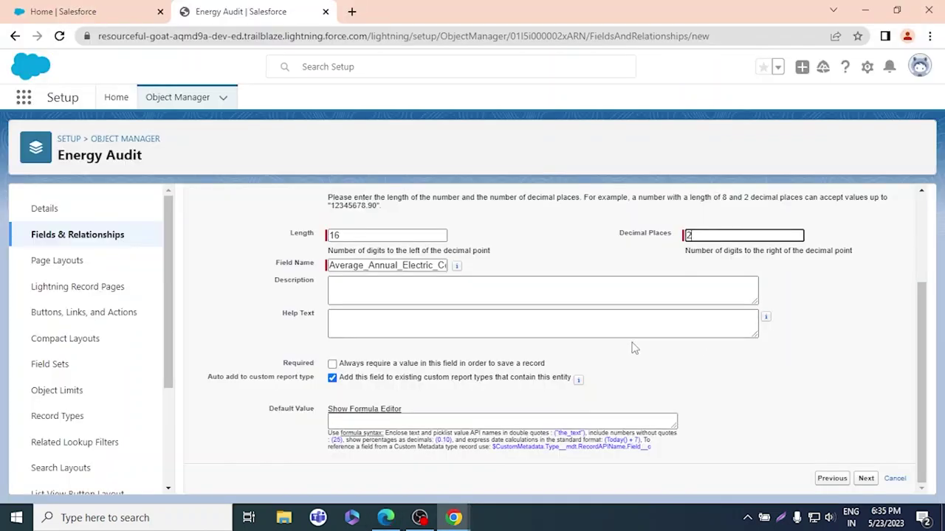
key("alt+Tab")
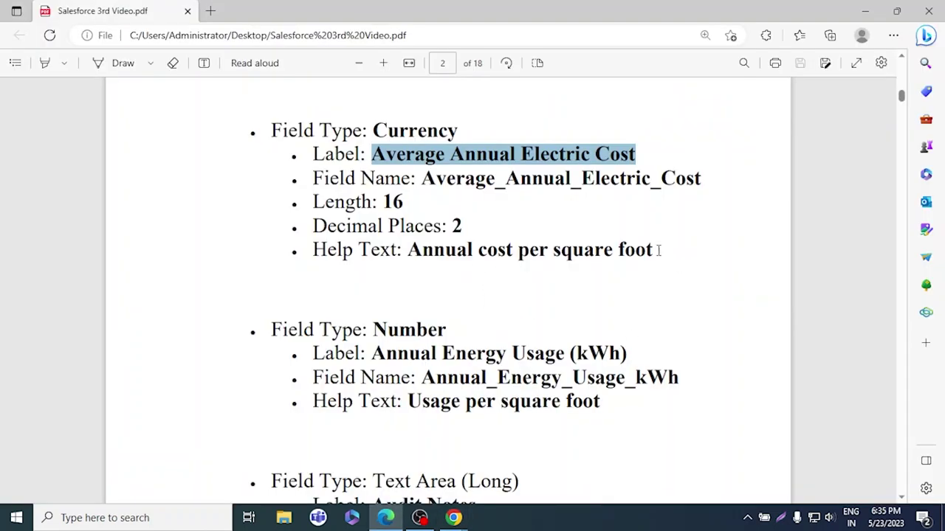
left_click_drag(659, 251, 410, 254)
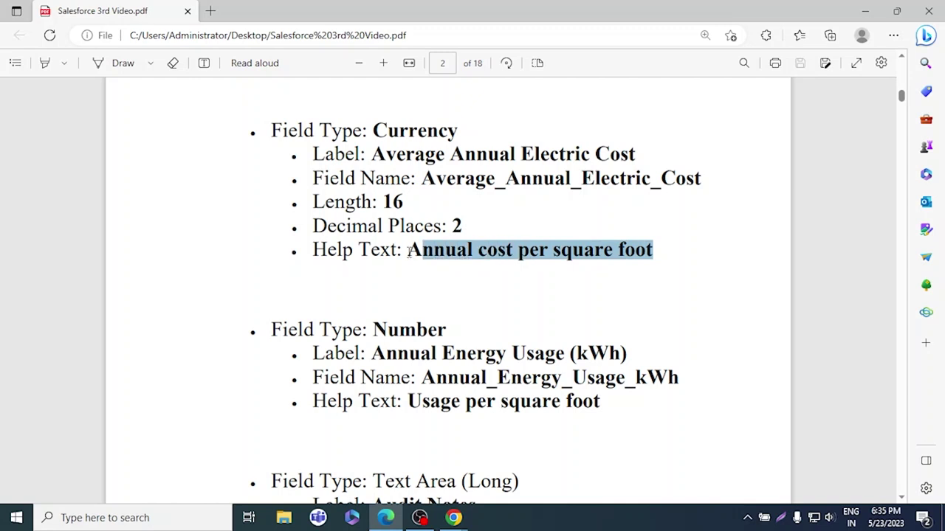
double_click(440, 255)
left_click(491, 259)
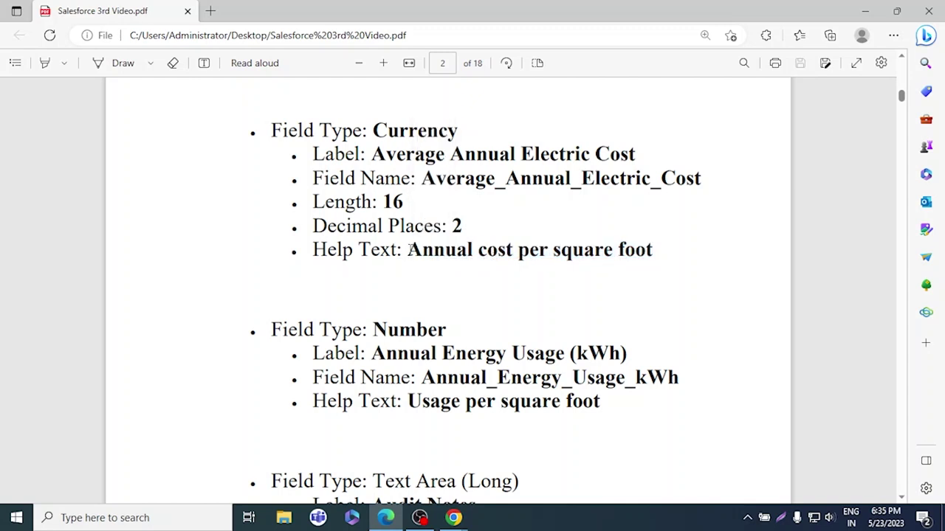
left_click_drag(408, 251, 660, 257)
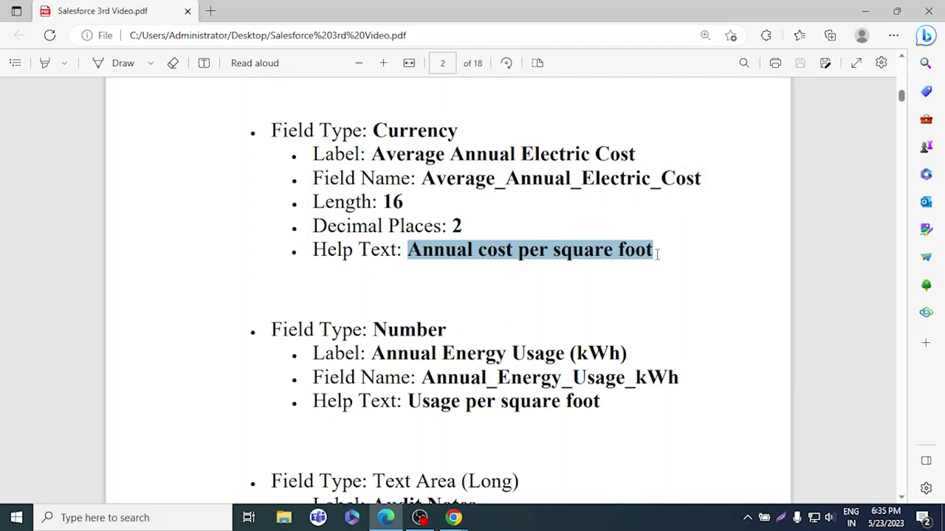
key("alt+Tab")
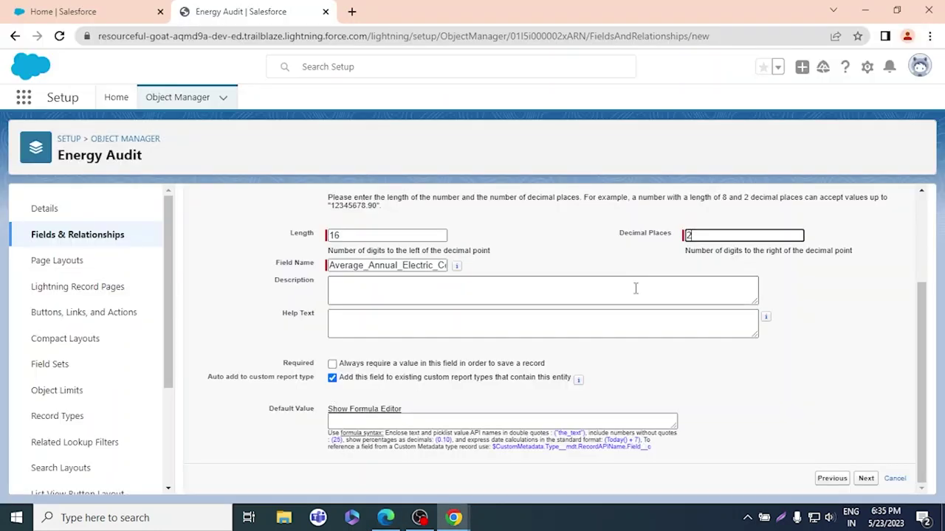
left_click(475, 326)
key("ctrl+v")
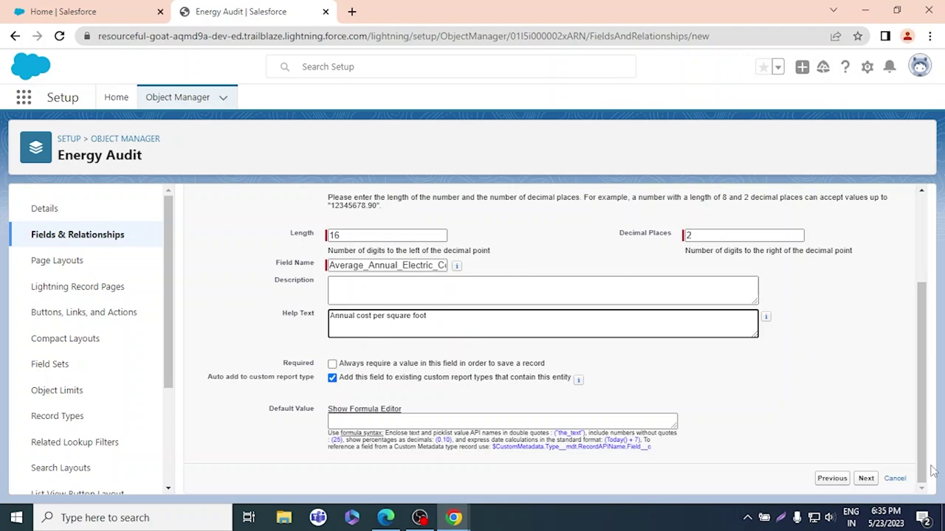
left_click(866, 478)
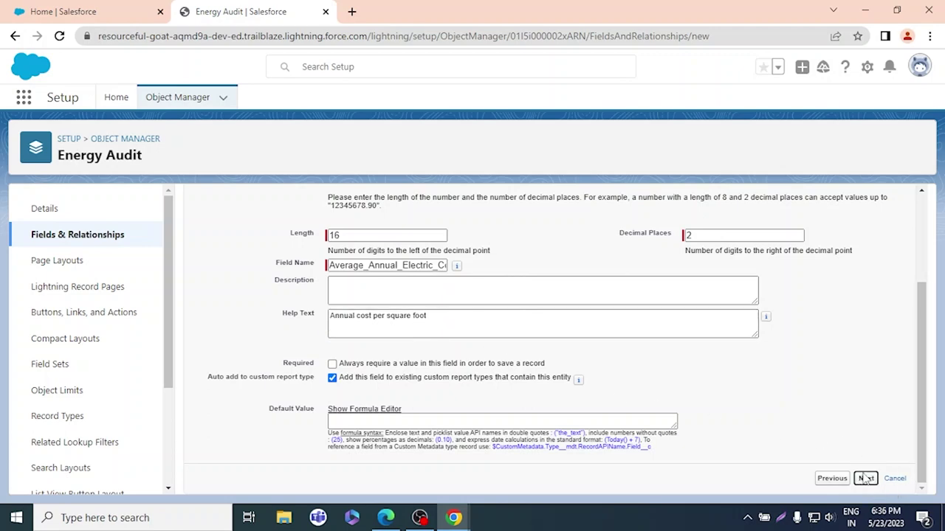
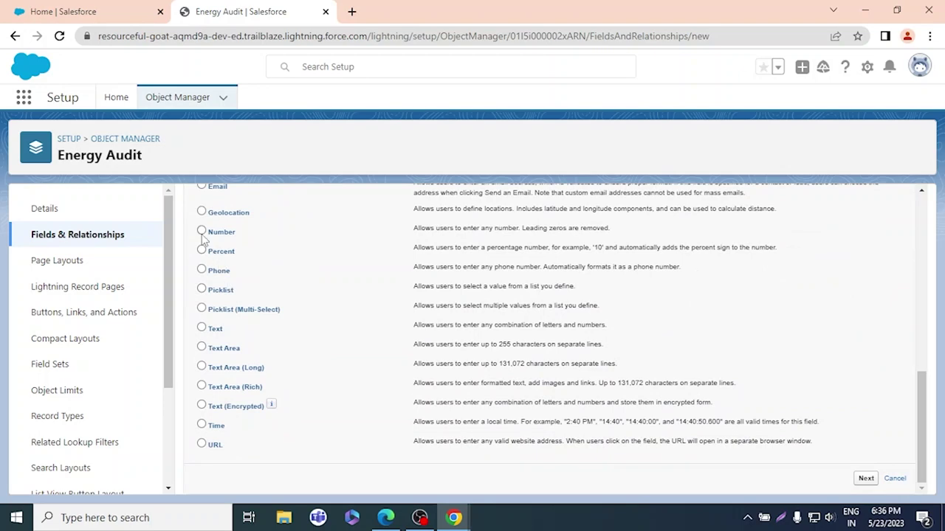
- Choose the Number data type and copy the label Annual Energy Usage (kWh) from the Edge PDF into Salesforce
left_click(201, 232)
key("alt+Tab")
left_click_drag(634, 356, 367, 356)
key("ctrl+c")
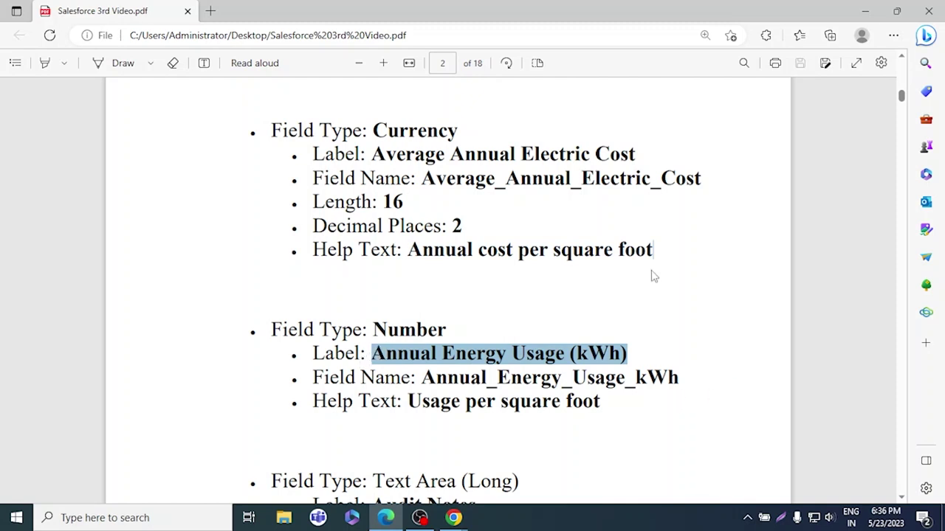
key("alt+Tab")
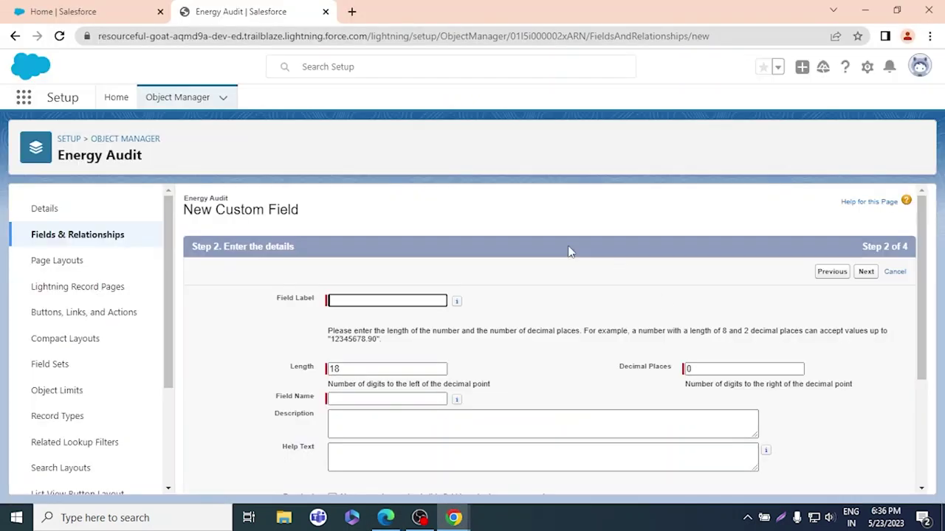
left_click(385, 300)
key("ctrl+v")
key("Tab")
- Copy the help text "Usage per square foot" from the Edge PDF into the number field in Salesforce
key("alt+Tab")
left_click_drag(605, 405, 404, 398)
key("ctrl+c")
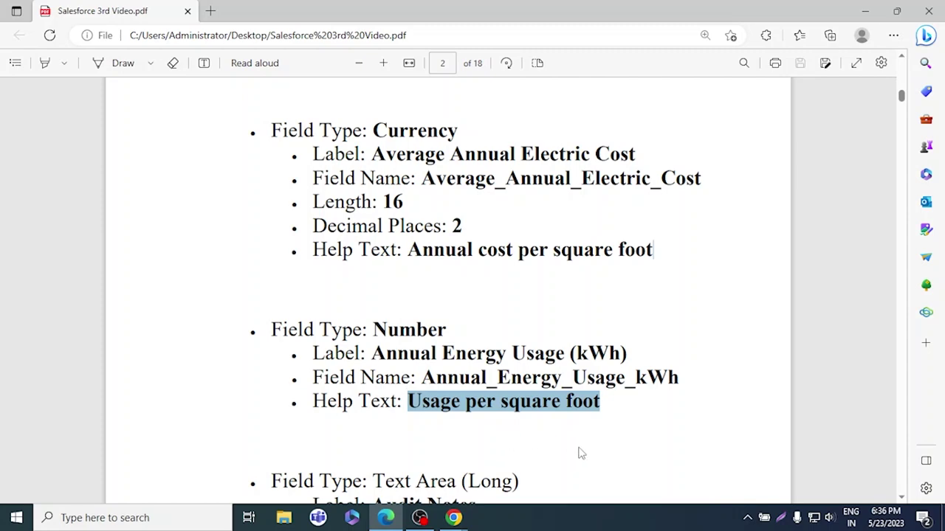
key("alt+Tab")
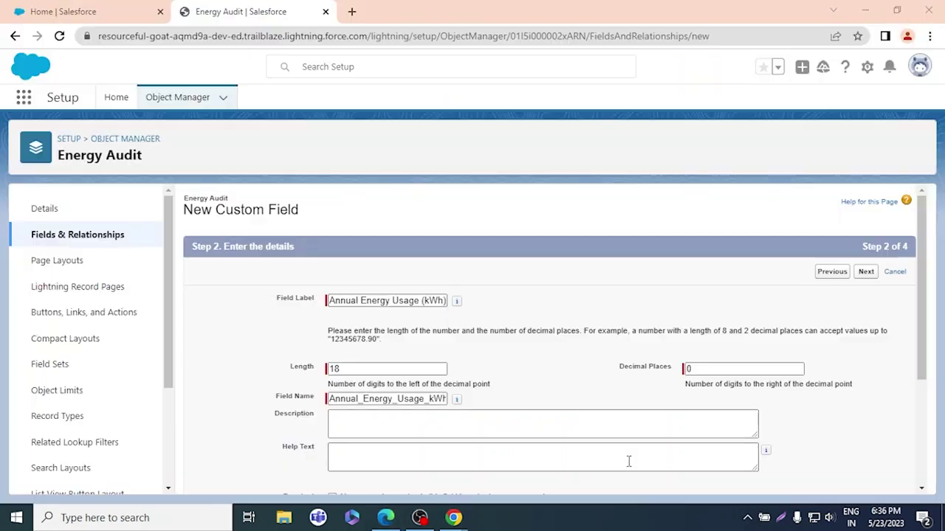
left_click(412, 458)
key("ctrl+v")
- Check the number field against the Edge PDF, save it in Salesforce with default security and page layout, and start another new field
key("alt+Tab")
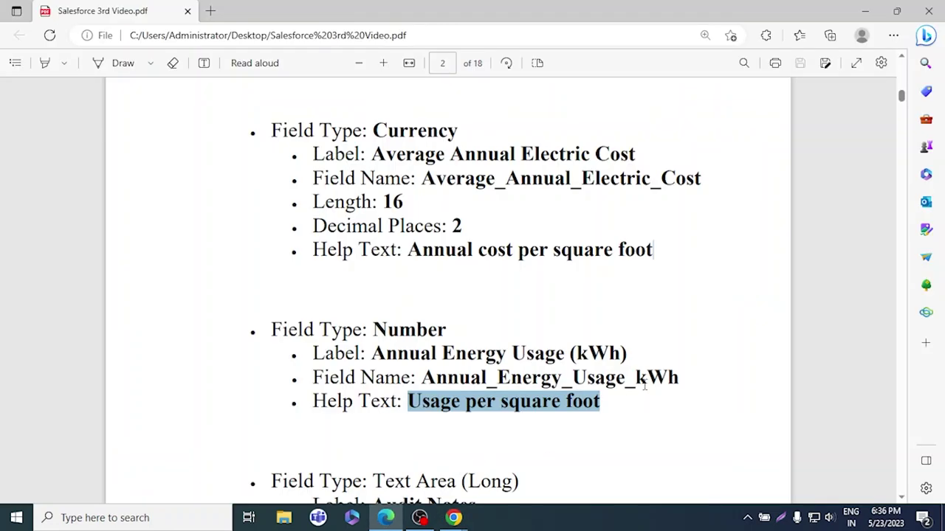
key("alt+Tab")
scroll(797, 430, "down", 3)
left_click(865, 479)
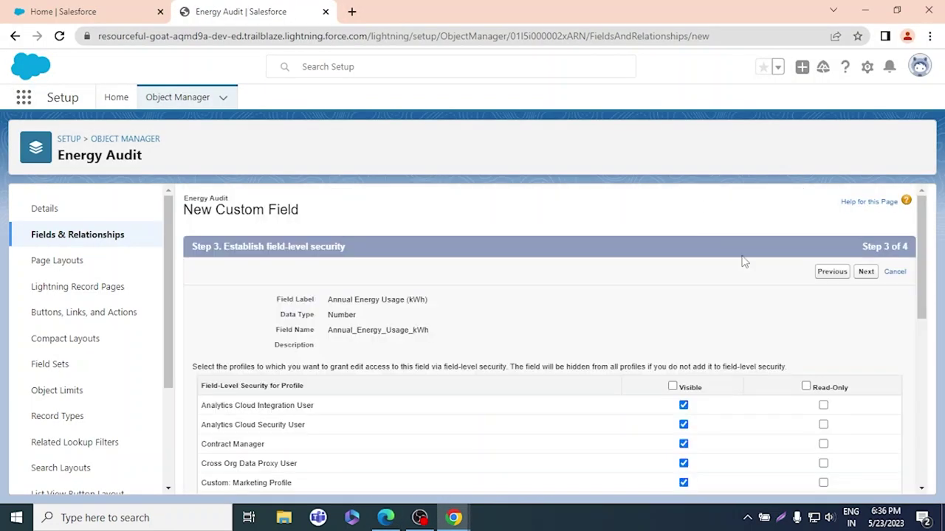
left_click(864, 271)
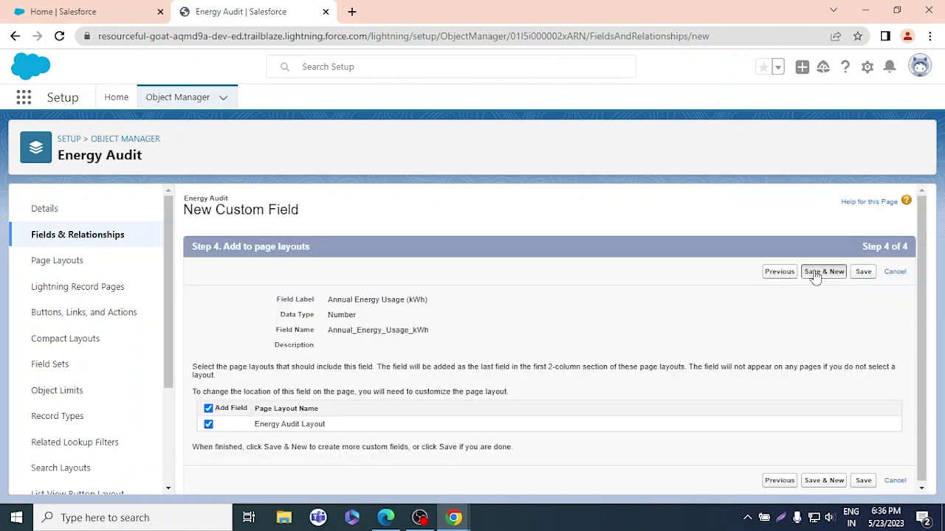
- Check the last field specification in the Edge PDF and choose the Text Area (Long) data type in Salesforce
key("alt+Tab")
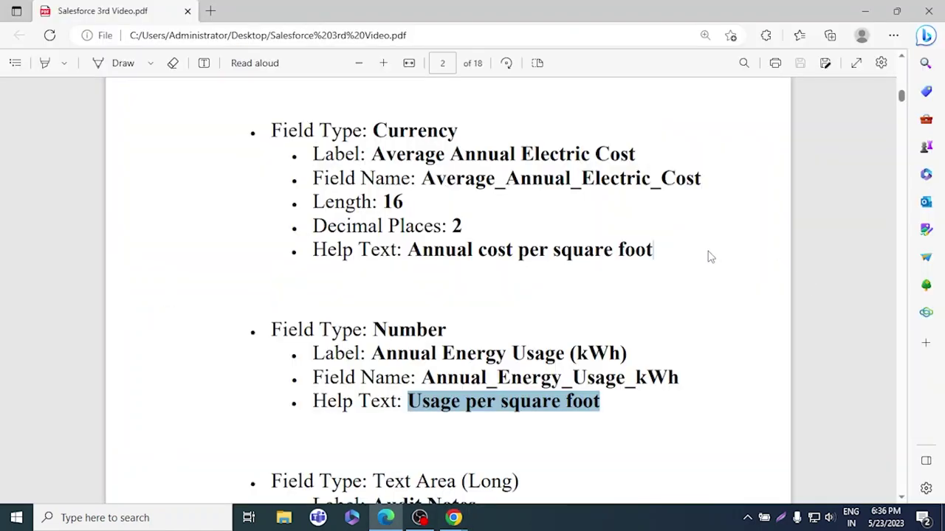
scroll(709, 255, "down", 4)
key("alt+Tab")
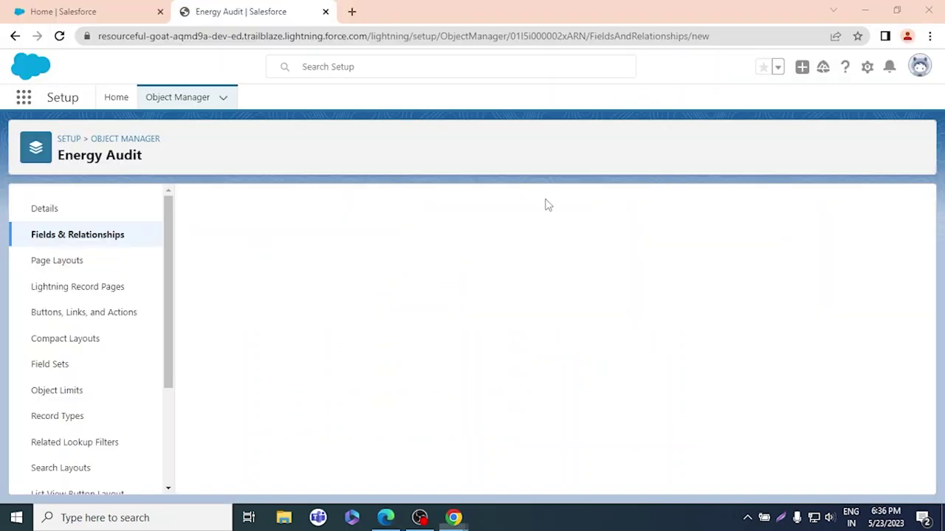
scroll(453, 344, "down", 5)
left_click(262, 367)
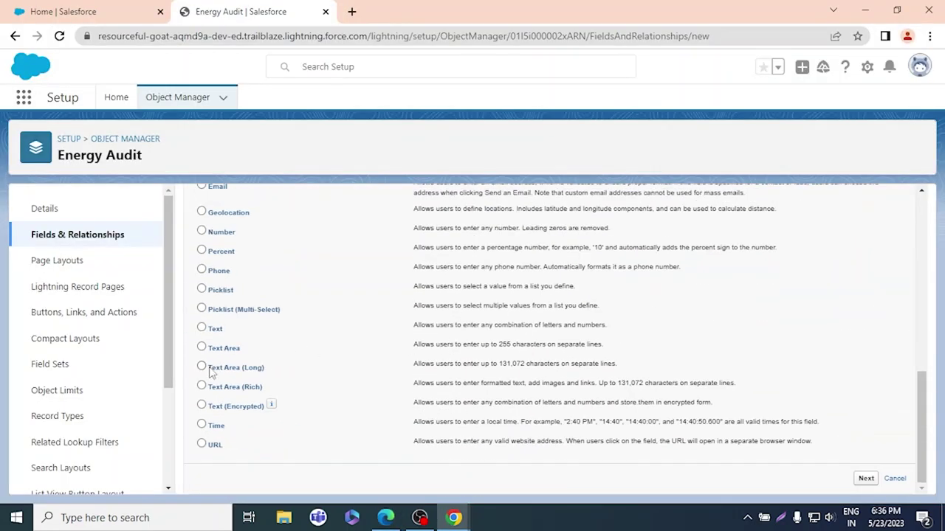
- Copy the label Audit Notes from the Edge PDF into the long text area field's label in Salesforce
key("alt+Tab")
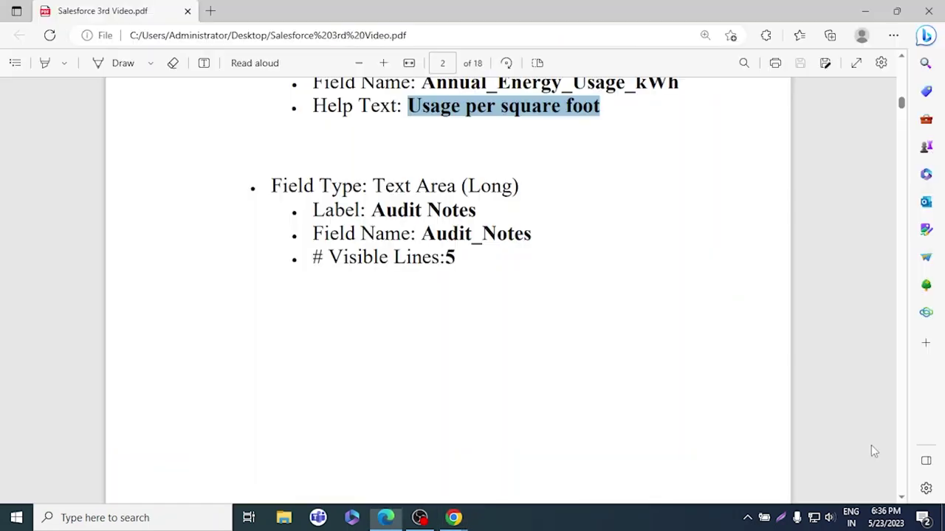
key("alt+Tab")
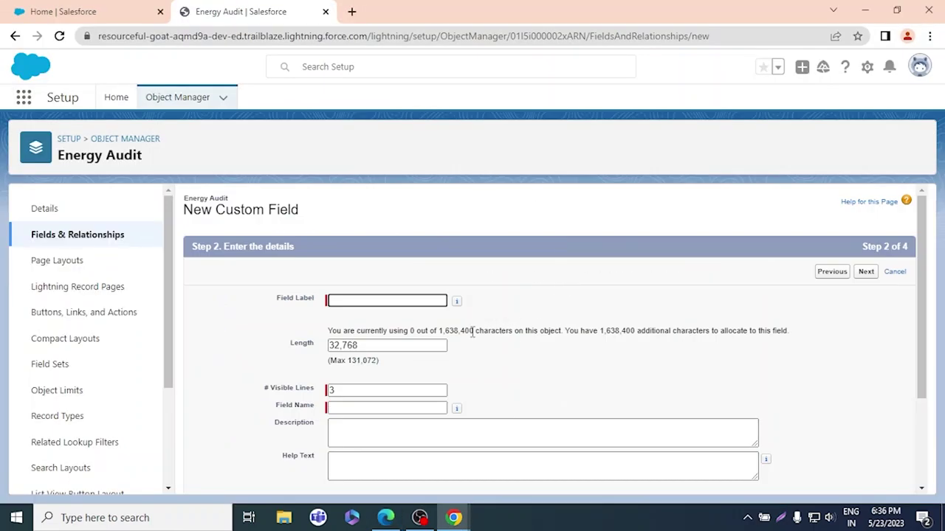
key("alt+Tab")
left_click_drag(475, 210, 366, 212)
key("ctrl+c")
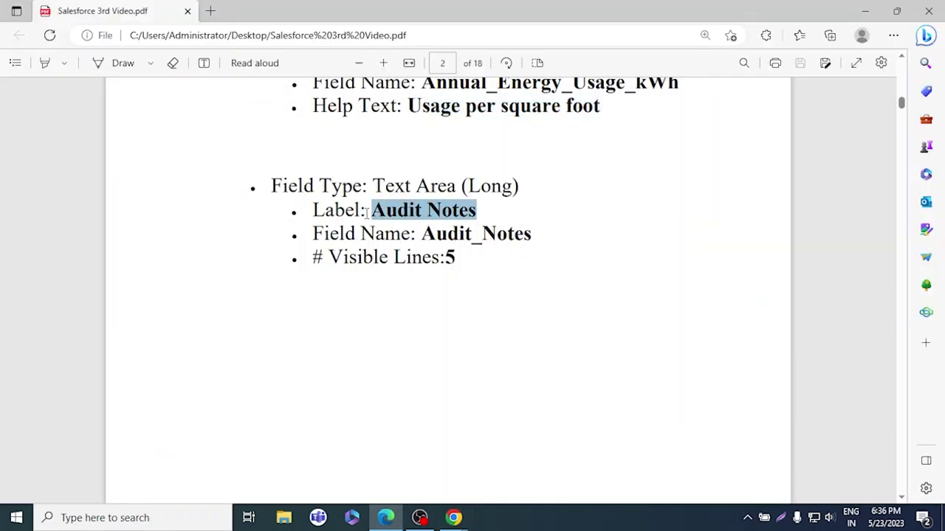
key("alt+Tab")
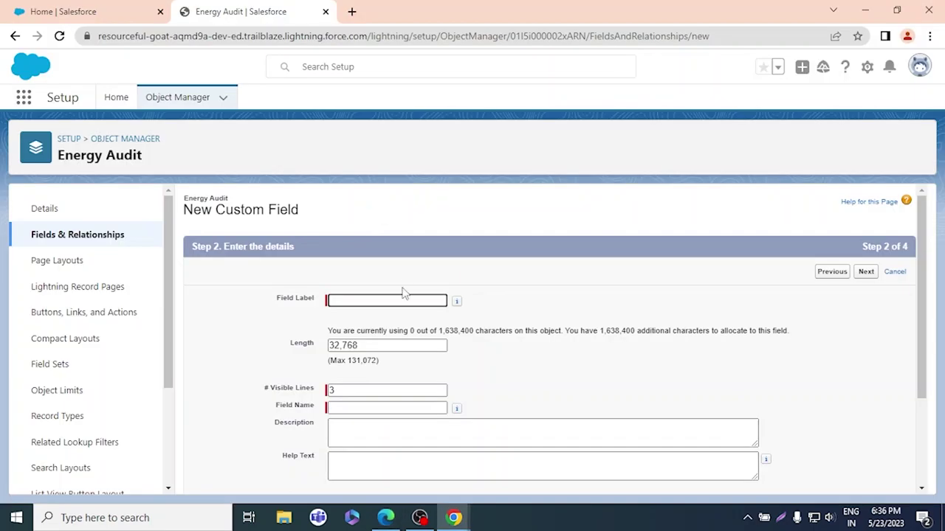
key("ctrl+v")
- Check the visible lines value in the Edge PDF, set it to 5 in Salesforce, and continue to field-level security
key("alt+Tab")
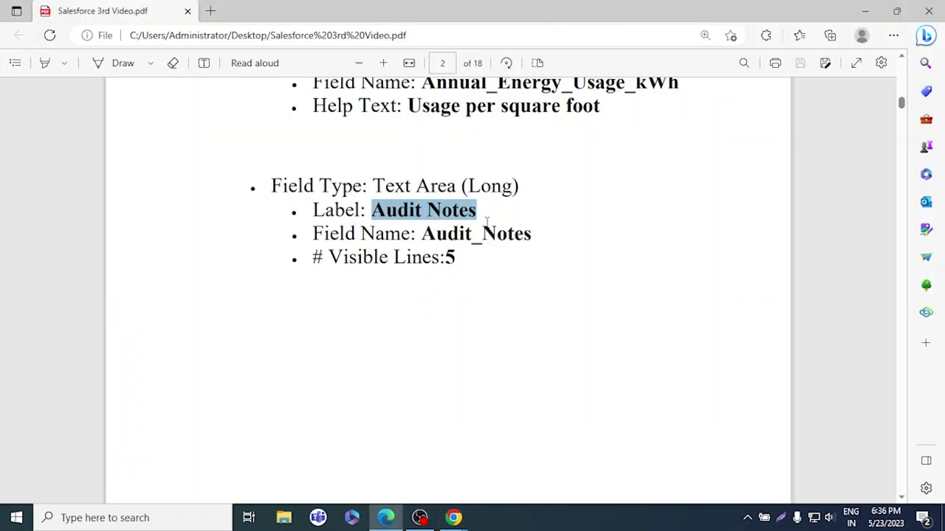
key("alt+Tab")
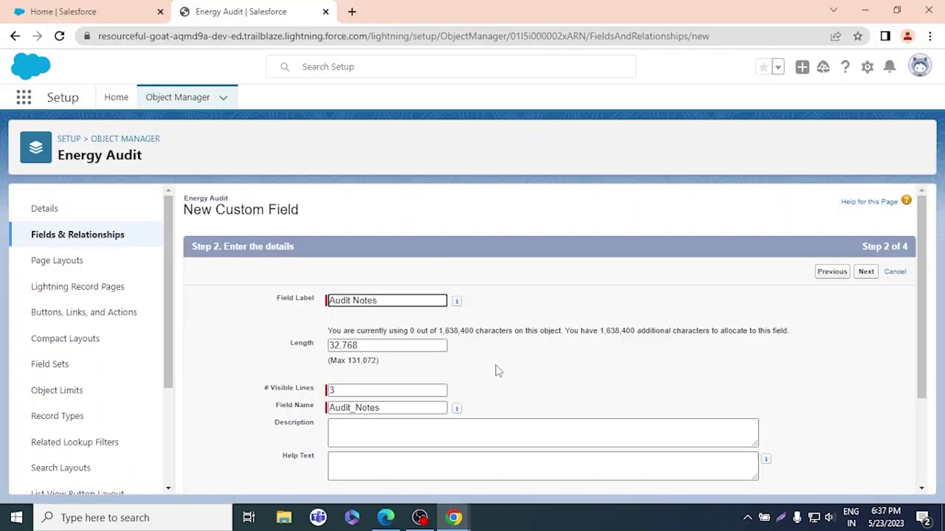
left_click(405, 391)
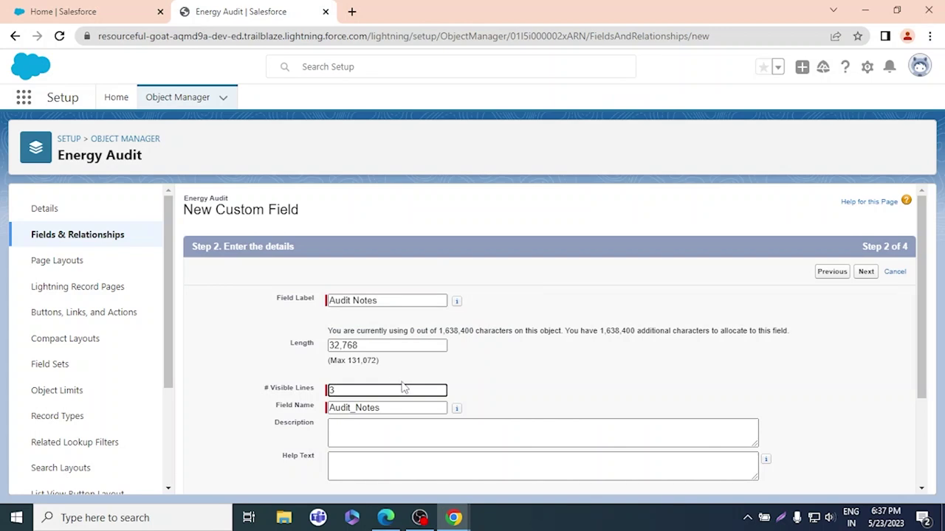
scroll(639, 342, "down", 2)
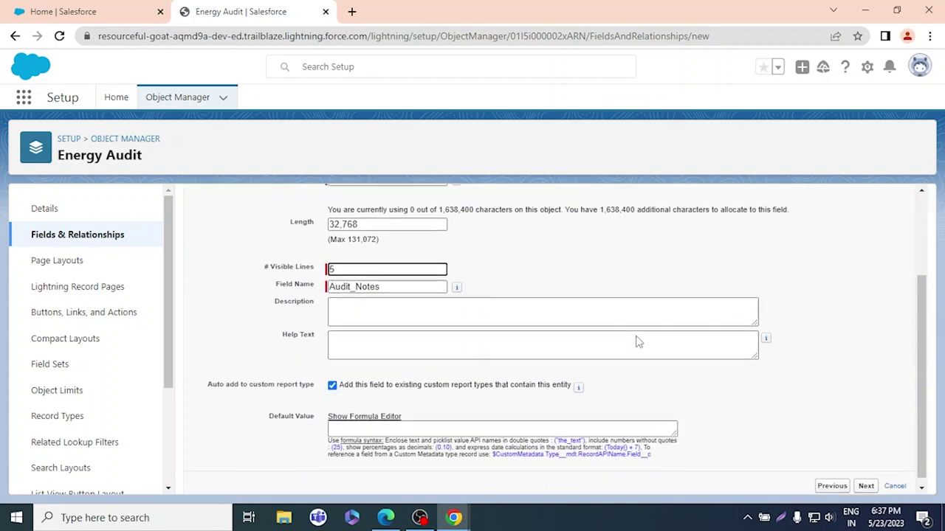
left_click(865, 480)
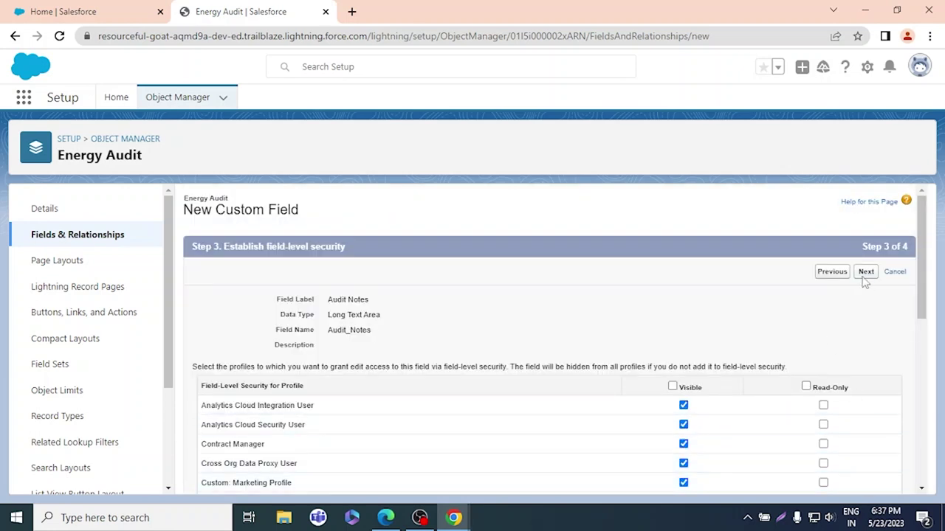
- Accept the default field-level security and page layout for the Audit Notes field and save it
left_click(863, 279)
left_click(862, 272)
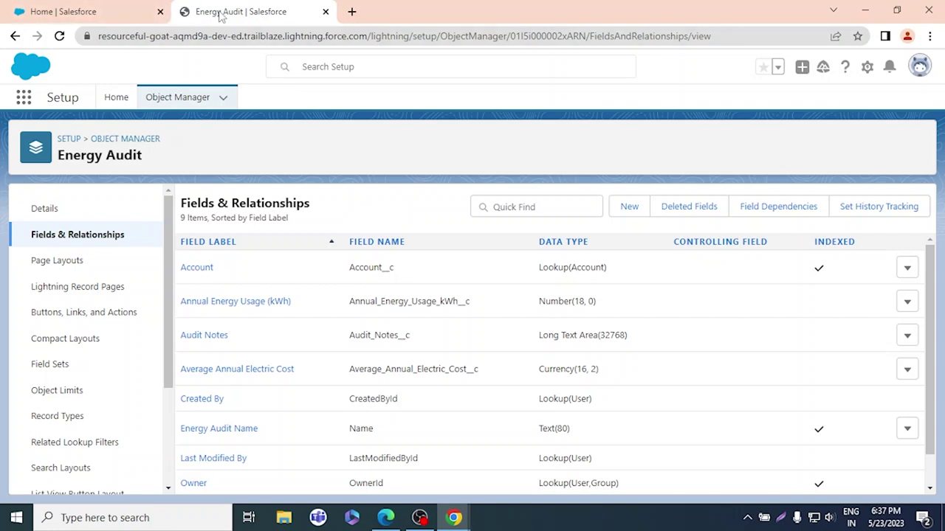
- Switch to the Edge PDF and read the instructions for creating Energy Audit records
key("alt+Tab")
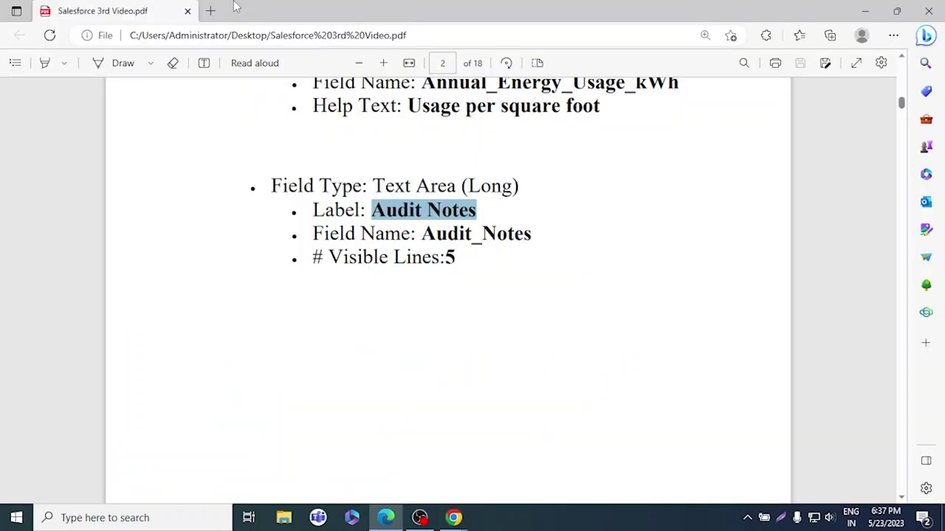
scroll(348, 297, "down", 5)
scroll(428, 301, "down", 2, "ctrl")
scroll(428, 301, "up", 1, "ctrl")
scroll(428, 301, "down", 3)
scroll(428, 301, "up", 3)
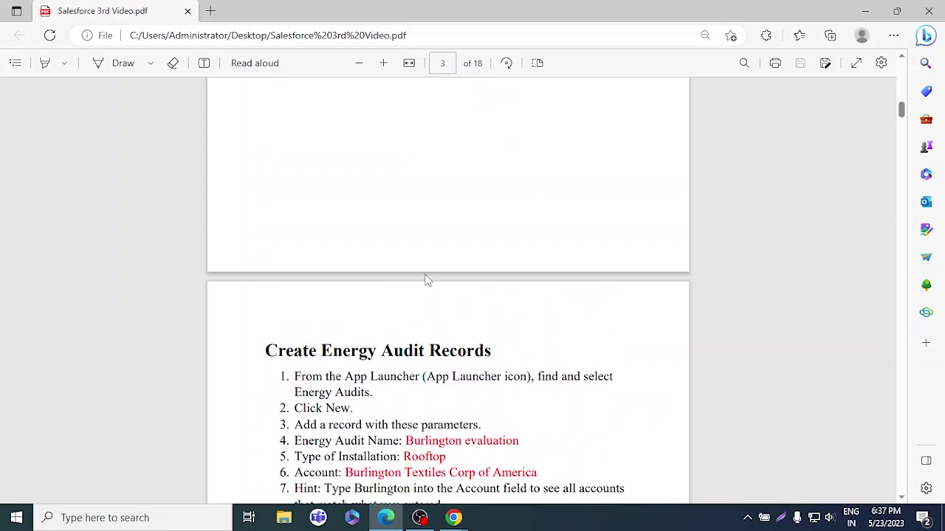
key("alt+Tab")
key("alt+Tab")
scroll(413, 292, "down", 3)
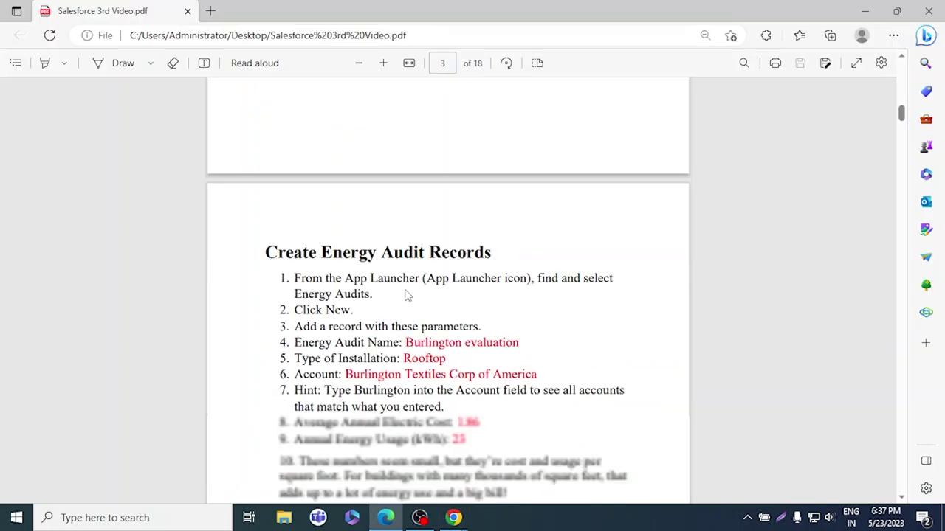
scroll(408, 293, "up", 3)
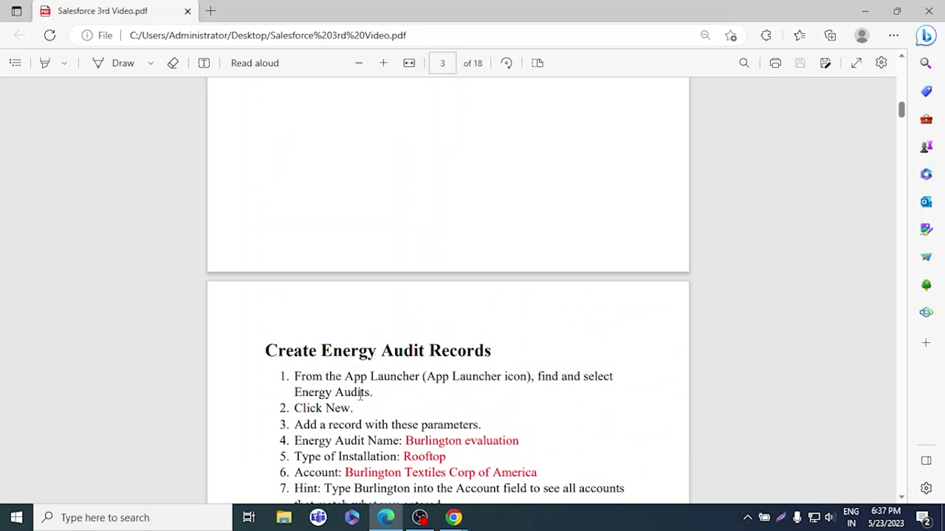
- Return to Salesforce in Chrome, search the App Launcher for energy, and open Energy Audits
key("alt+Tab")
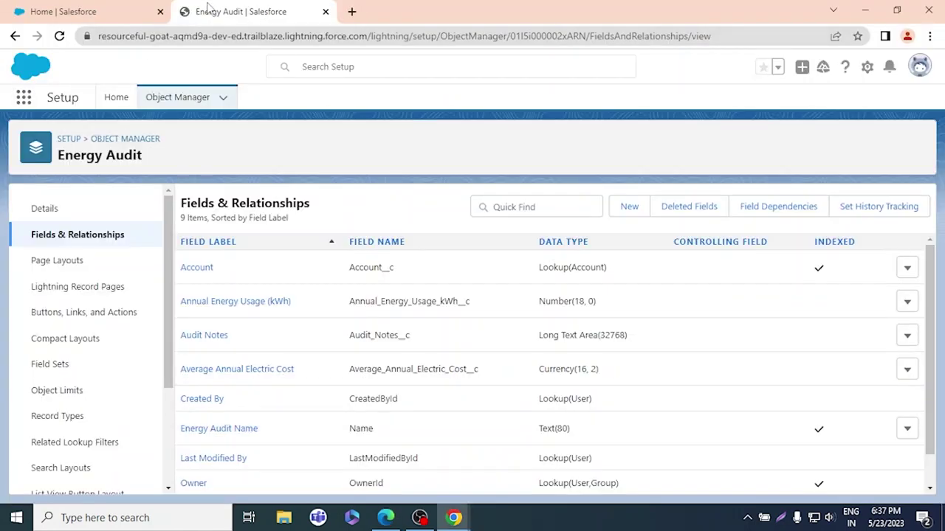
left_click(24, 99)
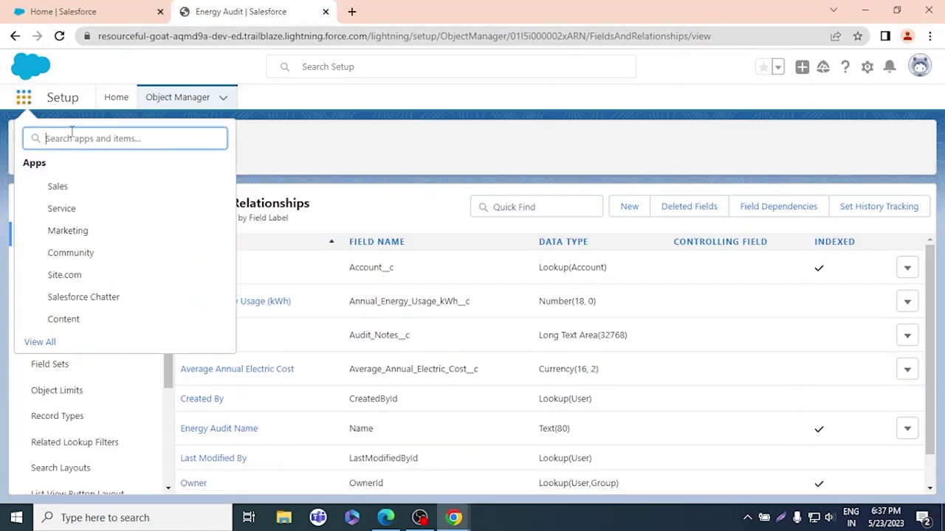
type("event")
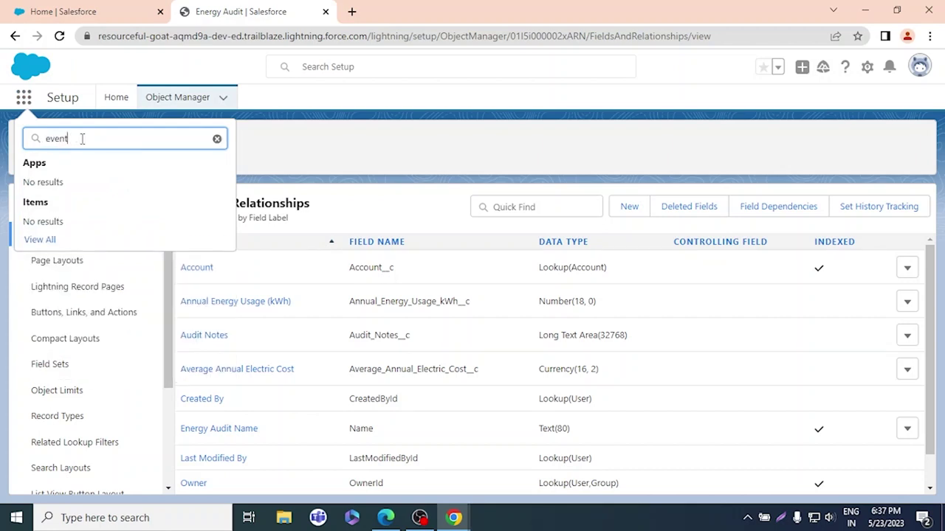
key("BackSpace")
key("BackSpace")
key("BackSpace")
key("BackSpace")
type("energy")
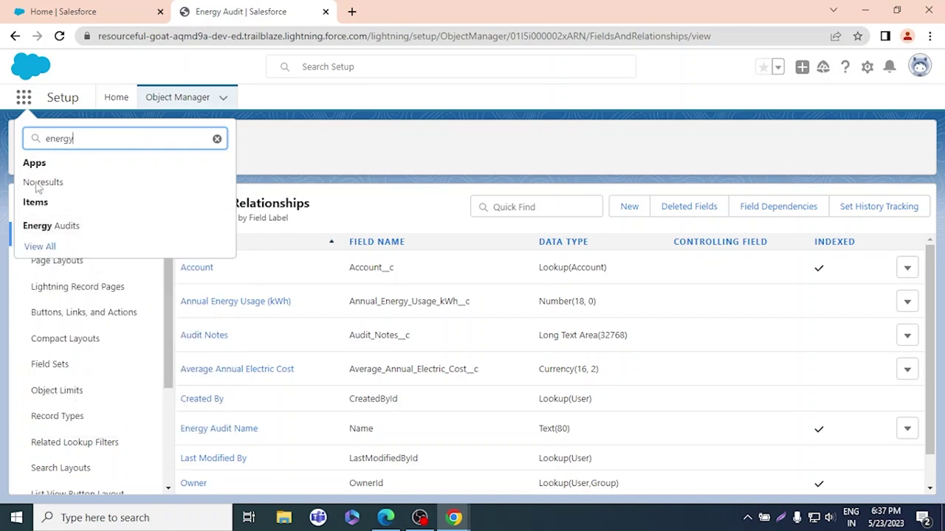
left_click(29, 227)
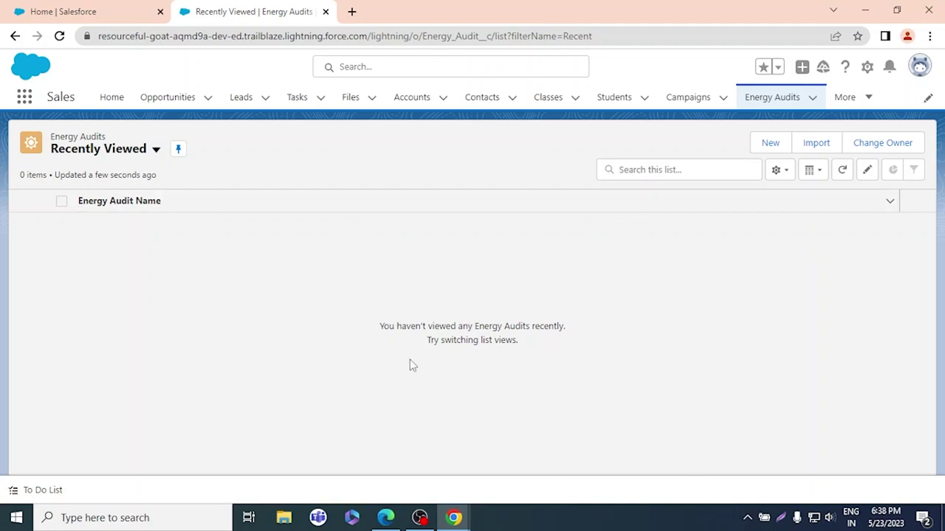
- Start a new Energy Audit record and copy its name, Burlington evaluation, from the Edge PDF
left_click(763, 148)
key("alt+Tab")
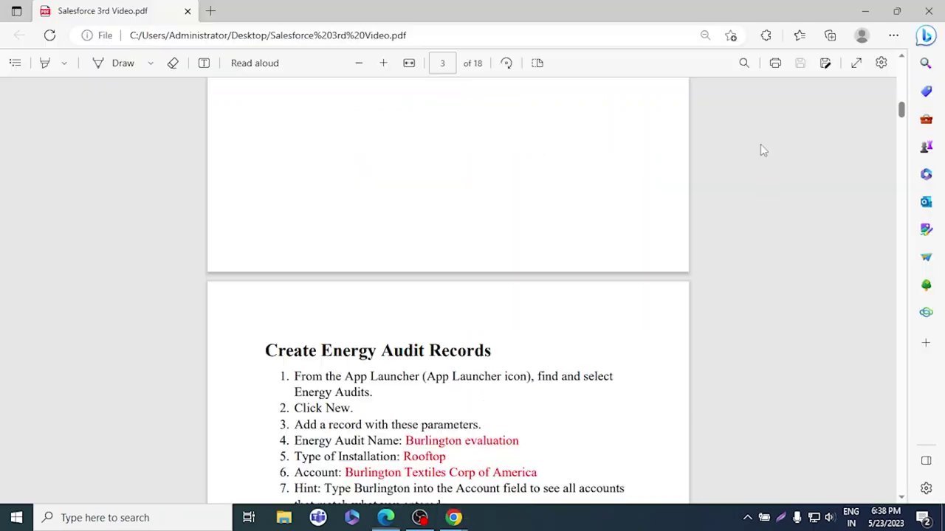
scroll(590, 264, "down", 4)
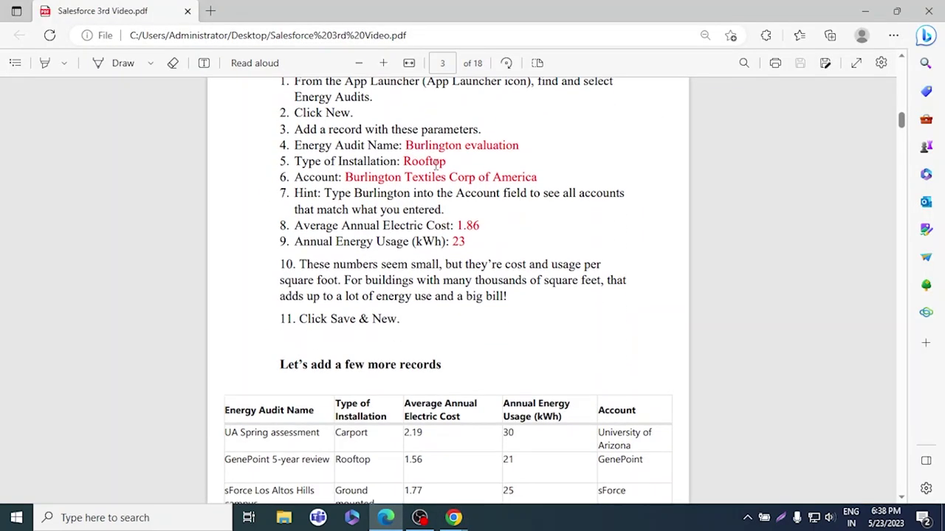
left_click_drag(522, 147, 409, 146)
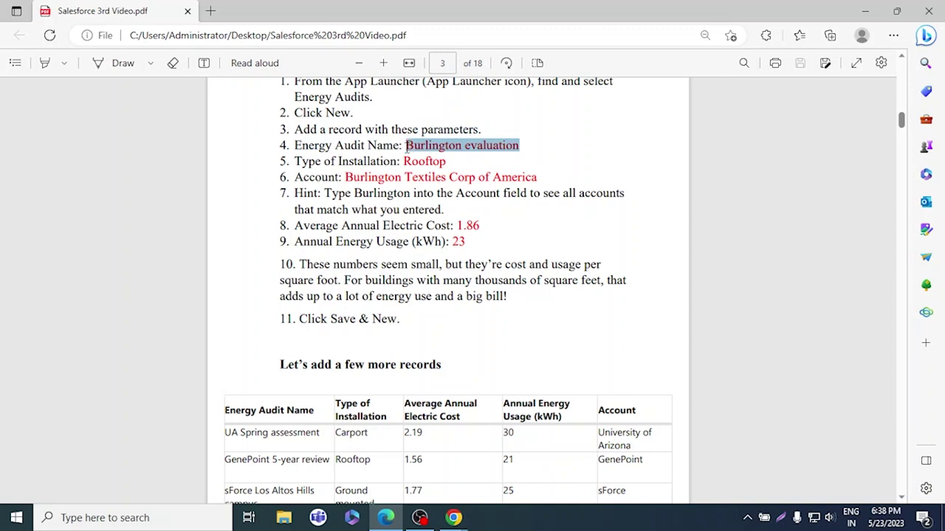
key("ctrl+c")
key("alt+Tab")
key("ctrl+v")
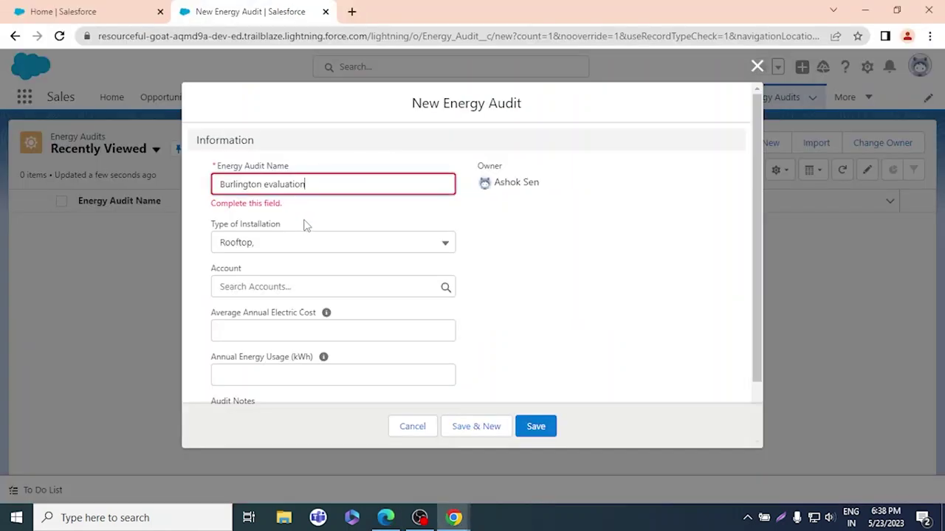
- Check the installation type in the Edge PDF and set Type of Installation to Rooftop in the Salesforce record
key("alt+Tab")
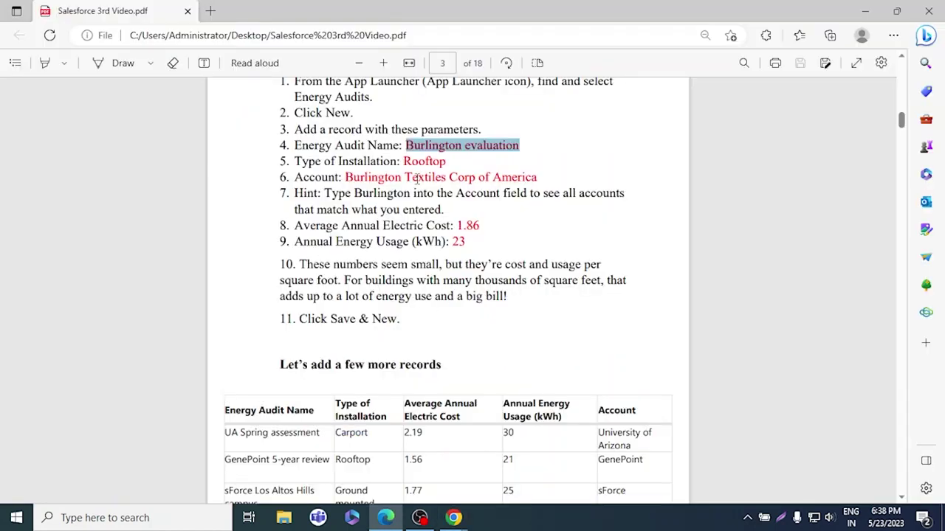
key("alt+Tab")
left_click(392, 229)
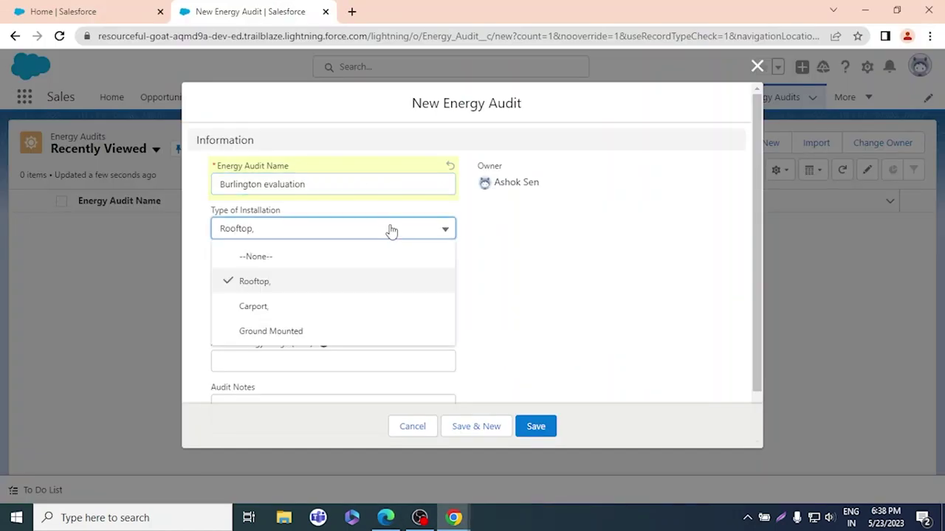
left_click(350, 283)
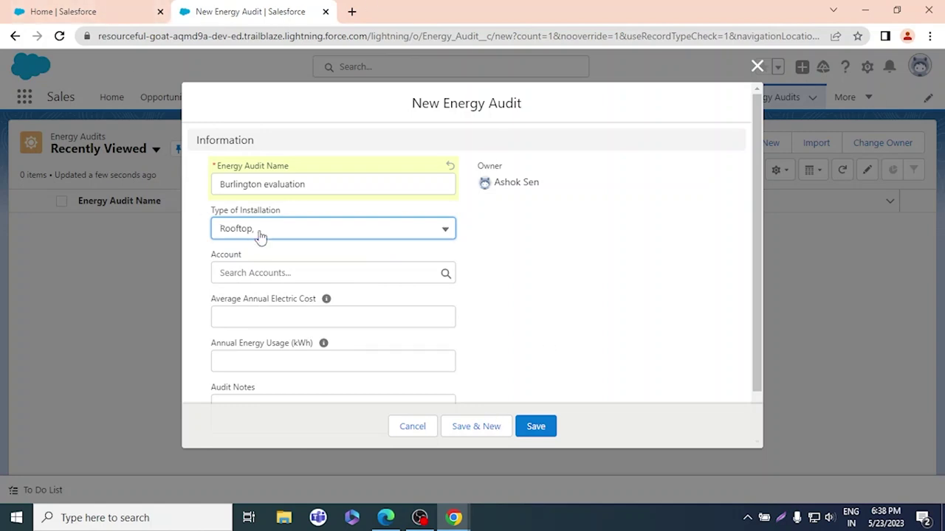
- Open Setup in a new browser tab and go to the Energy Audit object in Object Manager
left_click(94, 10)
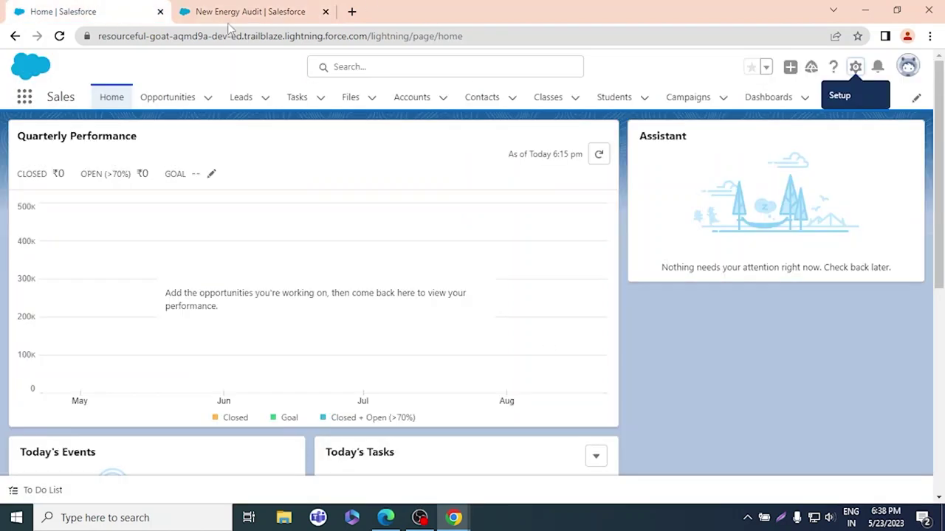
left_click(854, 67)
left_click(804, 102)
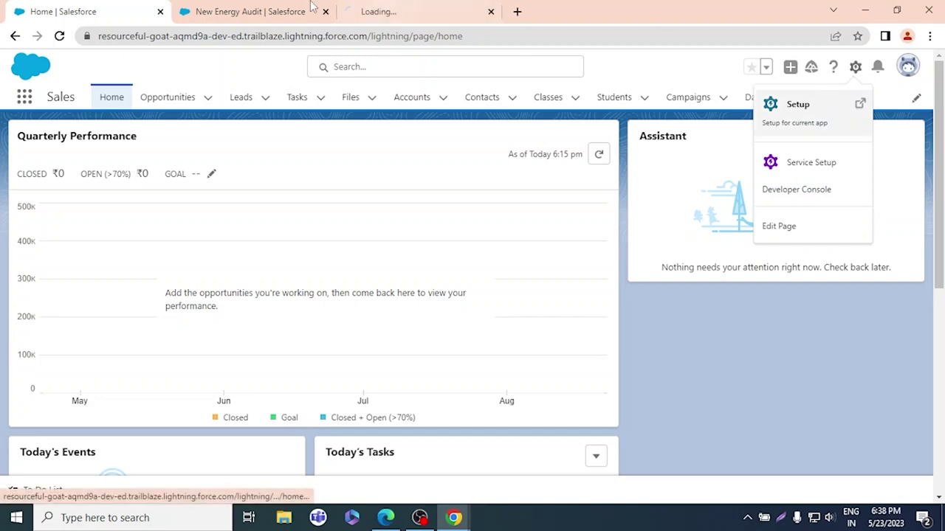
left_click(227, 14)
left_click(369, 11)
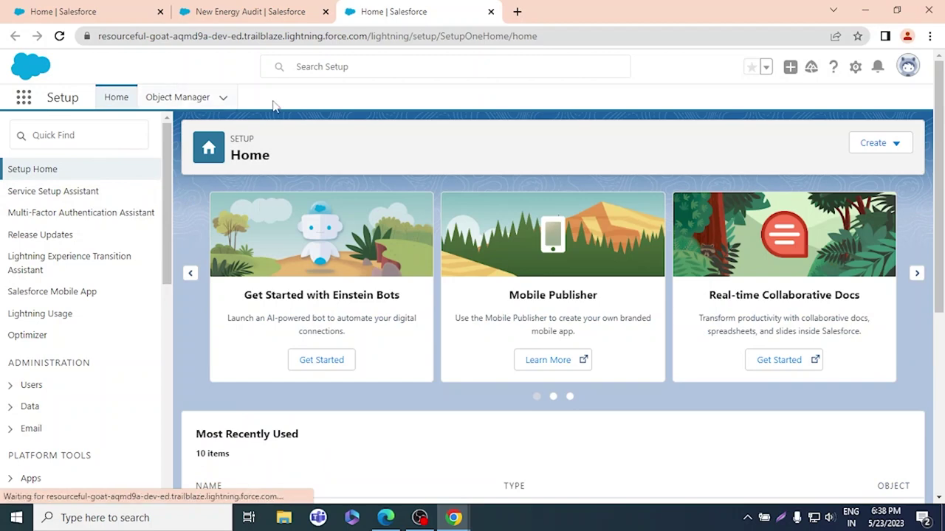
left_click(198, 98)
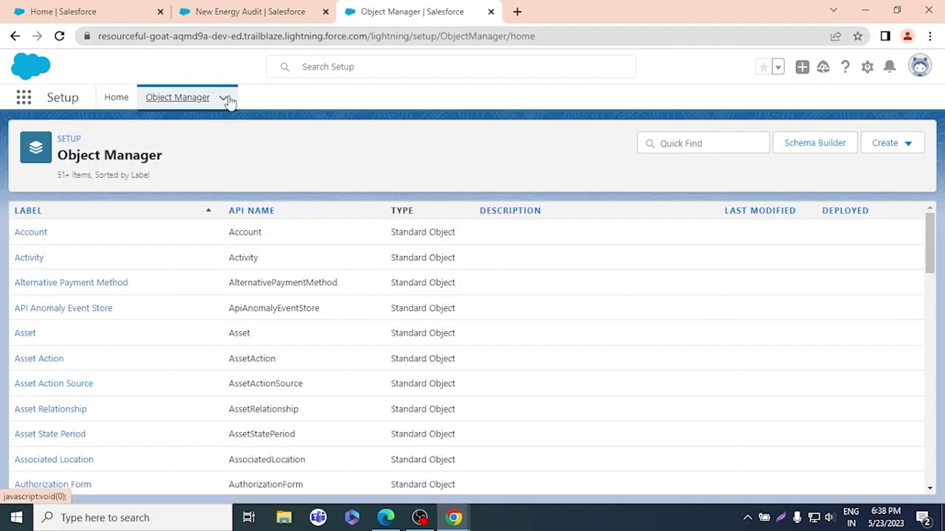
left_click(223, 99)
left_click(187, 200)
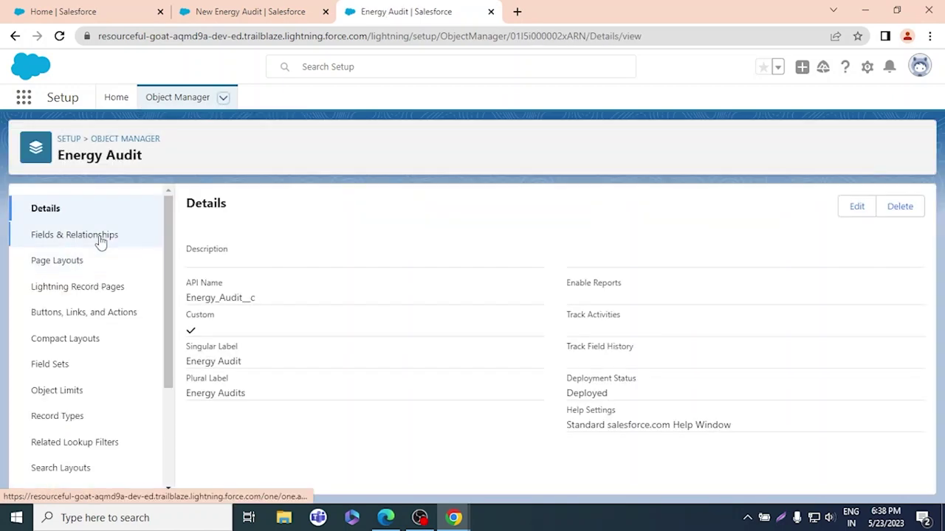
- Open the Type of Installation picklist field for editing and look through its definition and options
left_click(99, 240)
scroll(481, 276, "down", 2)
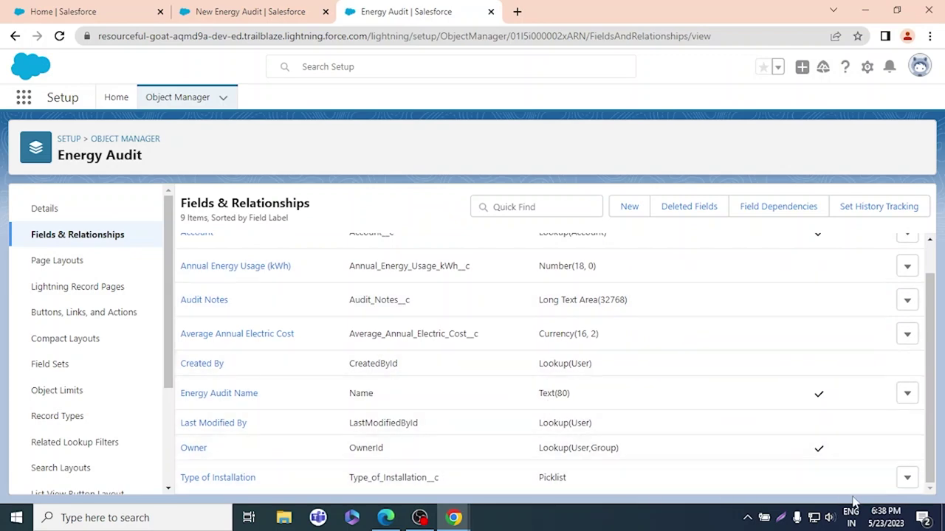
left_click(907, 478)
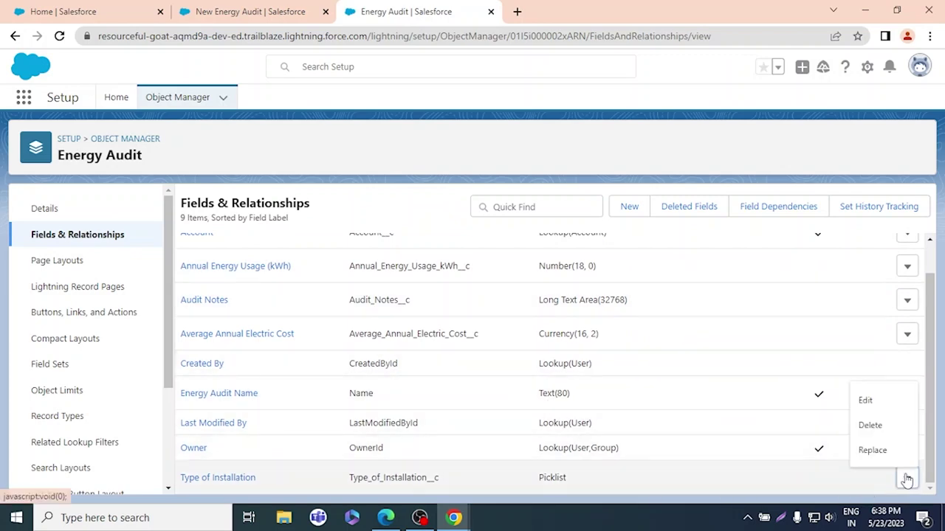
left_click(885, 406)
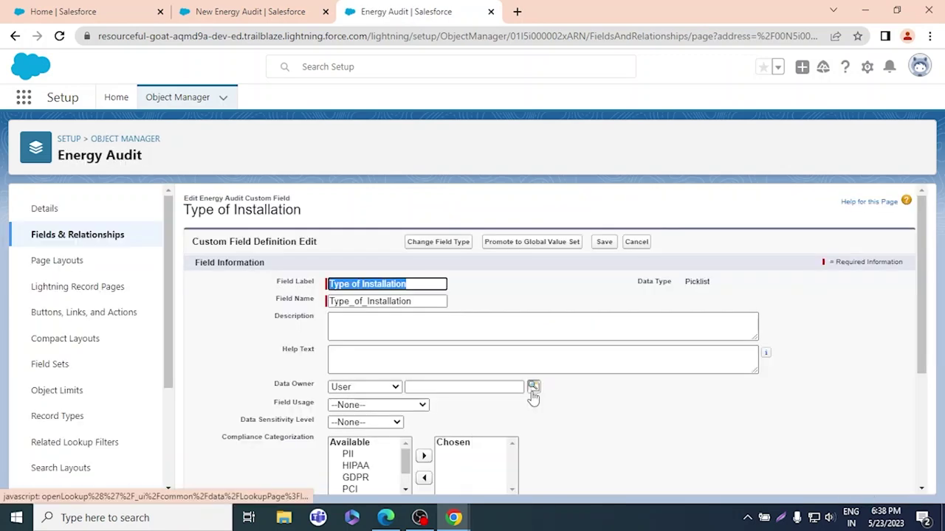
scroll(533, 396, "down", 3)
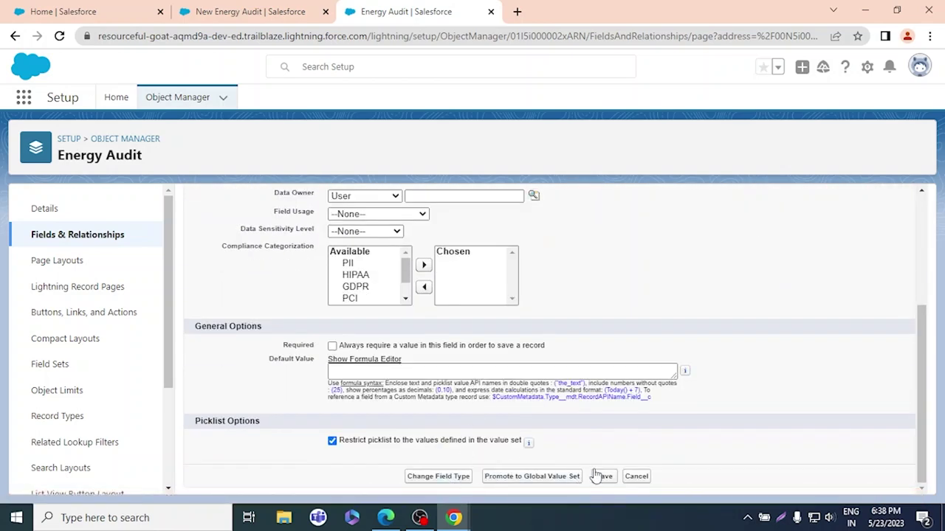
scroll(415, 313, "up", 3)
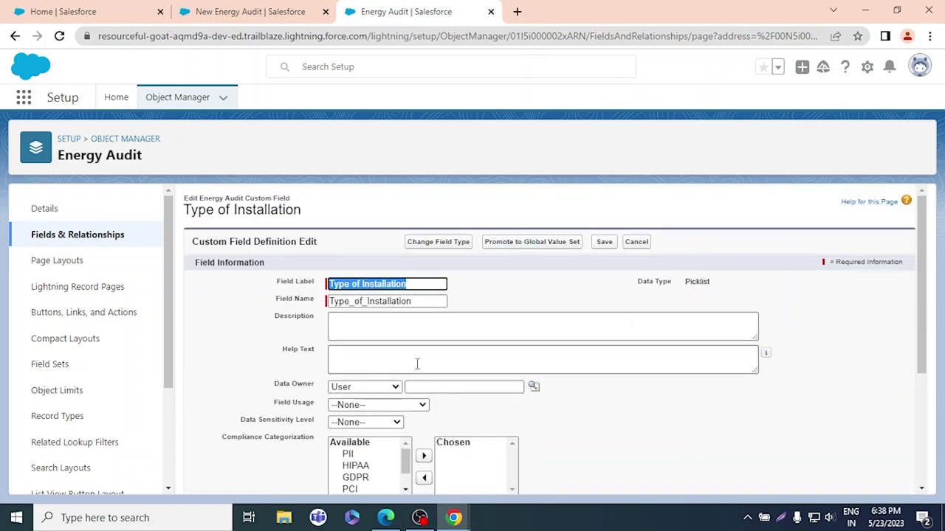
scroll(476, 341, "down", 3)
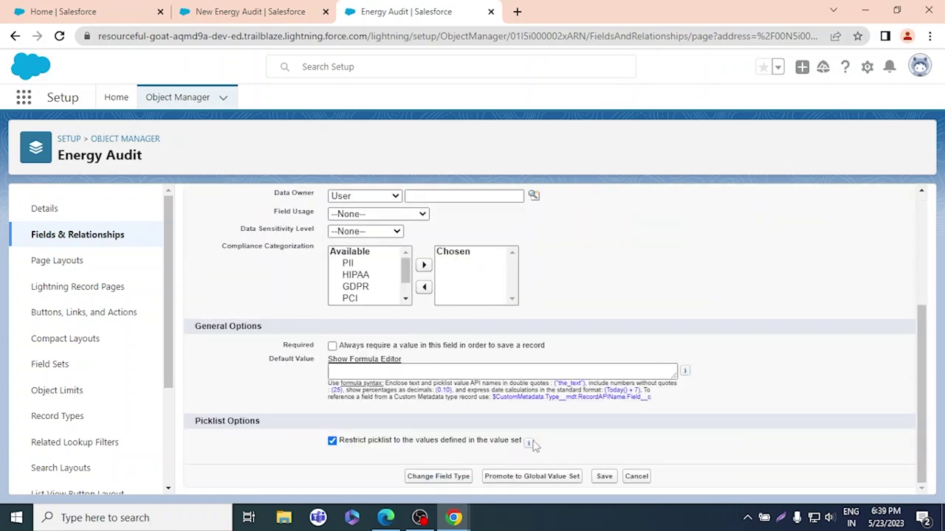
- Try turning off the restriction of the picklist to its defined values, and close the Setup tab without saving
mouse_move(529, 443)
left_click(332, 441)
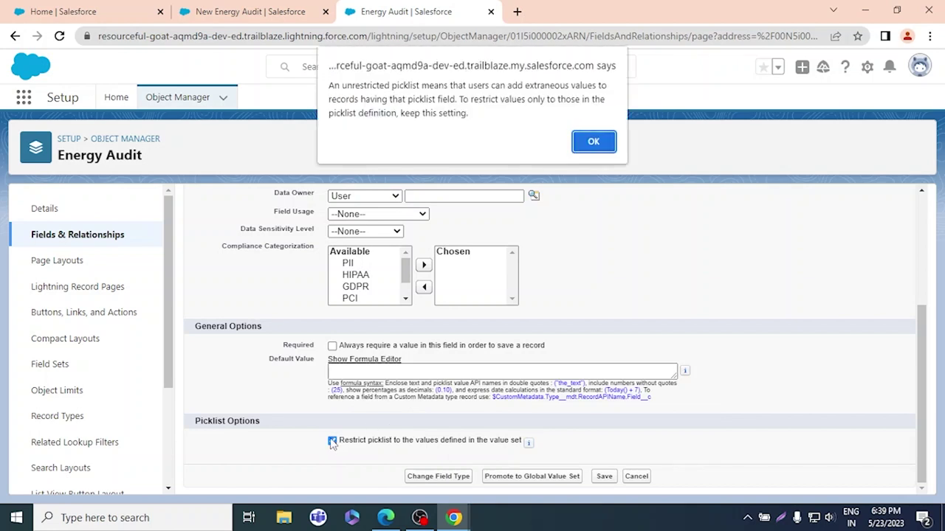
left_click(592, 143)
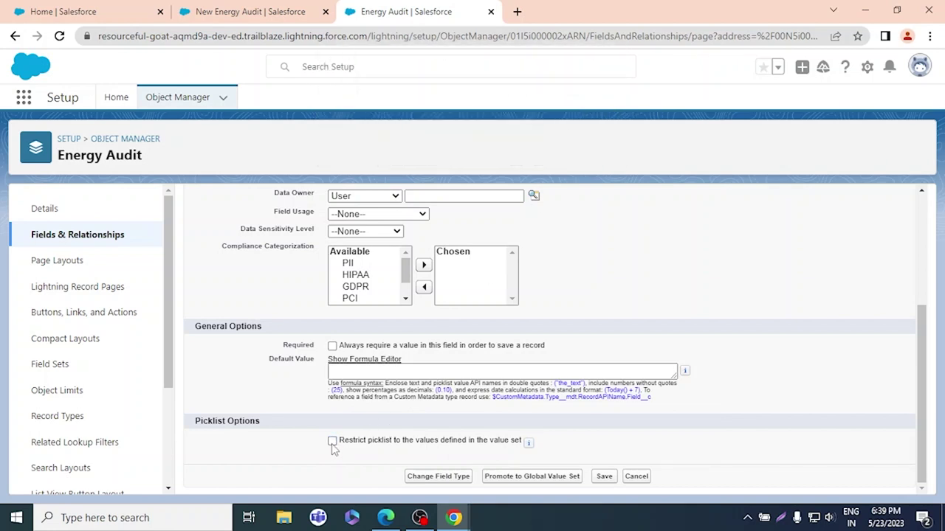
scroll(443, 332, "up", 3)
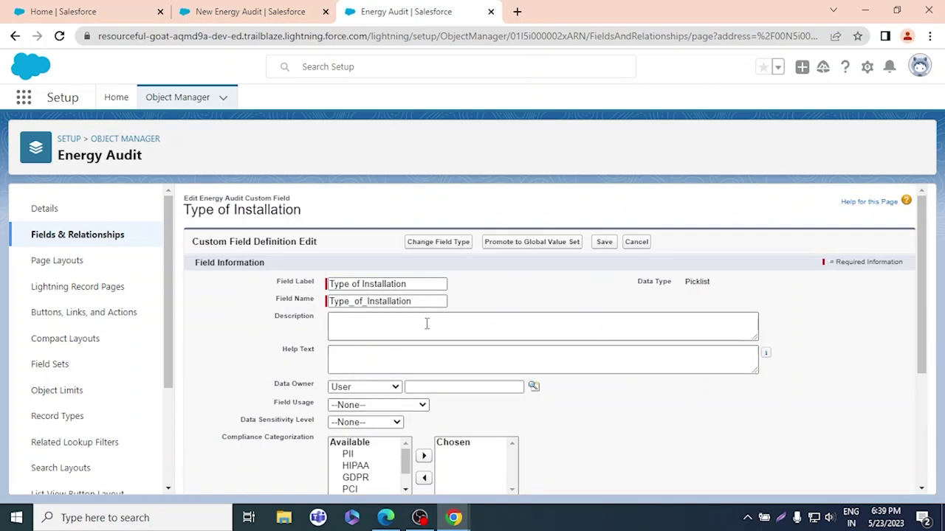
middle_click(379, 7)
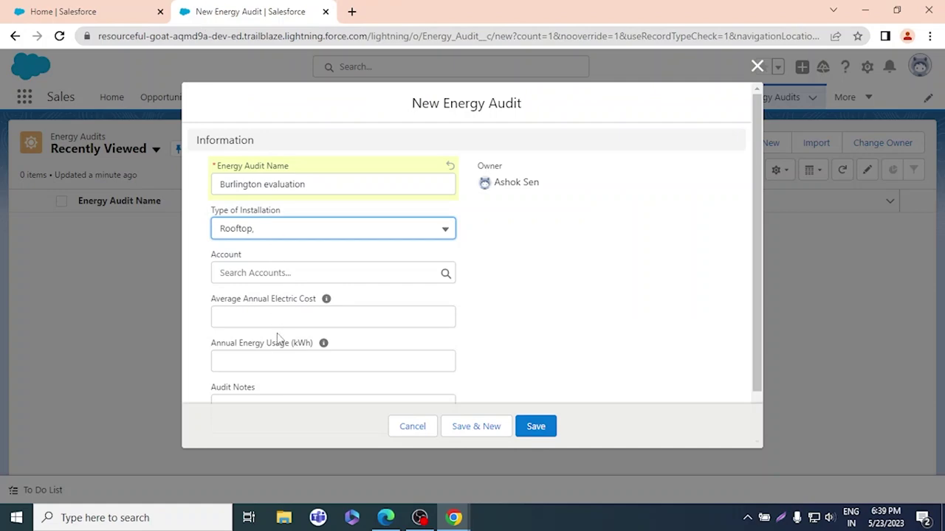
- Check the account name in the Edge PDF and set Account to Burlington Textiles Corp of America in the Salesforce record
key("alt+Tab")
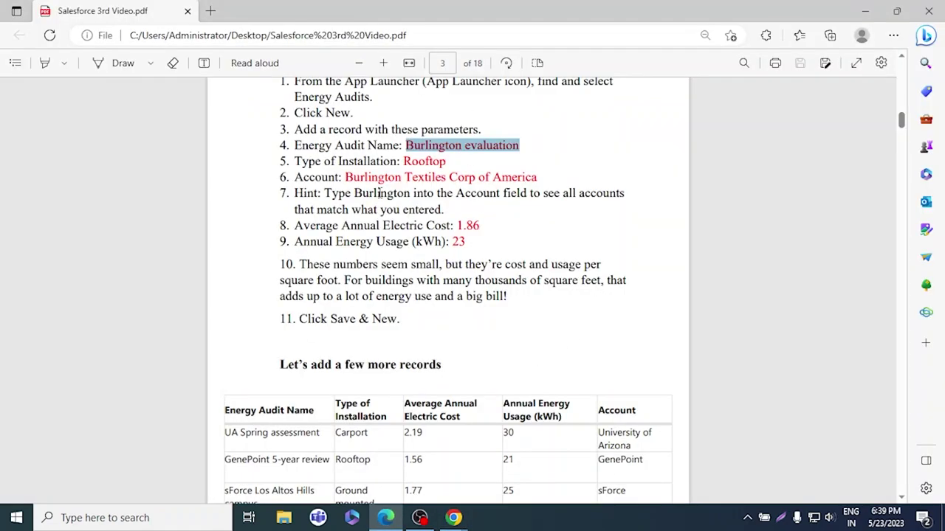
key("alt+Tab")
left_click(322, 271)
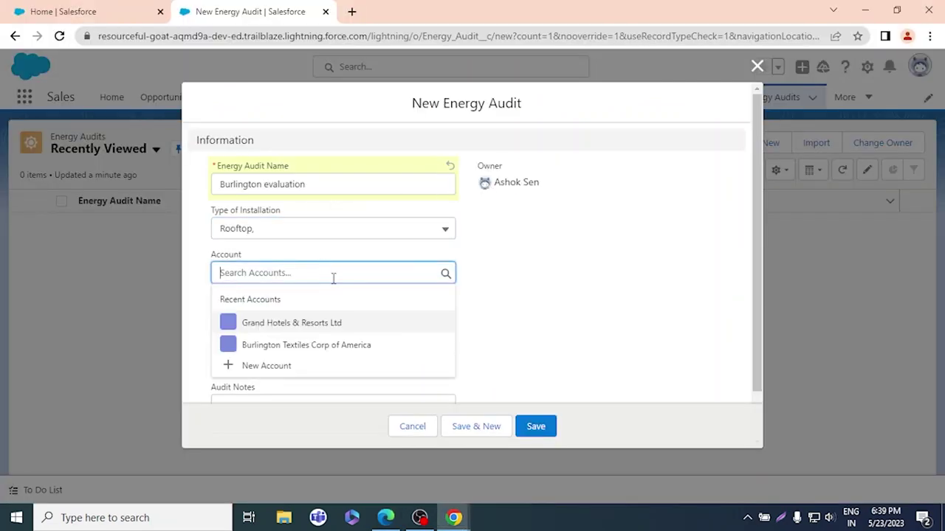
key("alt+Tab")
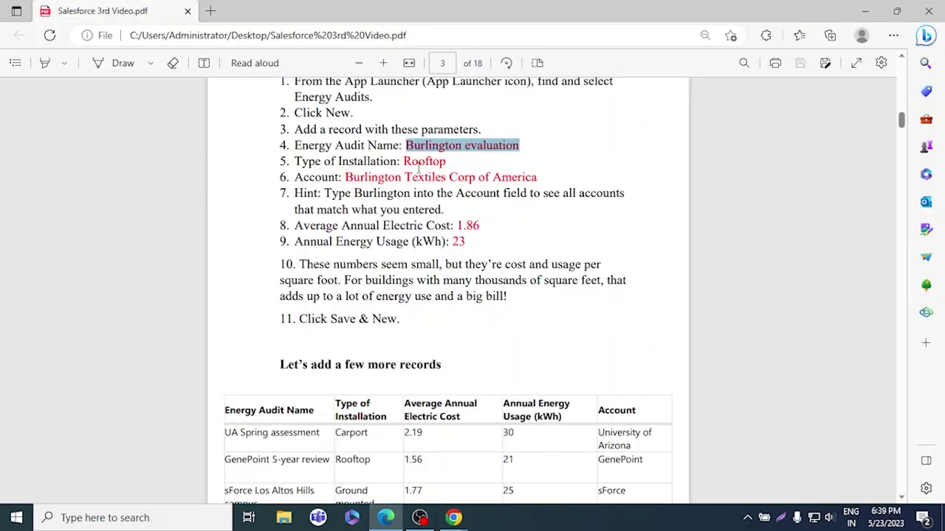
key("alt+Tab")
left_click(344, 272)
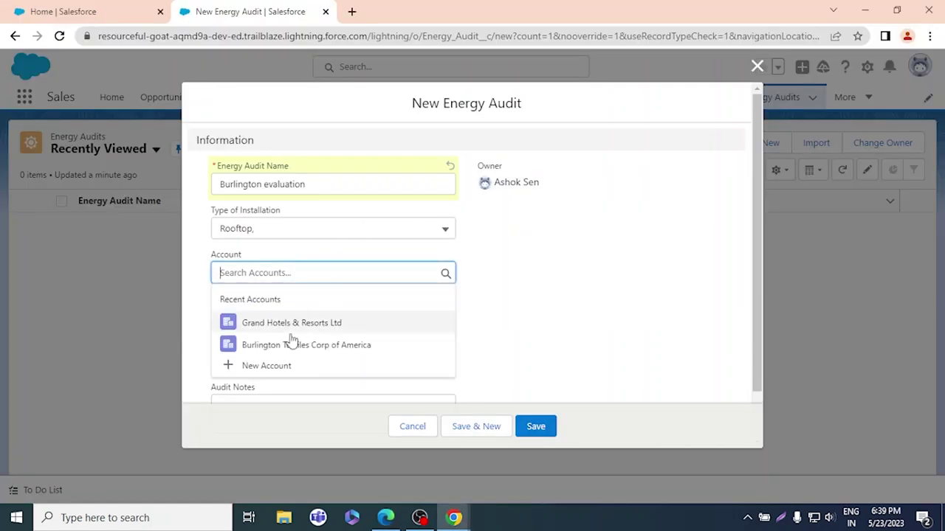
left_click(288, 350)
- Following the Edge PDF, set Average Annual Electric Cost to 1.86 and Annual Energy Usage (kWh) to 23 in the Salesforce record
key("alt+Tab")
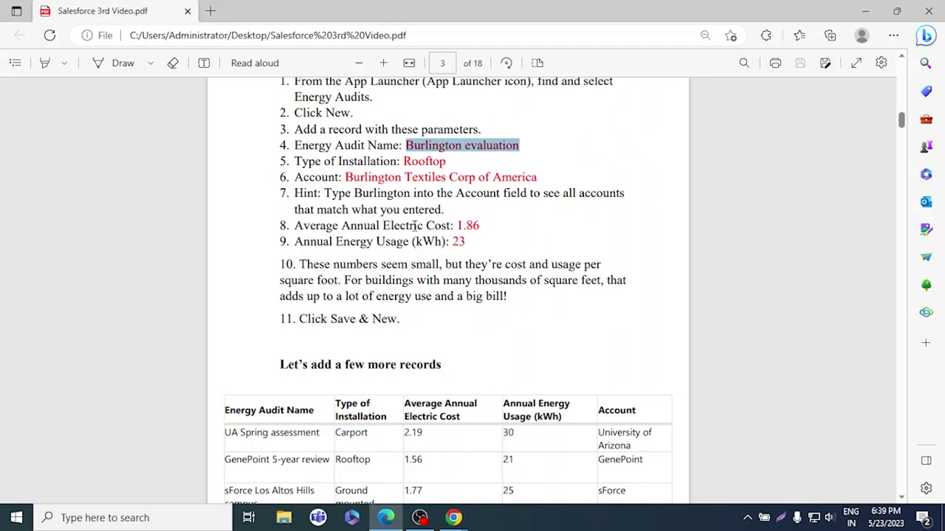
left_click_drag(481, 225, 456, 226)
key("alt+Tab")
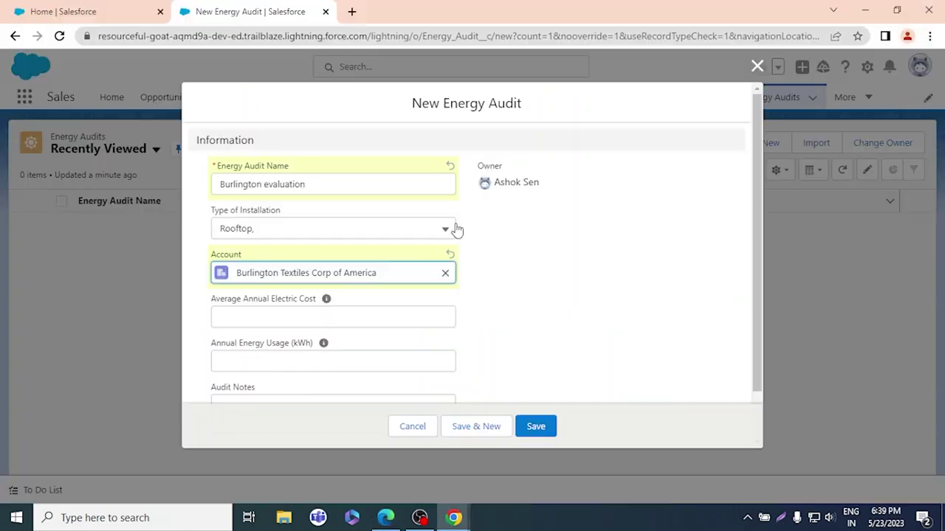
left_click(316, 319)
type("1.86")
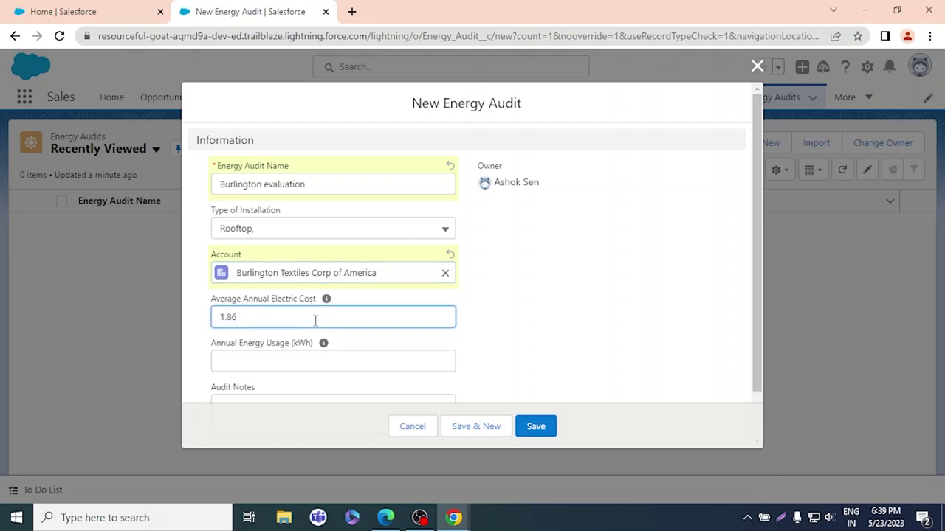
key("alt+Tab")
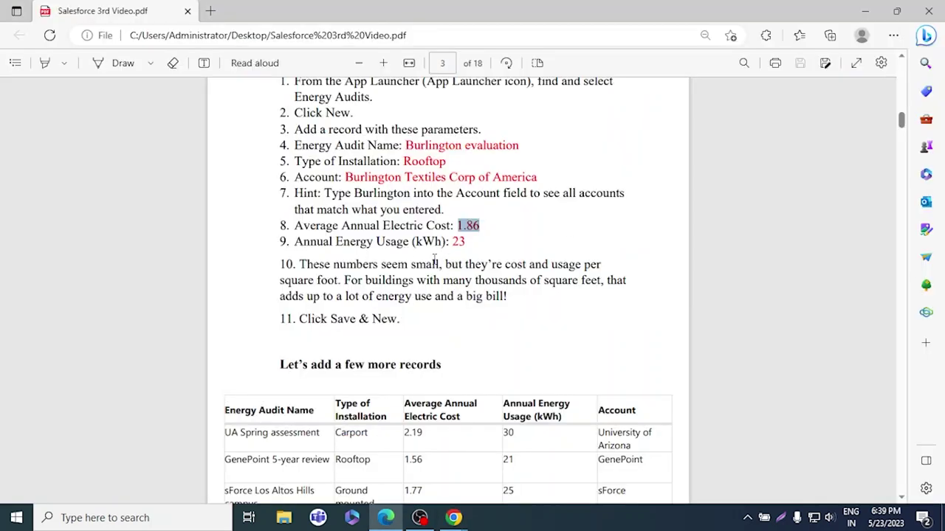
key("alt+Tab")
left_click(298, 362)
type("23")
scroll(296, 343, "down", 1)
- Review the record instructions in the Edge PDF, and save the Burlington evaluation record in Salesforce with a new blank record opened
key("alt+Tab")
scroll(436, 275, "down", 4)
scroll(423, 285, "up", 4)
key("alt+Tab")
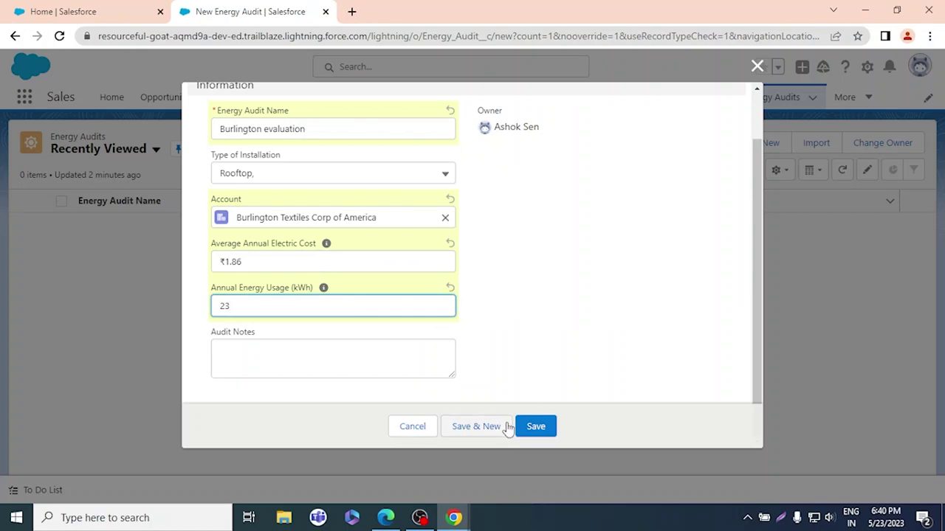
key("alt+Tab")
scroll(491, 333, "down", 4)
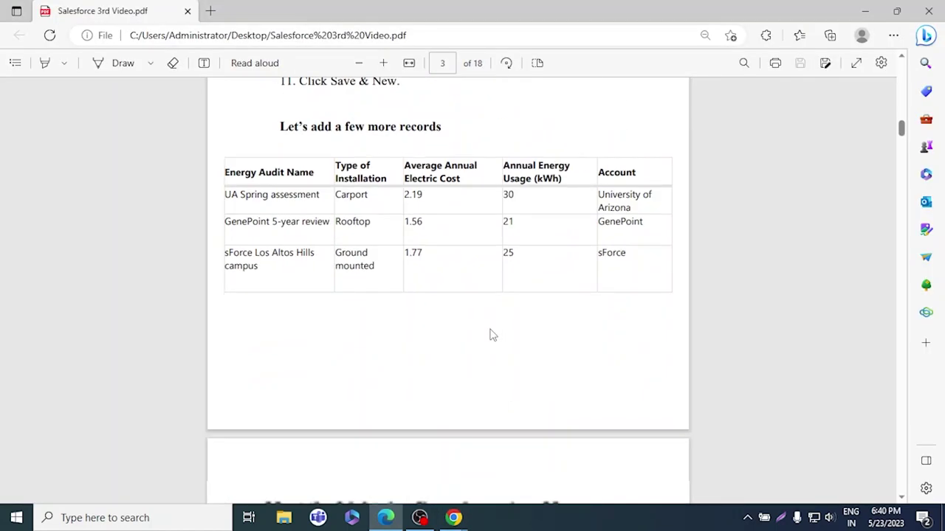
scroll(451, 195, "up", 7)
scroll(455, 205, "down", 3)
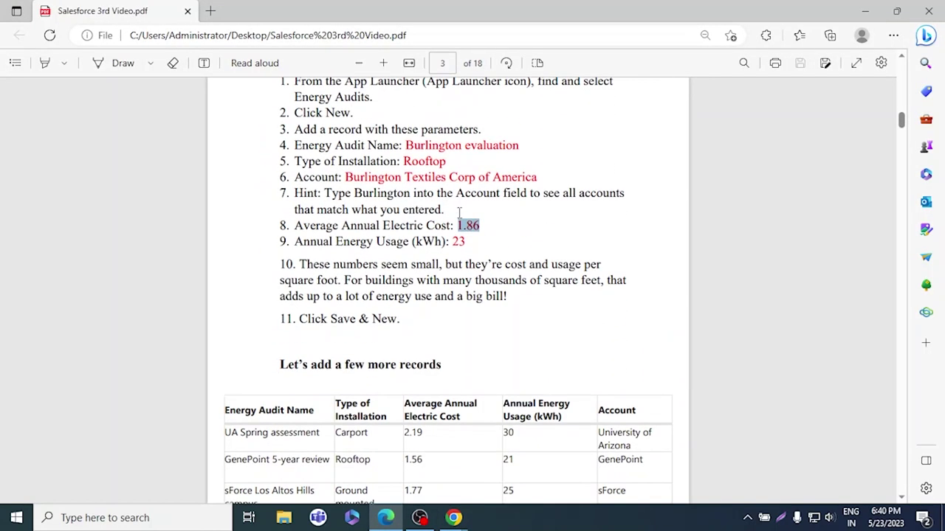
key("alt+Tab")
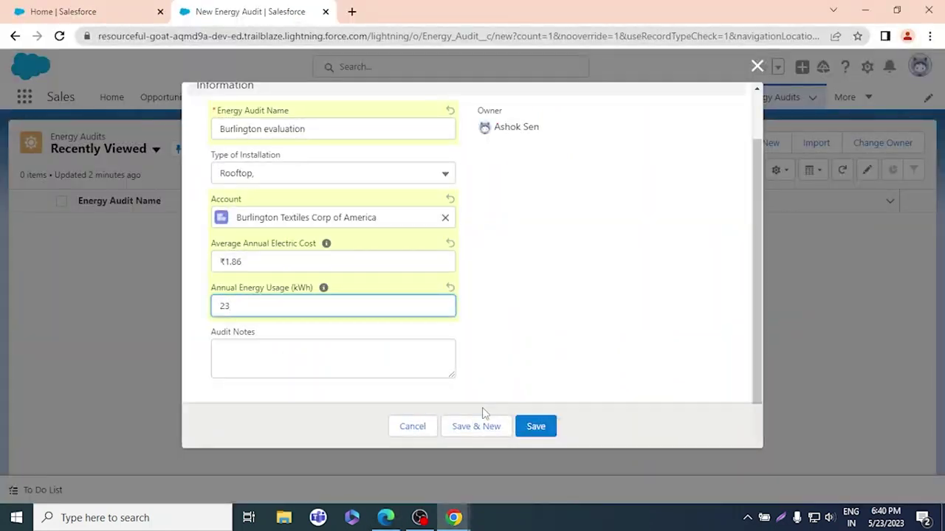
left_click(476, 426)
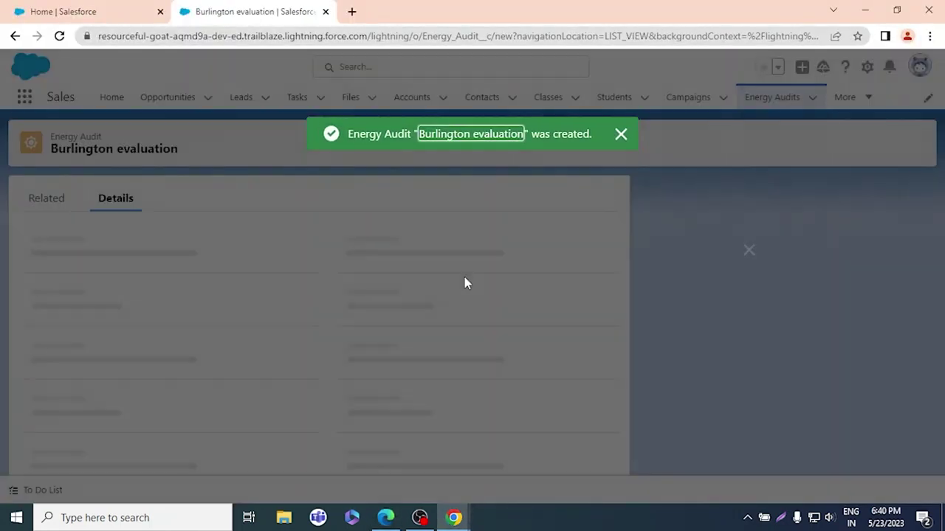
- Copy UA Spring assessment from the table in the Edge PDF into the Energy Audit Name of the new Salesforce record
key("alt+Tab")
scroll(456, 296, "down", 4)
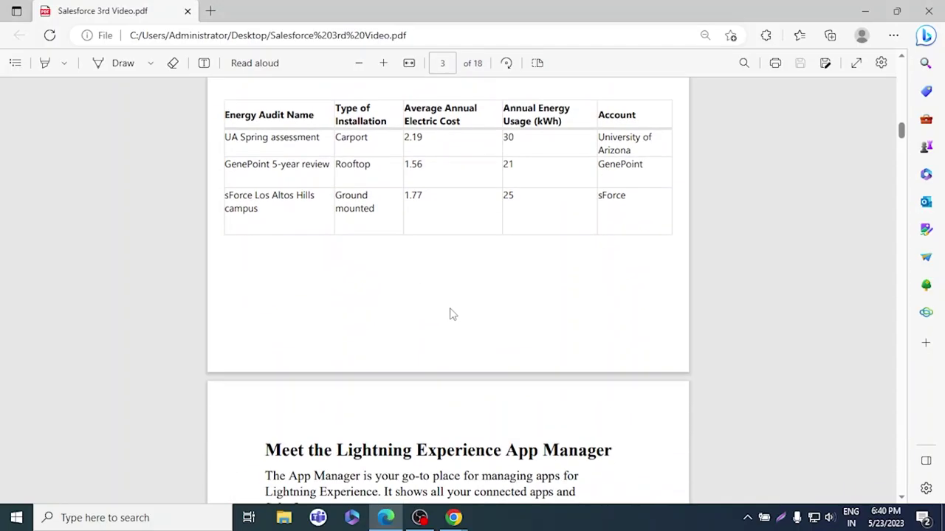
scroll(451, 313, "up", 4)
key("alt+Tab")
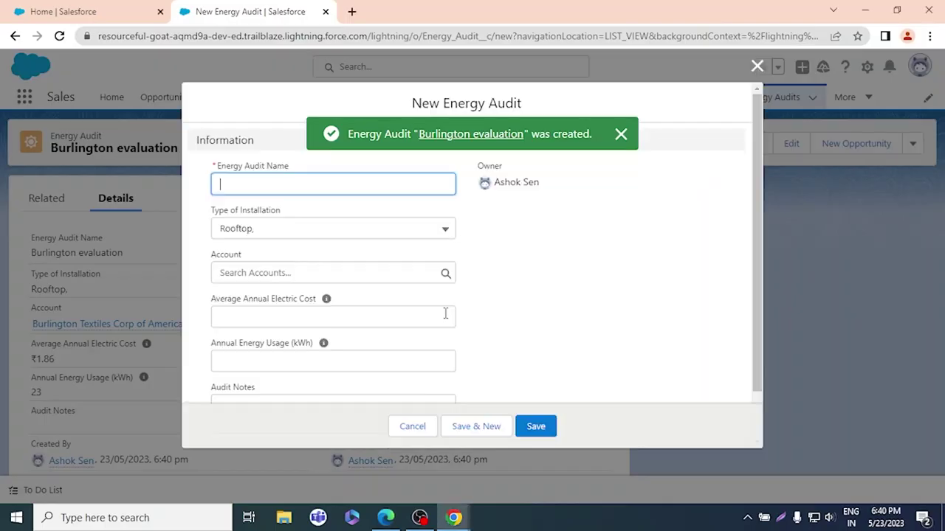
key("alt+Tab")
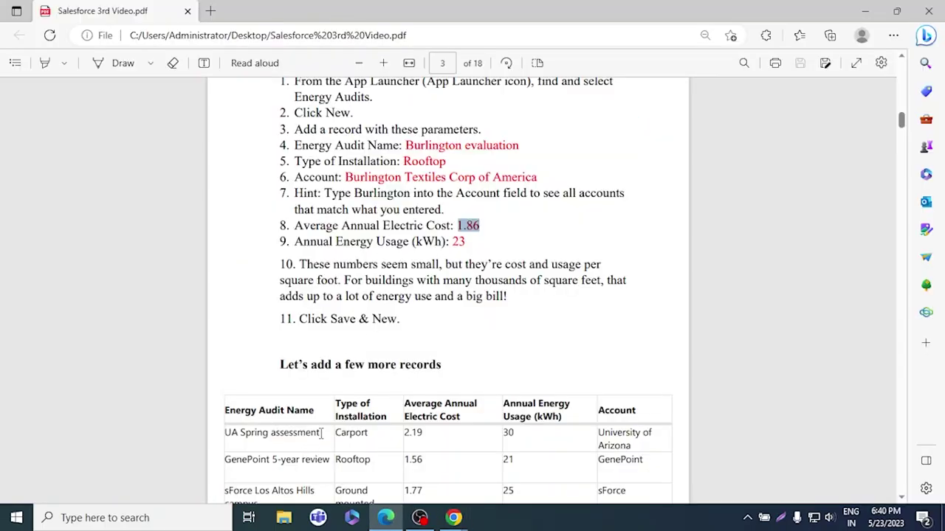
left_click_drag(321, 432, 220, 433)
key("ctrl+c")
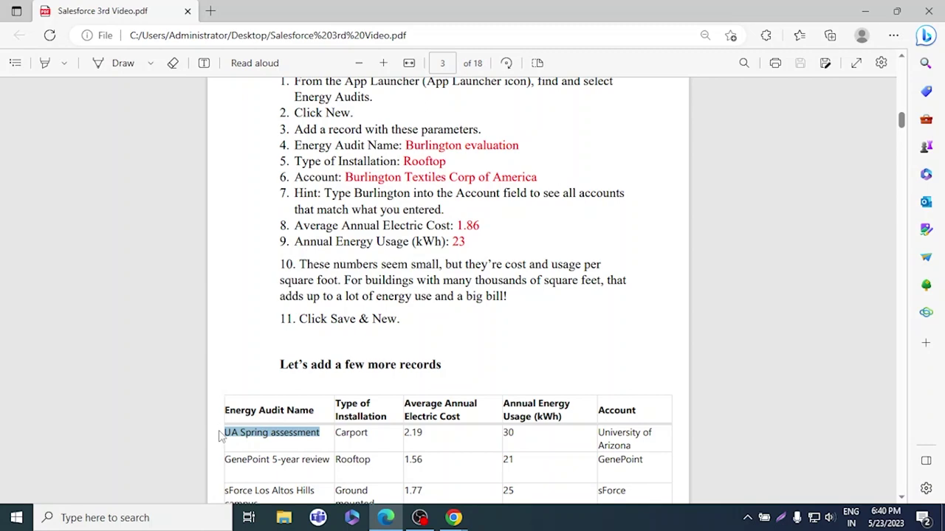
key("alt+Tab")
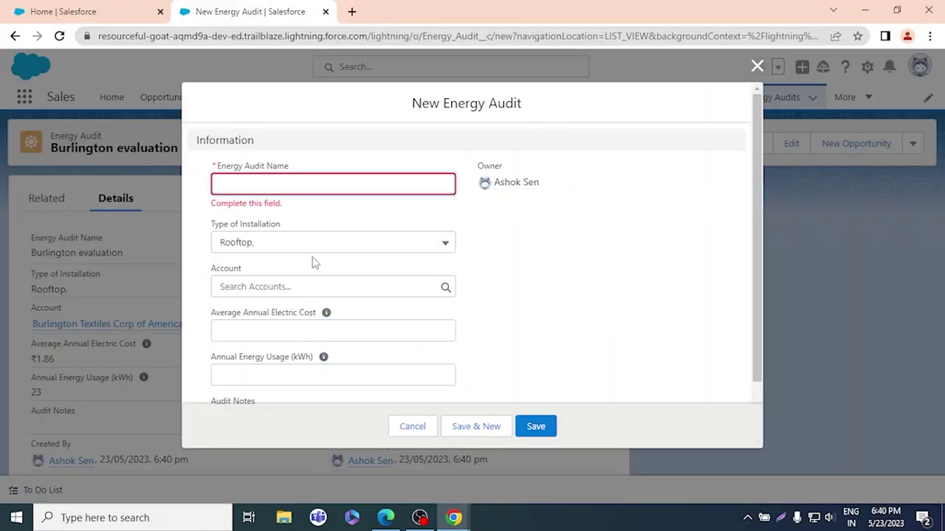
key("ctrl+v")
- Check the installation type for UA Spring assessment in the Edge PDF and set Type of Installation to Carport in Salesforce
key("alt+Tab")
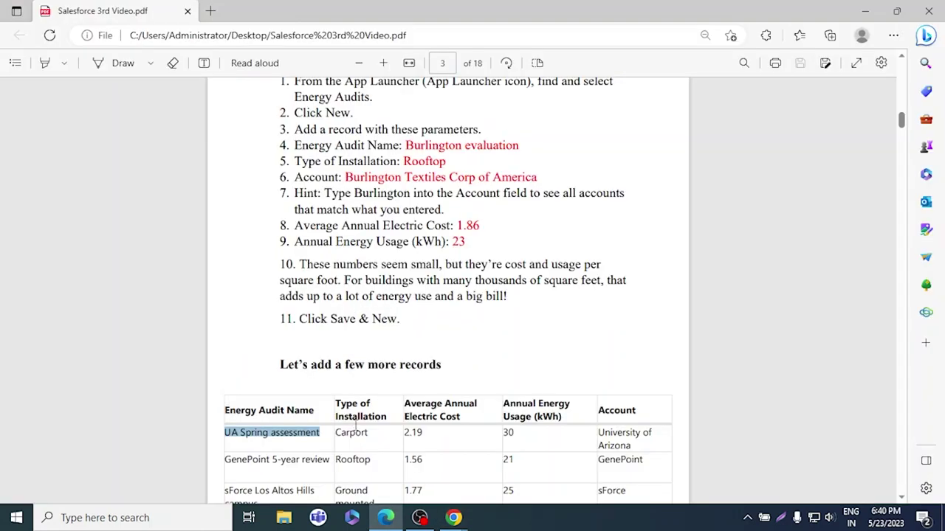
key("alt+Tab")
left_click(364, 233)
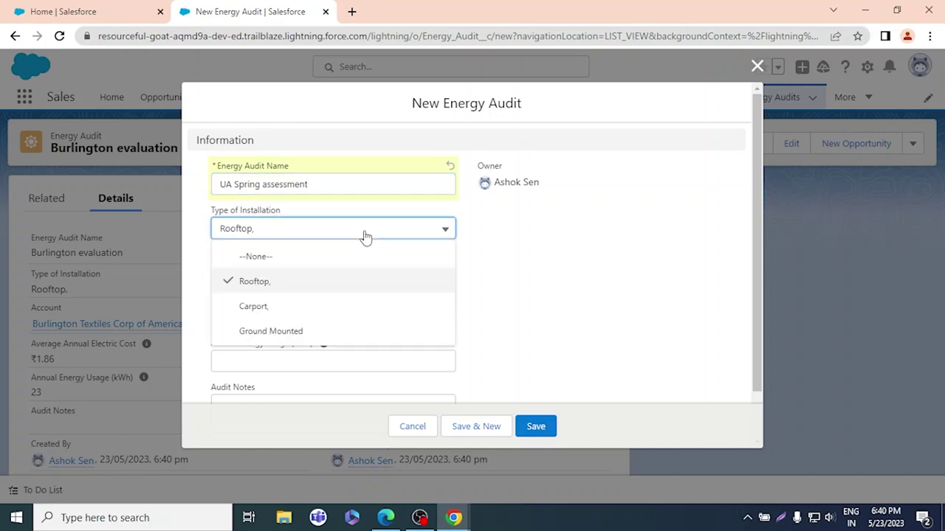
left_click(319, 316)
- Look up the account in the Edge PDF table, search the Salesforce accounts for "uni" and select University of Arizona
key("alt+Tab")
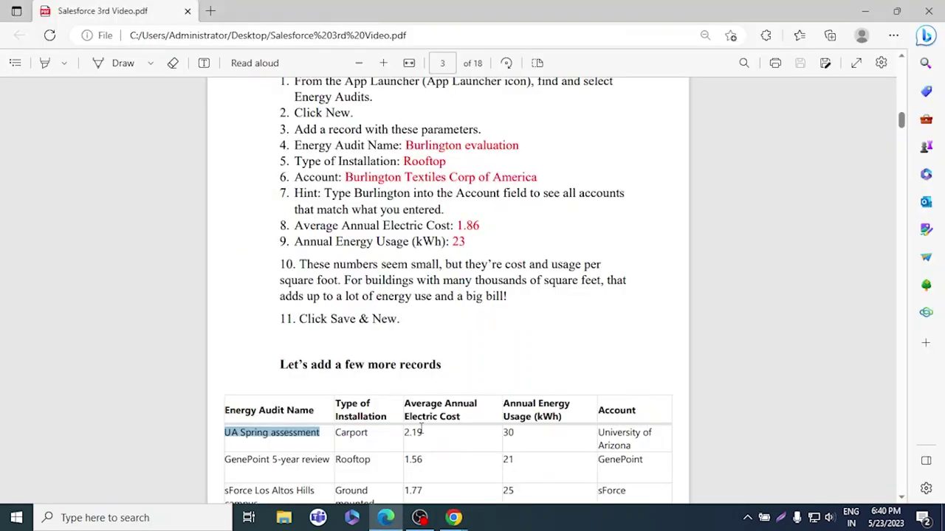
key("alt+Tab")
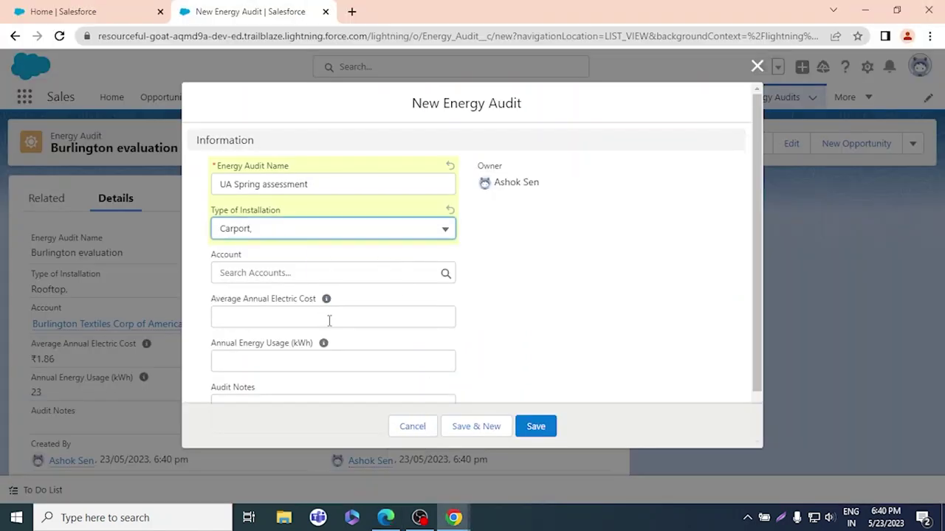
key("alt+Tab")
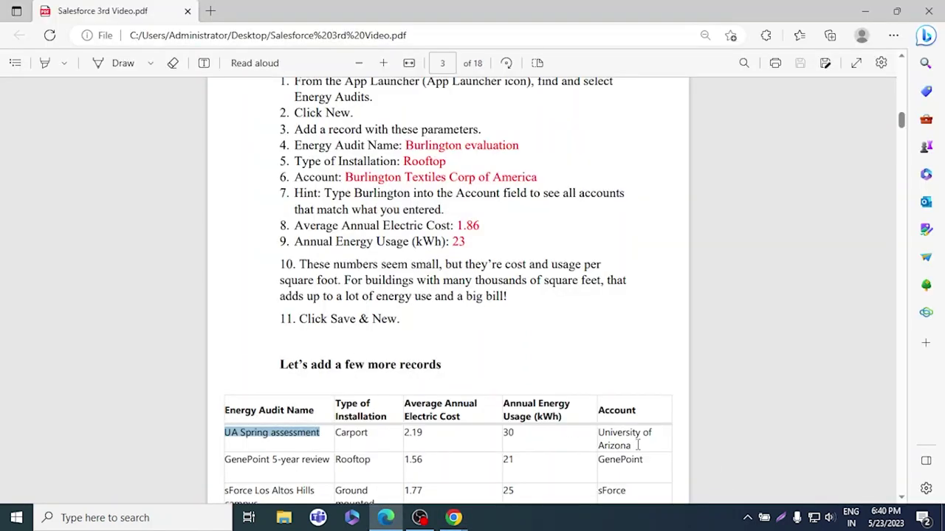
key("alt+Tab")
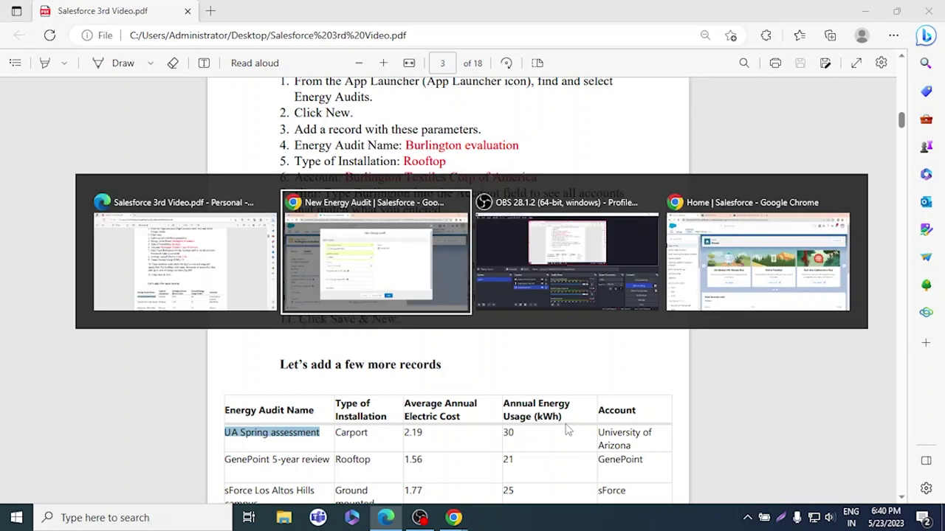
left_click(341, 273)
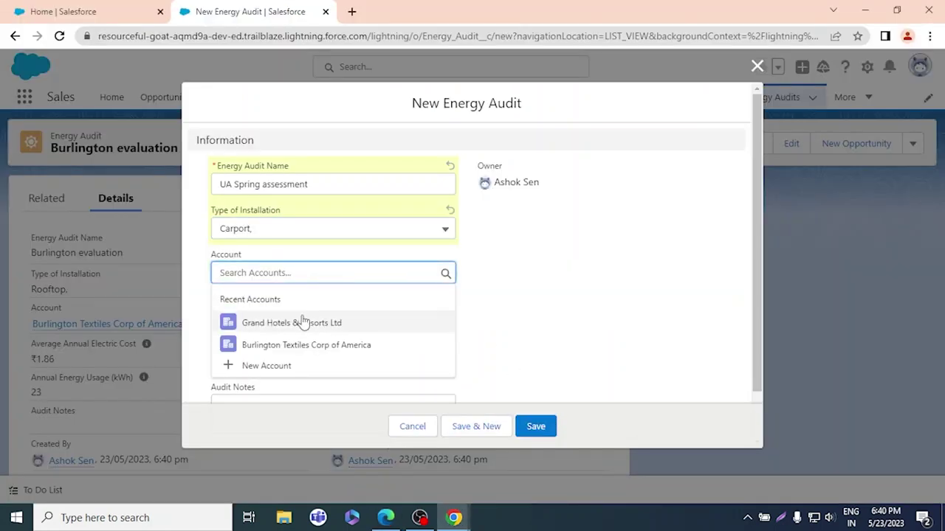
left_click(307, 259)
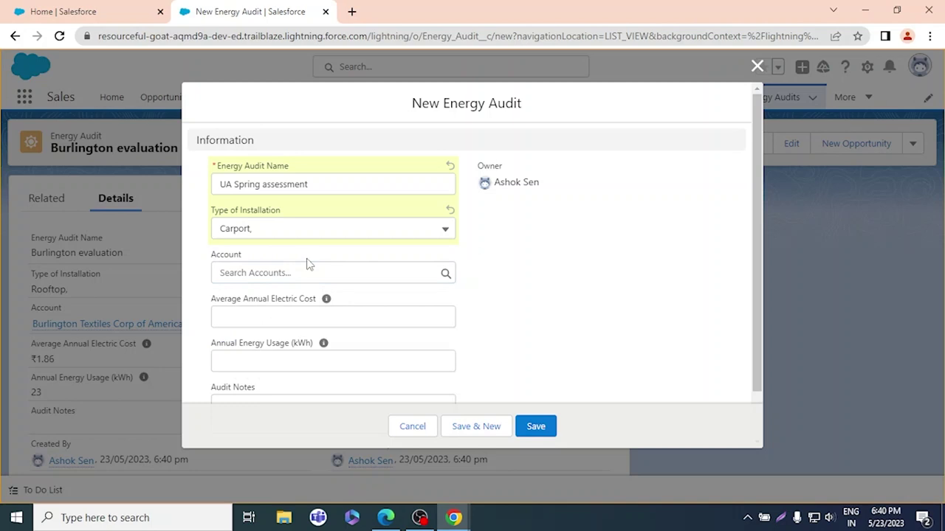
left_click(308, 273)
type("uni")
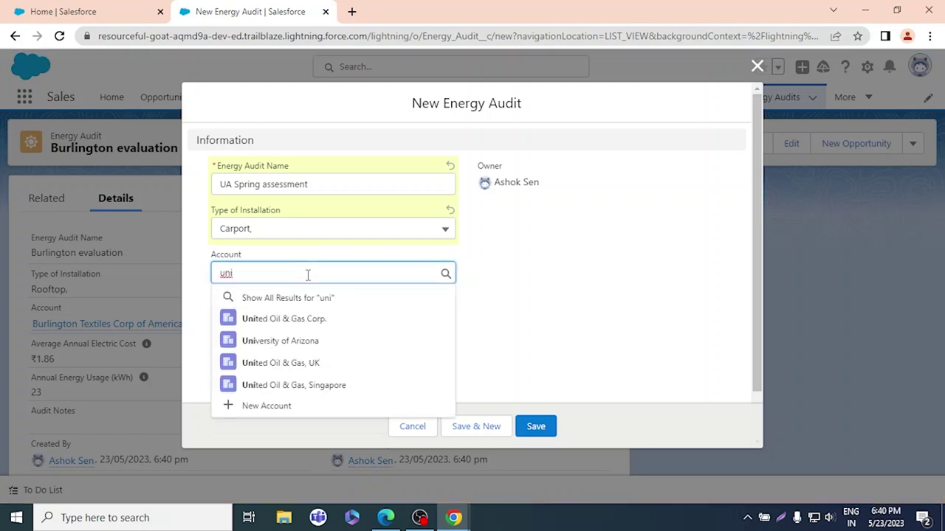
left_click(306, 340)
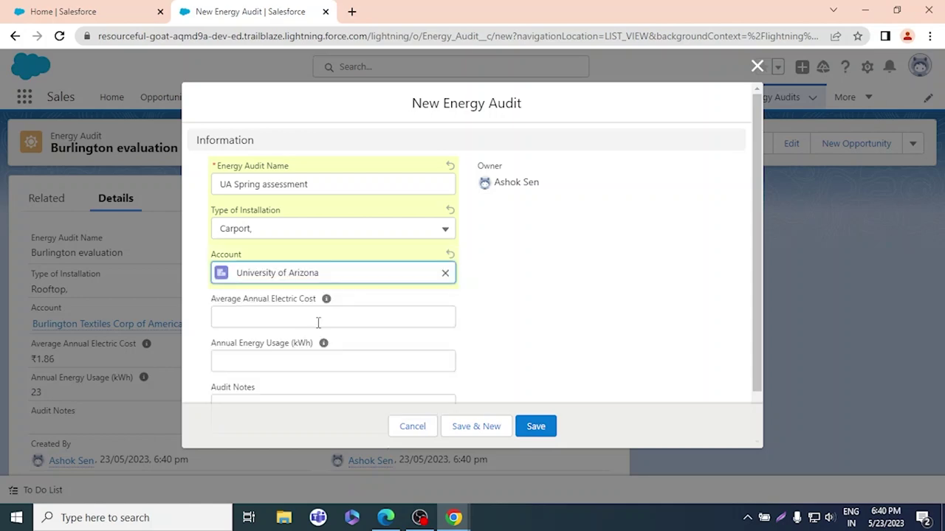
- Using the PDF values, enter electric cost 2.19 and energy usage 30 in Salesforce, and save UA Spring assessment with a new blank record opened
key("alt+Tab")
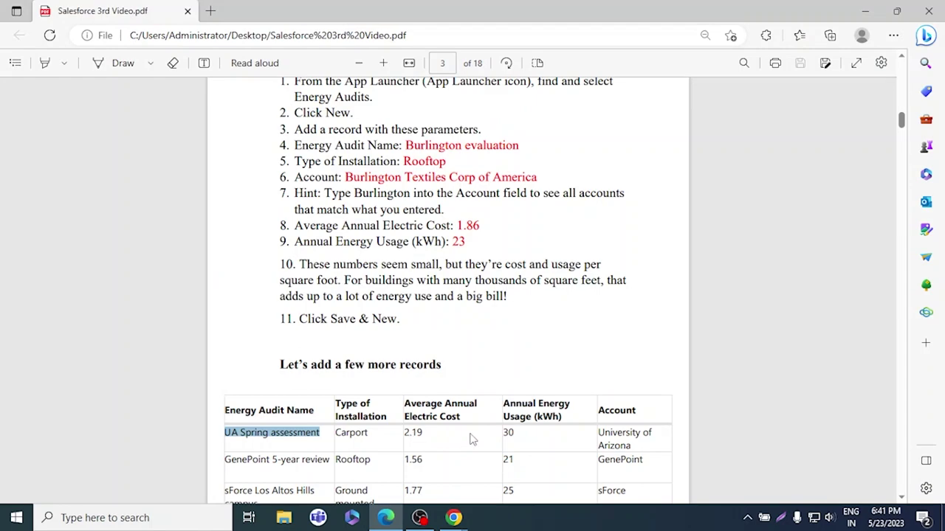
key("alt+Tab")
left_click(286, 319)
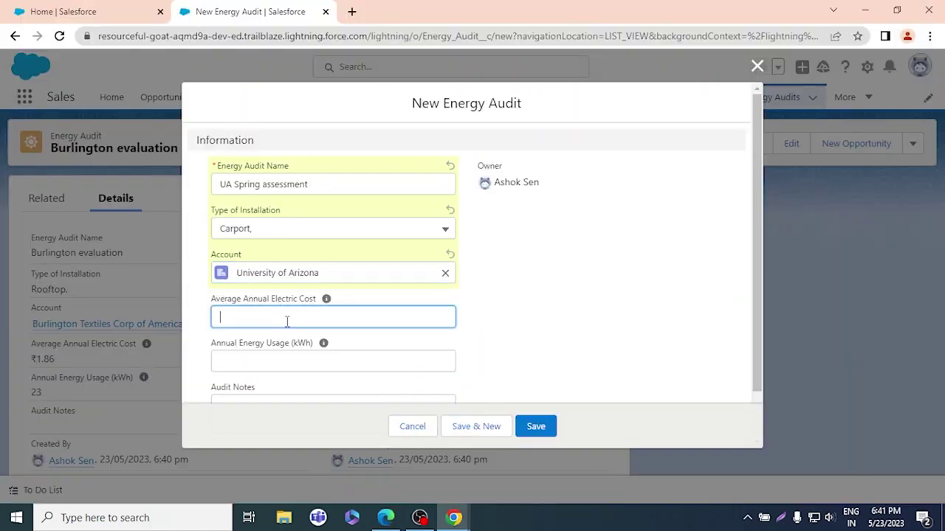
key("alt+Tab")
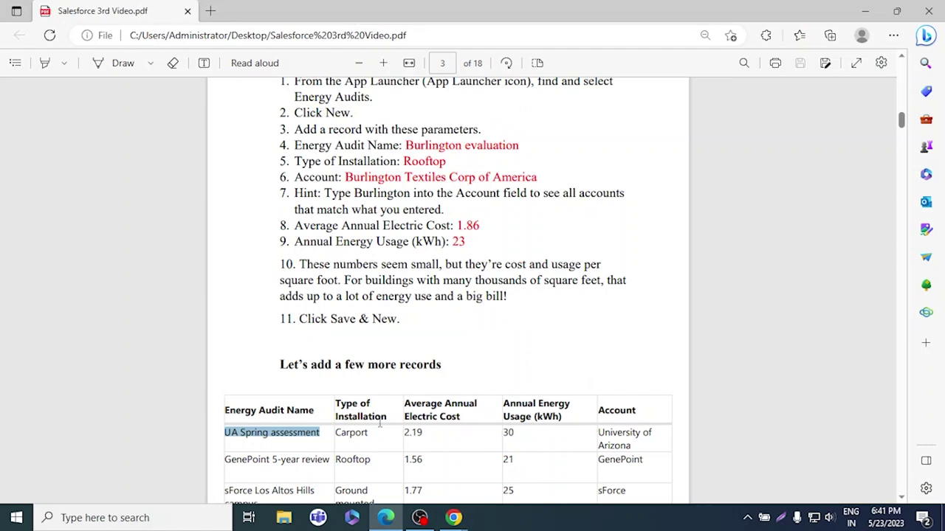
key("alt+Tab")
left_click(264, 354)
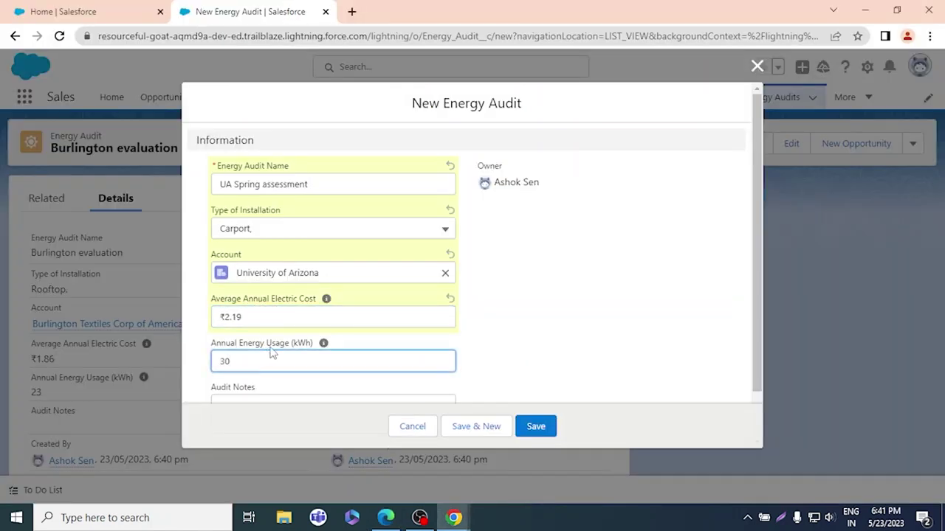
scroll(407, 305, "down", 1)
left_click(474, 428)
- Copy GenePoint 5-year review from the table in the Edge PDF into the Energy Audit Name of the new Salesforce record
key("alt+Tab")
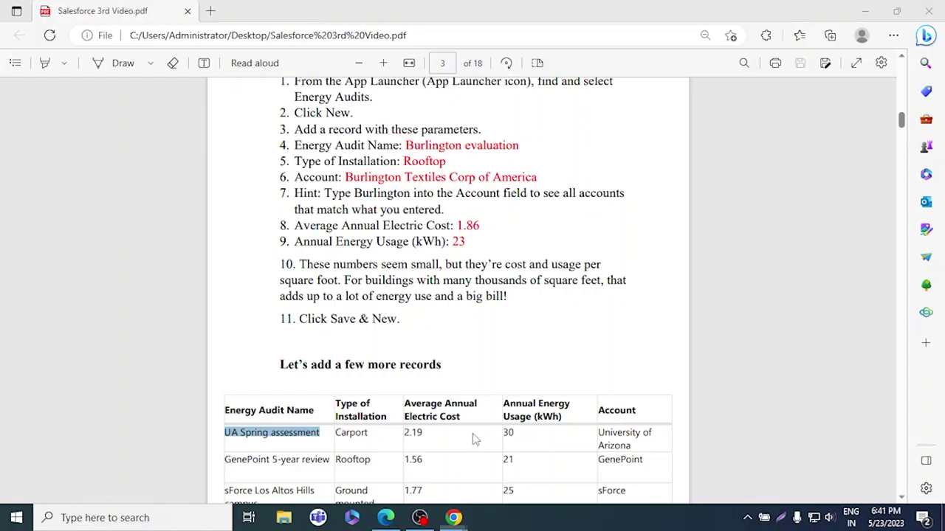
scroll(323, 428, "down", 4)
left_click_drag(331, 164, 218, 170)
key("ctrl+c")
key("alt+Tab")
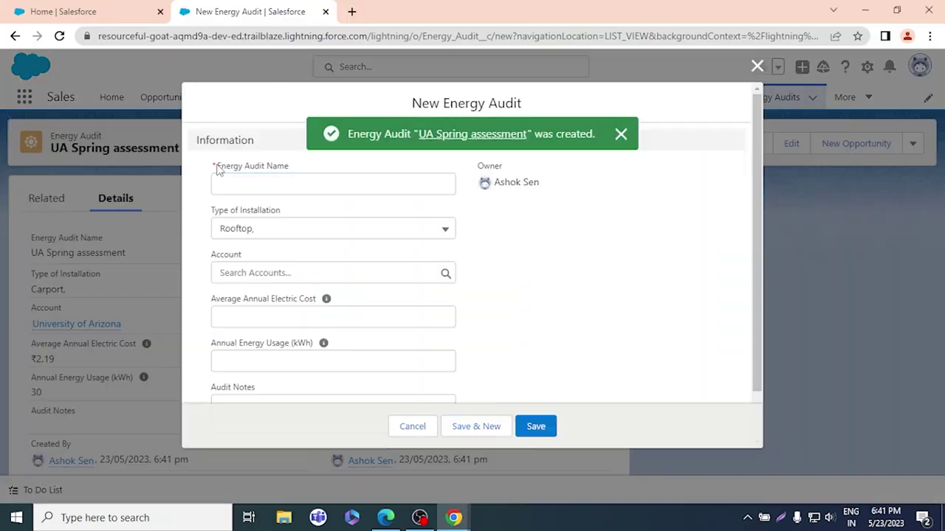
key("ctrl+v")
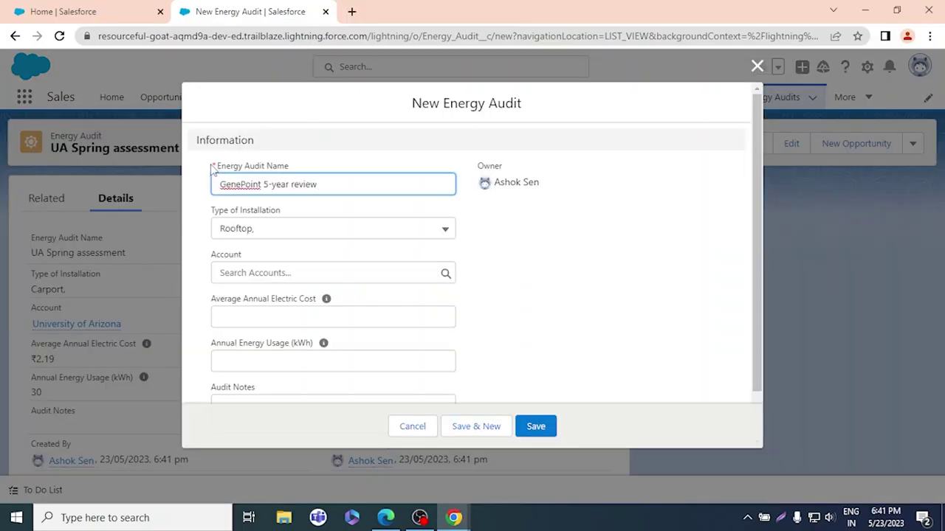
- Look up the account for GenePoint 5-year review in the Edge PDF, search the Salesforce accounts for "genepo" and select GenePoint
key("alt+Tab")
key("alt+Tab")
key("alt+Tab")
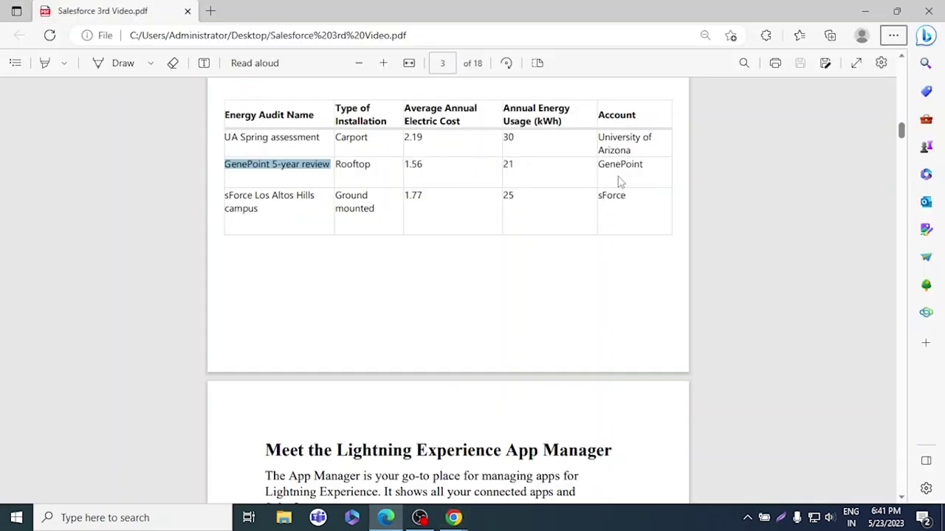
key("alt+Tab")
left_click(309, 273)
type("genepo")
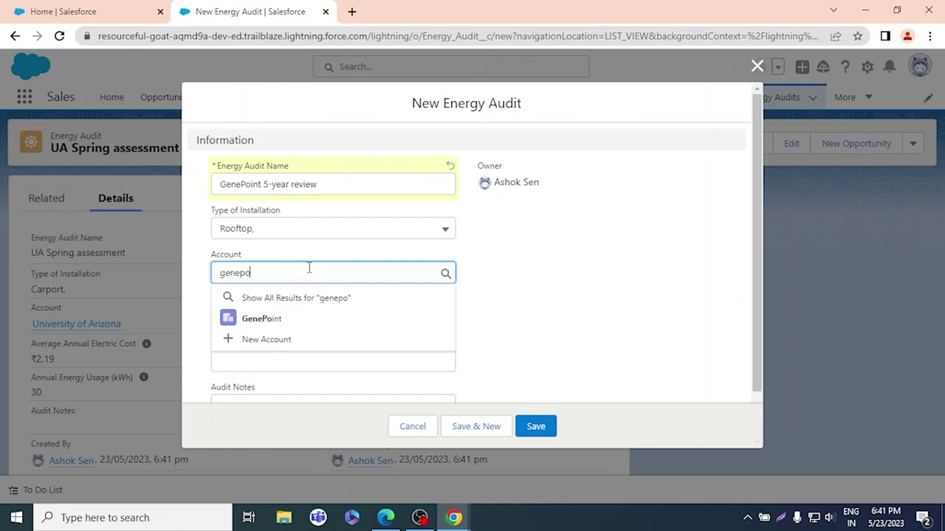
left_click(291, 318)
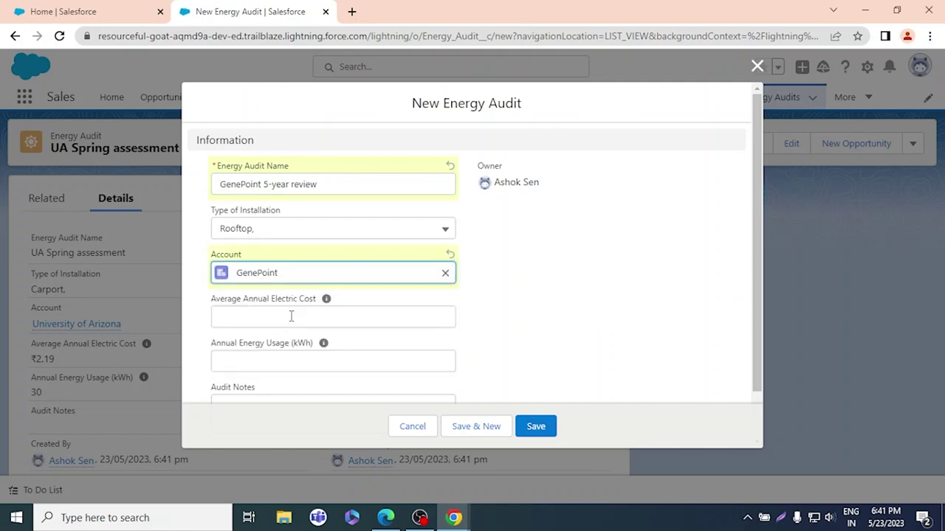
- Using the PDF values, enter electric cost 1.56 and energy usage 21 in Salesforce, and save GenePoint 5-year review with a new blank record opened
key("alt+Tab")
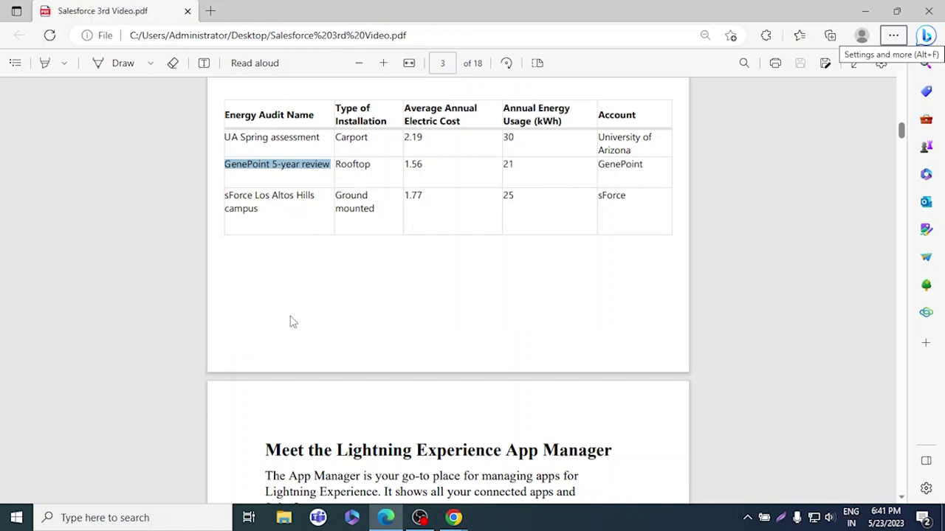
key("alt+Tab")
left_click(291, 316)
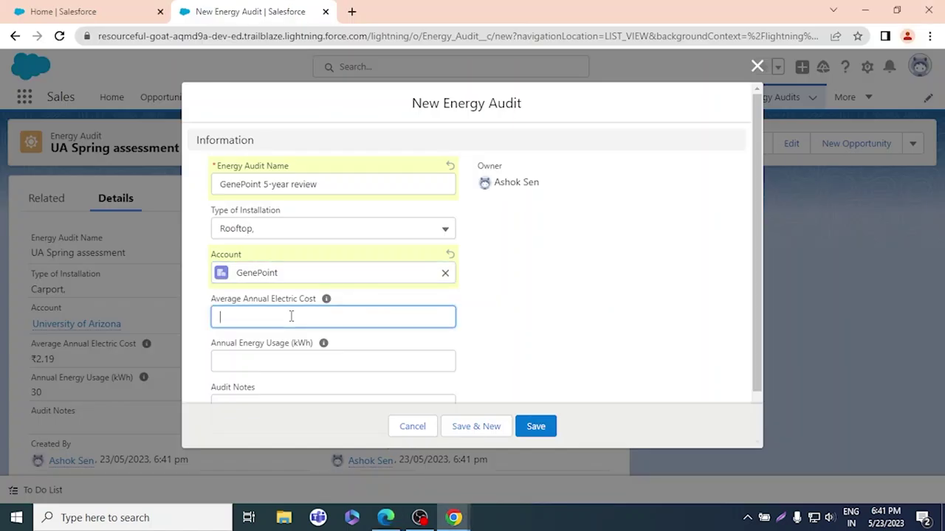
key("alt+Tab")
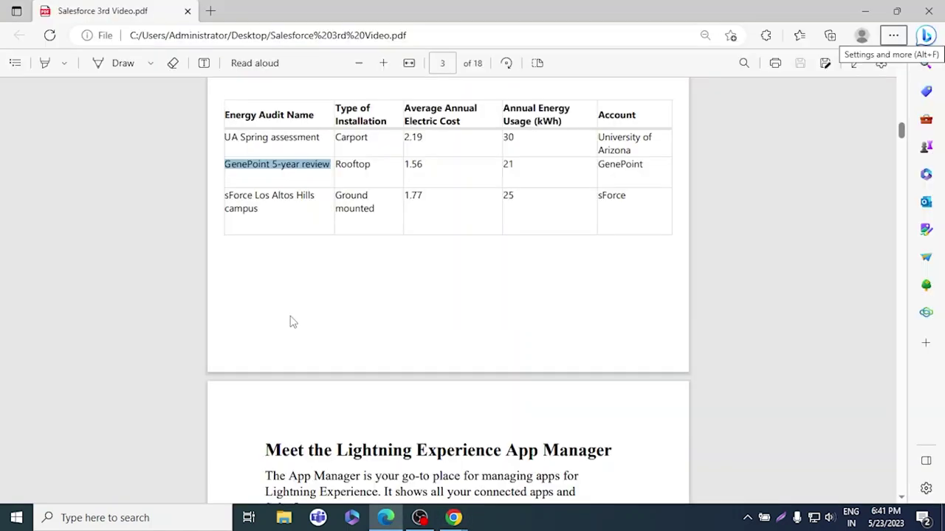
key("alt+Tab")
left_click(301, 356)
key("alt+Tab")
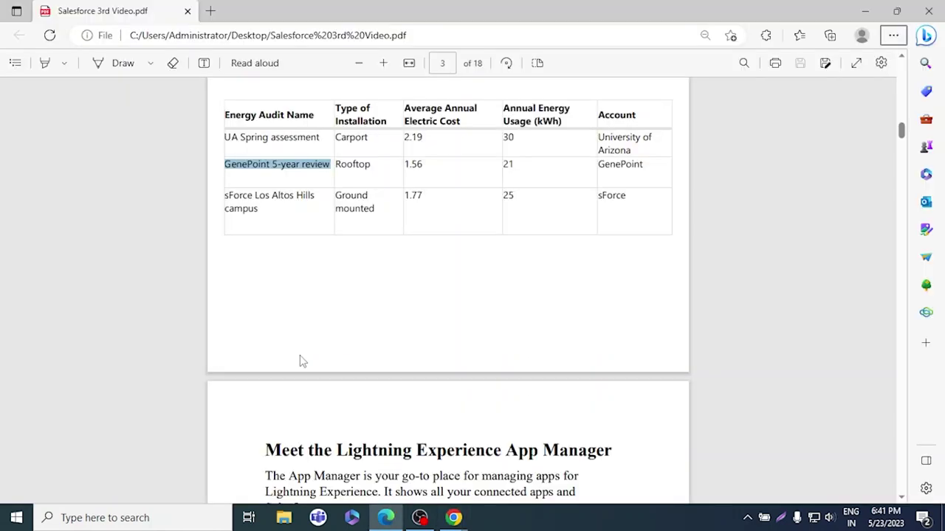
key("alt+Tab")
type("21")
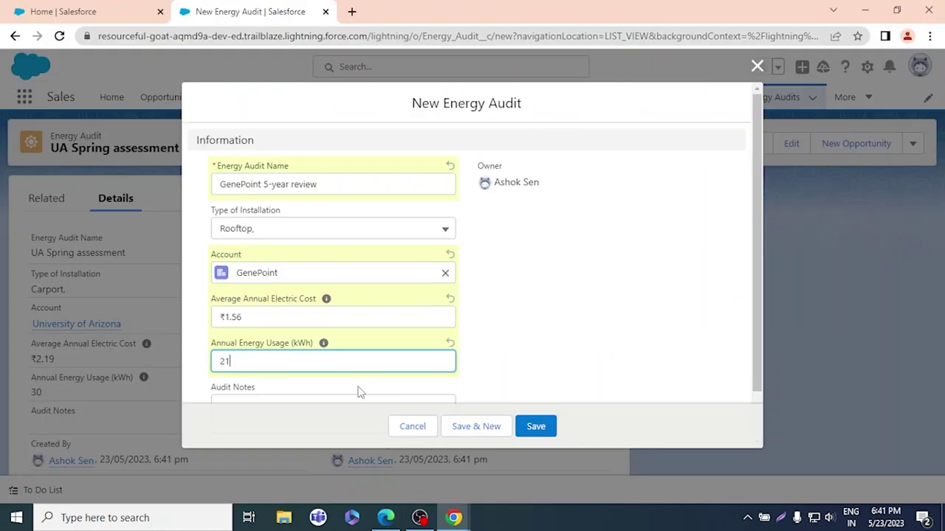
left_click(472, 426)
- Copy sForce Los Altos Hills campus from the table in the Edge PDF into the Energy Audit Name of the new Salesforce record
key("alt+Tab")
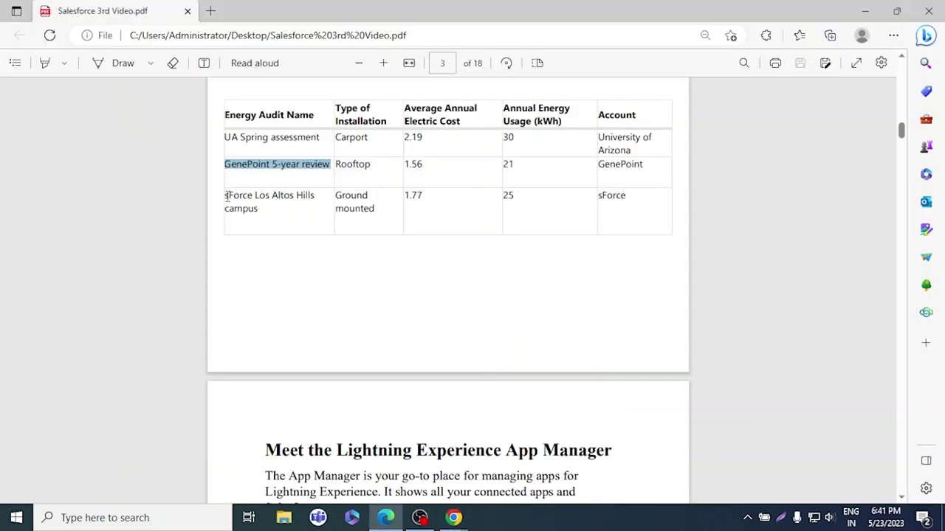
left_click_drag(223, 198, 261, 213)
key("ctrl+c")
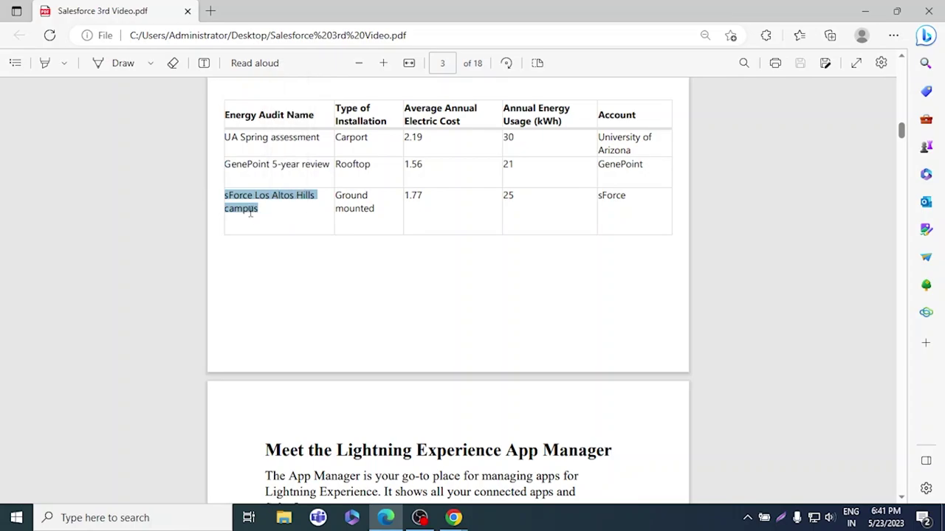
key("alt+Tab")
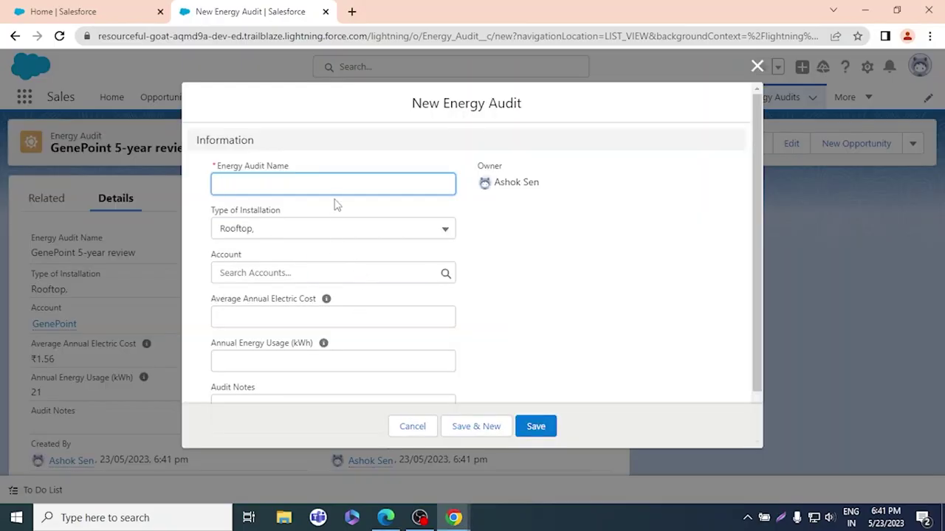
key("ctrl+v")
- Check the installation type for sForce Los Altos Hills campus in the Edge PDF and set Type of Installation to Ground Mounted in Salesforce
key("alt+Tab")
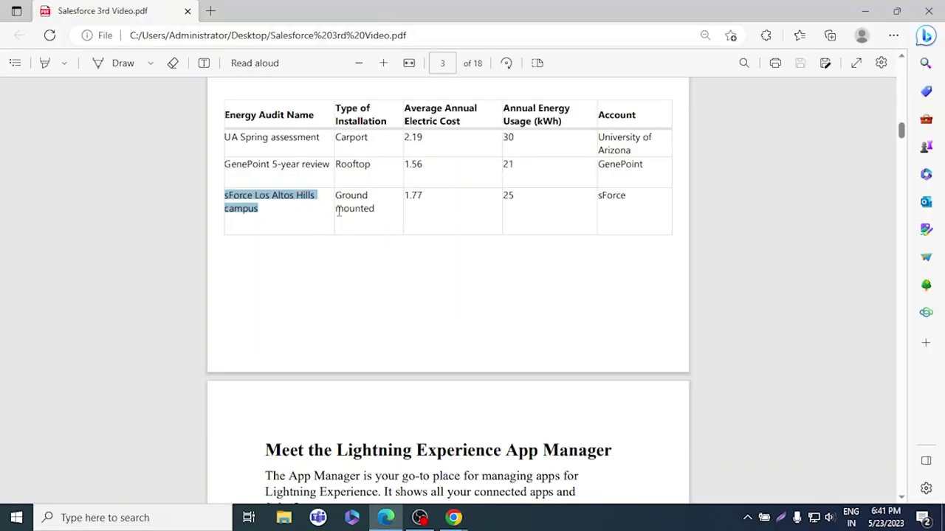
key("alt+Tab")
left_click(350, 230)
left_click(322, 331)
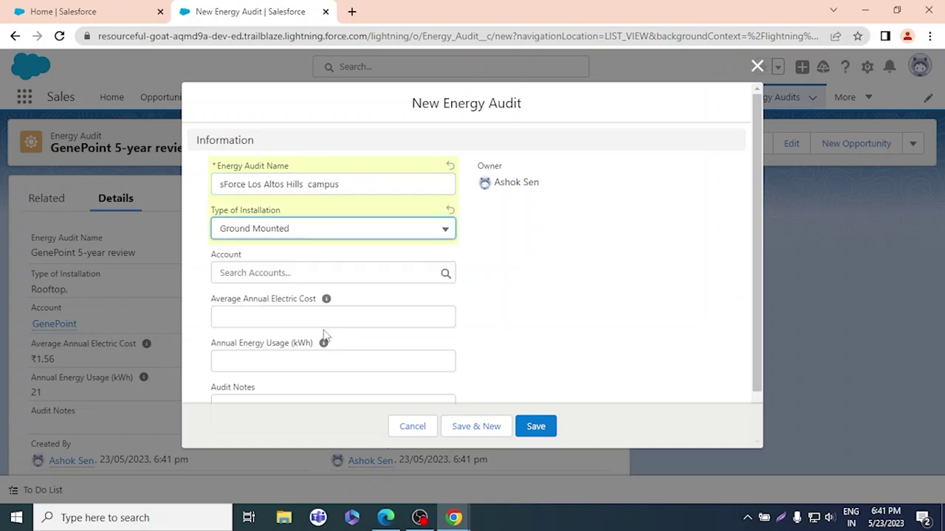
- Check the account in the Edge PDF table, search the Salesforce accounts for "sfor" and select sForce
key("alt+Tab")
key("alt+Tab")
left_click(350, 273)
type("s")
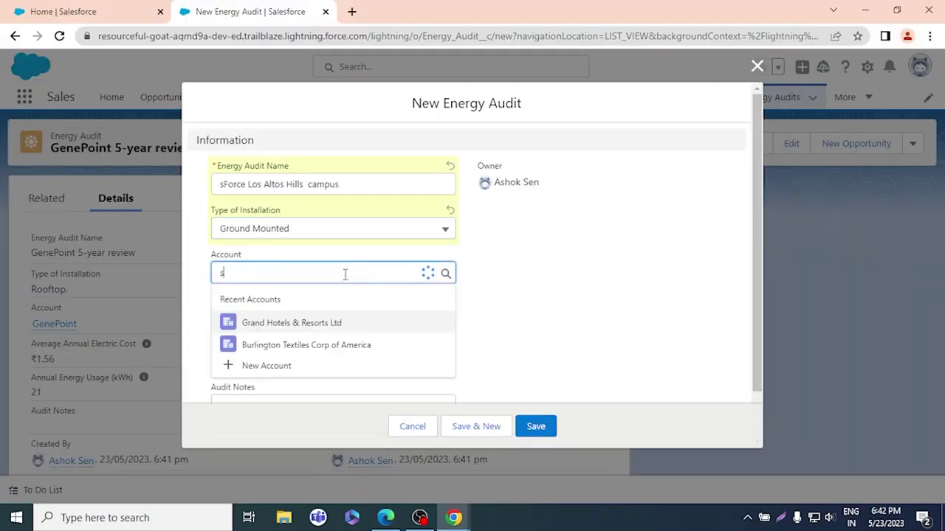
type("for")
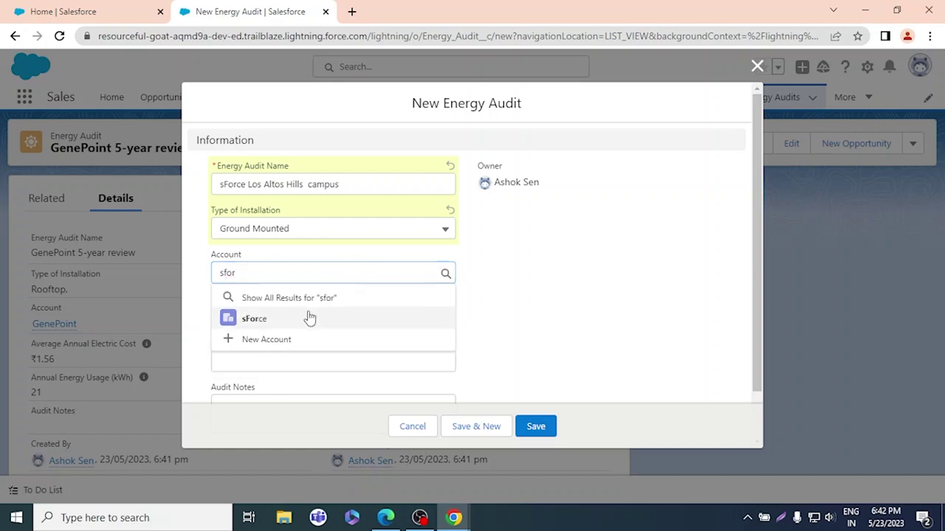
left_click(310, 317)
- Look up the electric cost in the Edge PDF table and set Average Annual Electric Cost to 1.77 in the Salesforce record
key("alt+Tab")
key("alt+Tab")
left_click(295, 317)
type("1.7")
key("Tab")
left_click(295, 318)
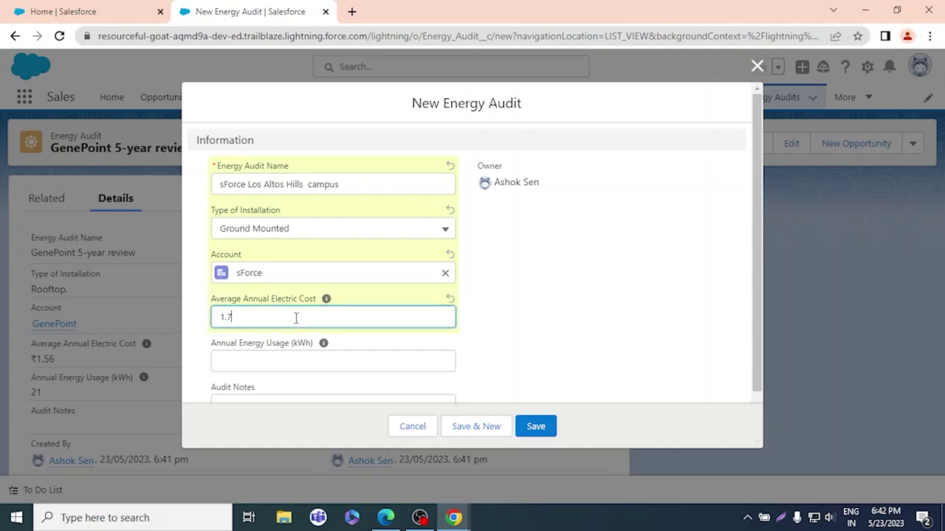
key("alt+Tab")
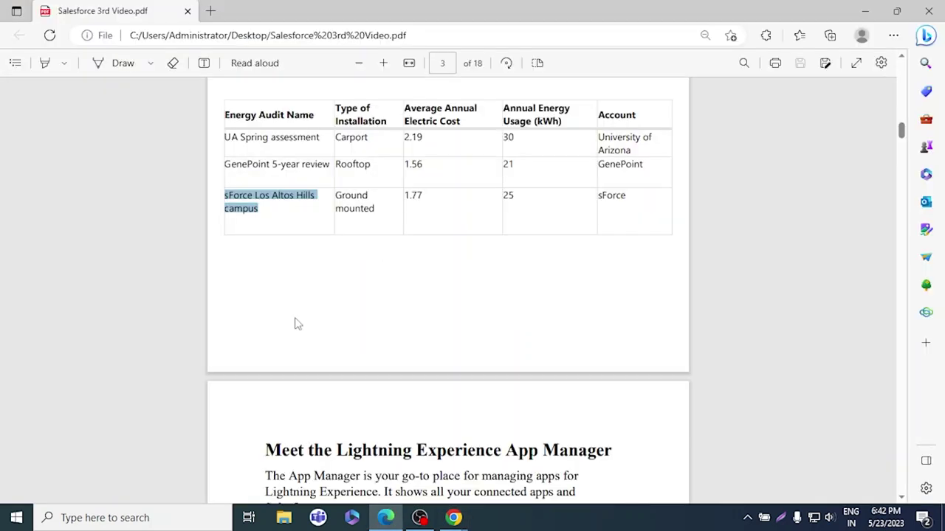
key("alt+Tab")
type("7")
- Save the sForce Los Altos Hills campus record with an Annual Energy Usage of 25 and open the Energy Audits list
left_click(286, 362)
type("25")
left_click(536, 430)
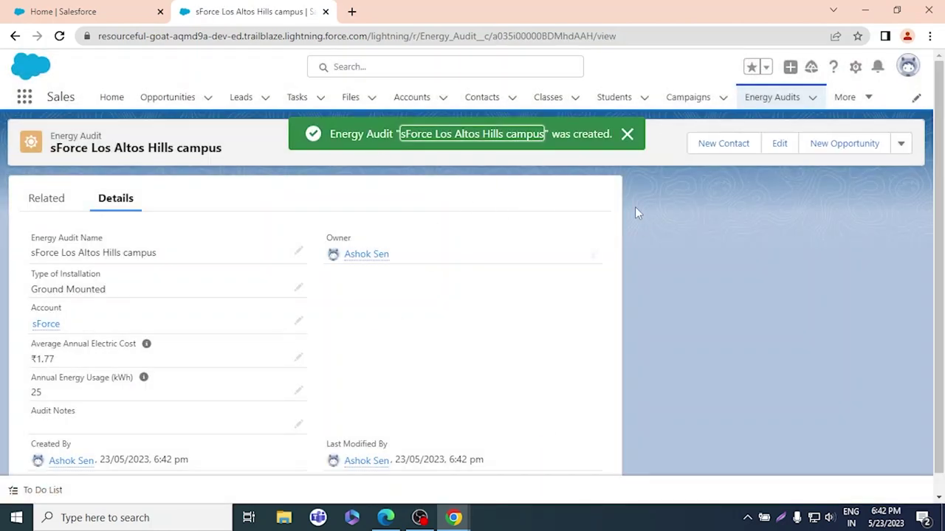
left_click(770, 103)
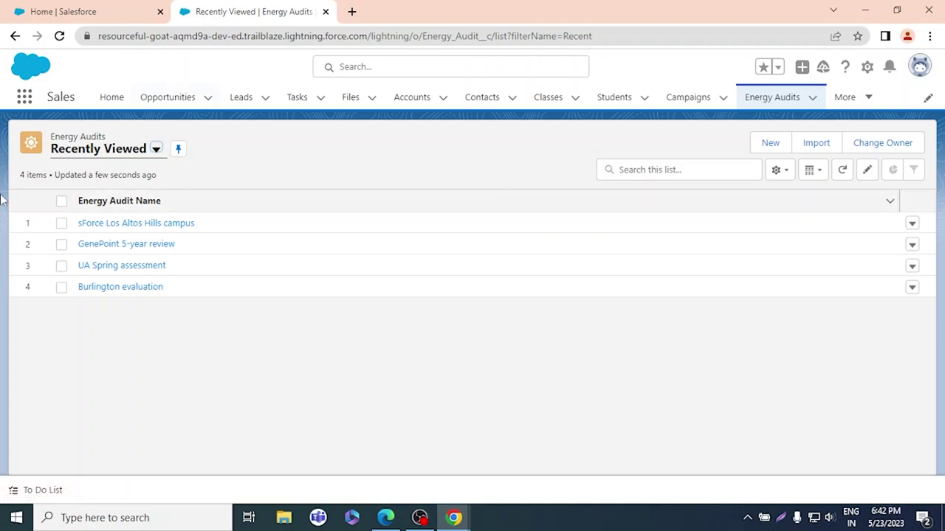
- Switch to the Edge PDF and read the explanation of what a Lightning app is on page 5
key("alt+Tab")
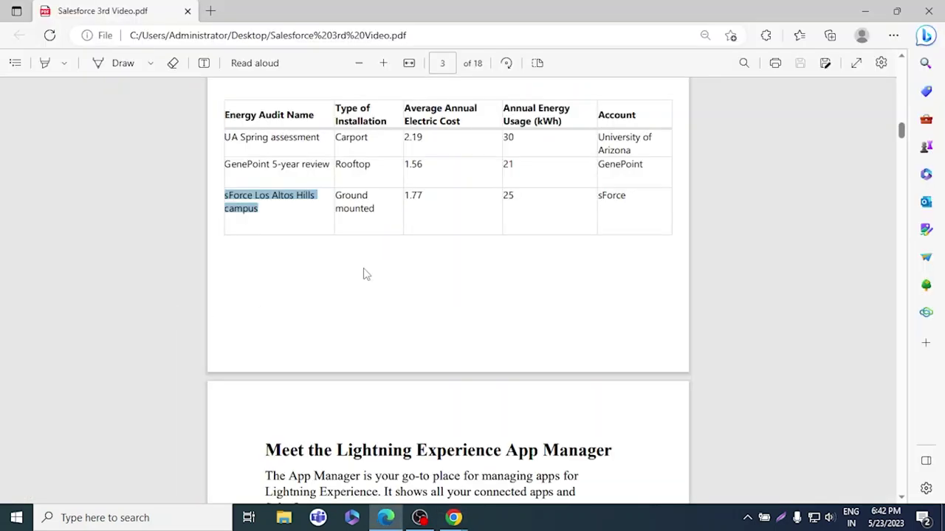
scroll(384, 270, "down", 4)
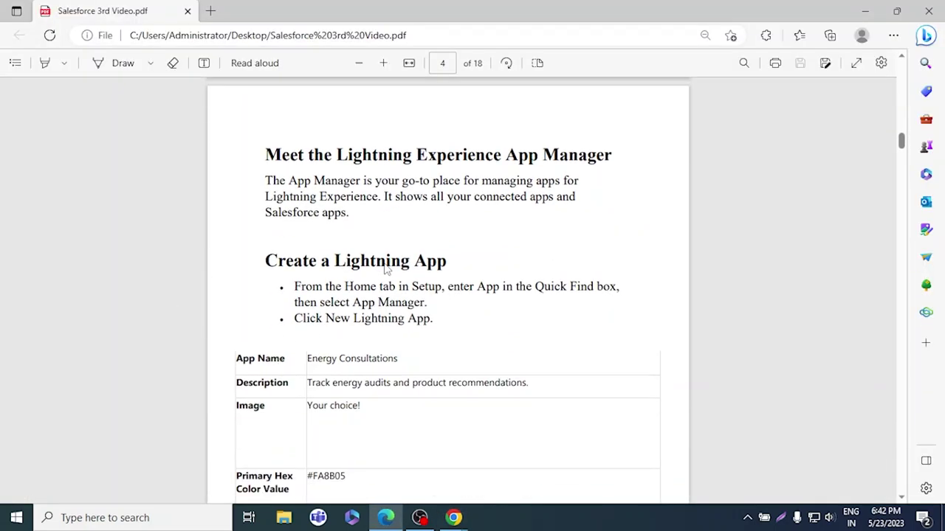
scroll(384, 261, "down", 15)
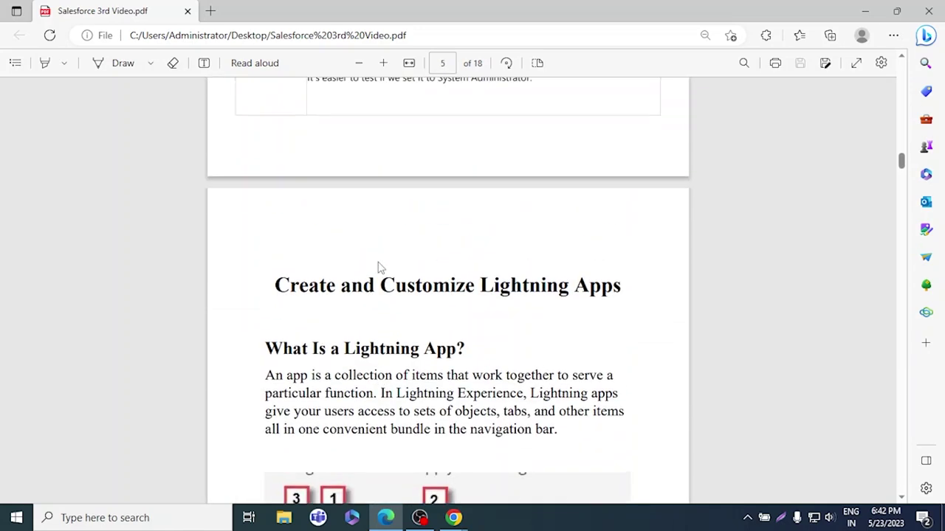
key("alt+Tab")
key("alt+Tab")
scroll(372, 258, "down", 4)
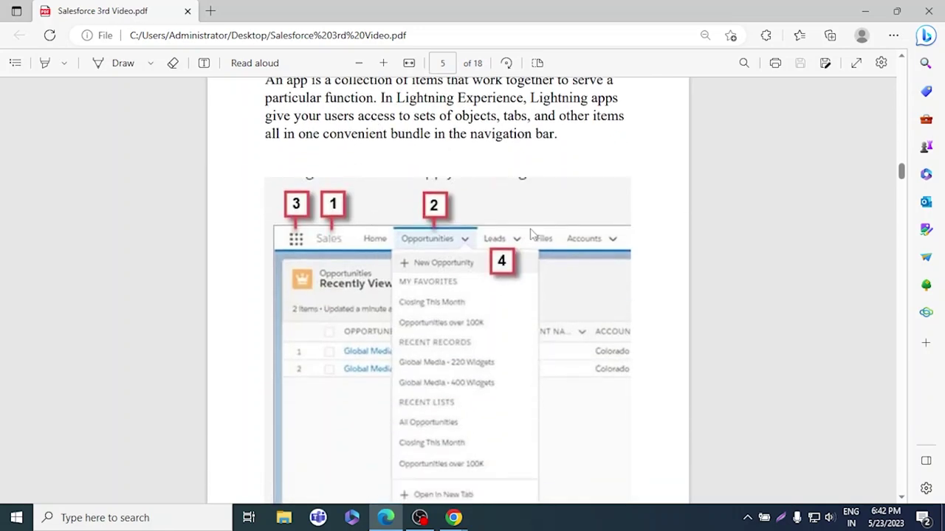
left_click_drag(901, 171, 902, 166)
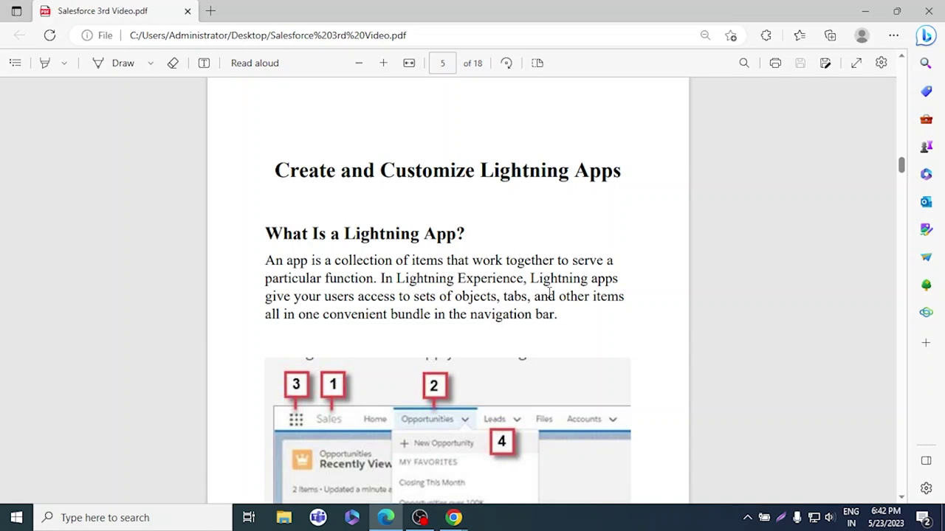
- Examine the Sales app's name and navigation bar items in Salesforce against the Lightning app description in the Edge PDF
key("alt+Tab")
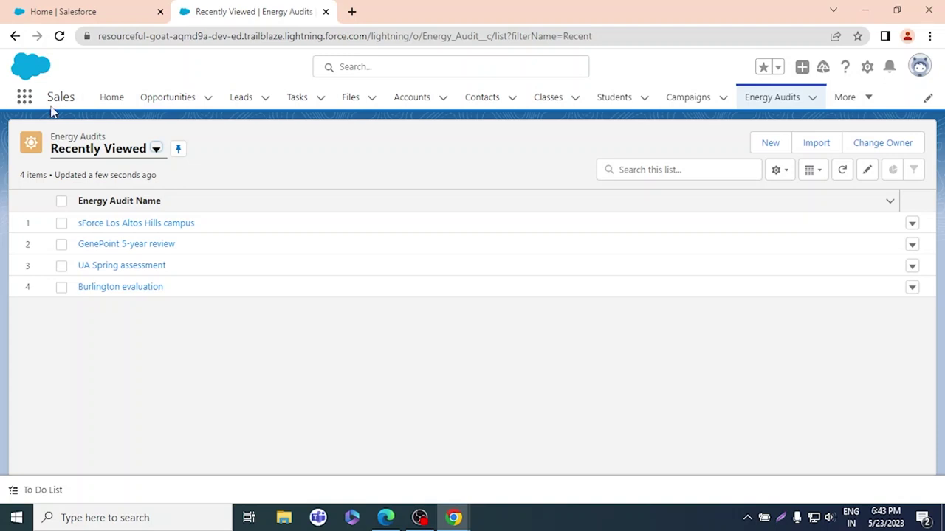
key("ctrl+plus")
key("ctrl+plus")
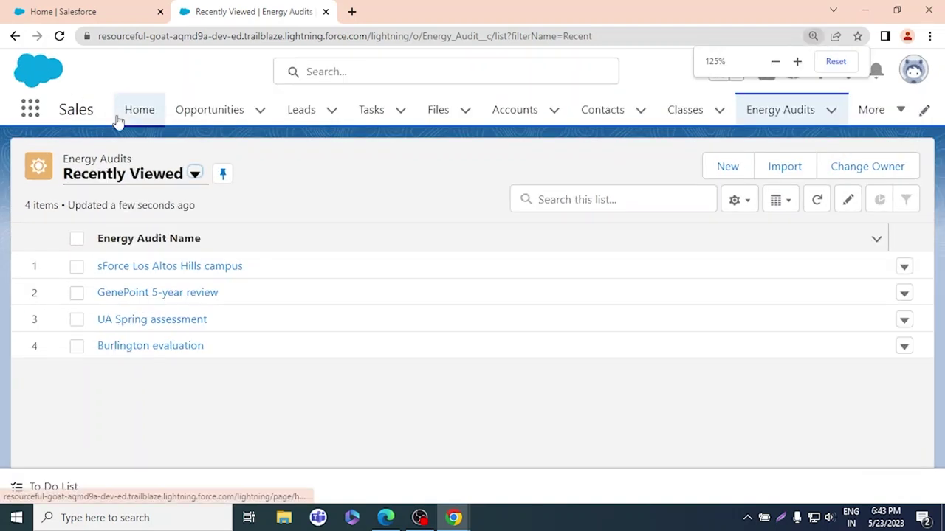
key("ctrl+minus")
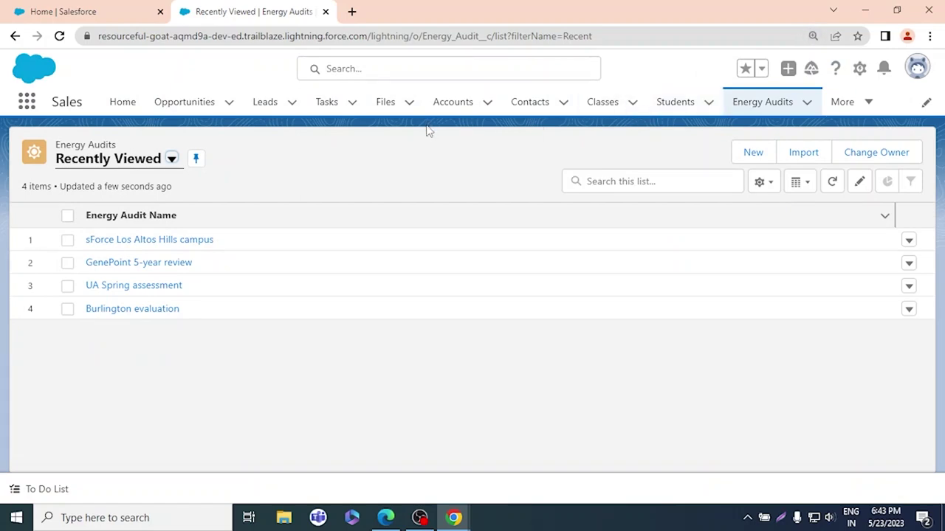
key("alt+Tab")
key("alt+Tab")
key("alt+Tab")
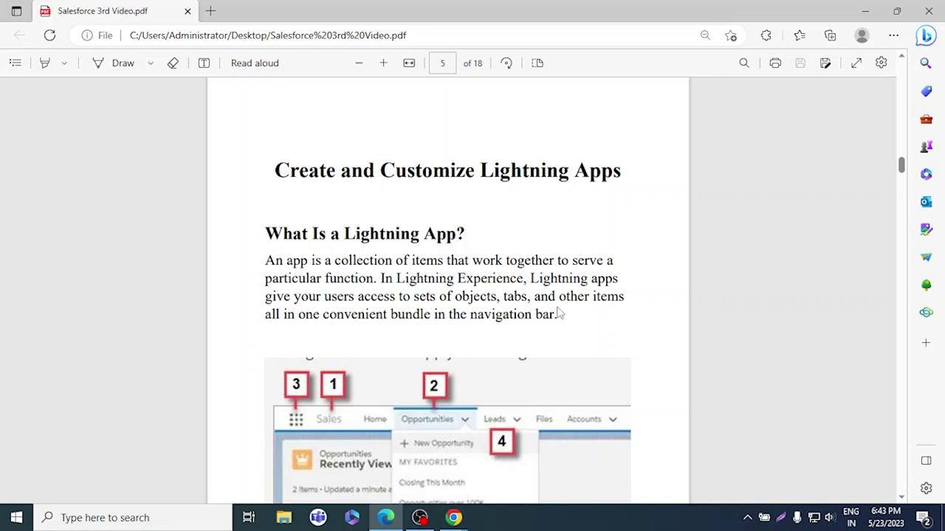
key("alt+Tab")
key("ctrl+minus")
key("ctrl+minus")
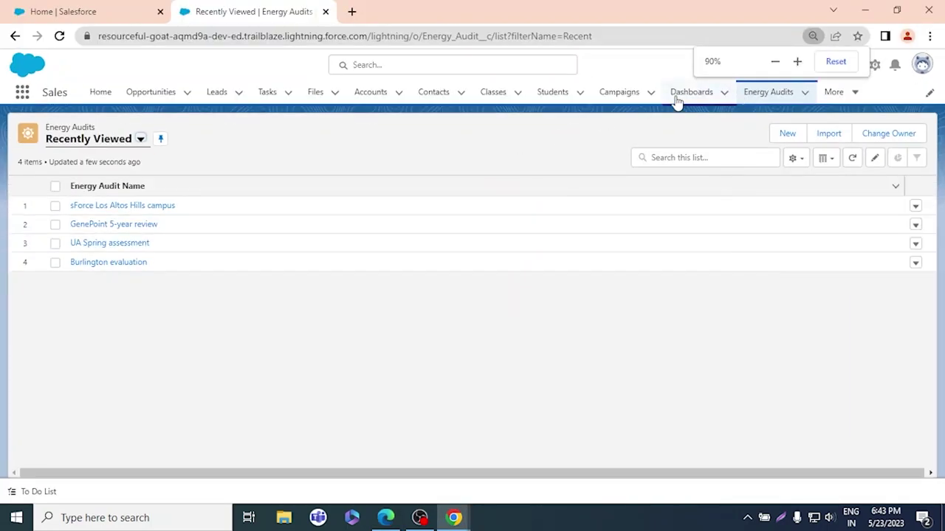
key("ctrl+plus")
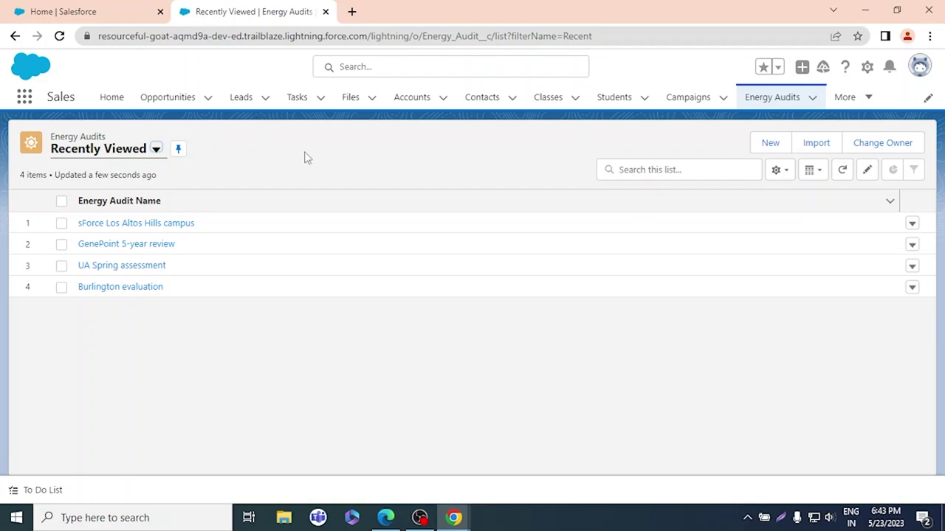
- Read in the Edge PDF what a Lightning app can contain, compare with the Salesforce navigation bar, and review the Create a Lightning App instructions
key("alt+Tab")
scroll(385, 257, "down", 10)
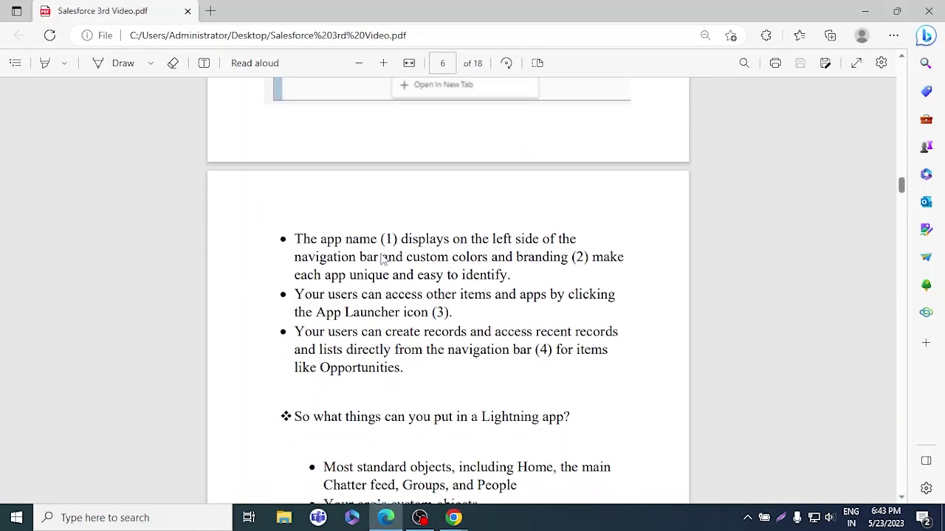
scroll(355, 237, "down", 4)
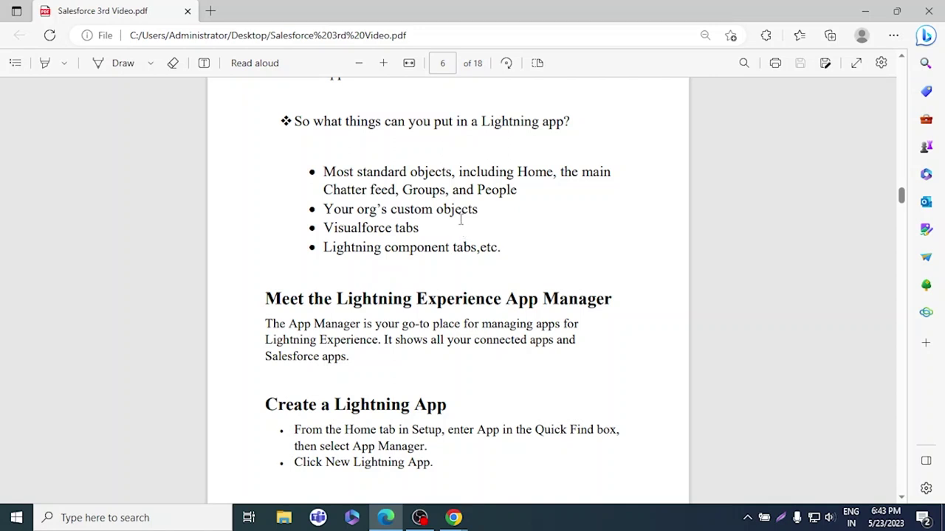
key("alt+Tab")
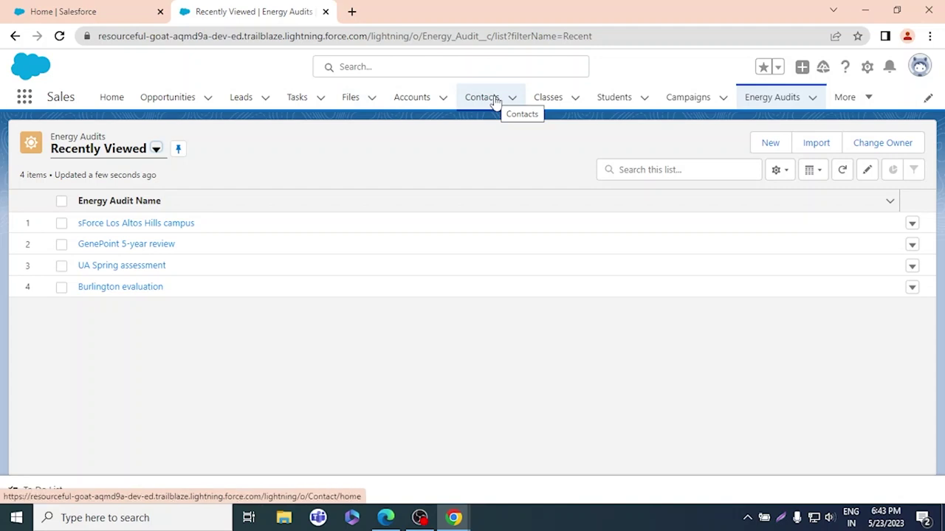
key("alt+Tab")
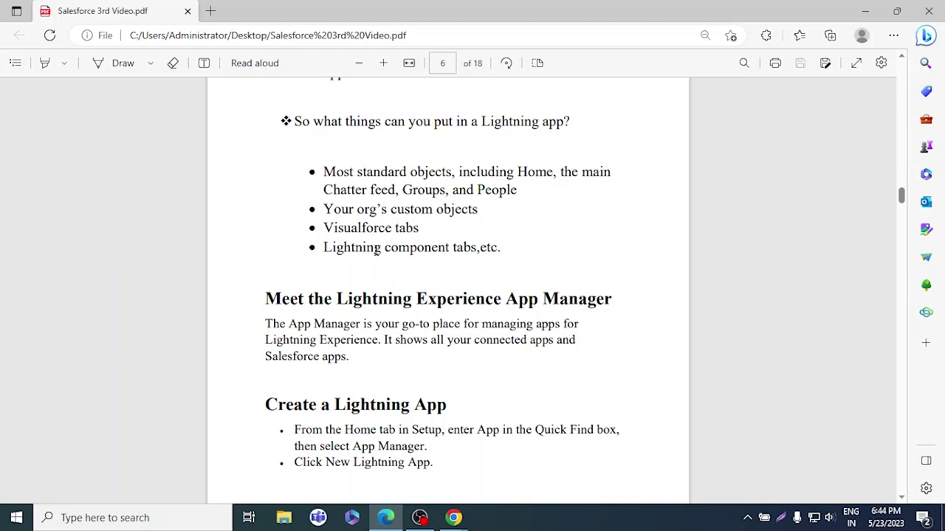
scroll(449, 251, "down", 4)
scroll(449, 251, "up", 4)
scroll(372, 361, "down", 4)
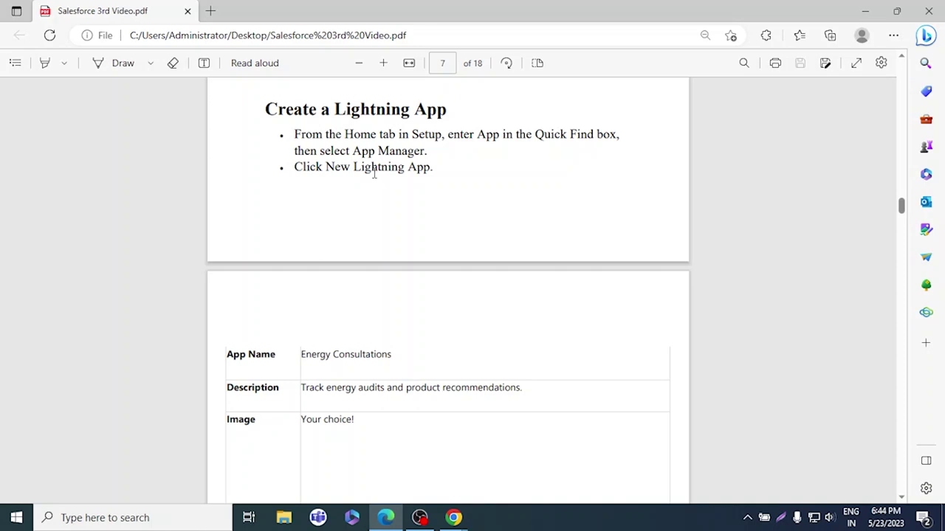
- Switch to Salesforce in Chrome, open Setup from the Sales app's home page, and search the setup items for "app"
key("alt+Tab")
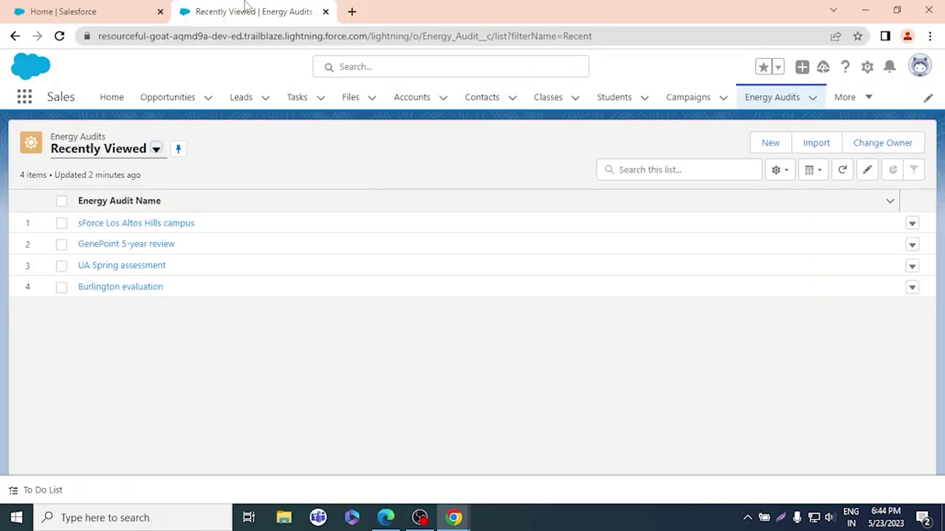
left_click(106, 9)
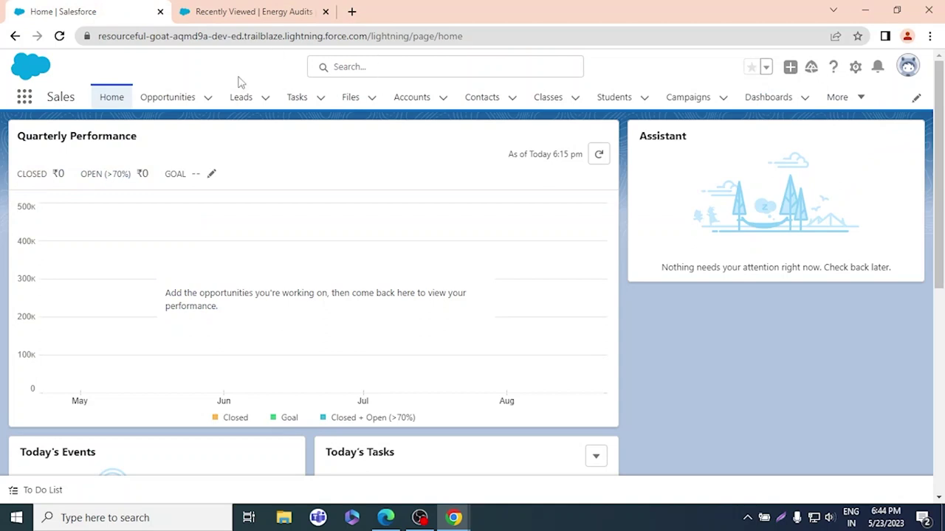
left_click(860, 72)
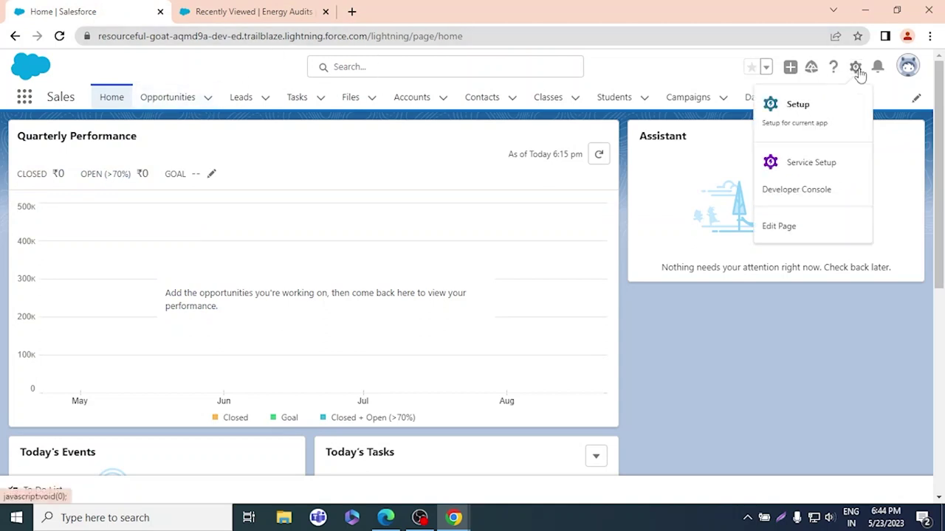
left_click(815, 118)
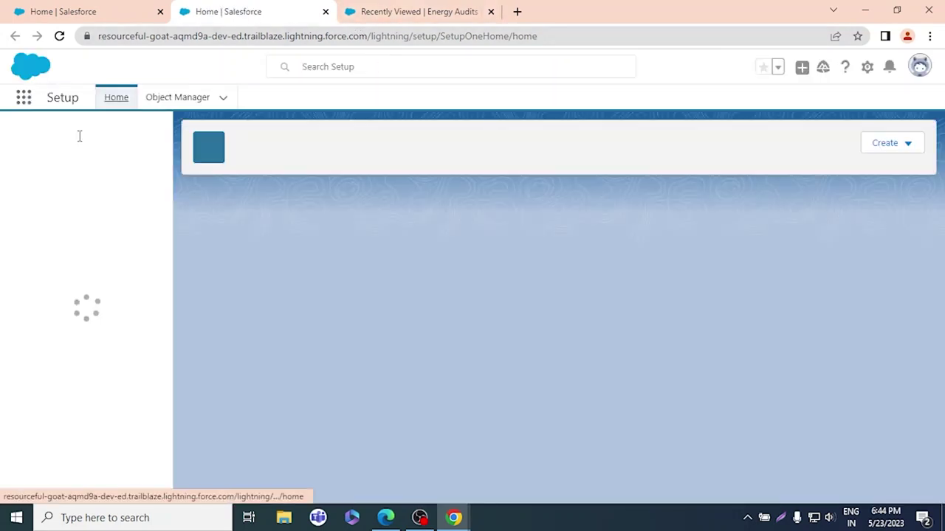
type("a")
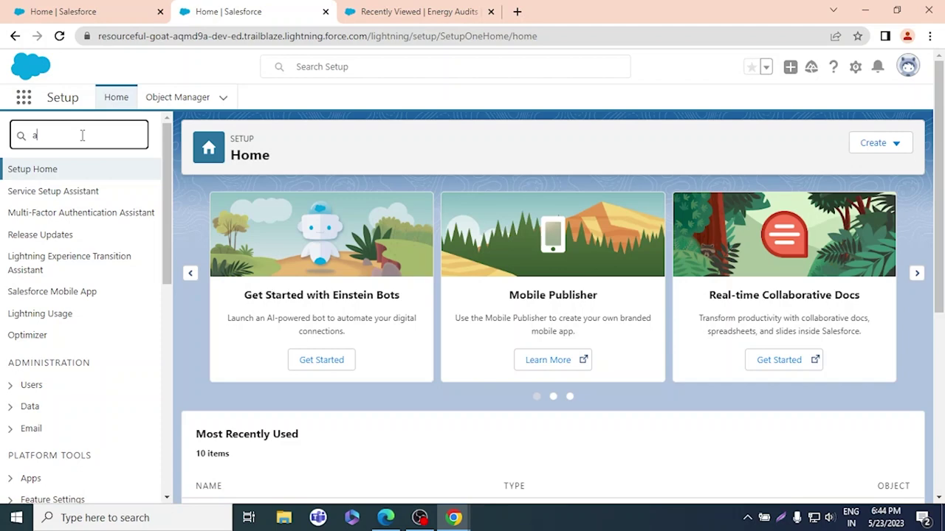
type("pp")
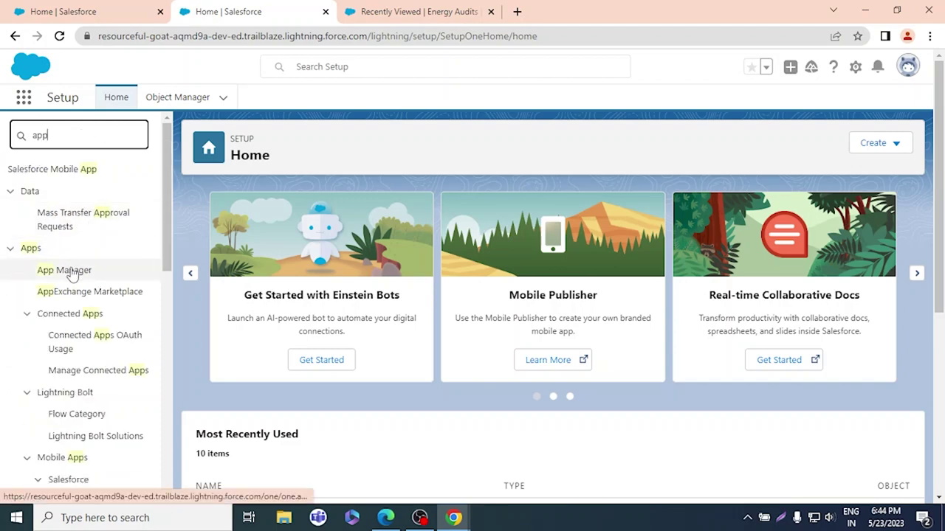
- Open App Manager in Setup and start creating a new Lightning app
key("alt+Tab")
key("alt+Tab")
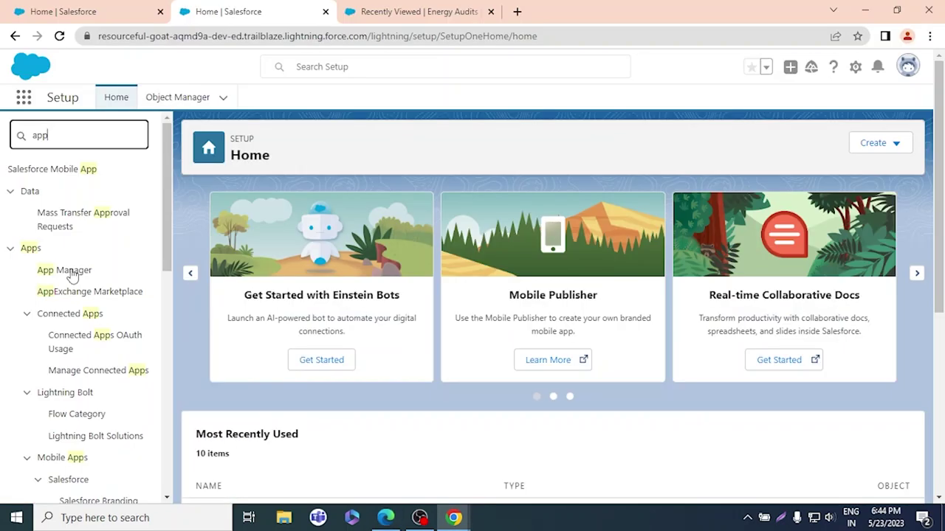
key("alt+Tab")
key("alt+Tab")
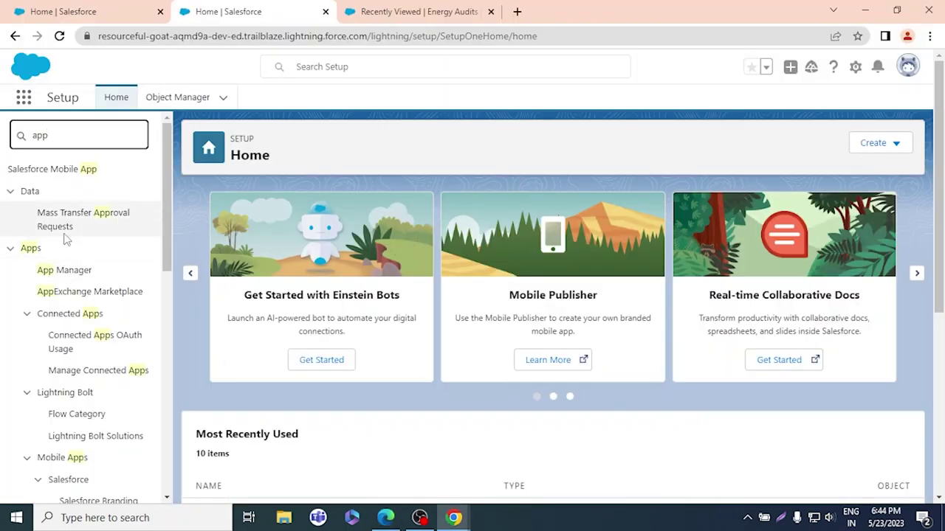
left_click(66, 272)
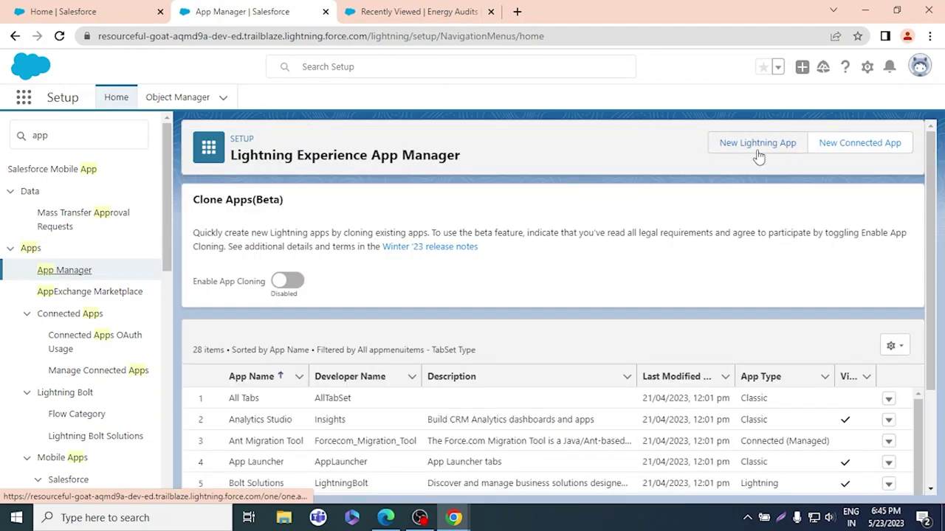
left_click(755, 152)
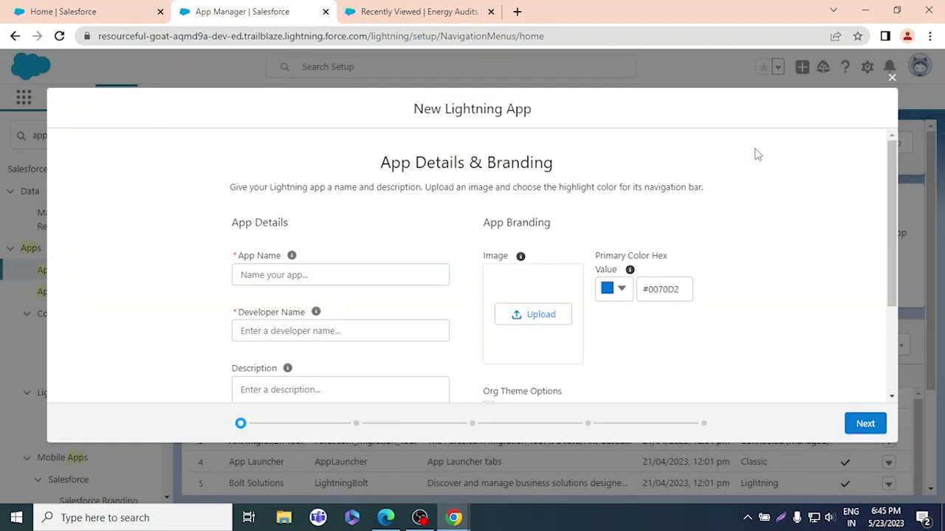
- Copy the app name from the Edge PDF and name the new Lightning app Energy Consultations in Salesforce
key("alt+Tab")
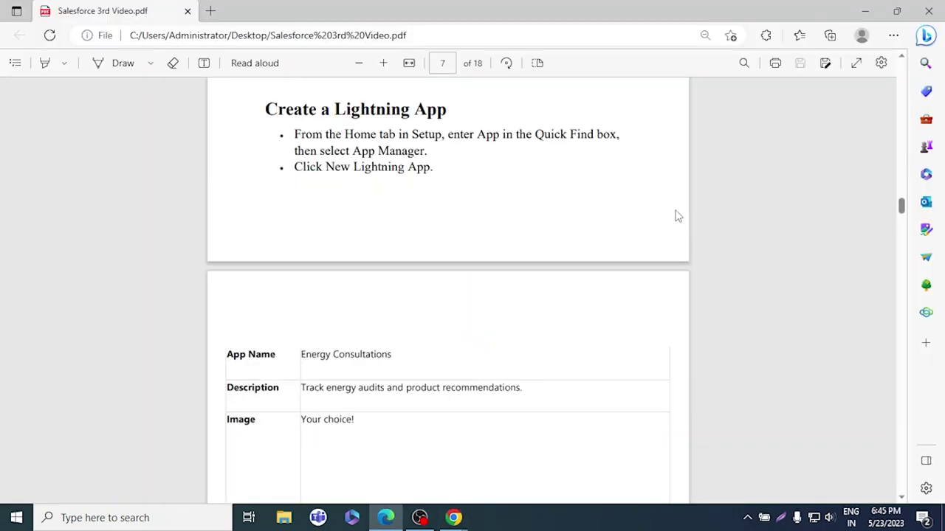
scroll(664, 231, "down", 4)
scroll(664, 235, "up", 4)
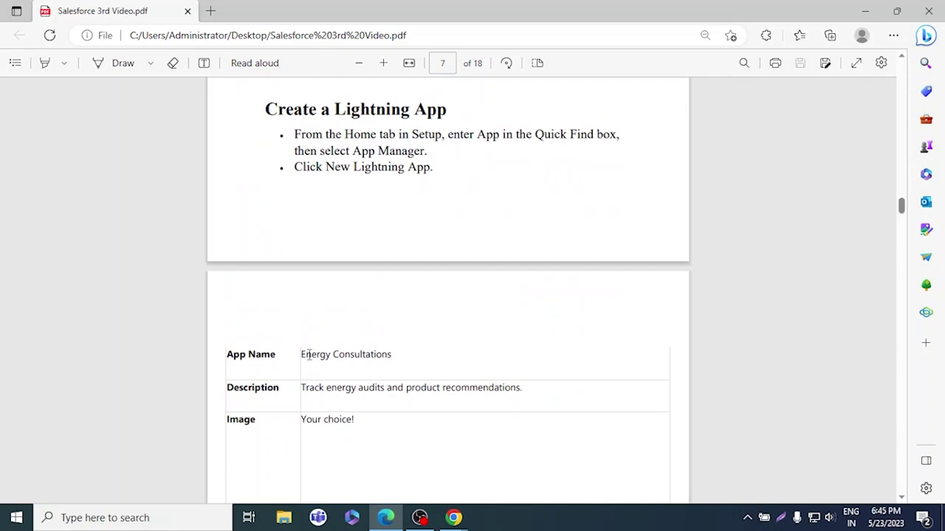
left_click_drag(302, 355, 405, 355)
key("ctrl+c")
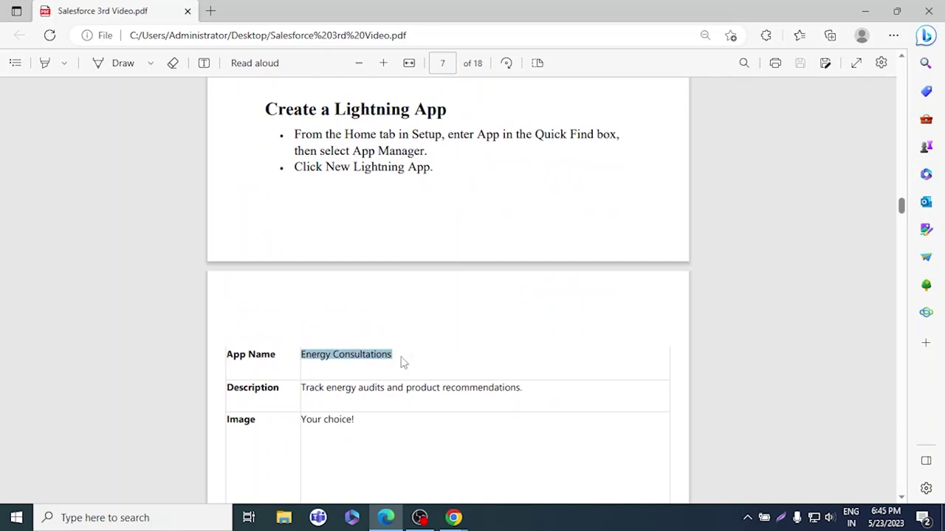
key("alt+Tab")
left_click(317, 269)
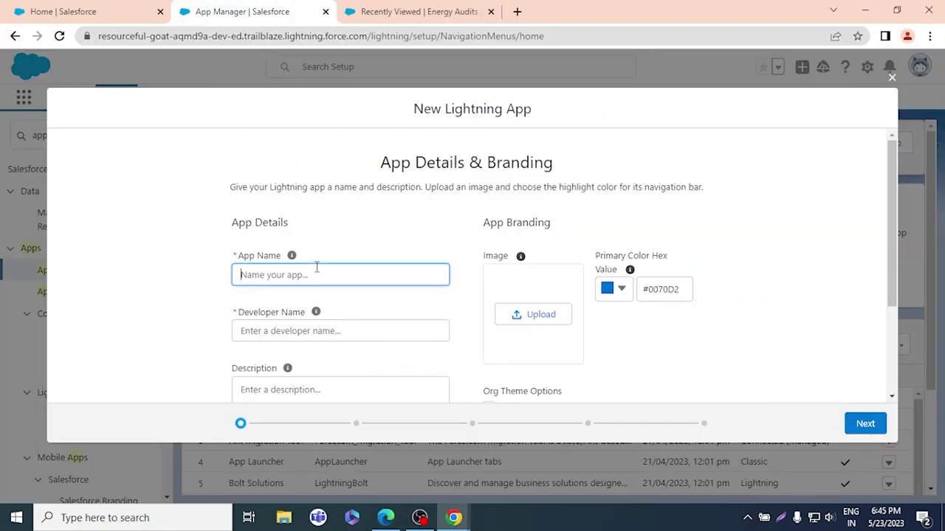
key("ctrl+v")
- Copy the description from the Edge PDF and set the app's description to "Track energy audits and product recommendations" in Salesforce
key("alt+Tab")
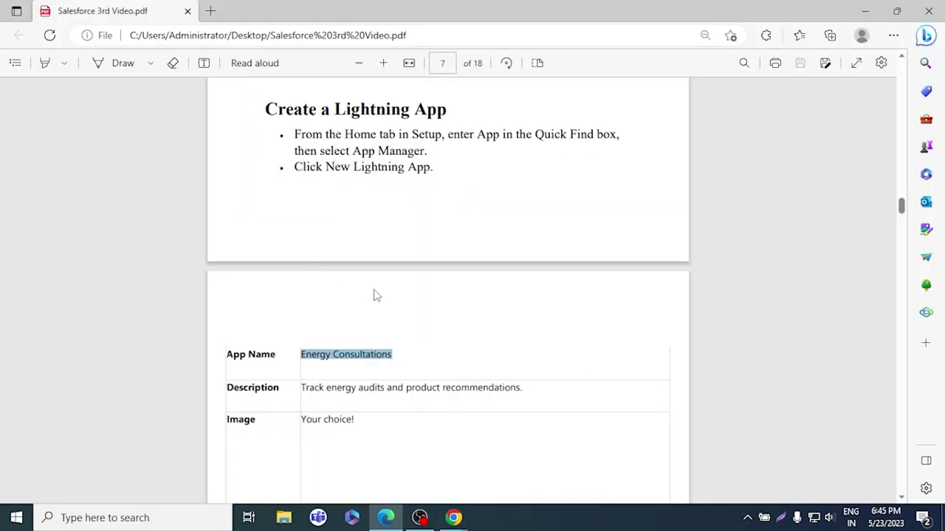
scroll(406, 295, "down", 4)
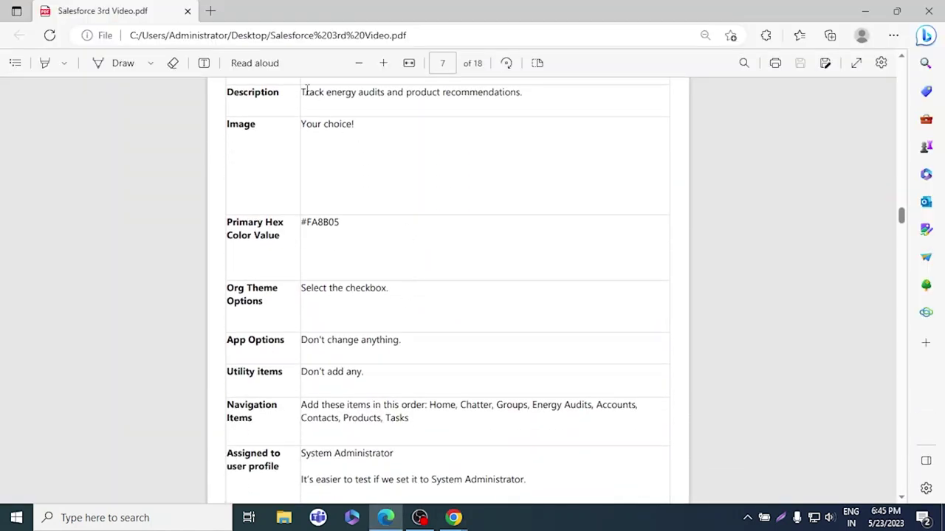
left_click_drag(524, 92, 301, 90)
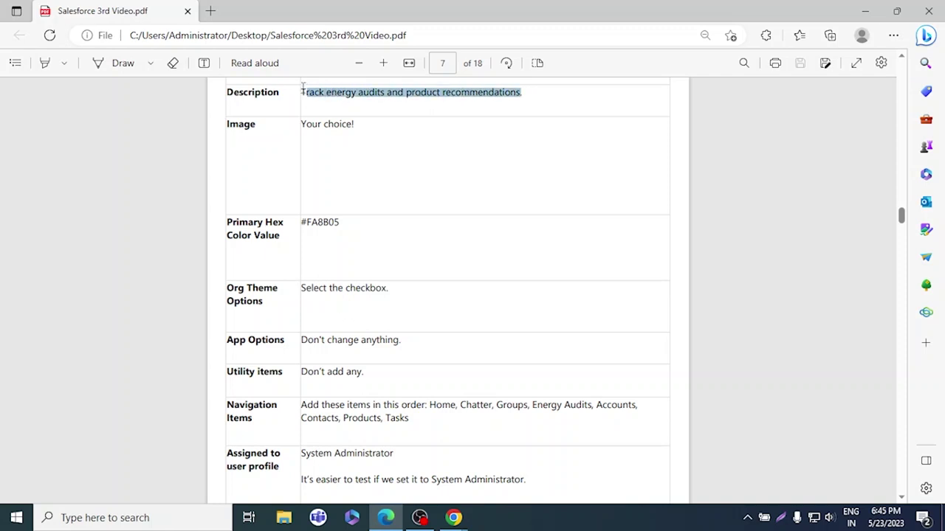
left_click(299, 96)
left_click_drag(302, 92, 516, 101)
key("ctrl+c")
key("alt+Tab")
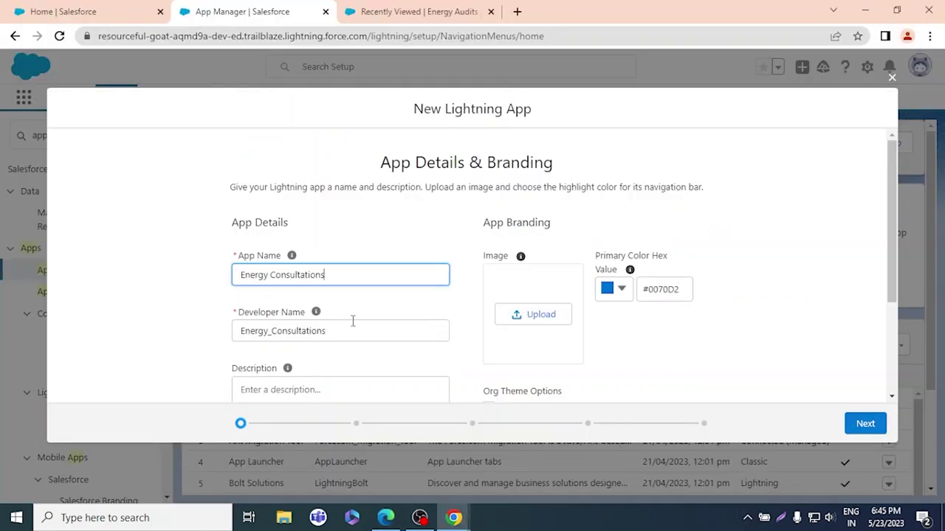
scroll(354, 329, "down", 2)
left_click(327, 240)
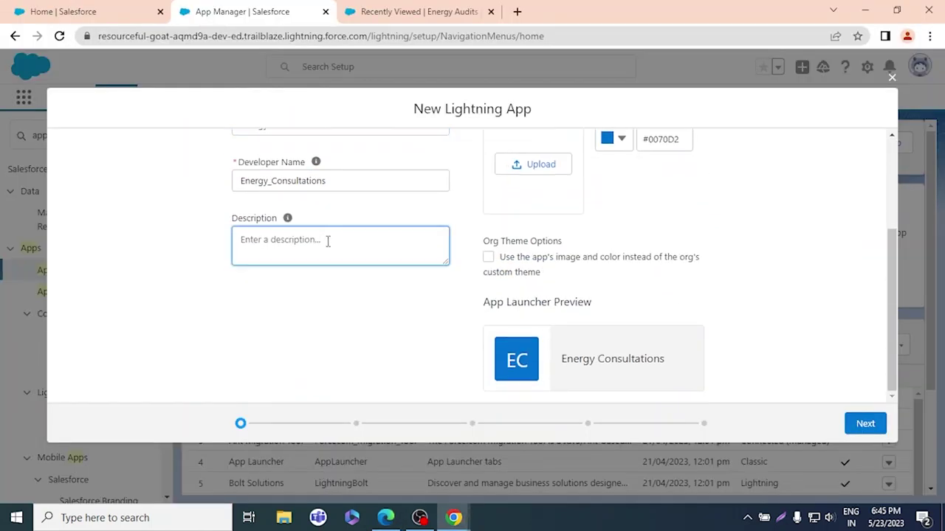
key("ctrl+v")
- Review the branding values in the Edge PDF and set the Salesforce app's primary color hex value to #FA8B05
key("alt+Tab")
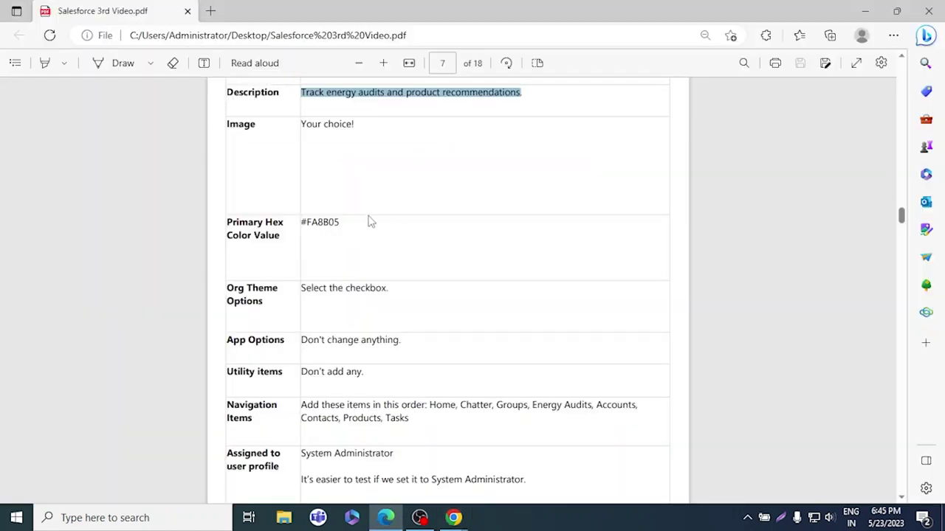
scroll(369, 219, "up", 3)
scroll(371, 221, "down", 5)
scroll(371, 222, "up", 6)
scroll(367, 223, "down", 4)
key("alt+Tab")
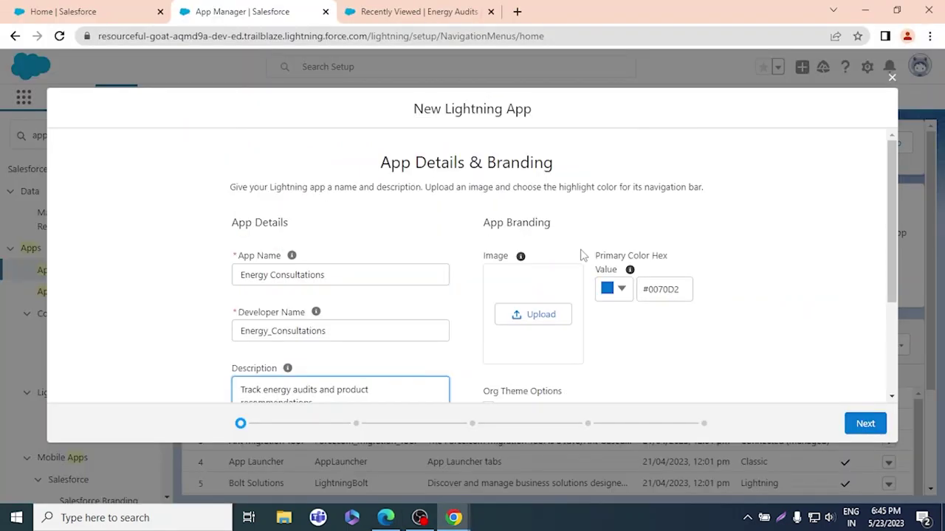
key("alt+Tab")
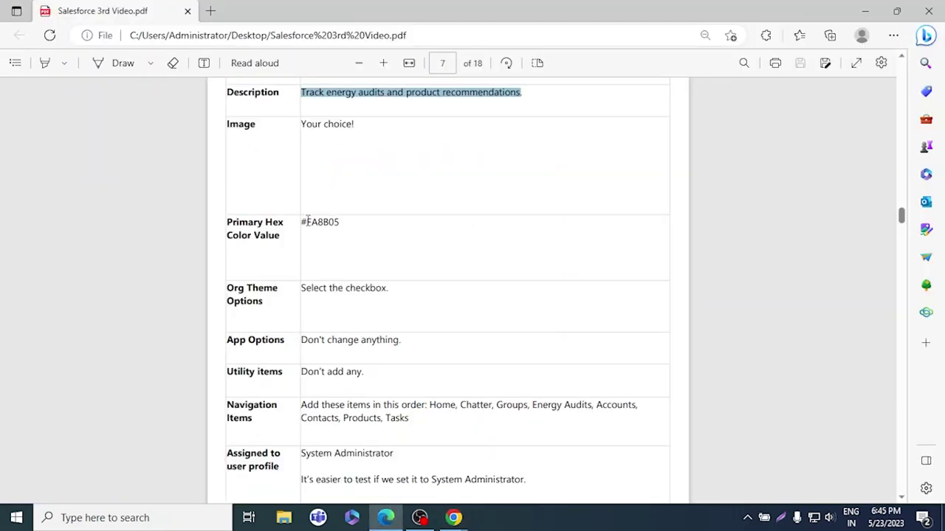
left_click_drag(345, 221, 301, 221)
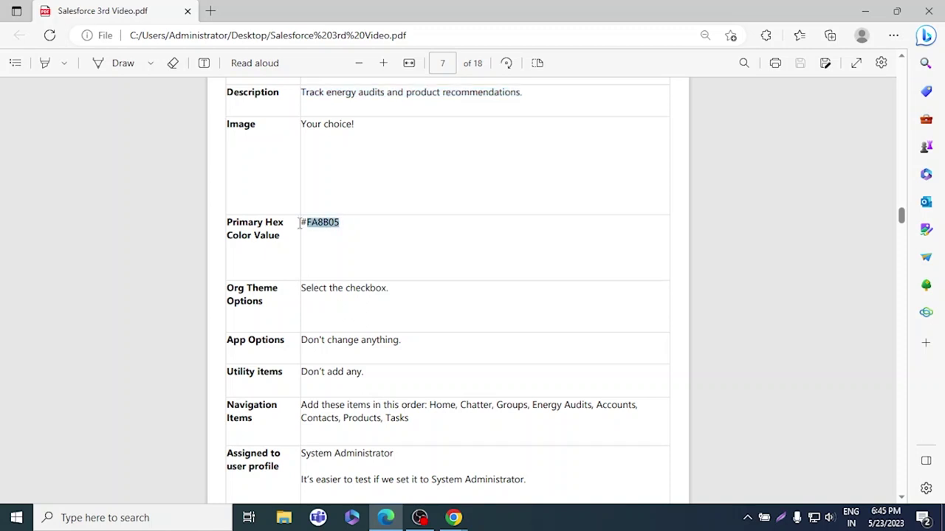
key("ctrl+c")
left_click_drag(302, 222, 343, 221)
key("alt+Tab")
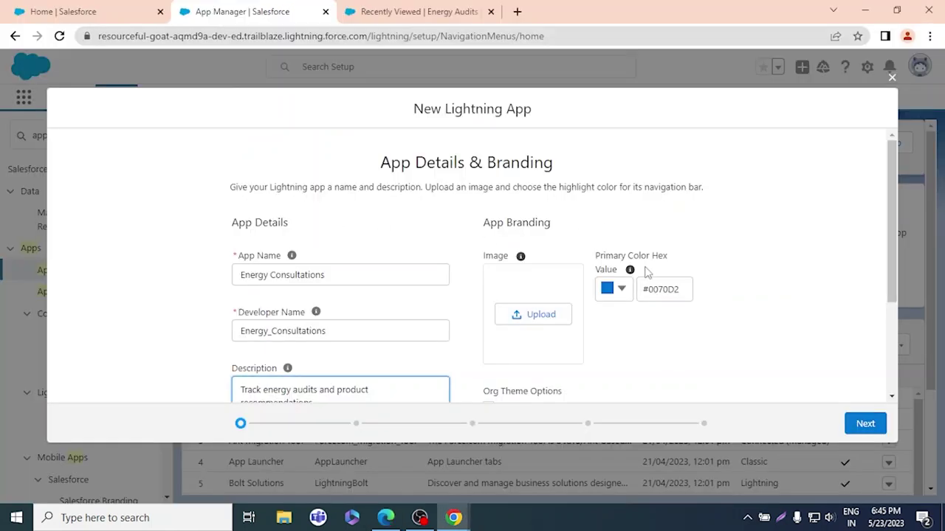
left_click_drag(685, 289, 642, 289)
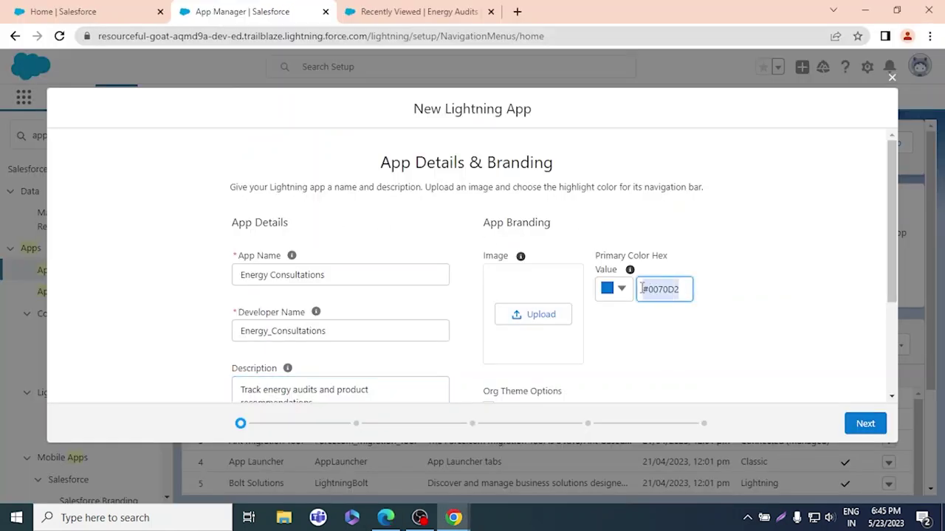
key("ctrl+v")
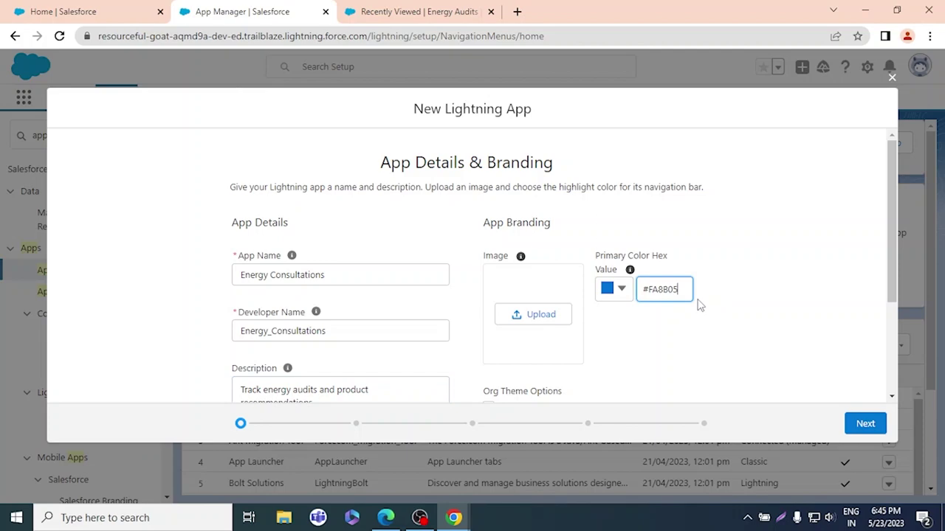
- Check the Org Theme Options in the Edge PDF and make the Salesforce app use its own image and color instead of the org's theme
key("alt+Tab")
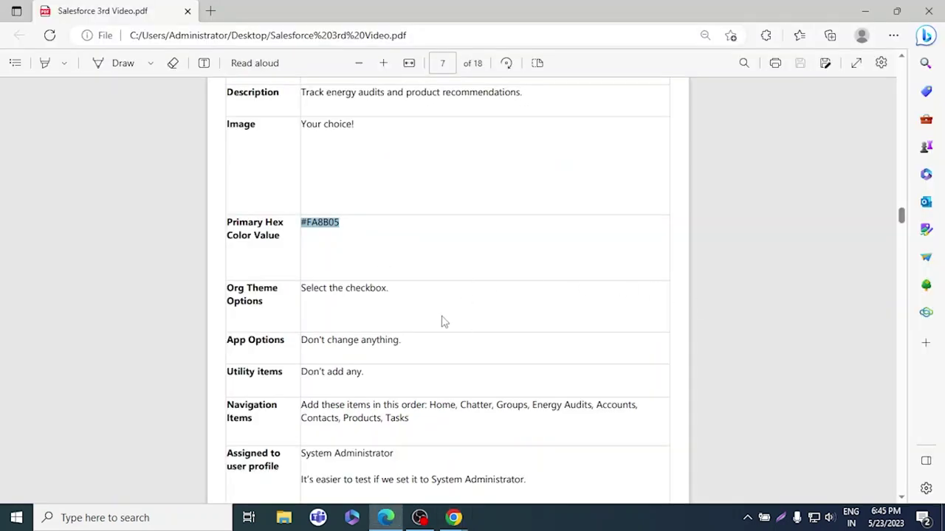
key("alt+Tab")
scroll(526, 296, "down", 2)
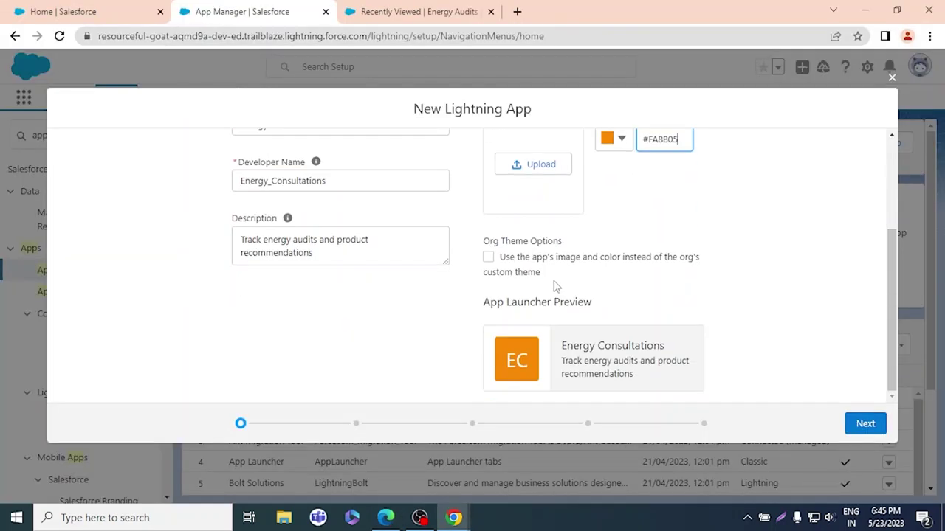
left_click(489, 258)
scroll(578, 243, "up", 2)
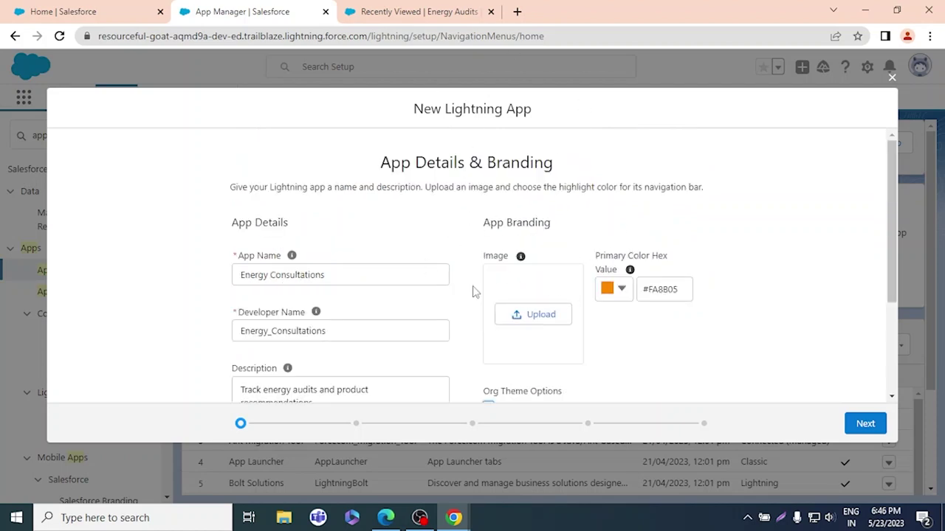
- Search Google Images in a new browser tab for "energy image logo"
left_click(519, 12)
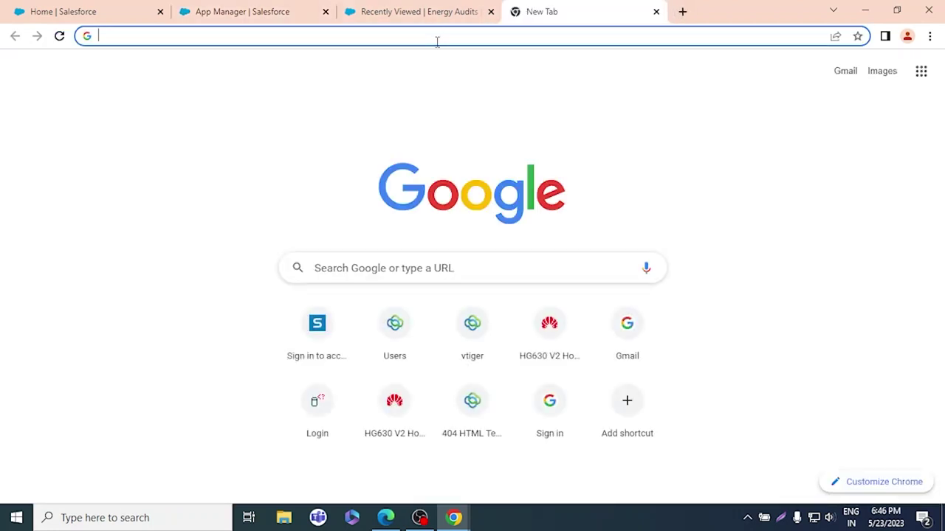
type("n")
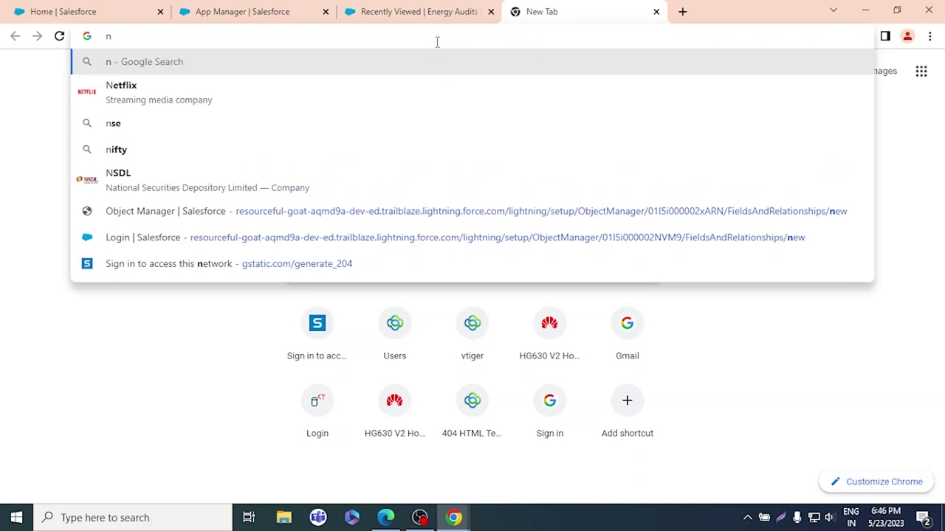
key("BackSpace")
type("energy ")
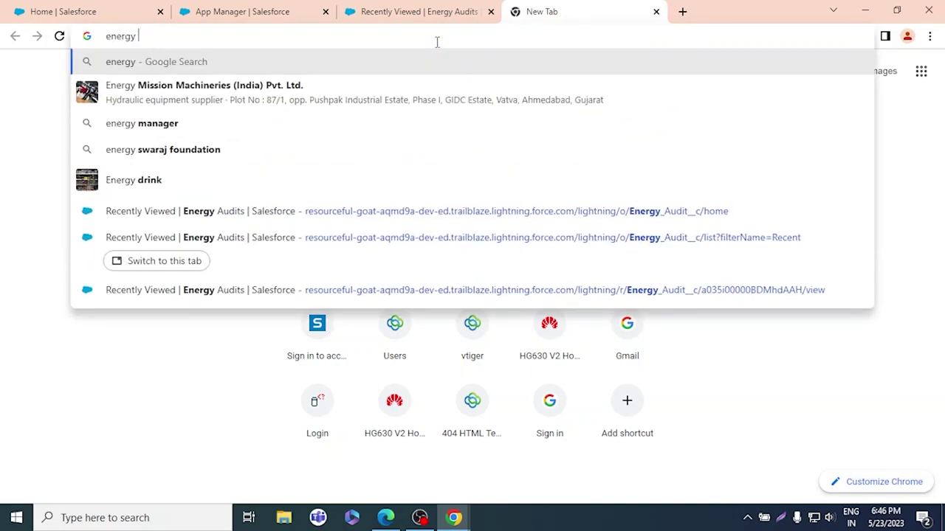
type("image logo")
key("Return")
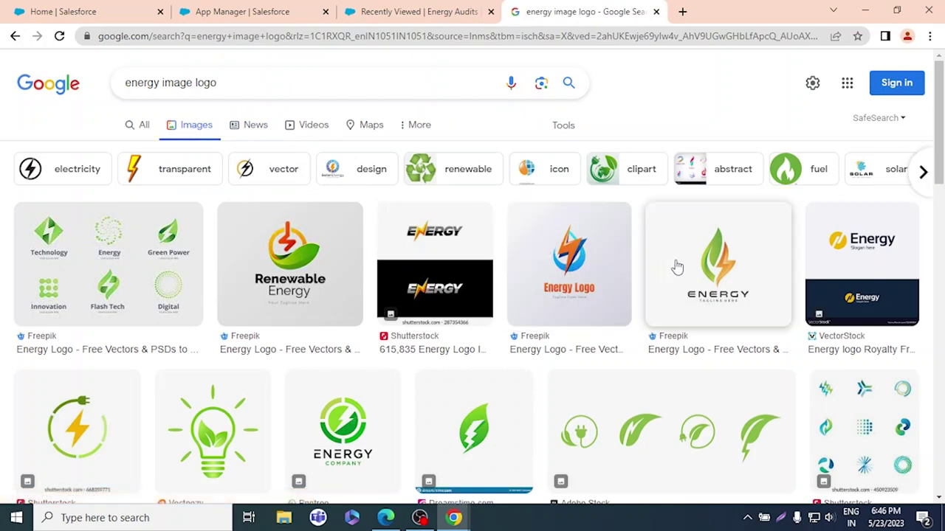
- Save the green-and-orange leaf energy logo from the Google Images results to the Desktop as an AVIF file named "energy"
left_click(674, 268)
right_click(687, 265)
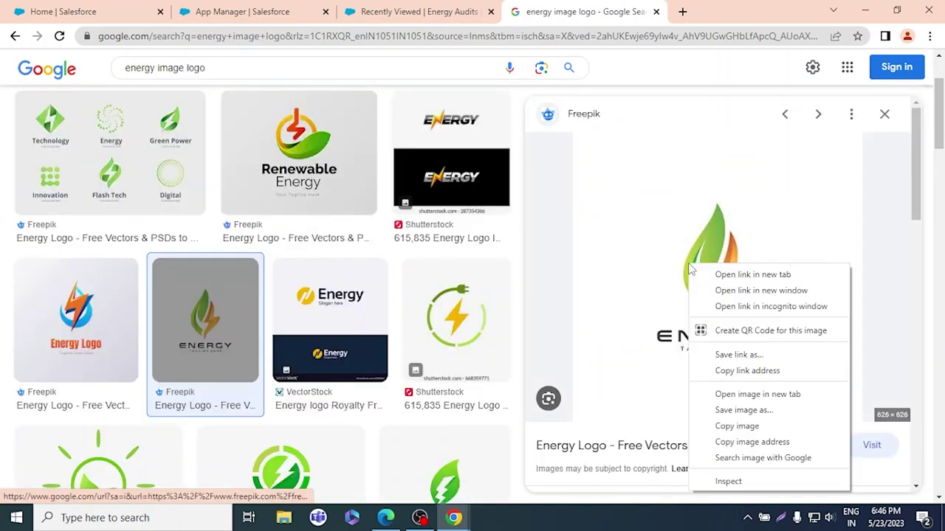
left_click(772, 410)
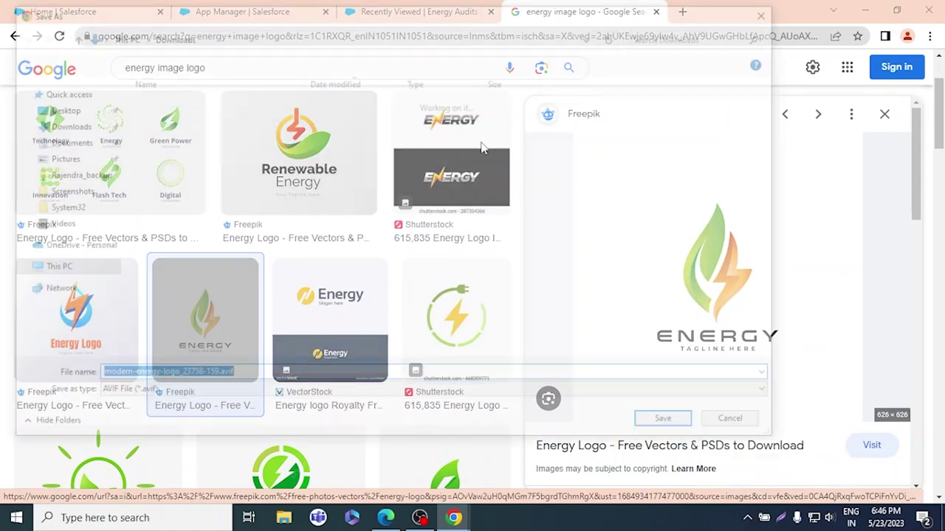
key("BackSpace")
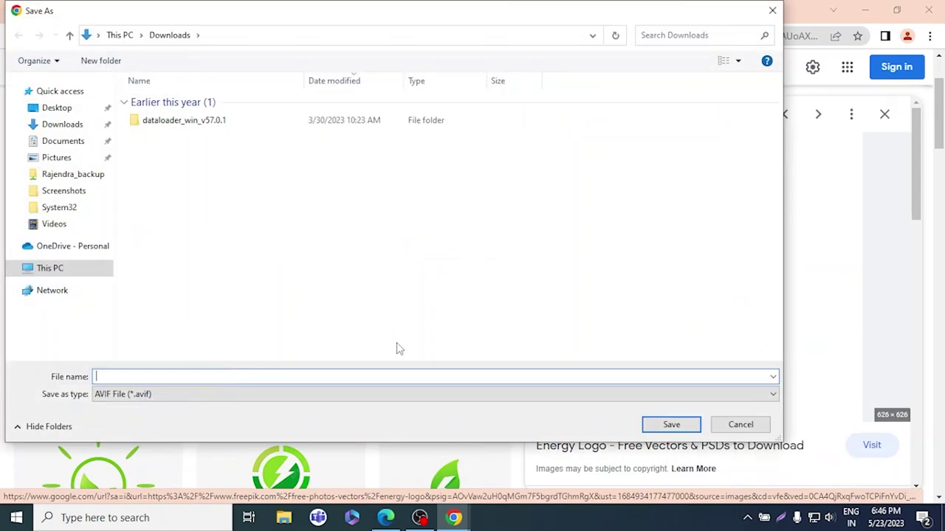
left_click(384, 394)
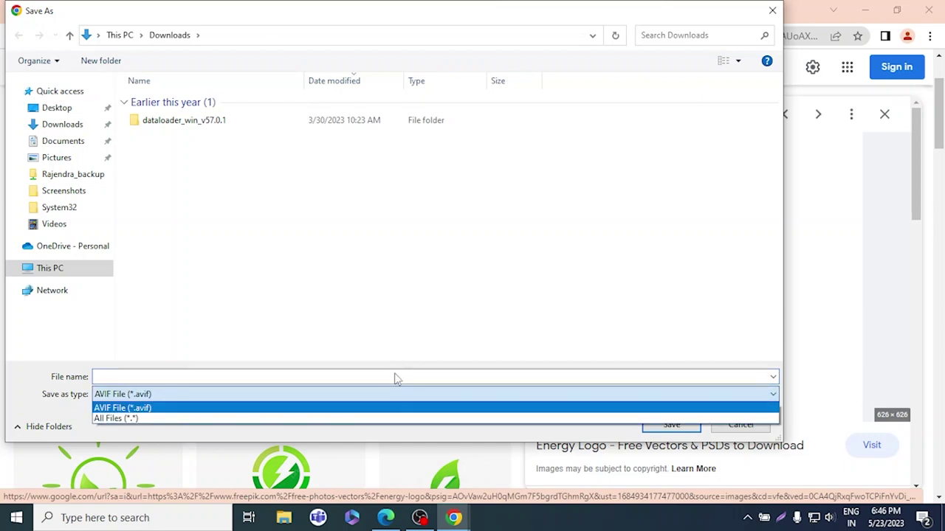
left_click(395, 378)
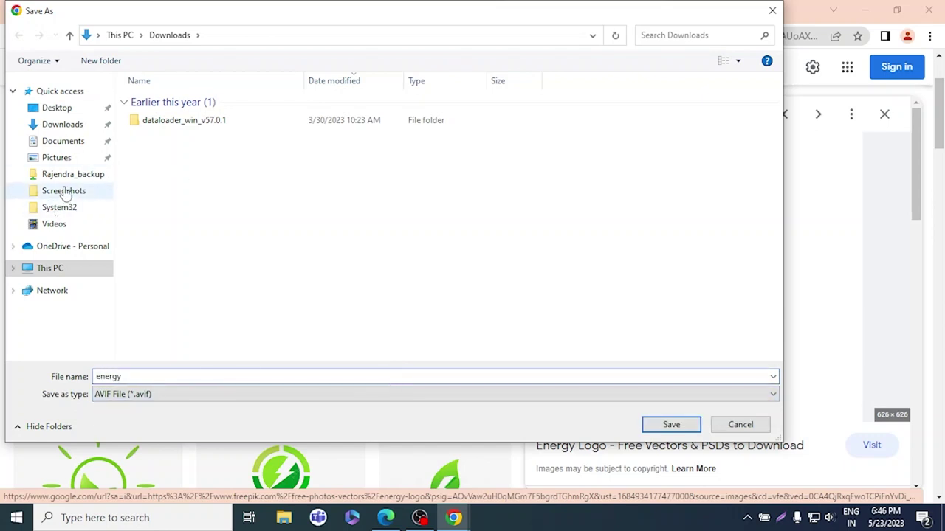
left_click(59, 107)
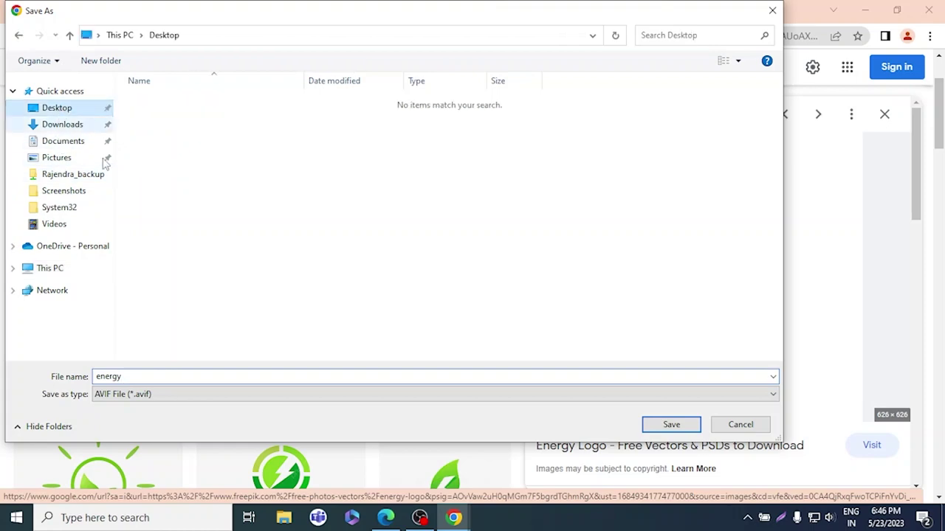
left_click(672, 425)
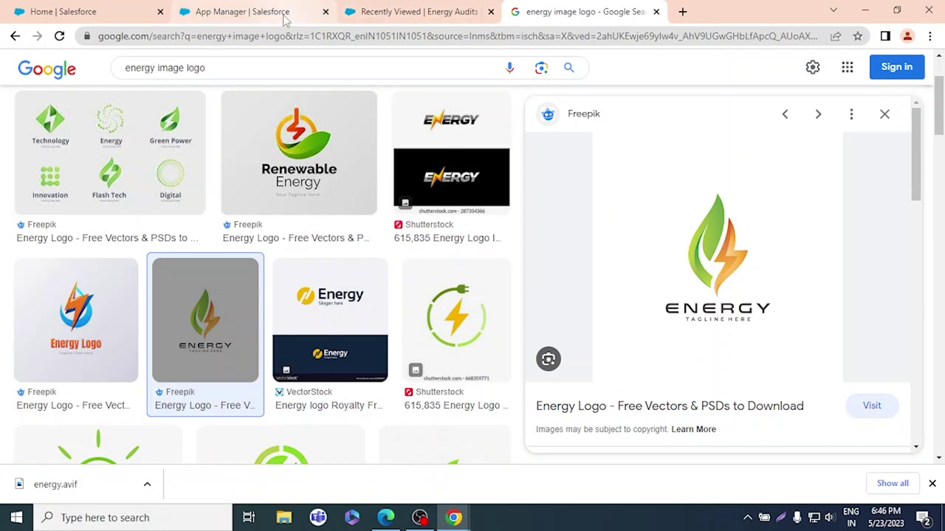
- Switch to the Salesforce App Manager tab and try to upload the saved energy logo from the Desktop as the app's image
left_click(244, 11)
left_click(538, 304)
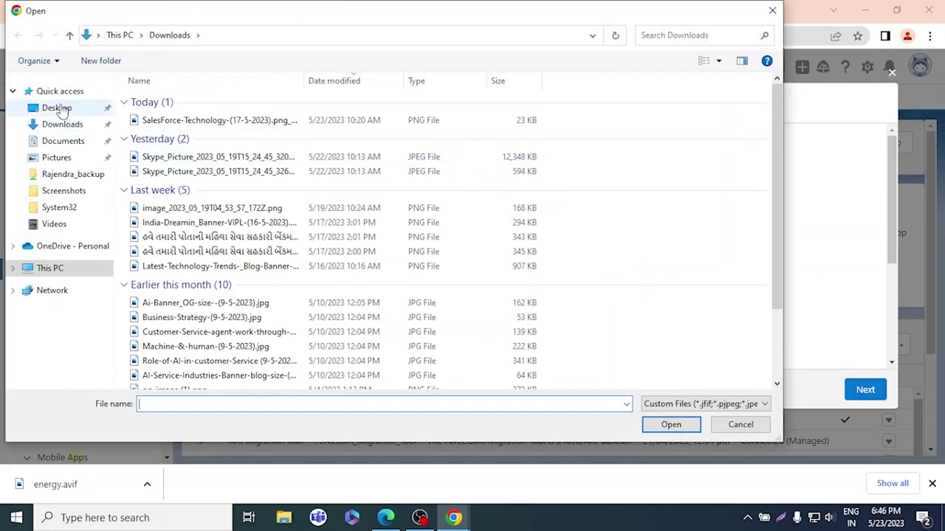
left_click(54, 109)
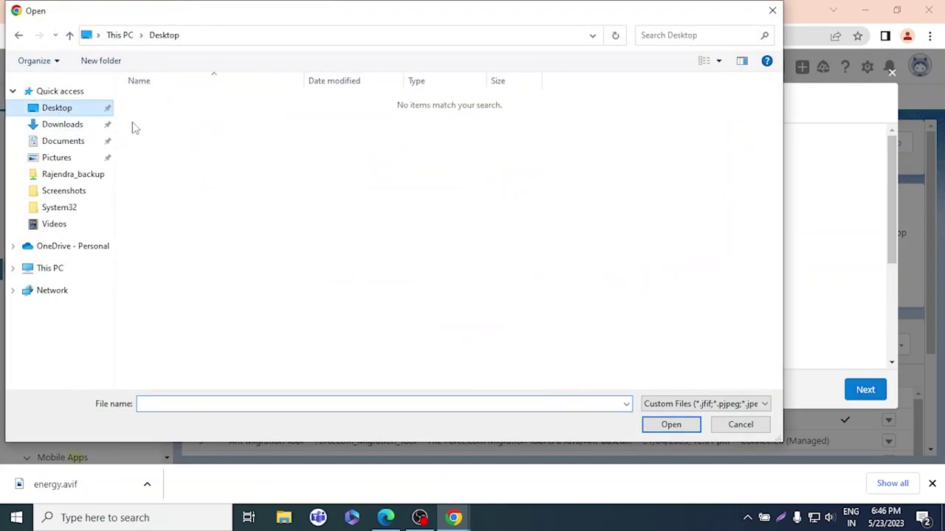
left_click(771, 11)
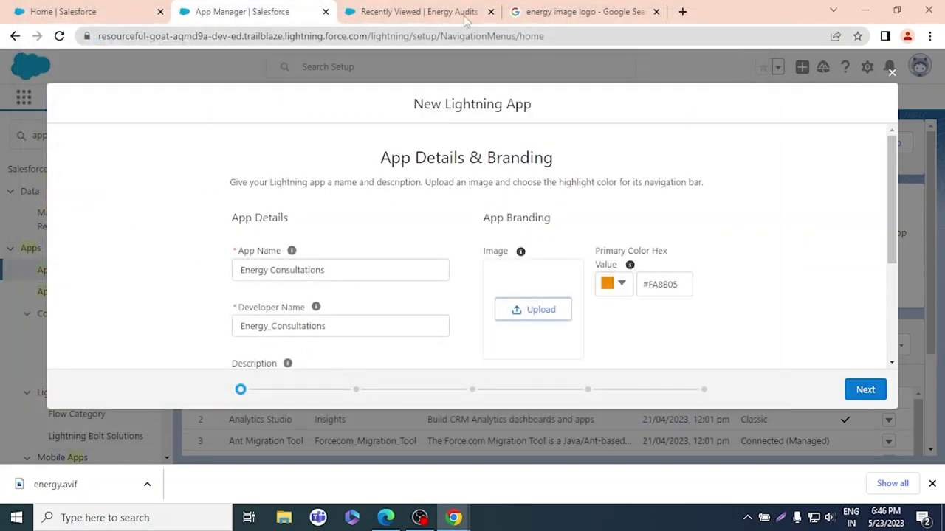
- Open the logo's Freepik source page, try to save its bolt logo in another file format, and close the Freepik and Google Images tabs
left_click(583, 11)
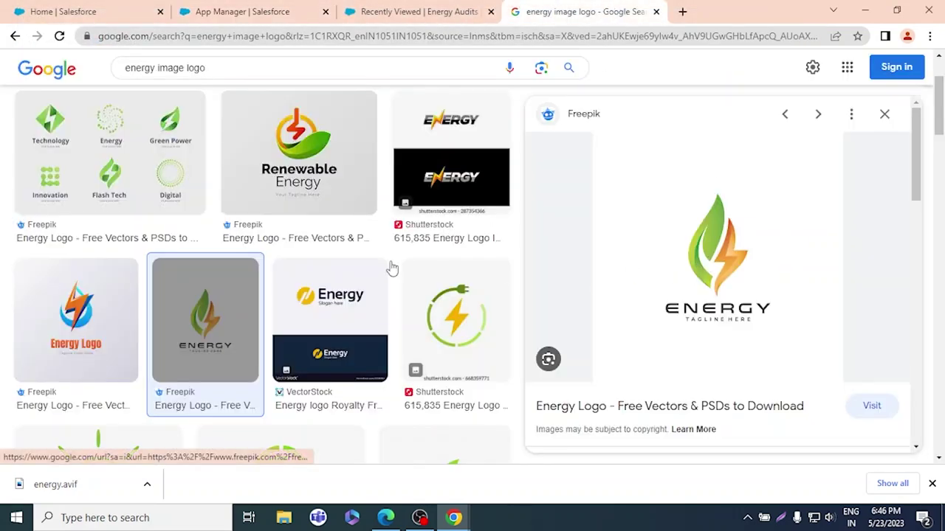
left_click(761, 254)
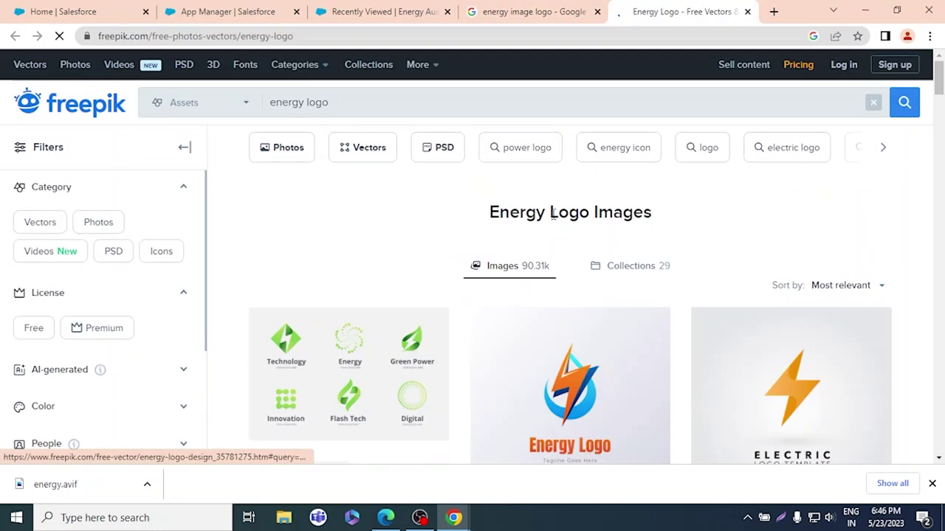
right_click(748, 352)
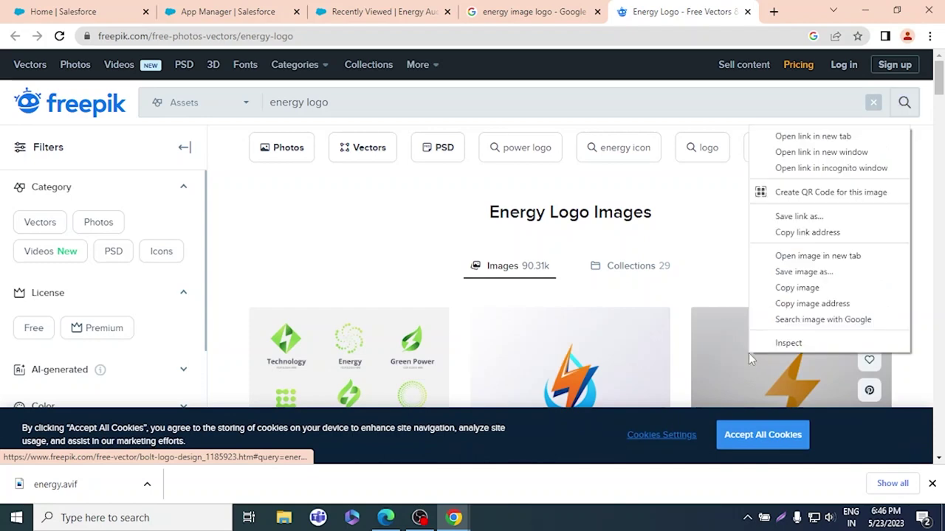
left_click(803, 272)
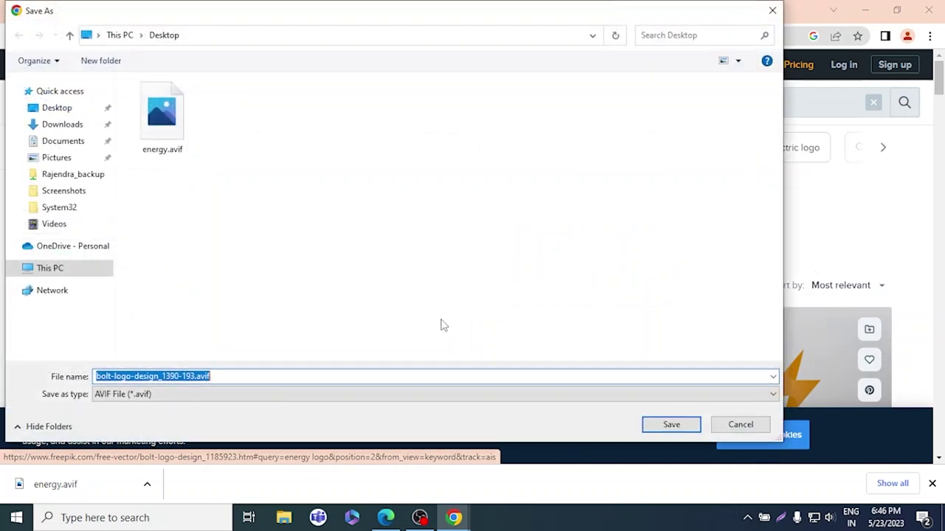
left_click(363, 395)
left_click(740, 423)
left_click(740, 425)
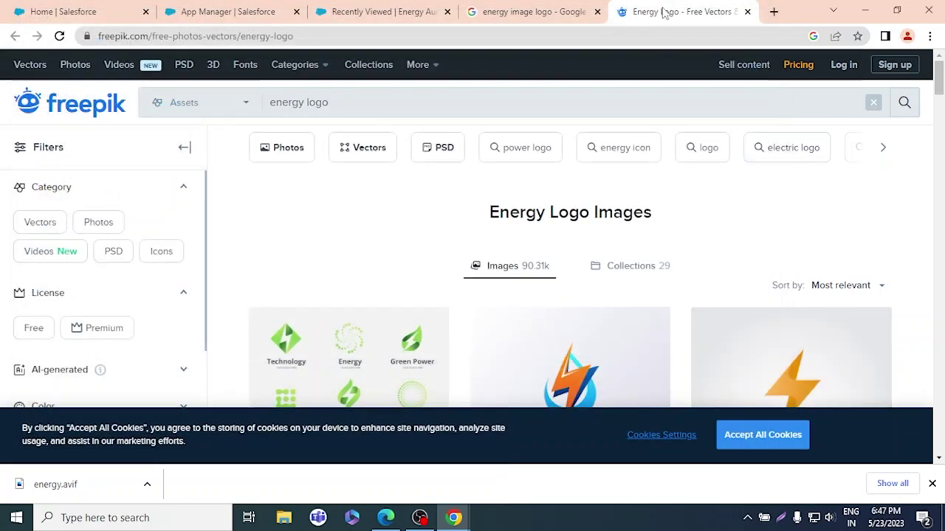
key("ctrl+w")
key("ctrl+w")
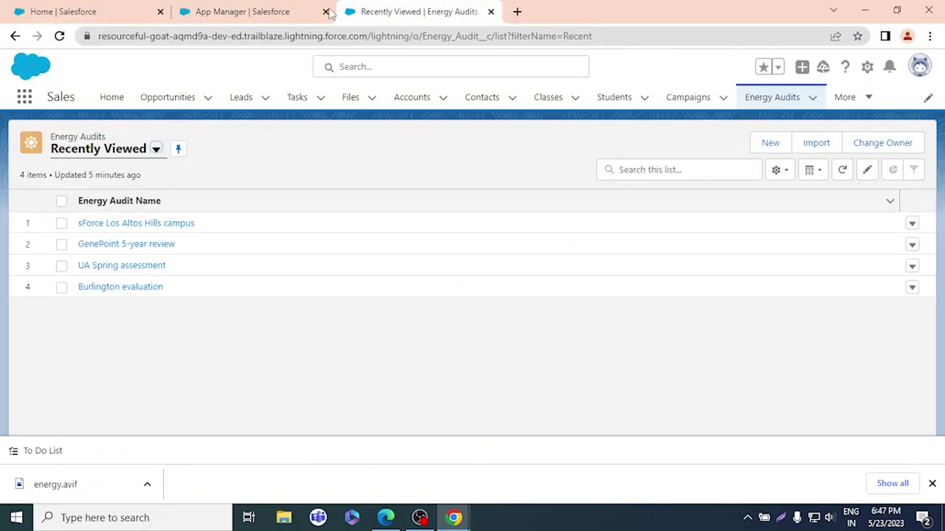
- Return to the Salesforce New Lightning App form and browse the Downloads and Pictures folders for an image to upload
left_click(238, 8)
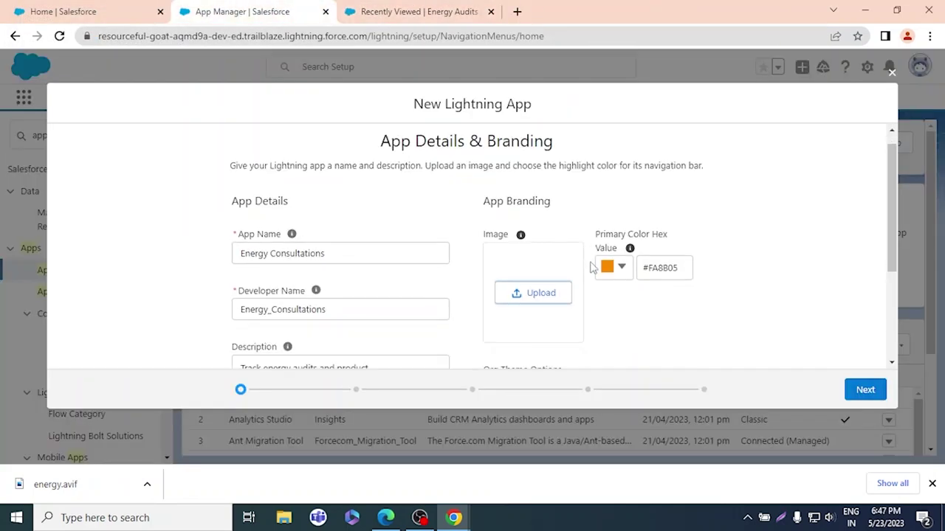
scroll(594, 266, "down", 3)
scroll(642, 258, "up", 3)
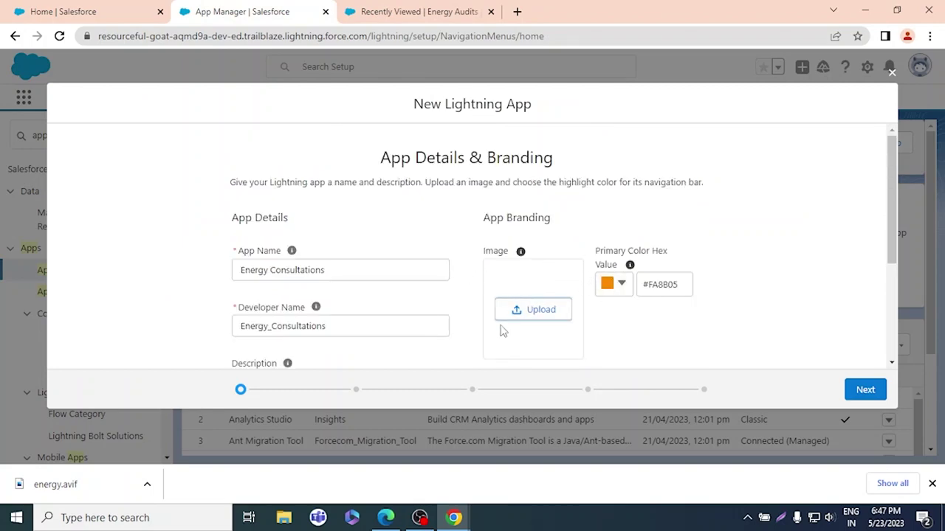
left_click(536, 310)
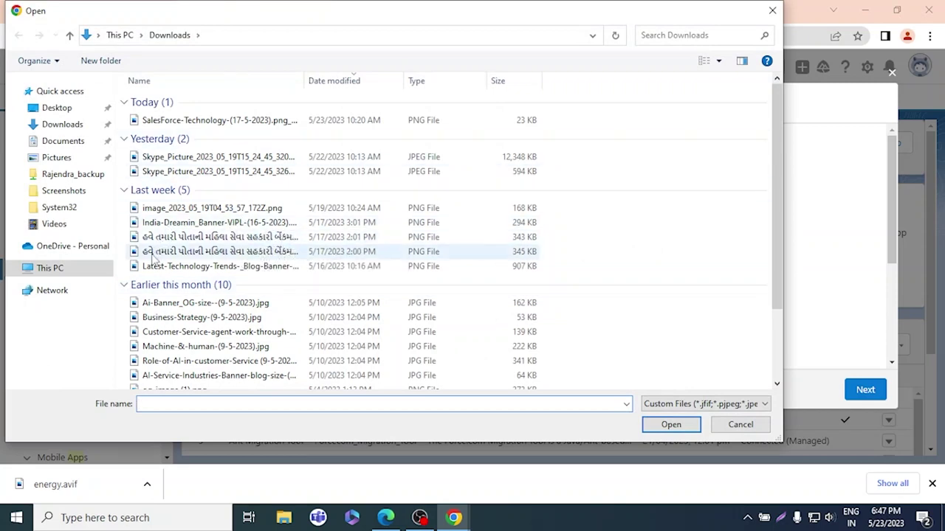
scroll(193, 287, "down", 2)
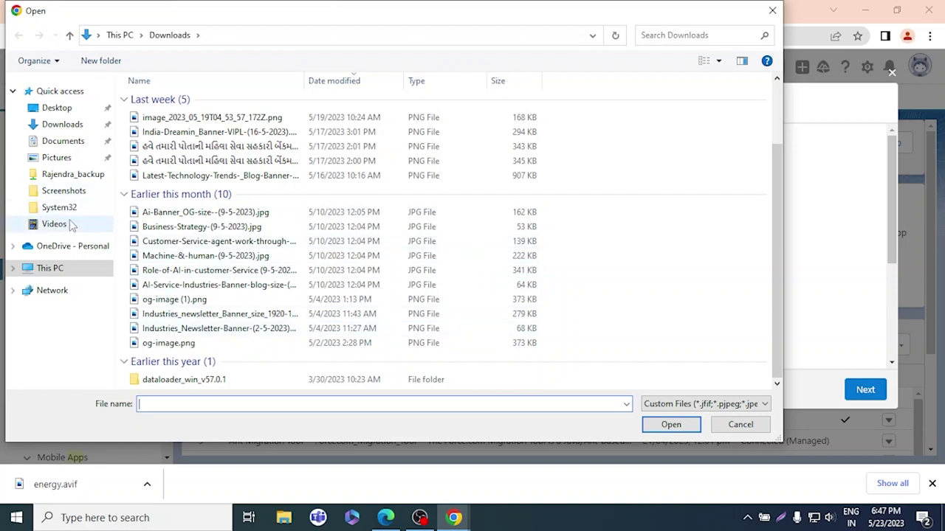
left_click(72, 160)
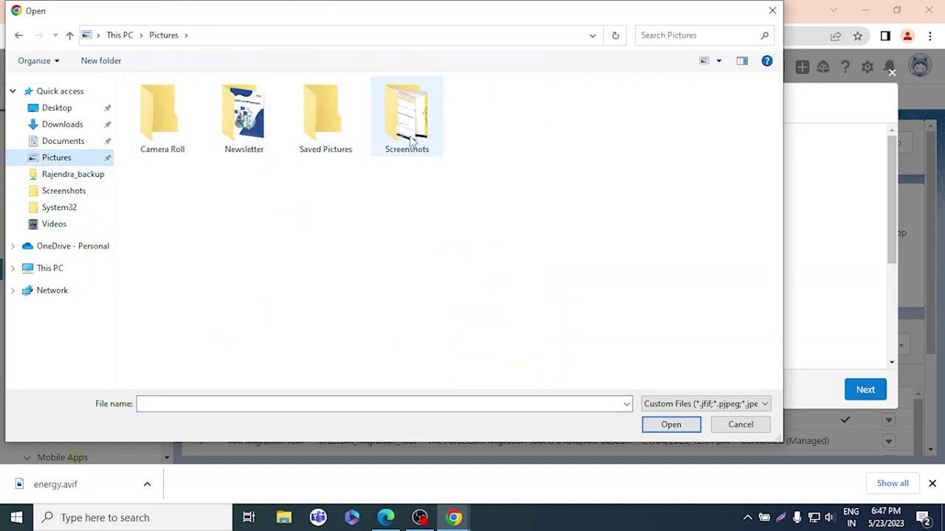
double_click(154, 134)
left_click(19, 37)
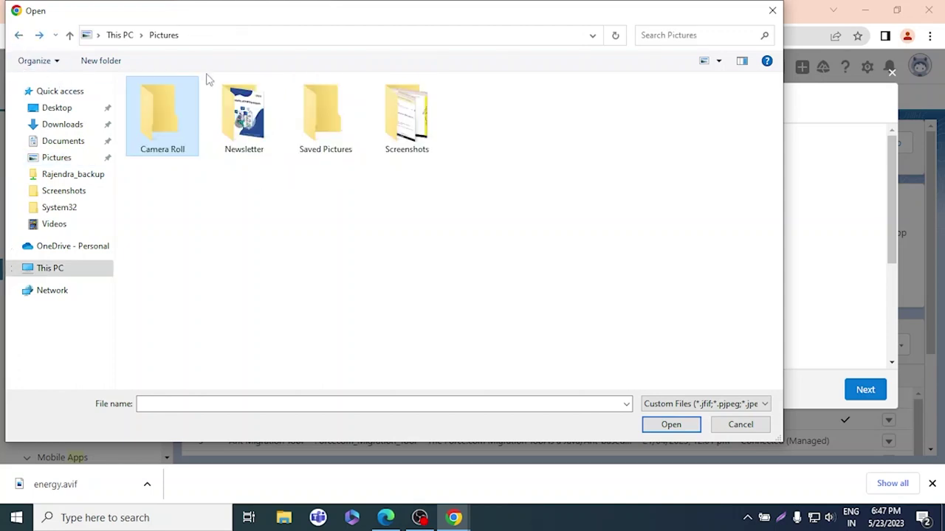
double_click(325, 137)
left_click(19, 35)
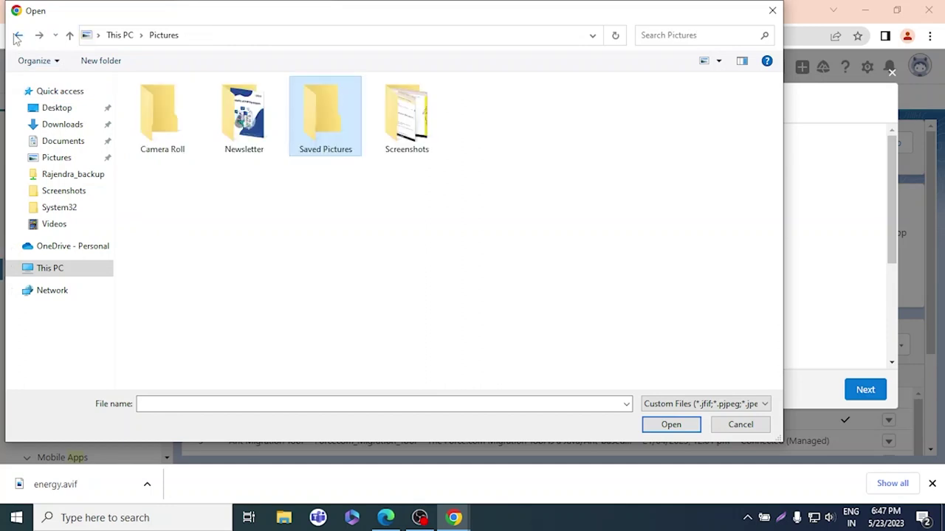
- Upload 1682686053714.jpg from the Newsletter folder in Pictures as the Energy Consultations app's image
double_click(234, 122)
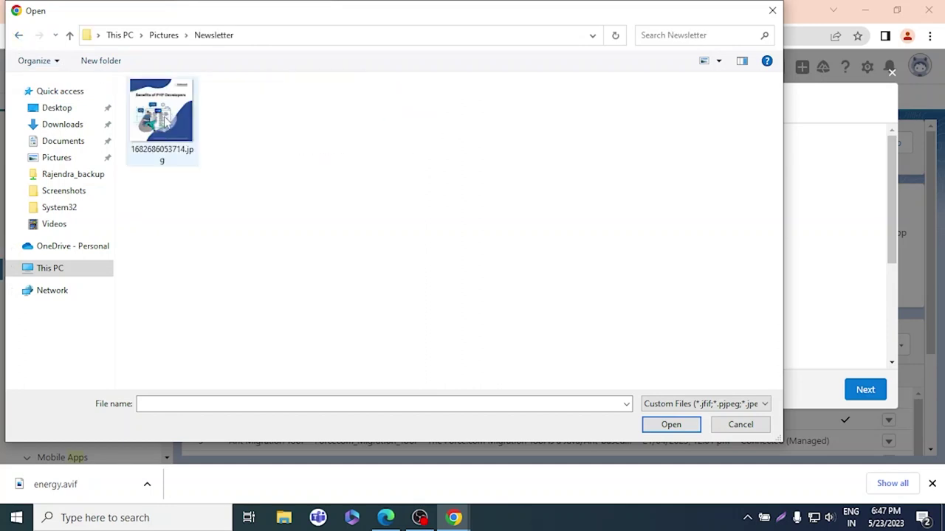
left_click(19, 35)
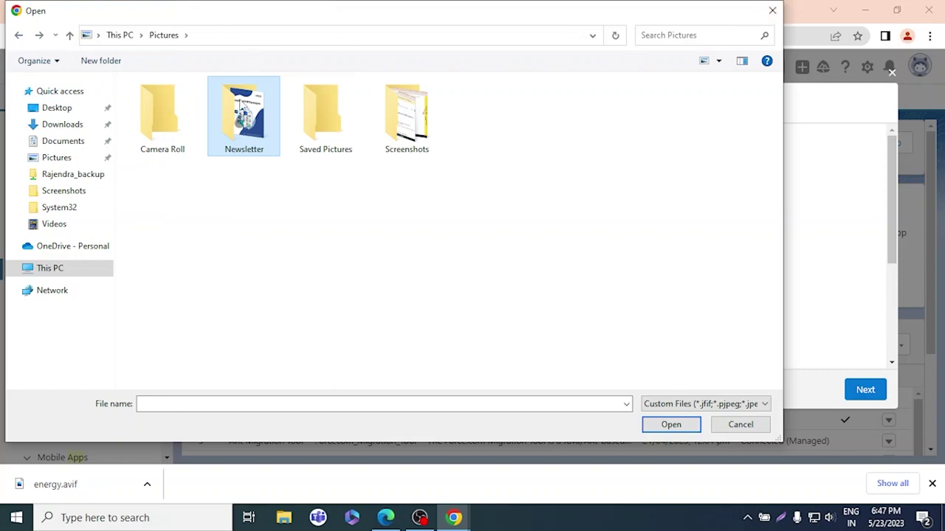
double_click(242, 107)
left_click(157, 122)
left_click(671, 425)
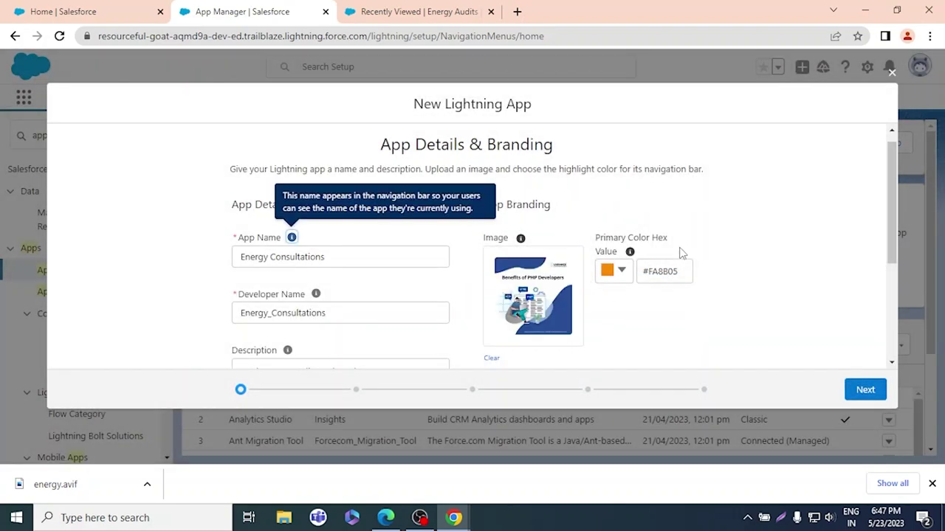
- Review the Energy Consultations app's details, branding and launcher preview, and proceed to the App Options page
scroll(567, 306, "down", 3)
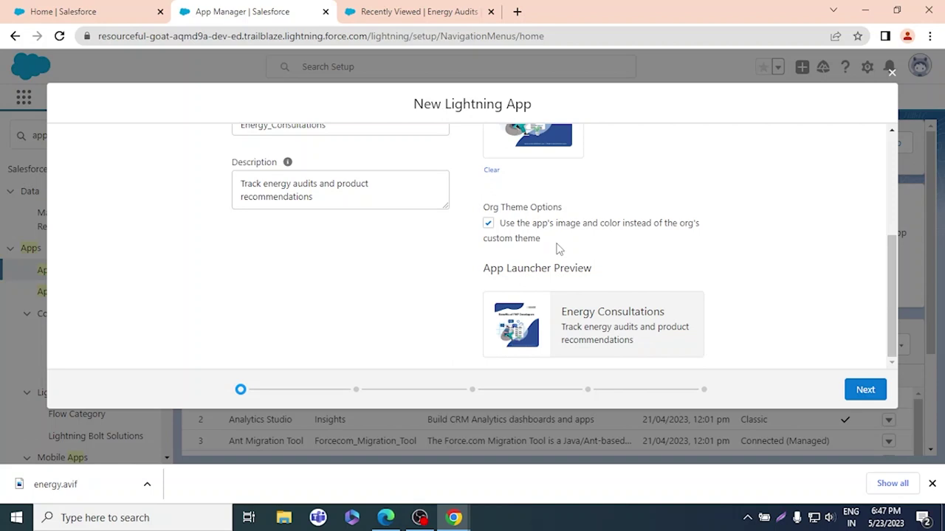
scroll(559, 250, "up", 3)
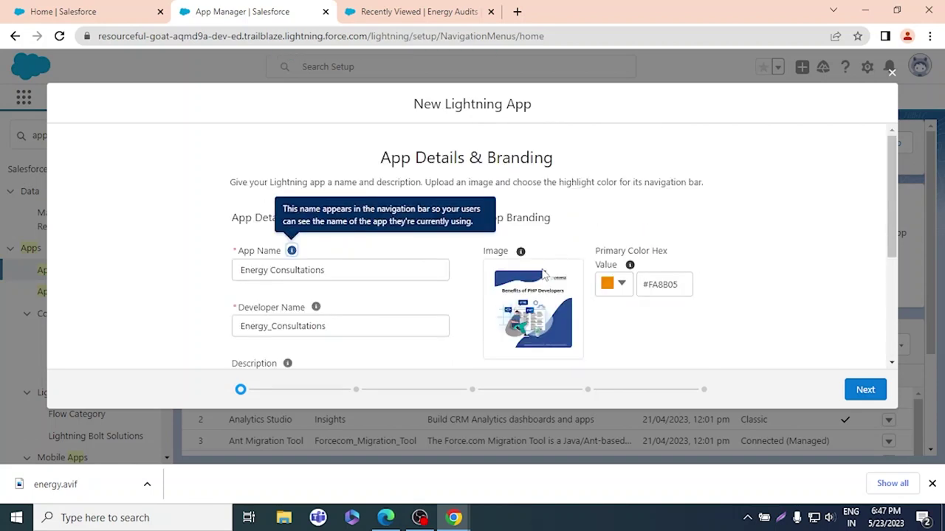
scroll(535, 288, "down", 3)
scroll(531, 289, "up", 3)
left_click(861, 394)
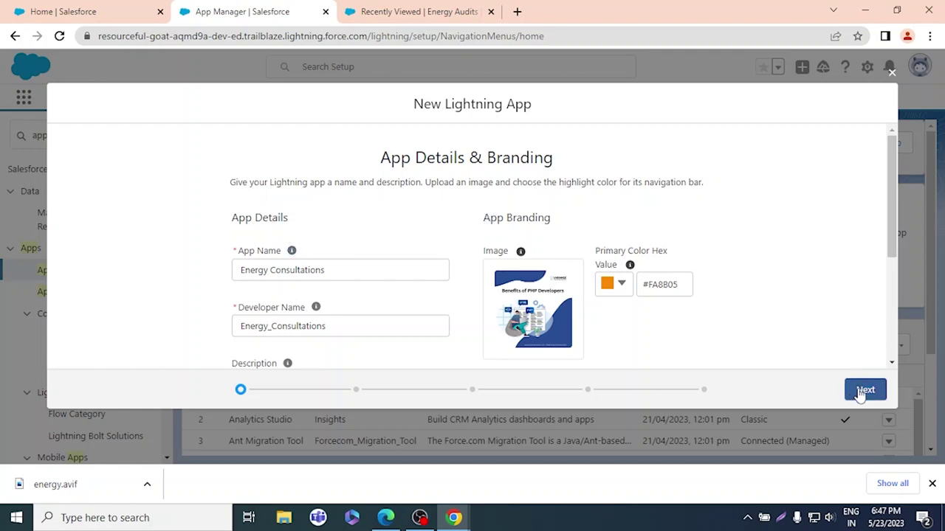
- Check the App Options instruction in the Edge PDF and accept the default App Options in Salesforce
key("alt+Tab")
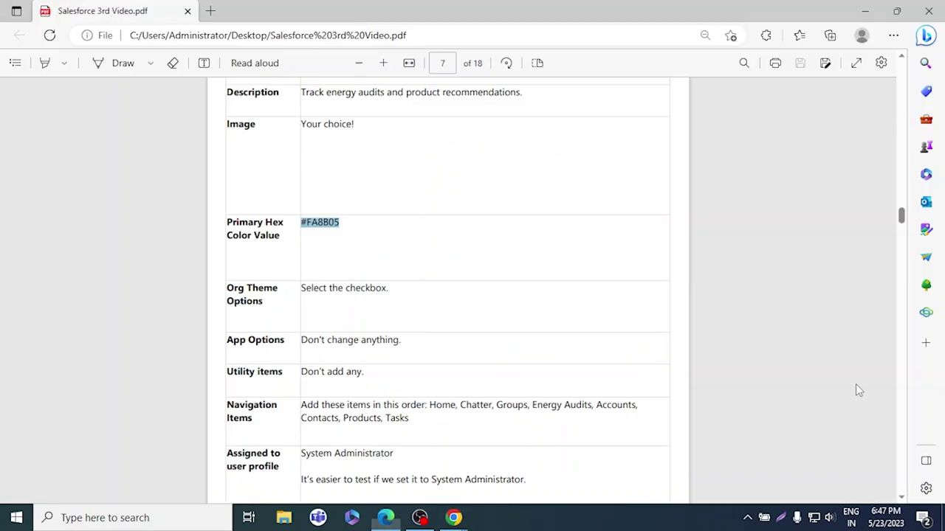
scroll(565, 327, "down", 3)
scroll(565, 327, "up", 3)
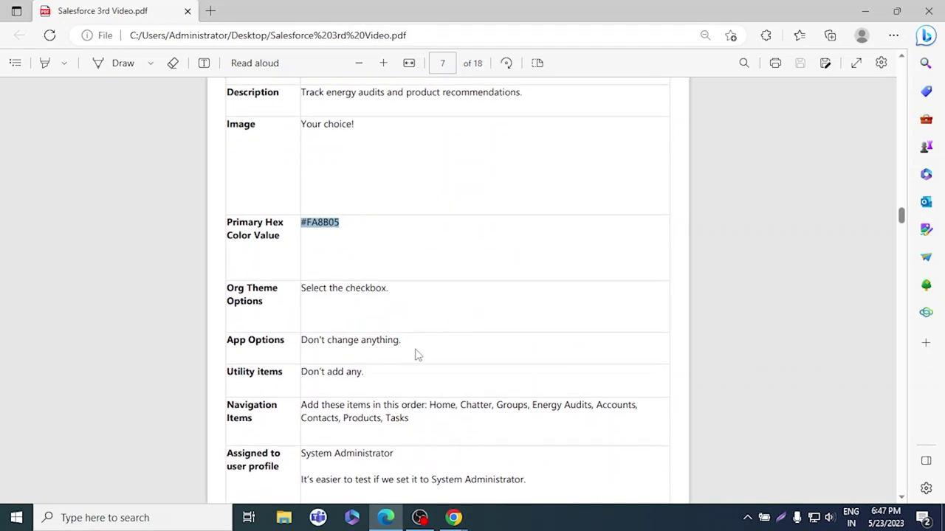
key("alt+Tab")
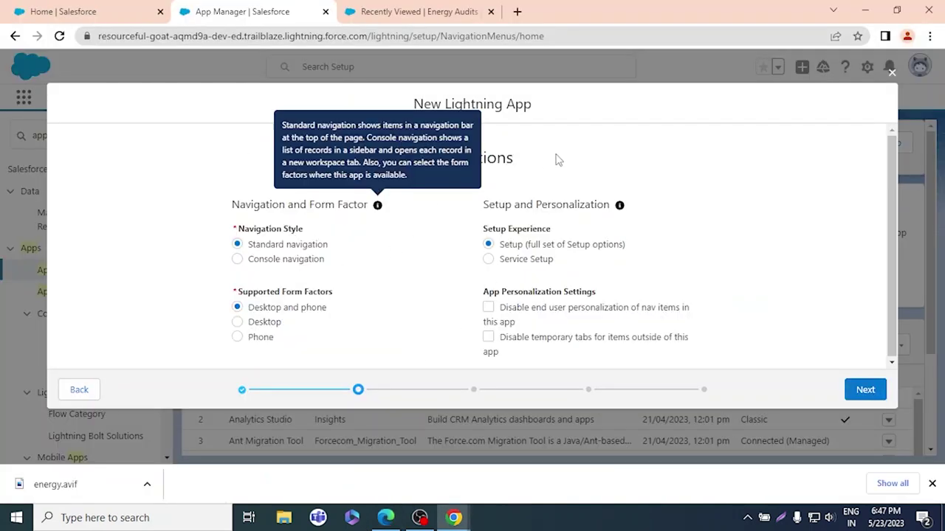
left_click(865, 390)
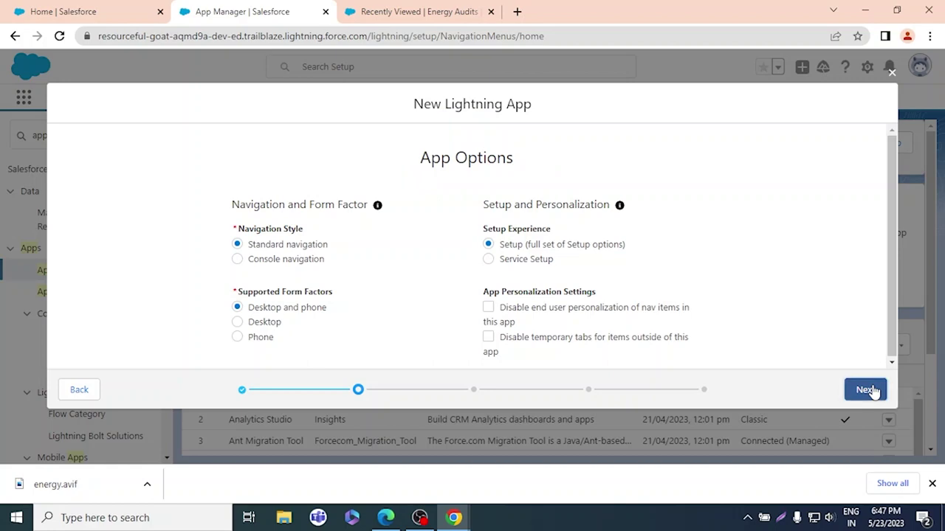
- Check the Utility Items instruction in the Edge PDF, leave the app's utility items empty in Salesforce and proceed to Navigation Items
key("alt+Tab")
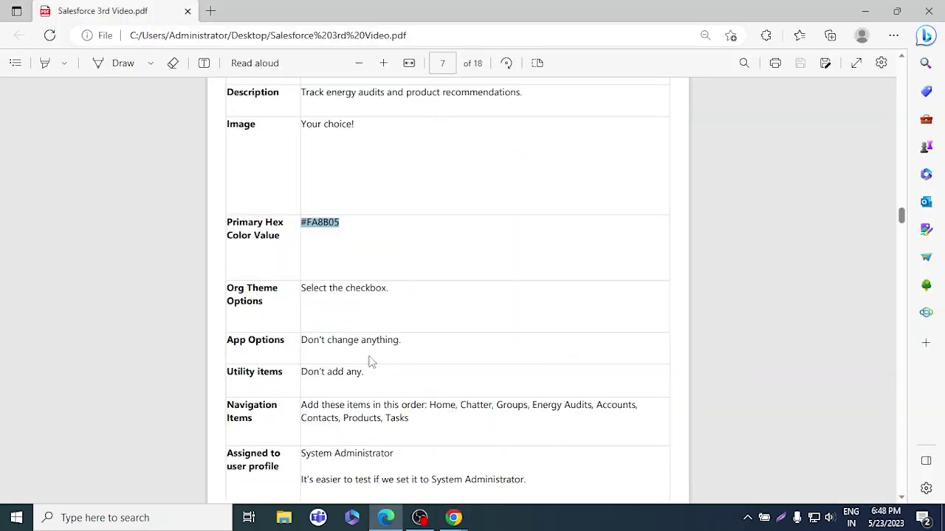
key("alt+Tab")
scroll(785, 324, "down", 3)
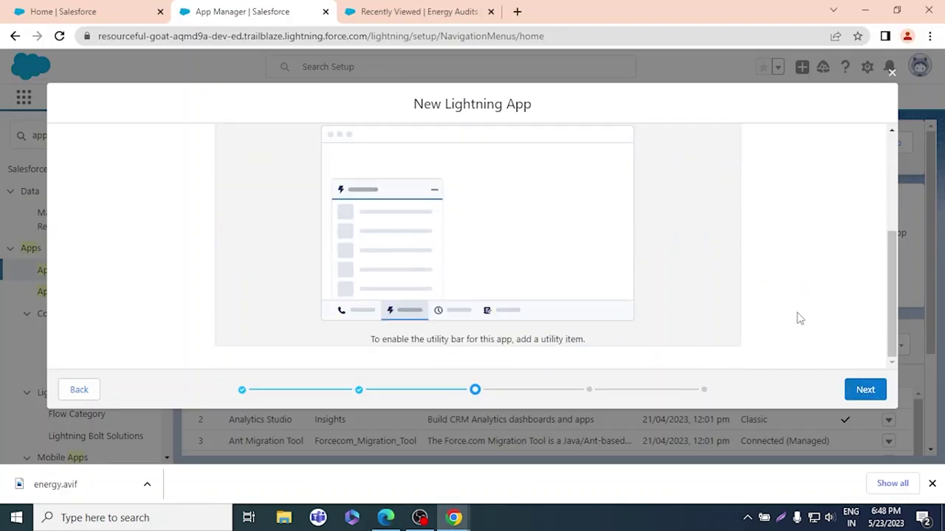
left_click(865, 389)
- Read the required navigation items and their order in the Edge PDF, and glance at the Home and Energy Audits pages in Salesforce
key("alt+Tab")
scroll(593, 353, "down", 2)
scroll(592, 354, "down", 2)
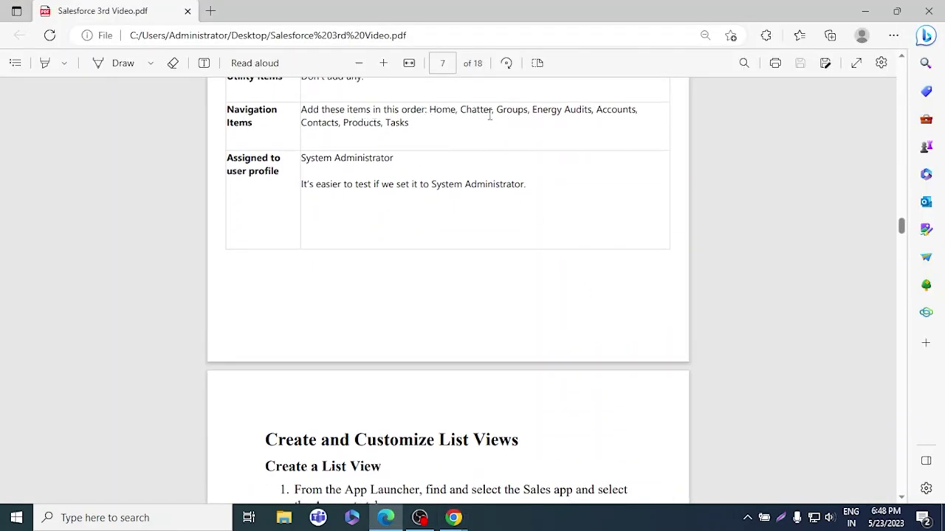
key("alt+Tab")
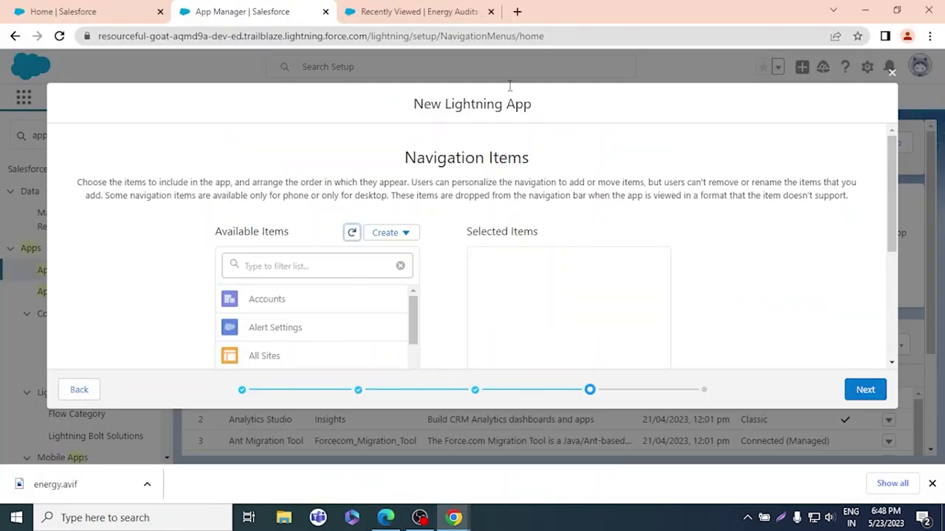
left_click(112, 8)
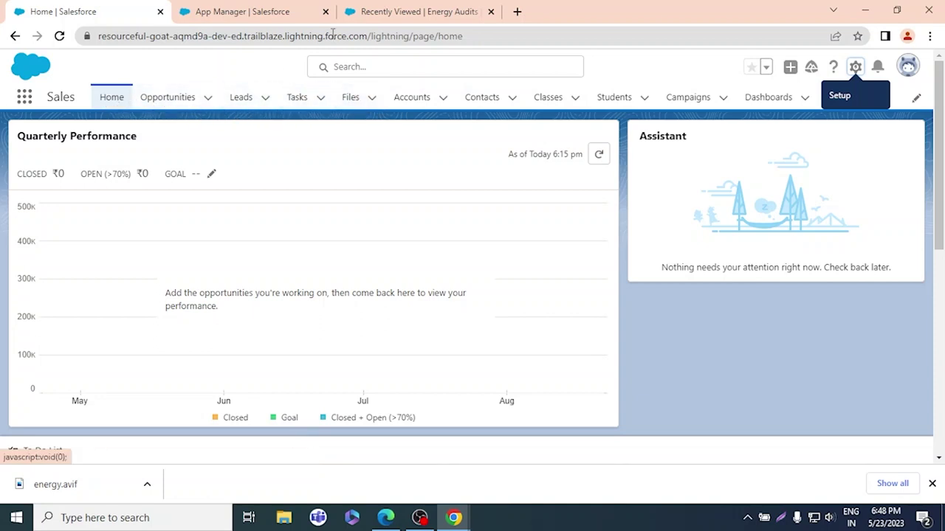
left_click(399, 10)
left_click(249, 10)
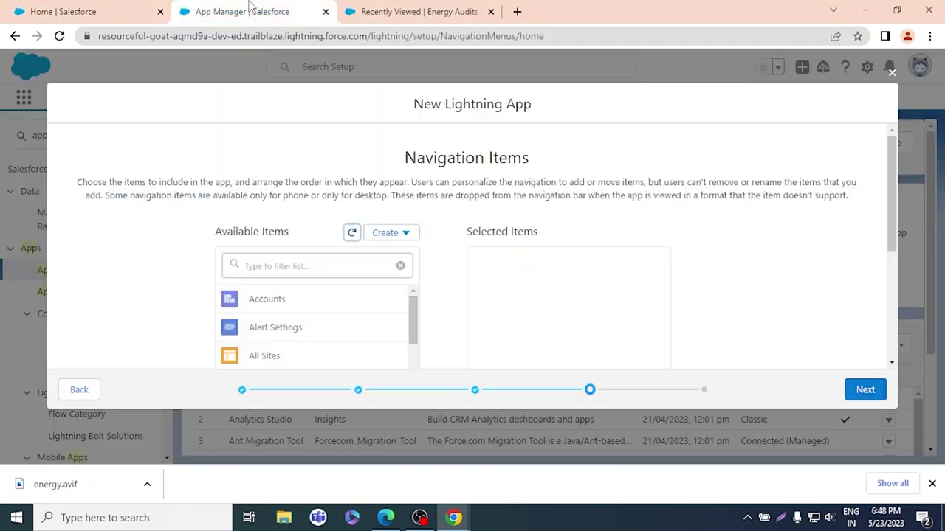
- Add the Home item with the blue list icon as the app's first navigation item
scroll(302, 244, "down", 5)
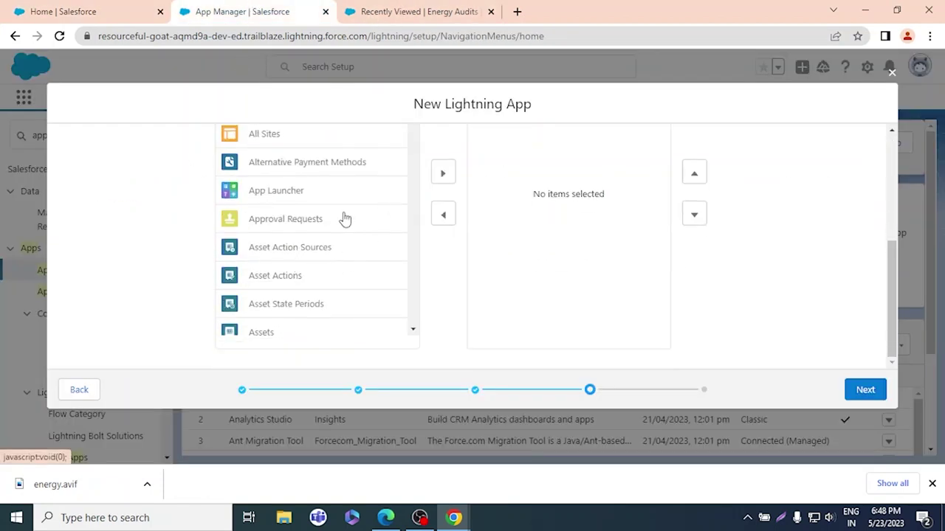
scroll(288, 233, "down", 5)
scroll(287, 234, "down", 5)
scroll(288, 233, "down", 10)
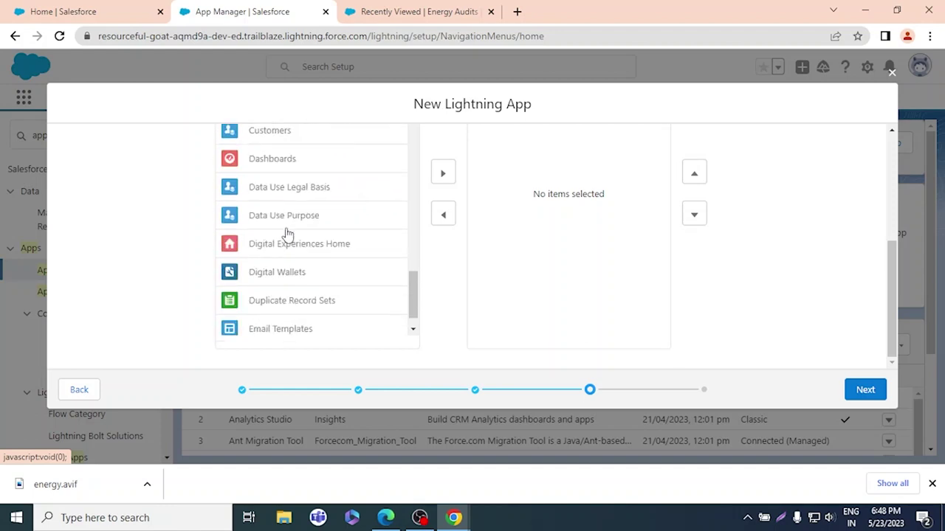
scroll(284, 246, "up", 5)
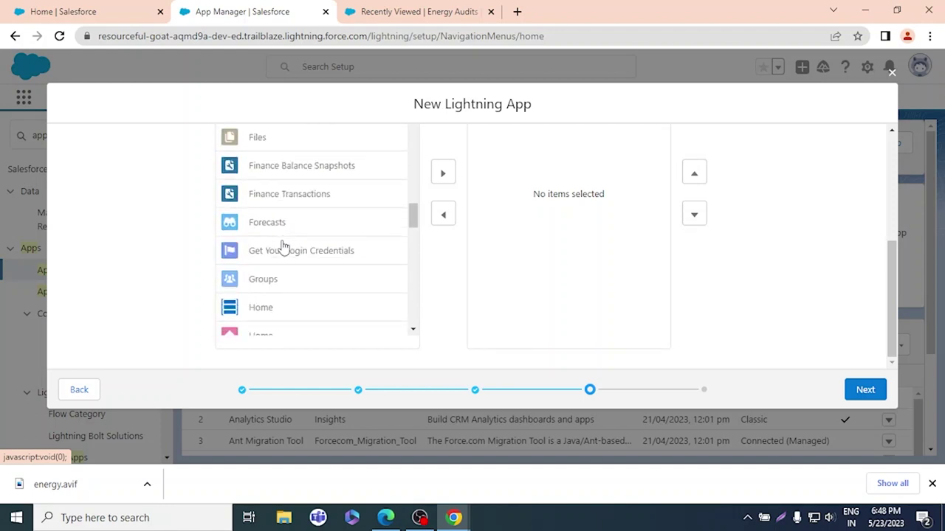
scroll(297, 311, "up", 1)
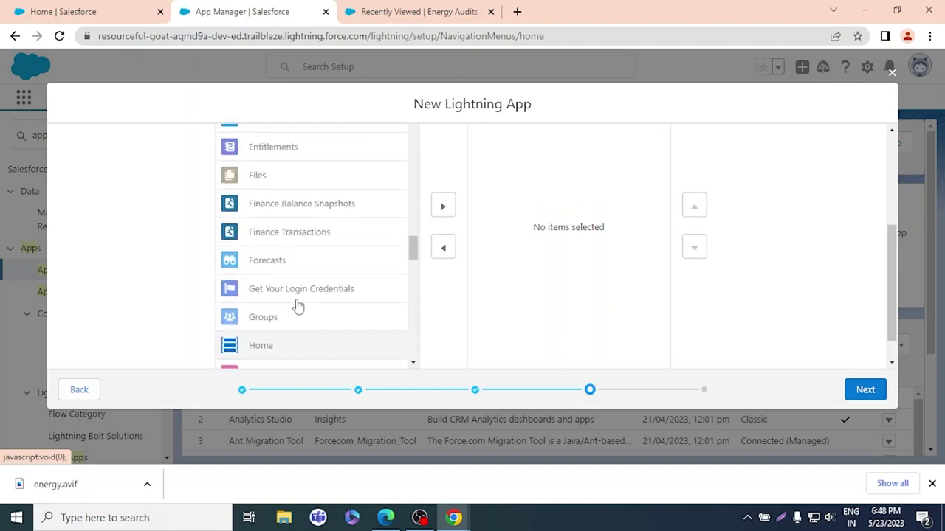
left_click(445, 209)
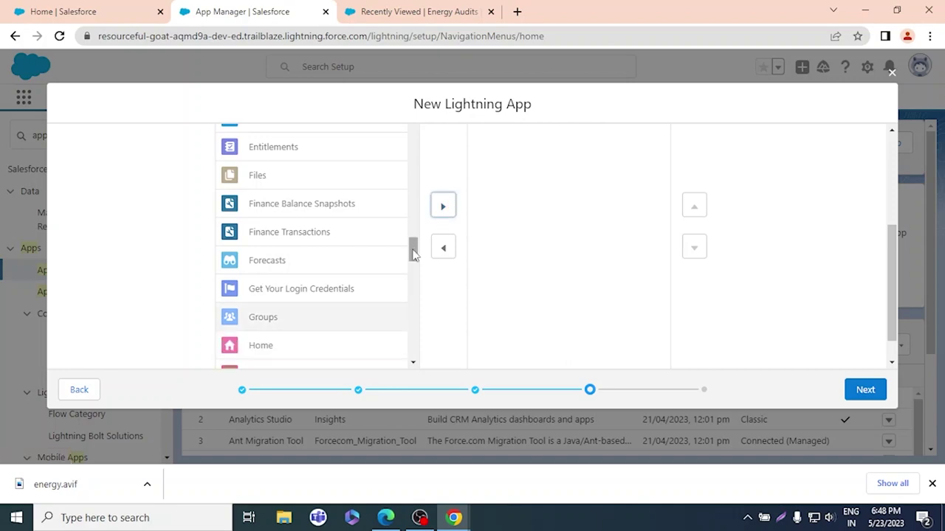
scroll(479, 266, "up", 5)
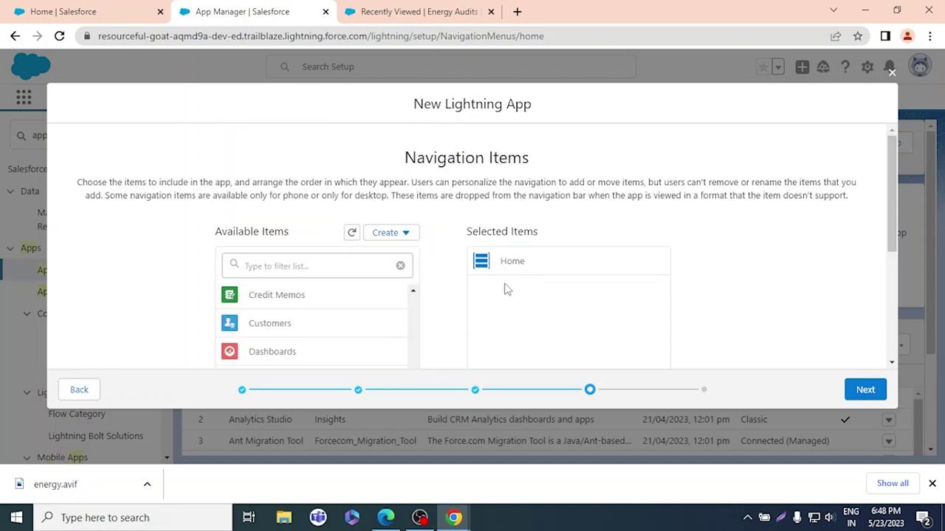
- Recheck the item order in the Edge PDF and add Chatter to the selected navigation items in Salesforce
key("alt+Tab")
key("alt+Tab")
scroll(333, 281, "down", 5)
scroll(334, 262, "up", 3)
scroll(335, 262, "up", 3)
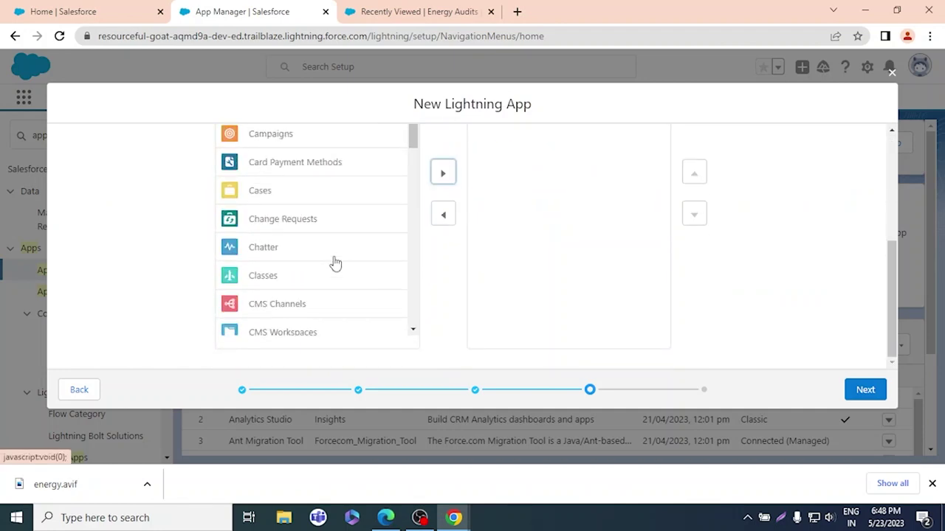
left_click(329, 253)
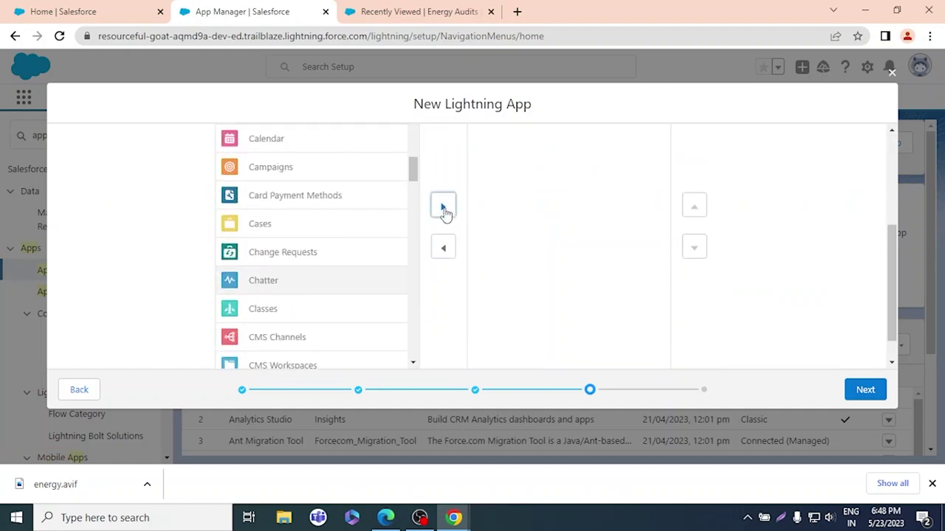
left_click(445, 208)
- Look up the item after Chatter in the Edge PDF and add Groups to the app's navigation items in Salesforce
key("alt+Tab")
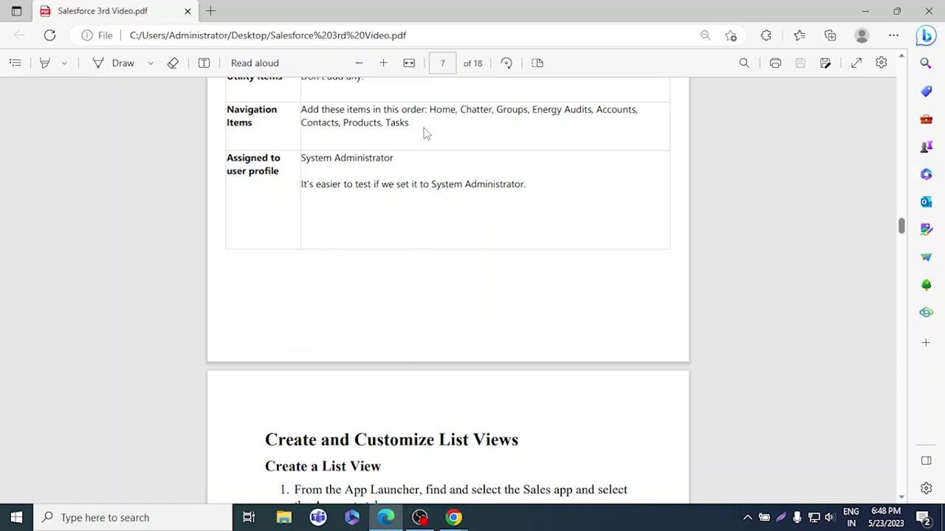
key("alt+Tab")
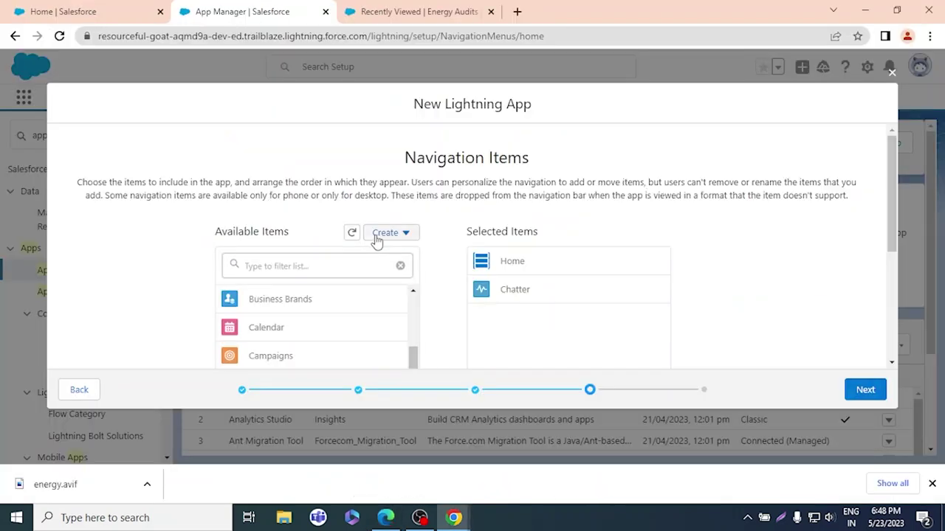
scroll(332, 298, "down", 5)
scroll(451, 183, "down", 3)
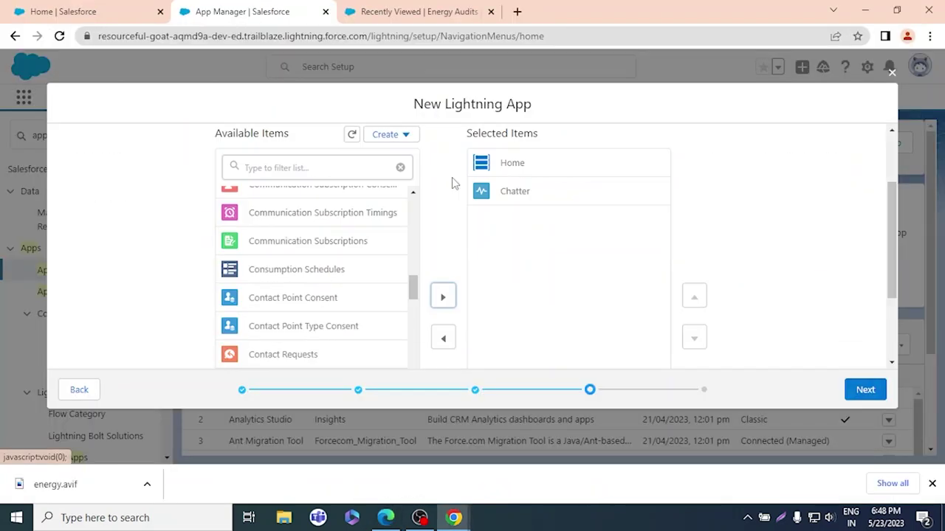
scroll(305, 248, "down", 4)
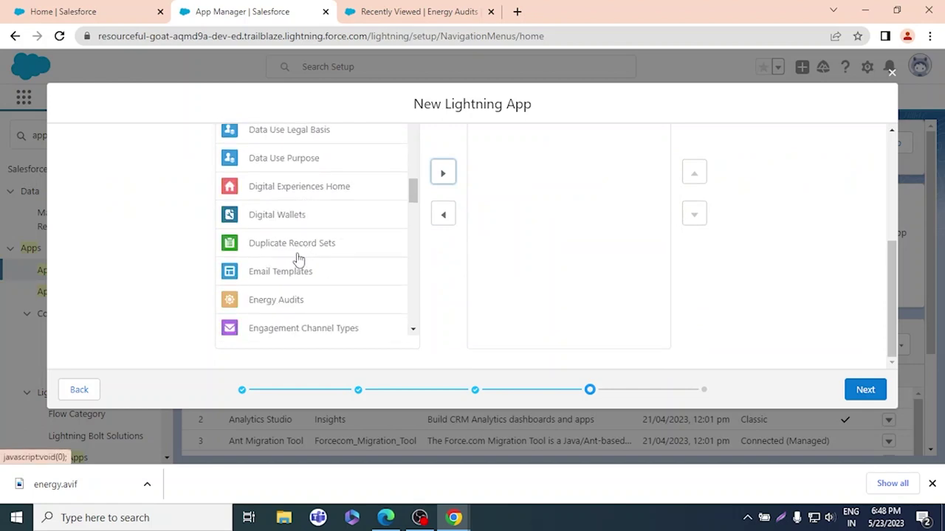
scroll(291, 212, "down", 4)
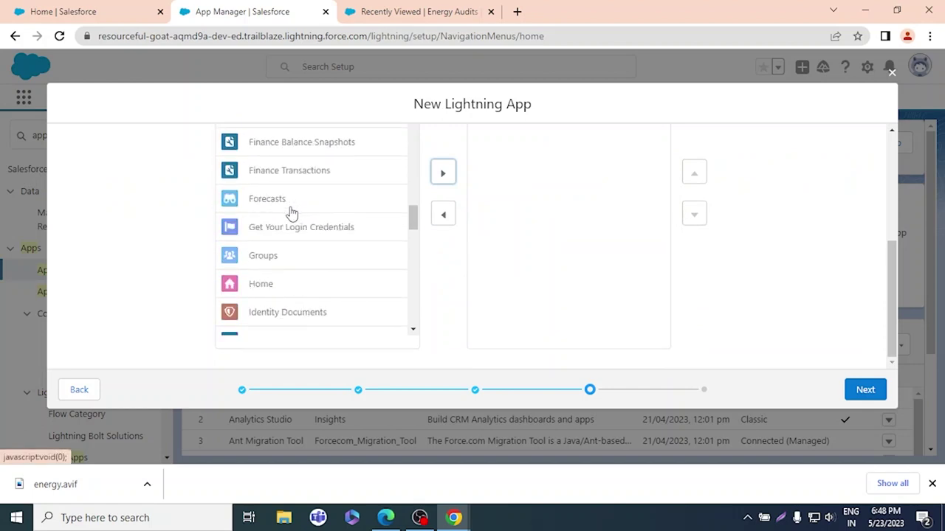
left_click(297, 264)
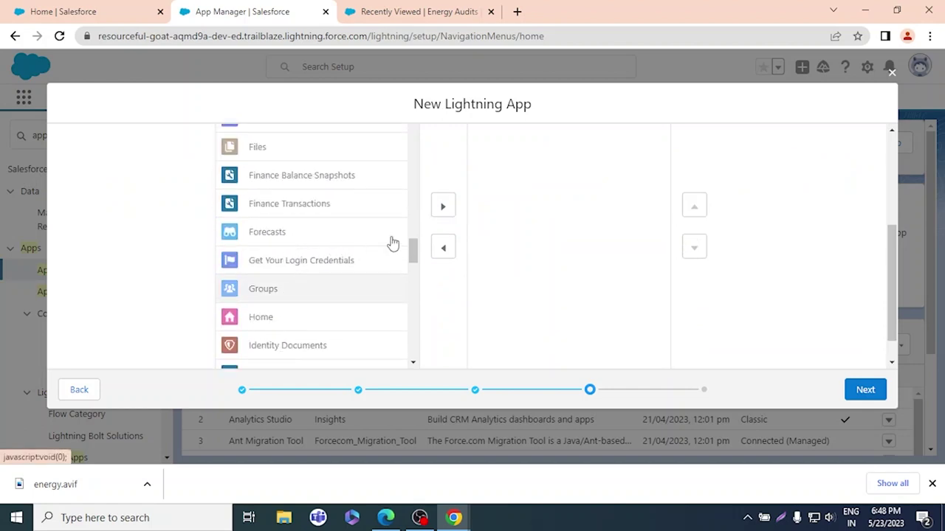
left_click(441, 208)
- Add Energy Audits to the selected navigation items after Groups
scroll(342, 257, "up", 4)
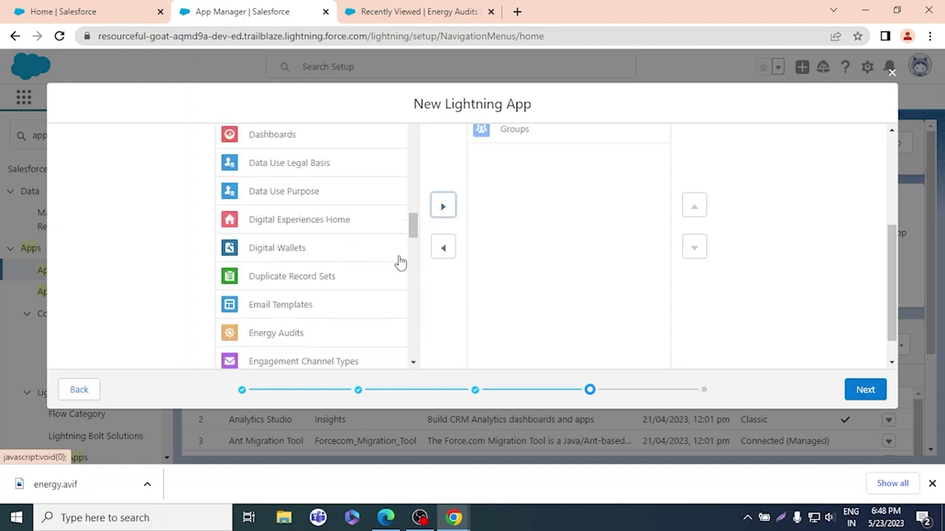
scroll(542, 267, "up", 3)
scroll(371, 266, "down", 5)
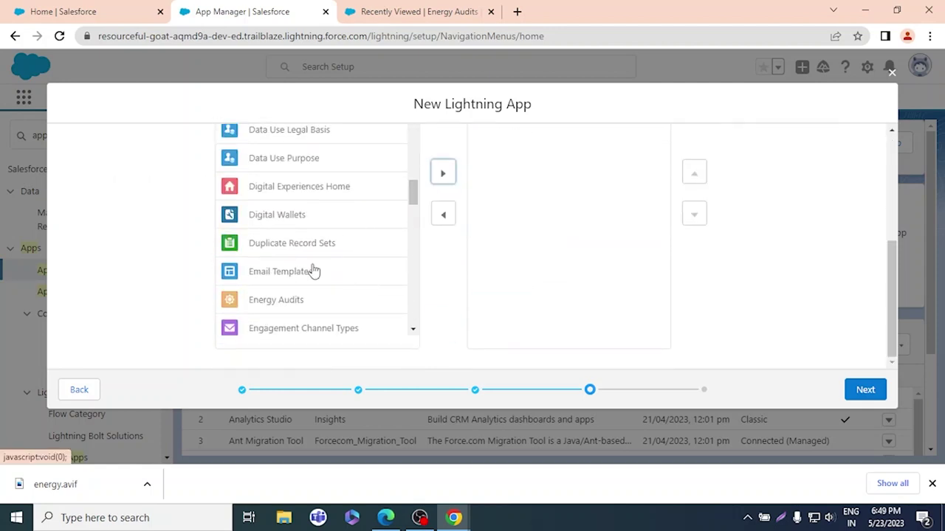
left_click(312, 296)
left_click(442, 208)
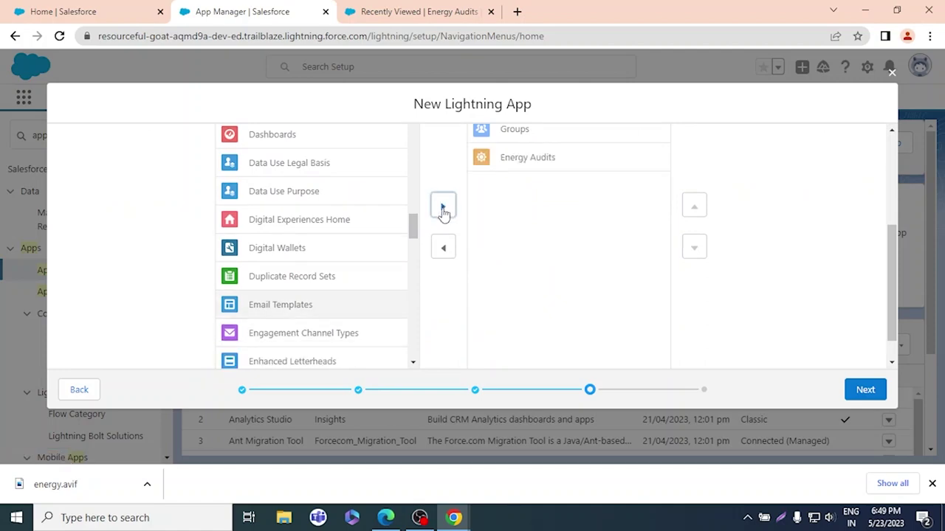
- Consult the Edge PDF's navigation order and add Accounts and Contacts to the selected items in Salesforce
key("alt+Tab")
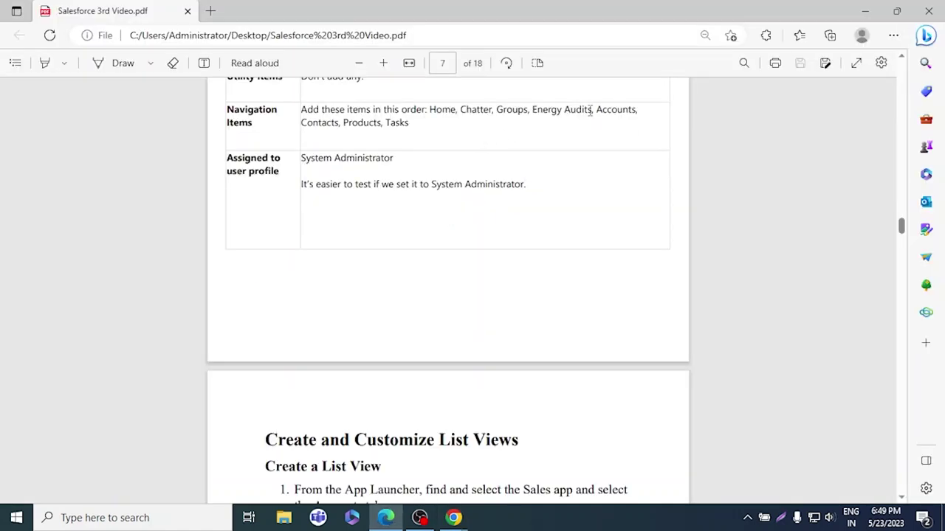
key("alt+Tab")
scroll(290, 251, "up", 10)
left_click(281, 300)
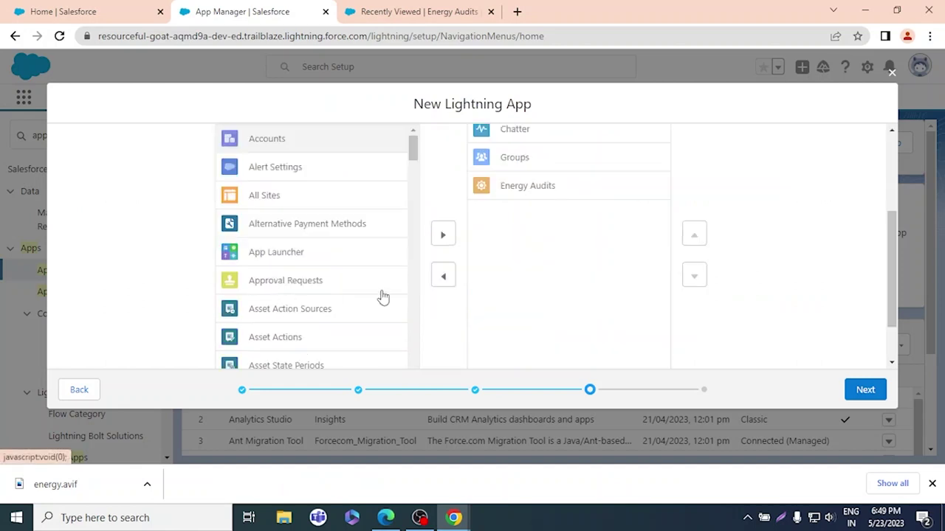
left_click(442, 235)
scroll(287, 253, "down", 15)
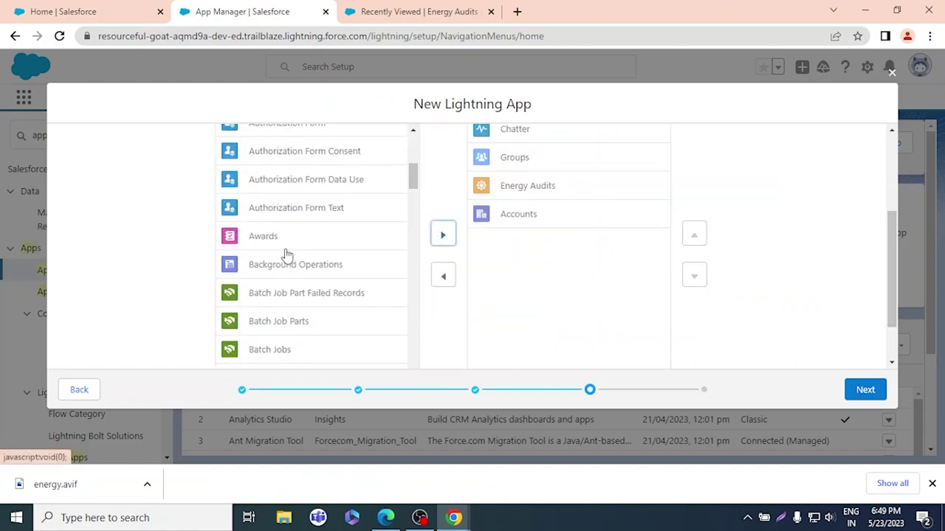
left_click(274, 266)
left_click(442, 235)
- Consult the Edge PDF for the remaining navigation items and add Products and Tasks to the selected items in Salesforce
key("alt+Tab")
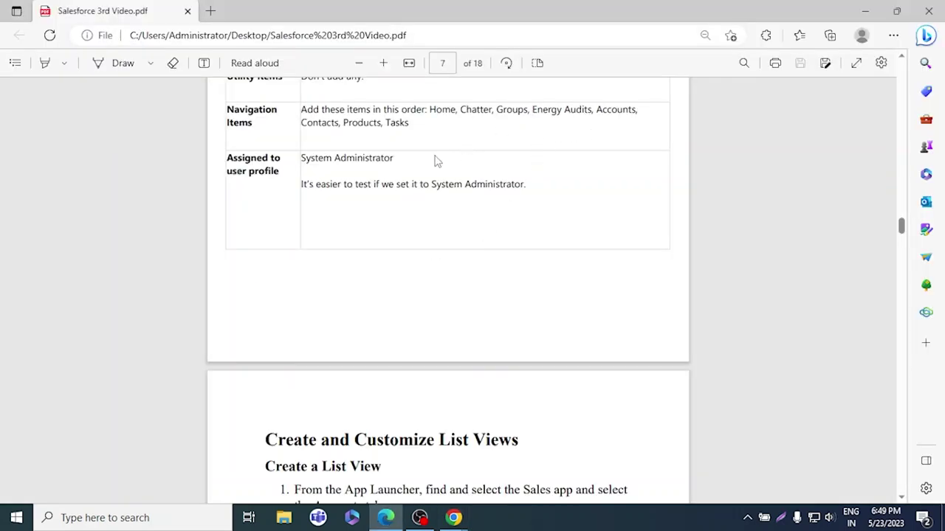
key("alt+Tab")
scroll(291, 279, "down", 20)
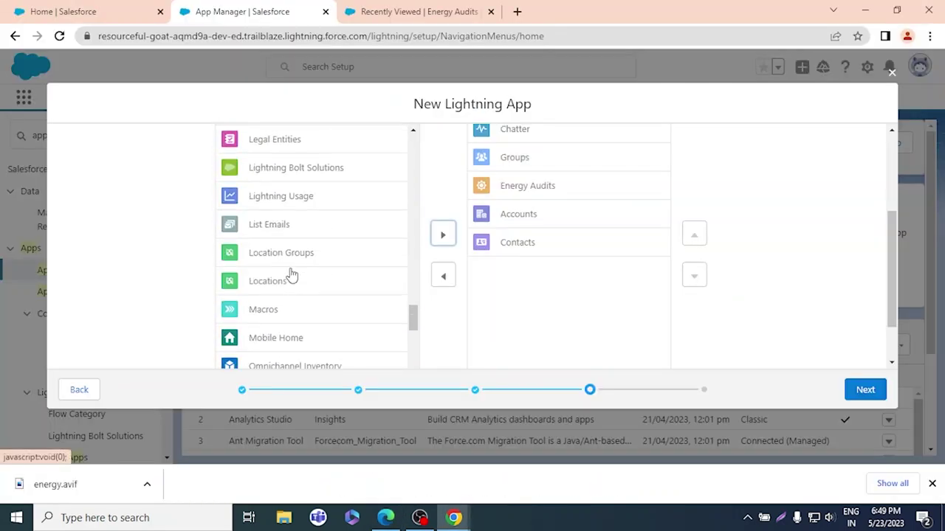
scroll(293, 274, "down", 5)
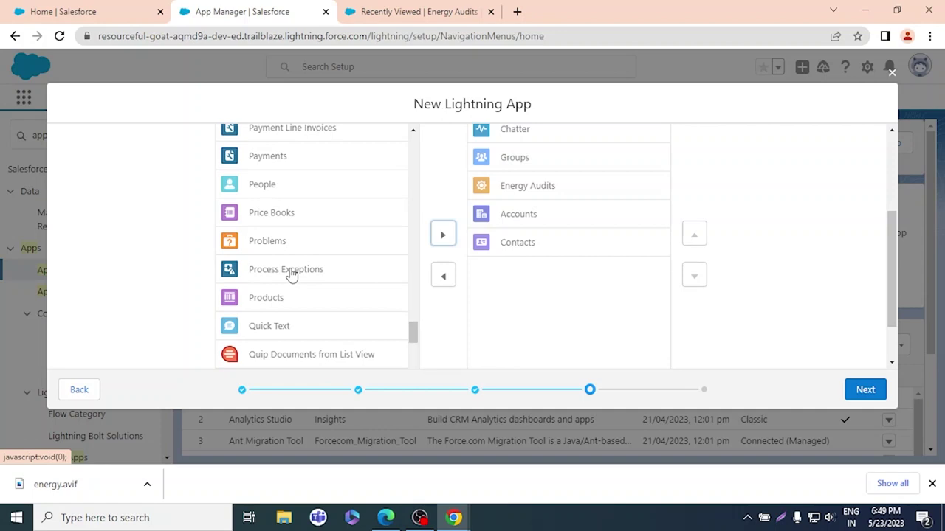
left_click(296, 295)
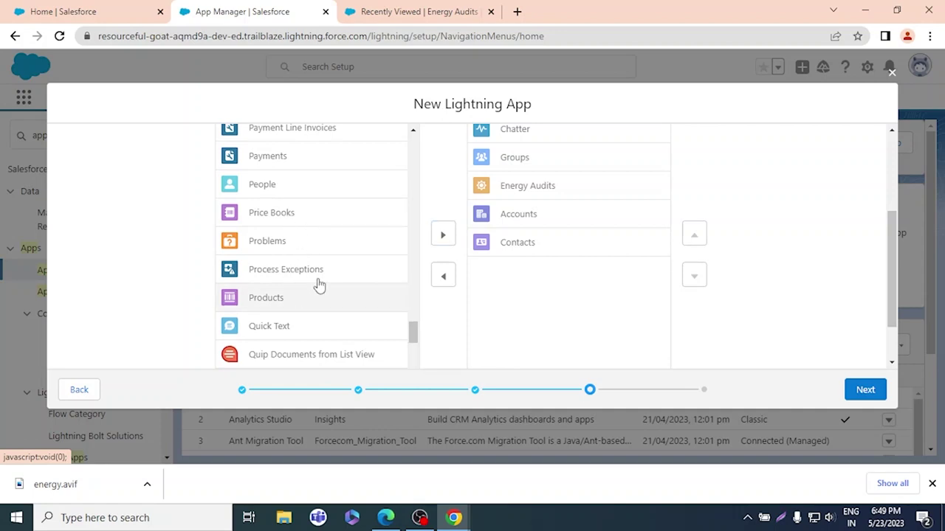
left_click(443, 235)
scroll(306, 263, "down", 6)
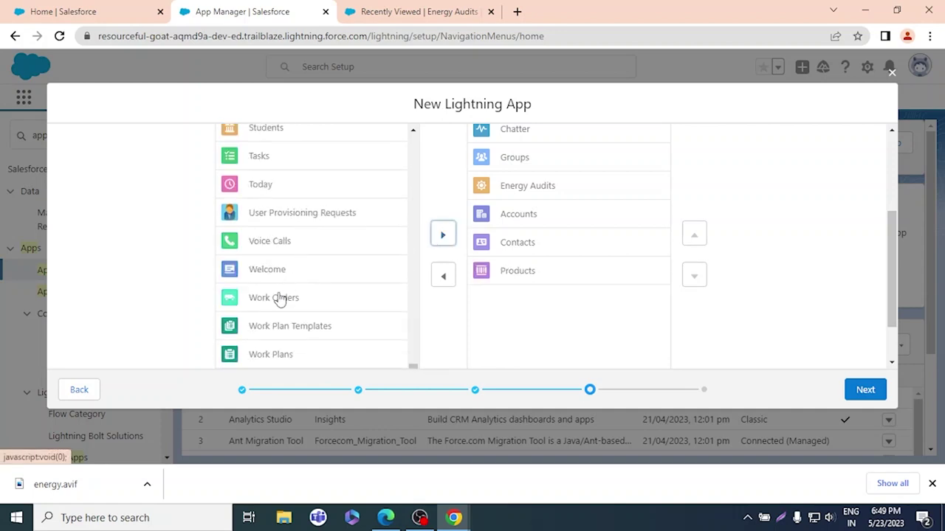
left_click(288, 157)
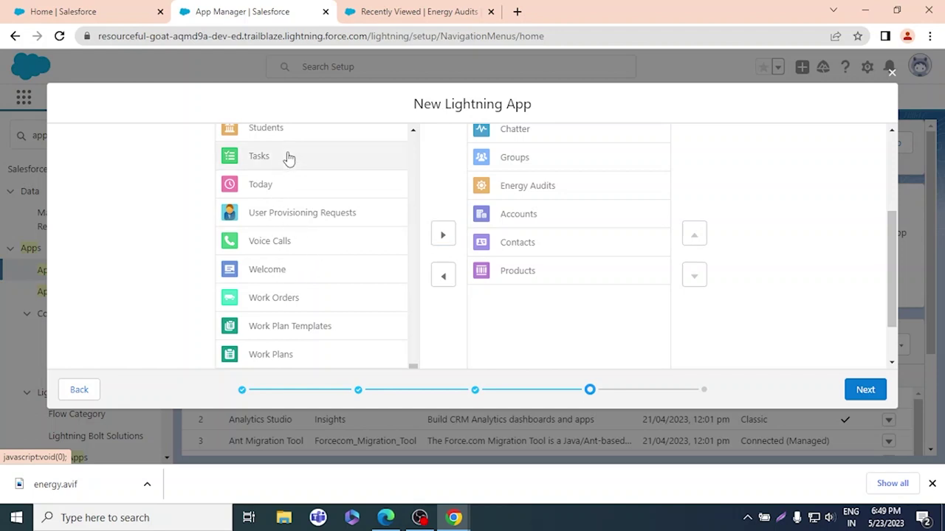
left_click(442, 235)
- Check the user profile instruction in the Edge PDF, proceed to the app's User Profiles page in Salesforce and look over the available profiles
key("alt+Tab")
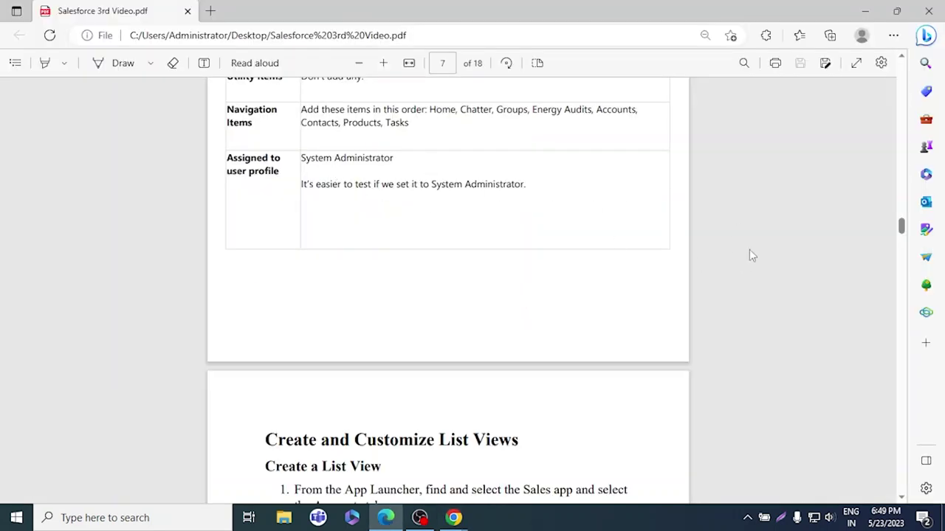
key("alt+Tab")
left_click(864, 389)
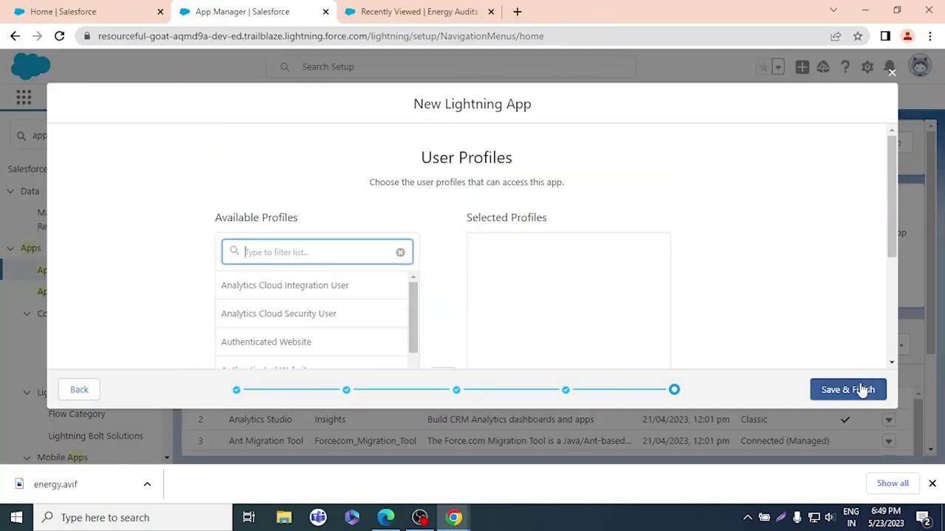
scroll(439, 272, "down", 4)
scroll(411, 268, "up", 4)
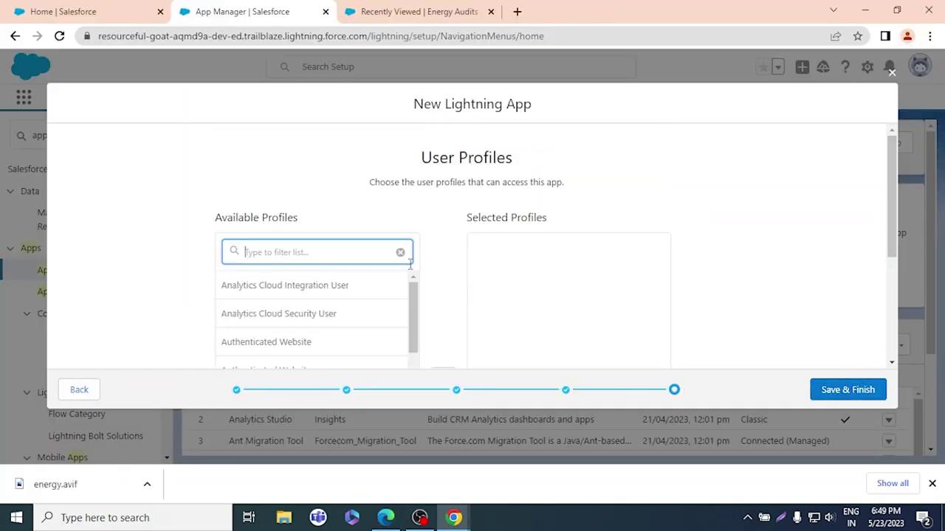
- Add System Administrator to the selected user profiles, then save and finish the Lightning app
scroll(410, 264, "down", 3)
scroll(319, 274, "down", 3)
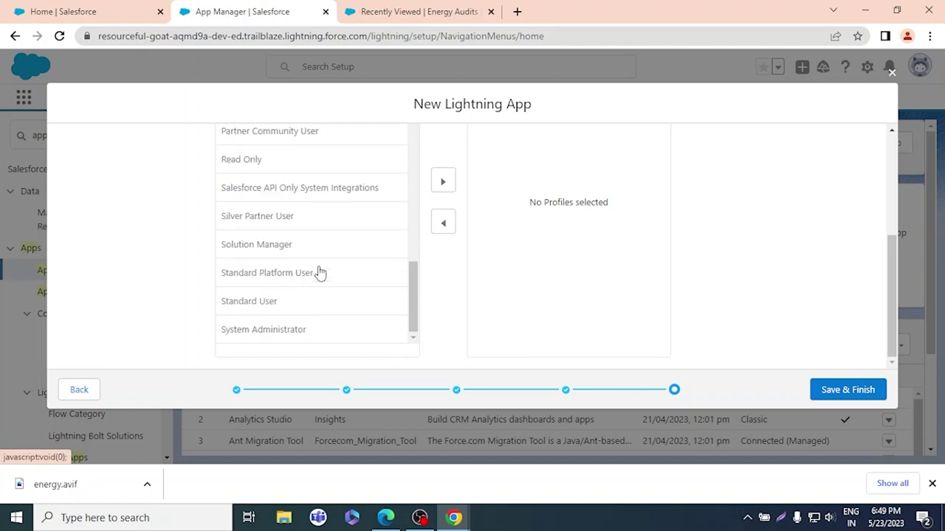
left_click(317, 339)
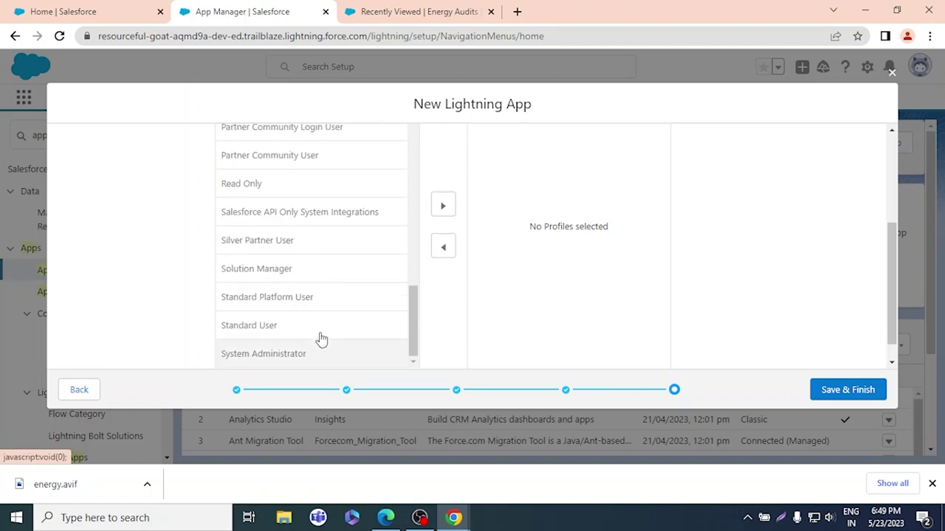
left_click(444, 206)
scroll(612, 268, "up", 3)
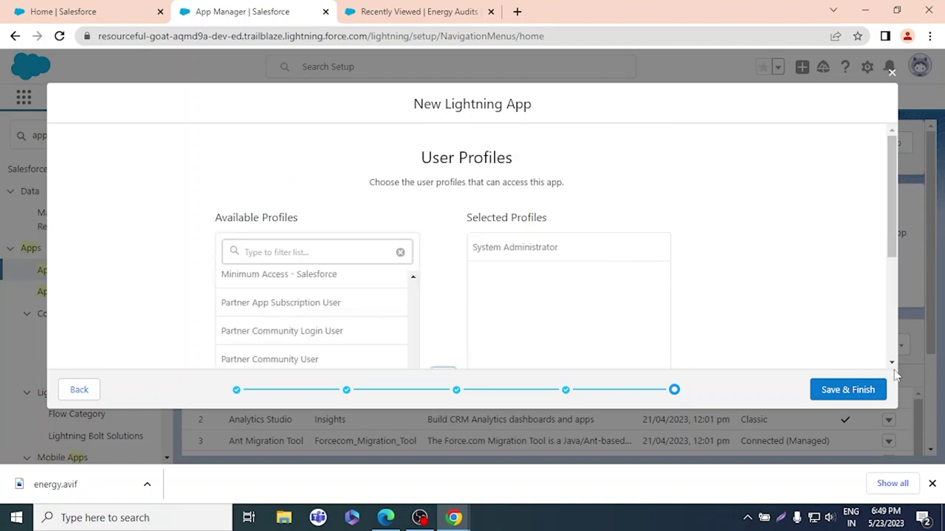
left_click(834, 390)
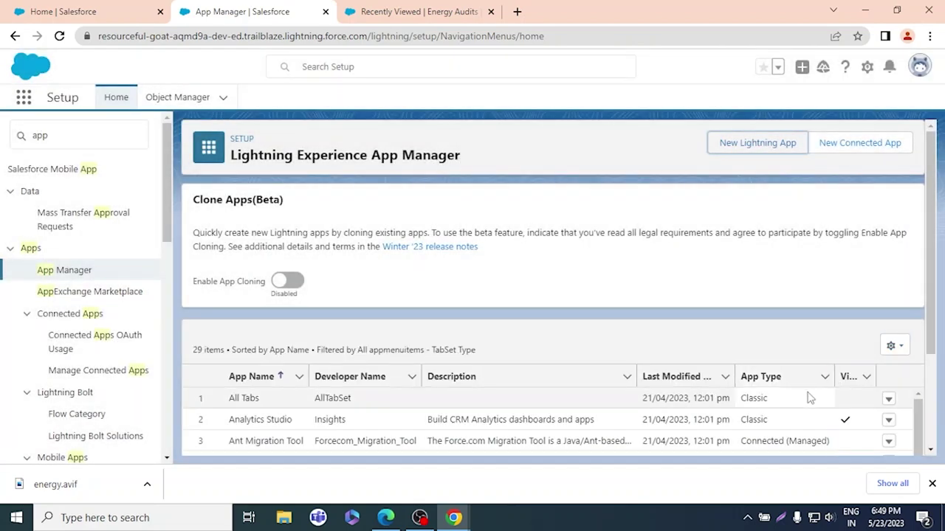
- Review the Energy Consultations settings table in the Edge PDF and return to Salesforce
key("alt+Tab")
scroll(734, 390, "up", 10)
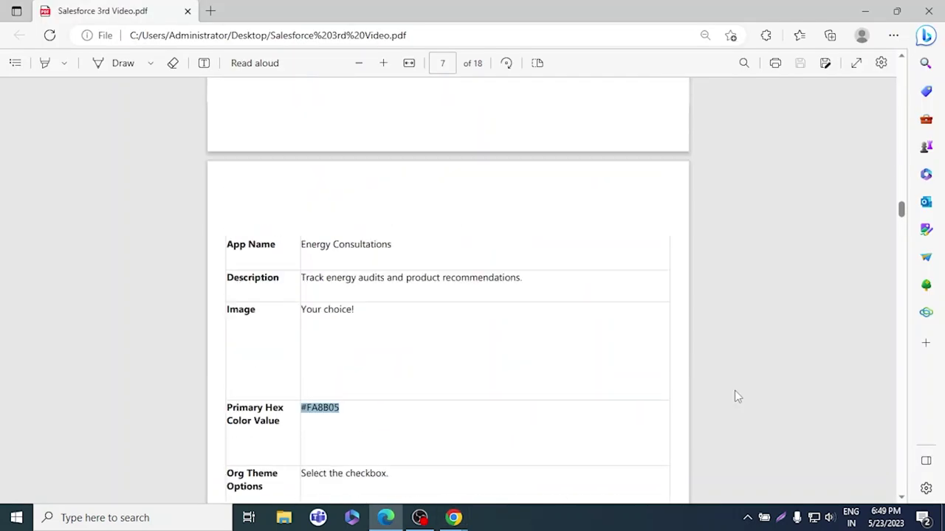
scroll(735, 397, "down", 15)
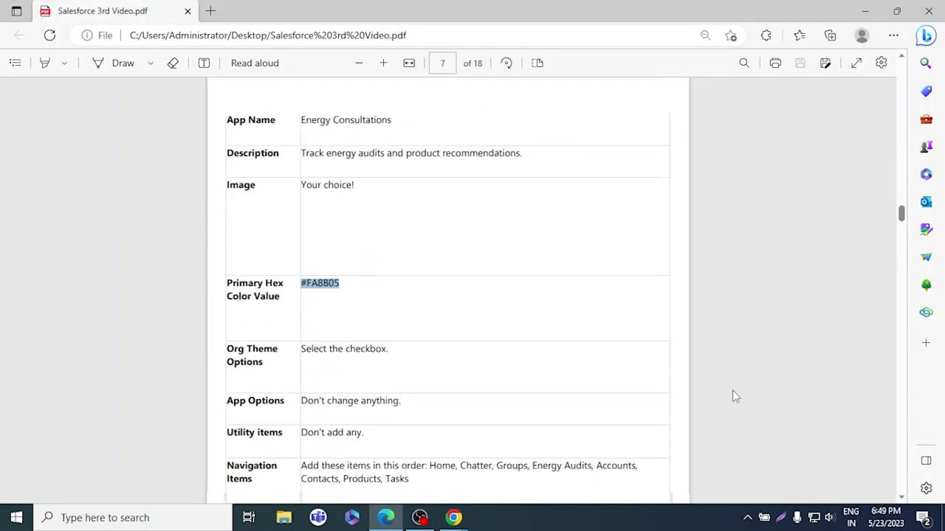
key("alt+Tab")
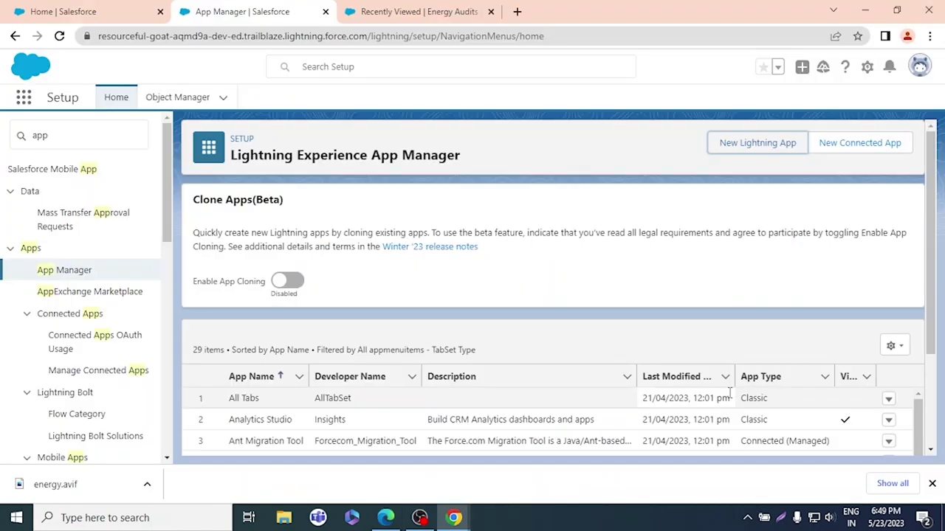
- Find the Energy Consultations app by searching for "ener", launch it, dismiss the Einstein Search notice and show its Energy Audits list
left_click(24, 97)
type("ener")
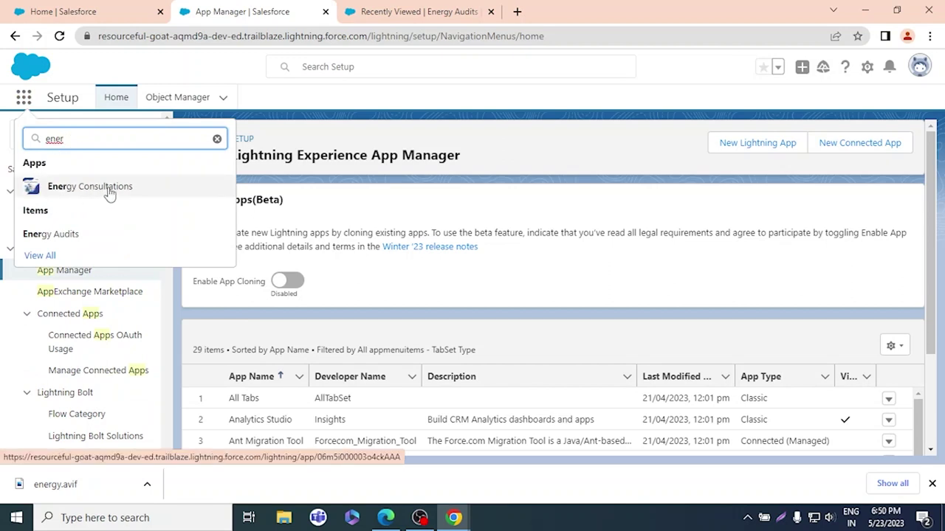
left_click(113, 193)
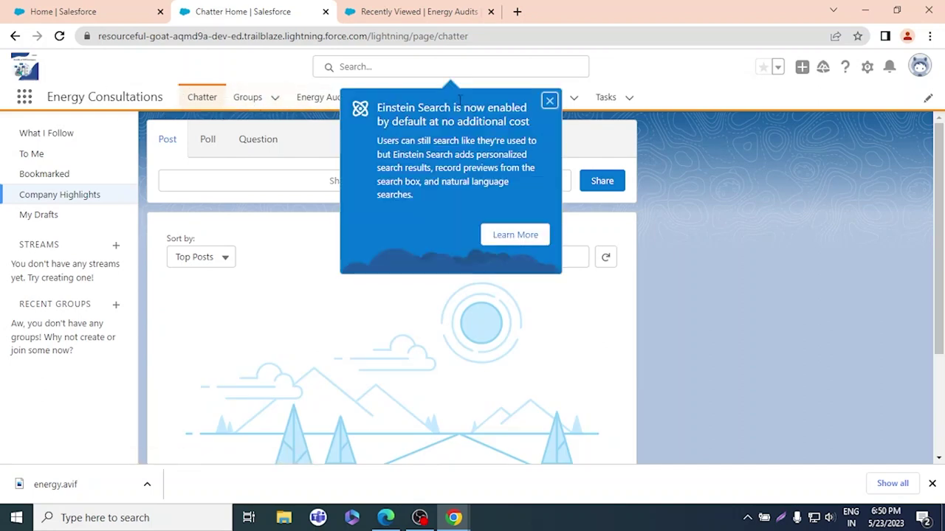
left_click(549, 100)
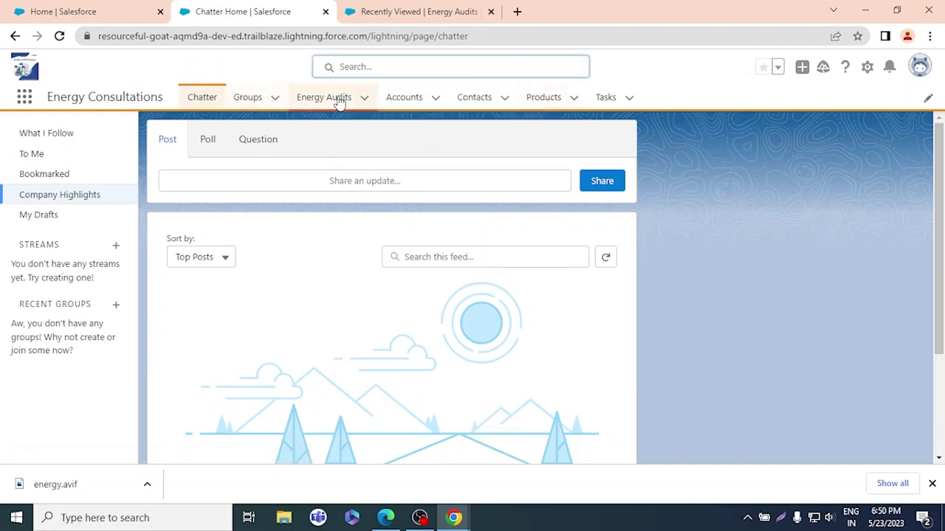
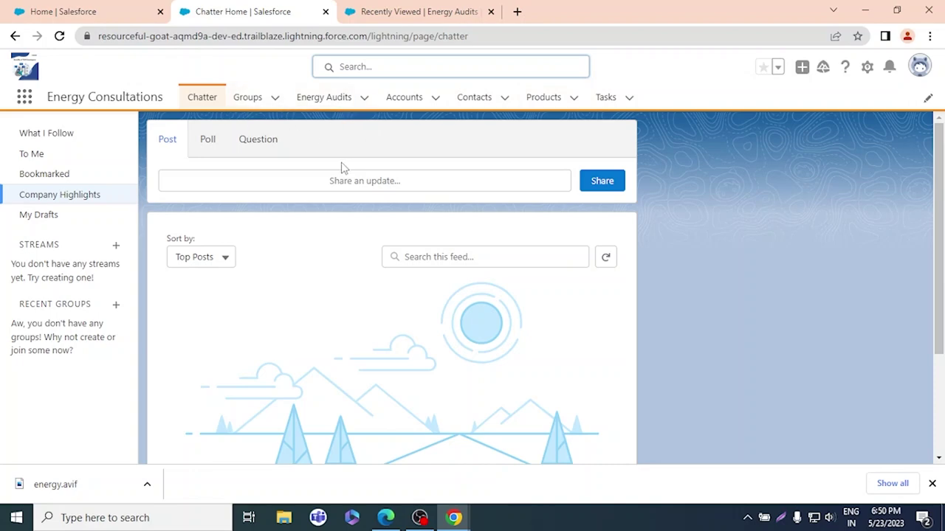
left_click(331, 103)
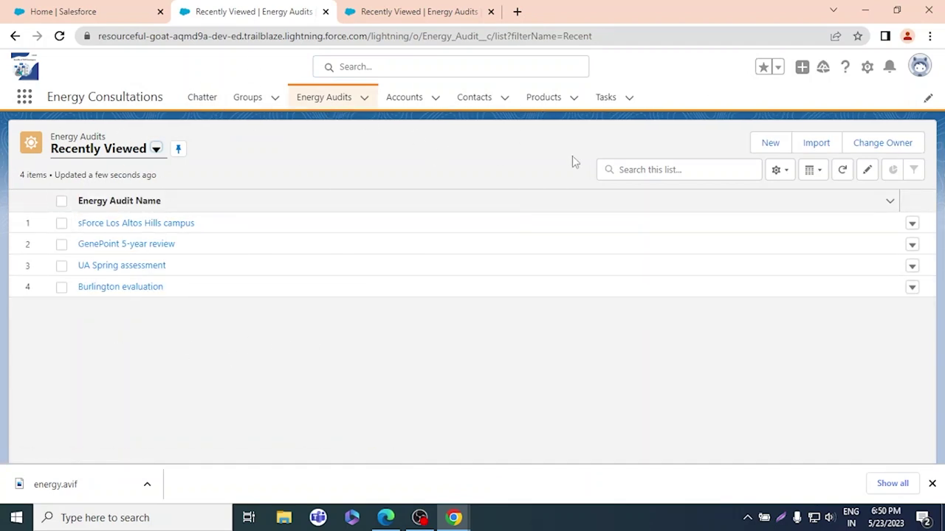
- Compare the Sales app's pages with the Energy Consultations app across the open browser tabs, checking each app's name
left_click(86, 14)
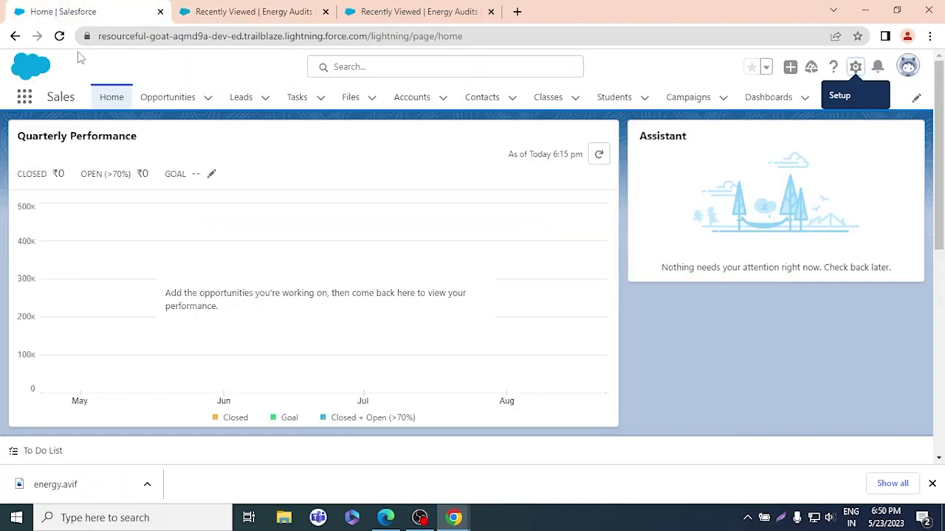
left_click(417, 11)
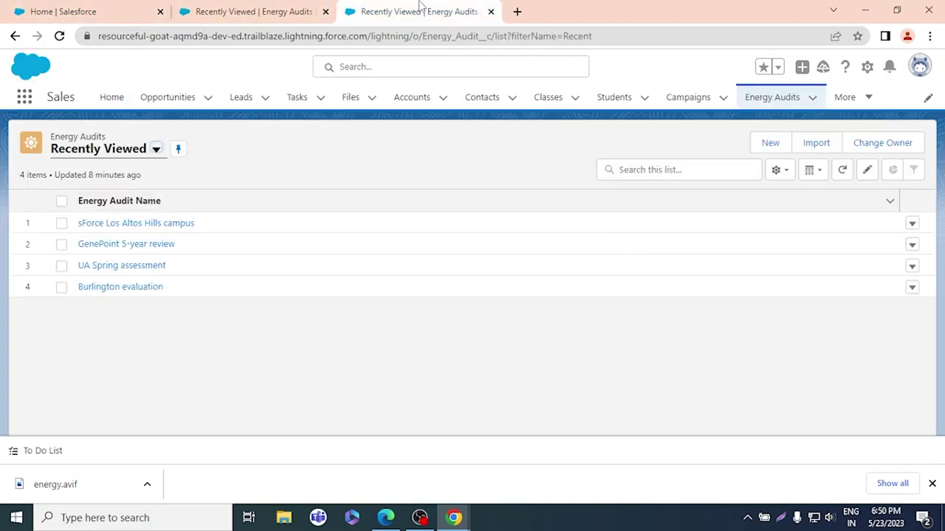
left_click(267, 11)
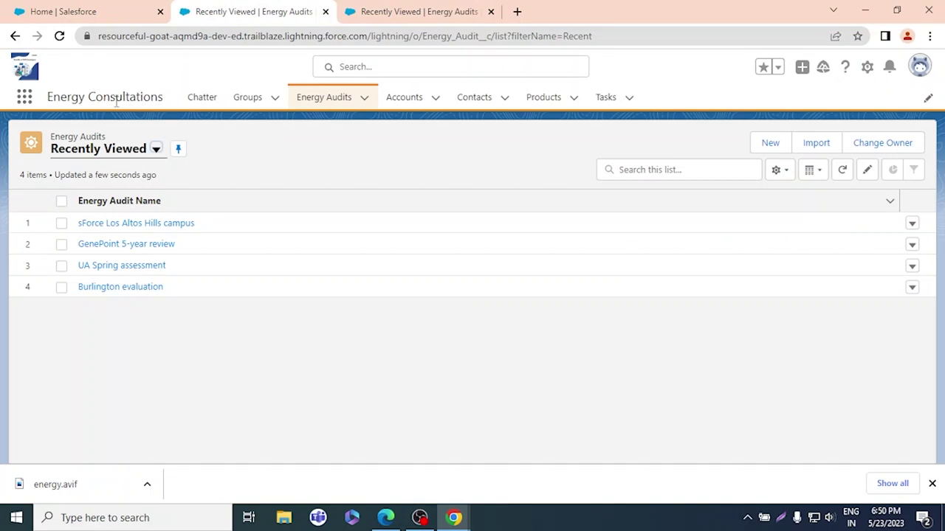
left_click(88, 11)
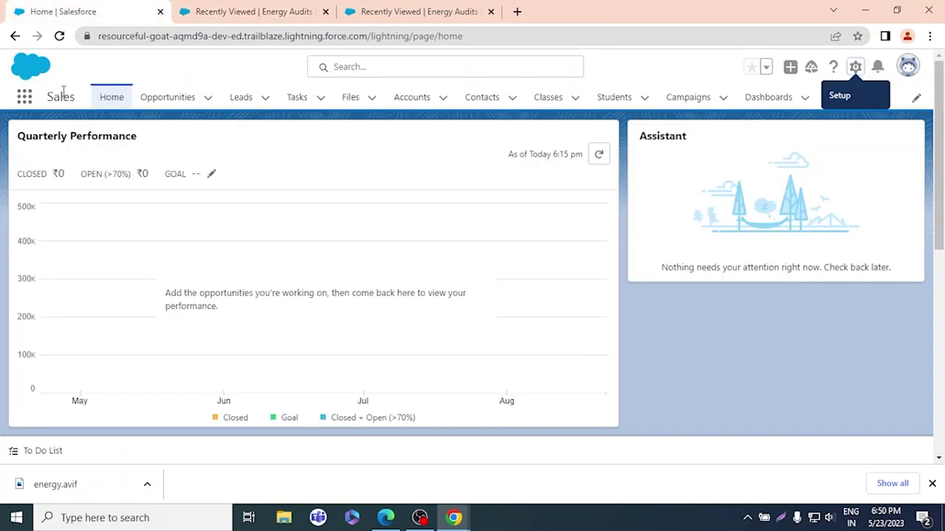
left_click(185, 17)
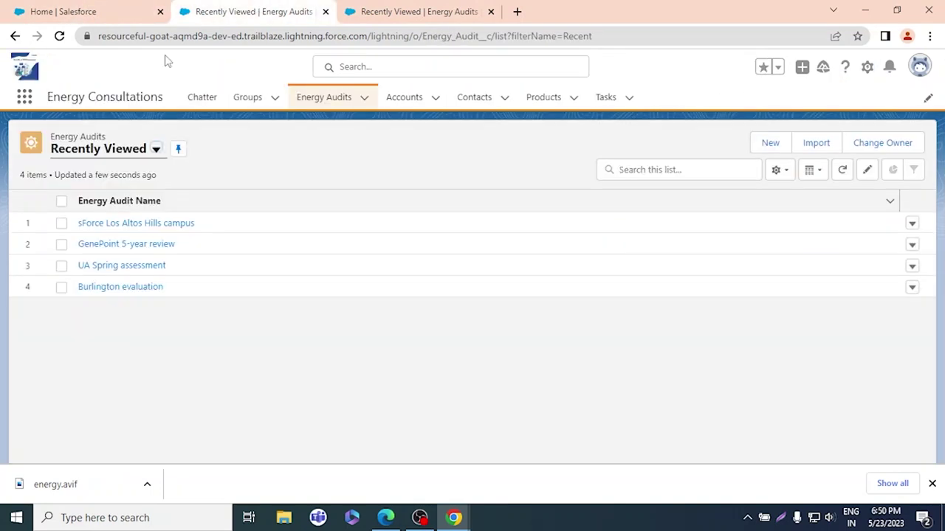
left_click_drag(164, 101, 37, 104)
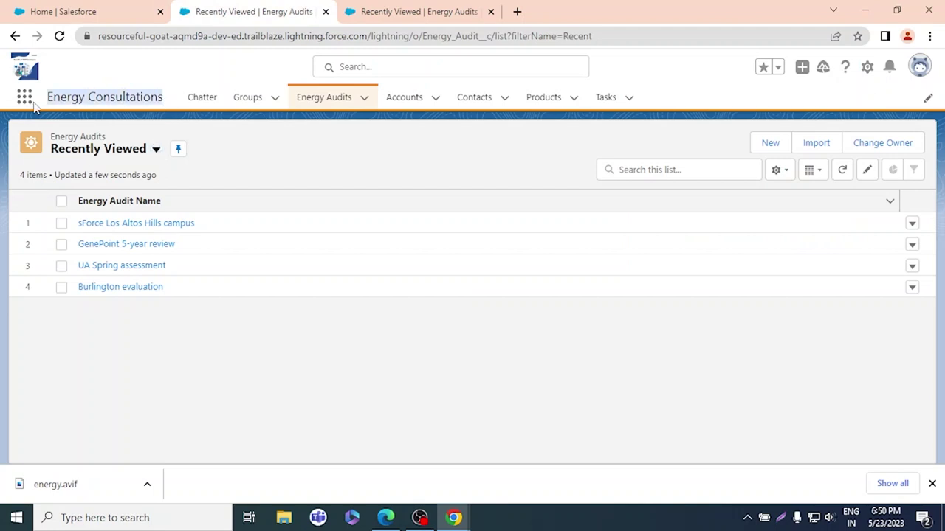
left_click(506, 359)
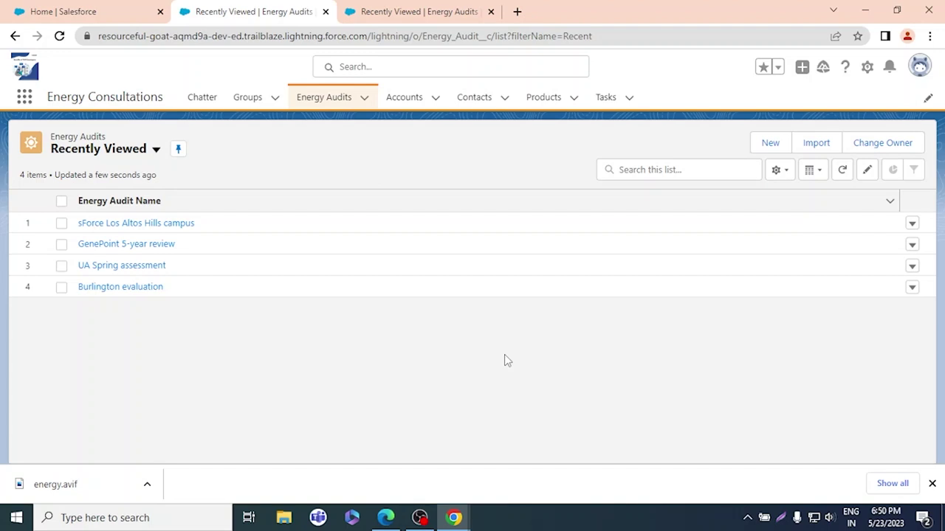
- Check the end of the app settings and the Create a List View section in the Edge PDF, returning to Salesforce
key("alt+Tab")
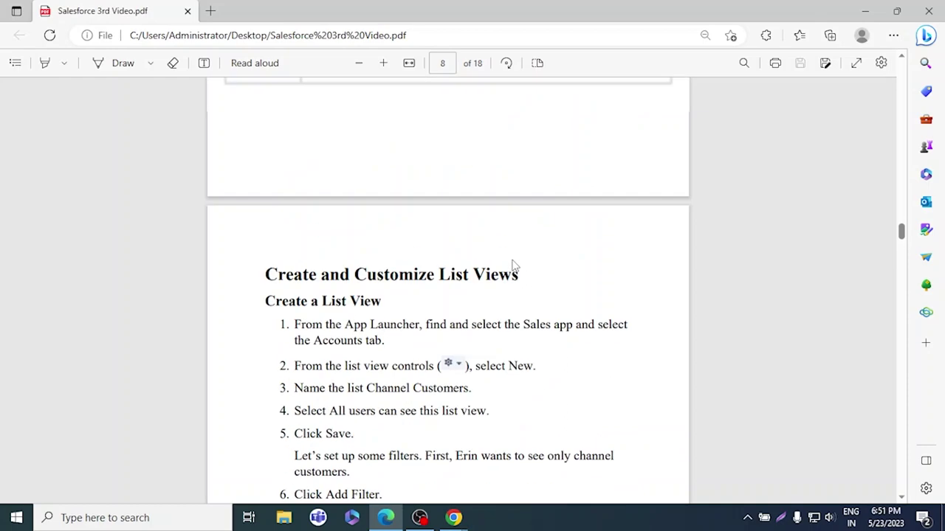
scroll(515, 265, "up", 3)
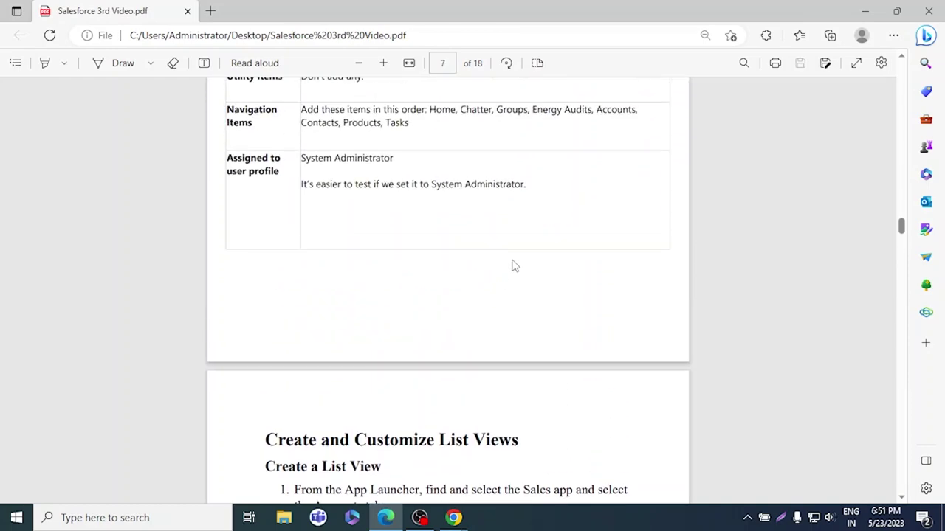
key("alt+Tab")
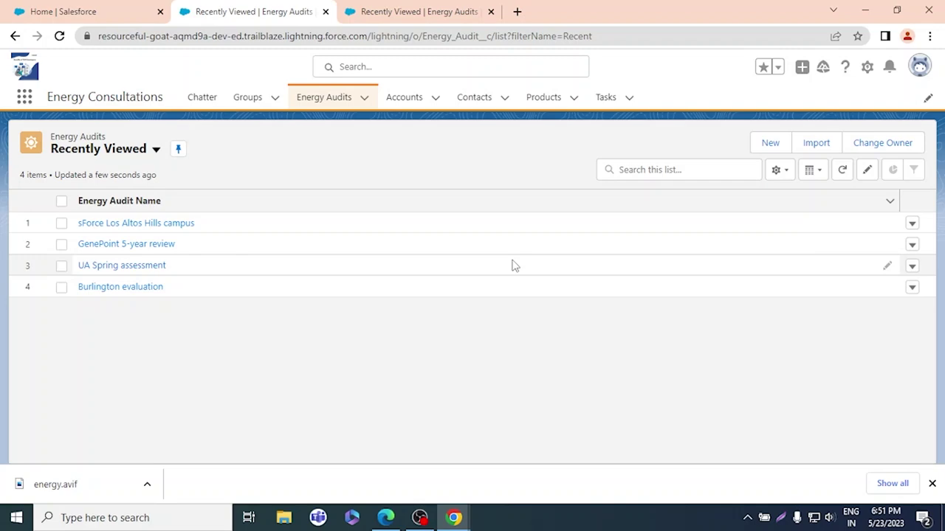
key("alt+Tab")
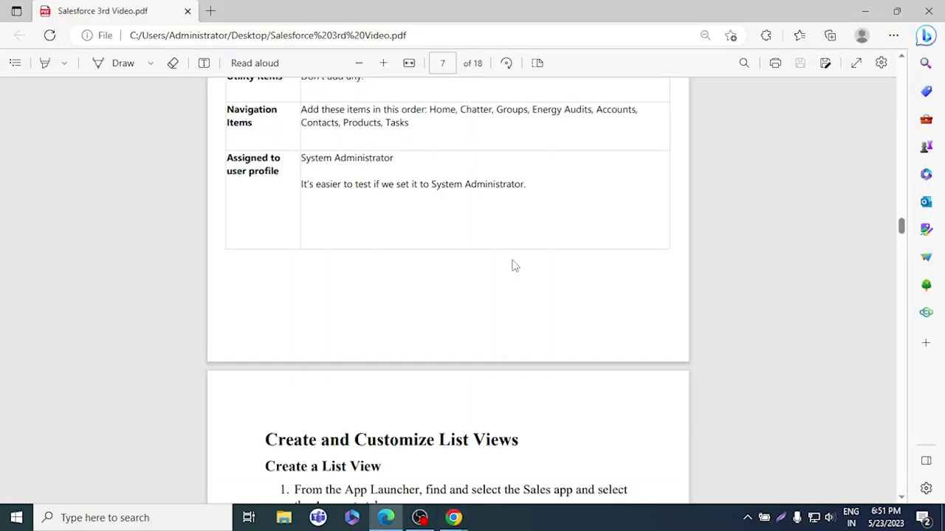
scroll(504, 270, "down", 4)
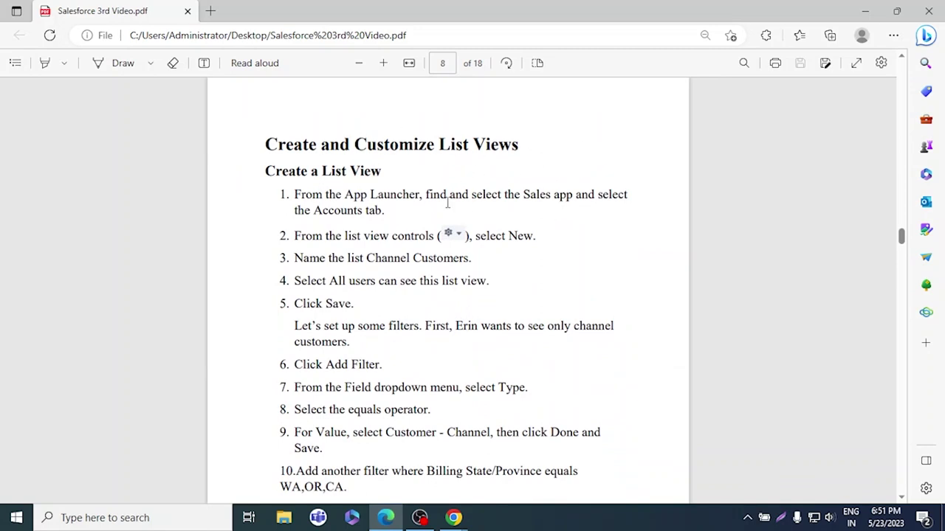
key("alt+Tab")
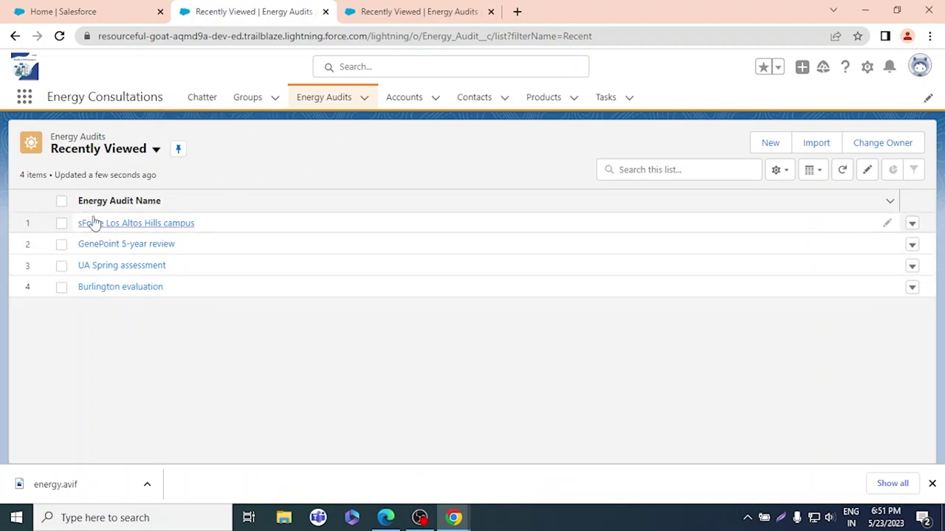
- View the Energy Audits records in the All list view, then return to the Recently Viewed list
left_click(155, 150)
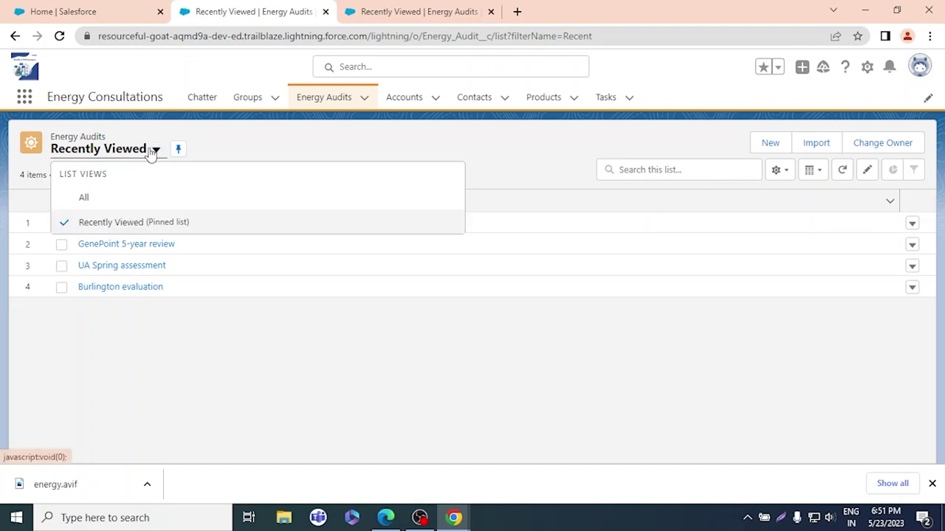
left_click(144, 207)
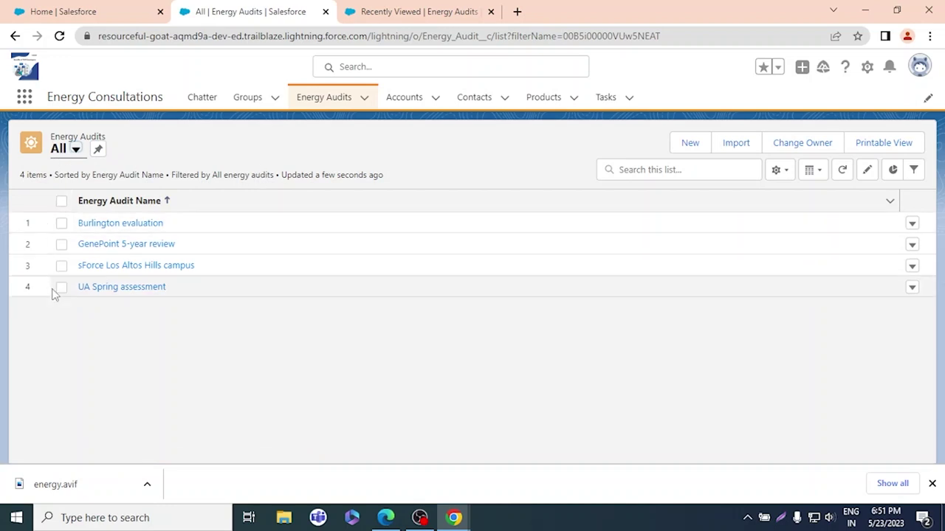
left_click(76, 150)
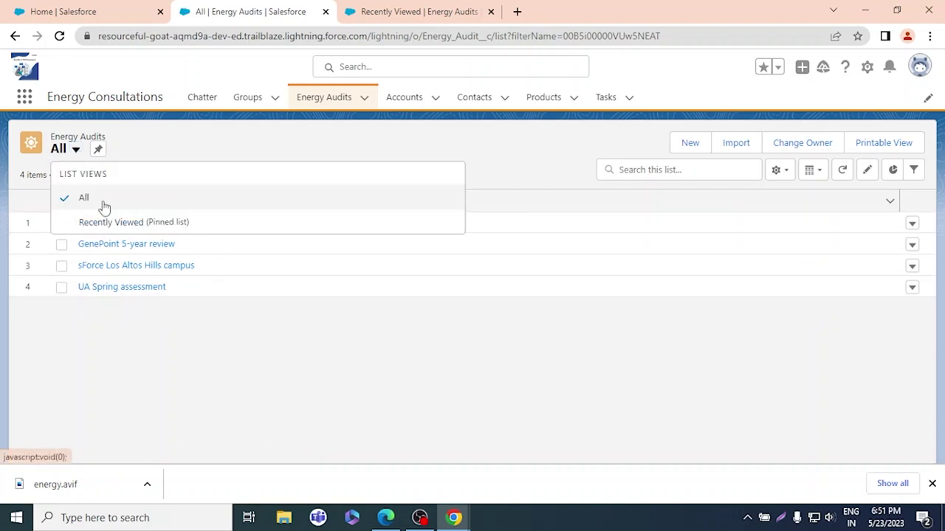
left_click(105, 221)
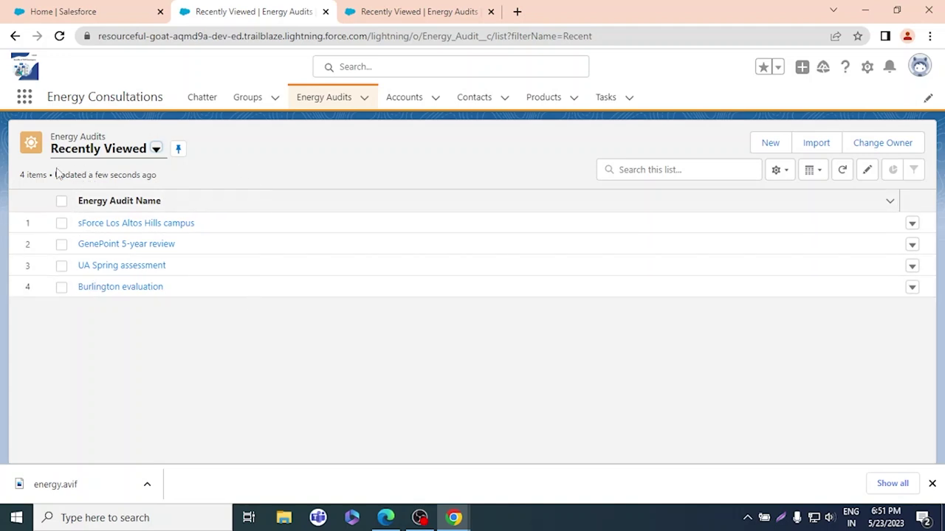
- Read through the Create a List View instructions in the Edge PDF, then open Setup for the current app from Salesforce
key("alt+Tab")
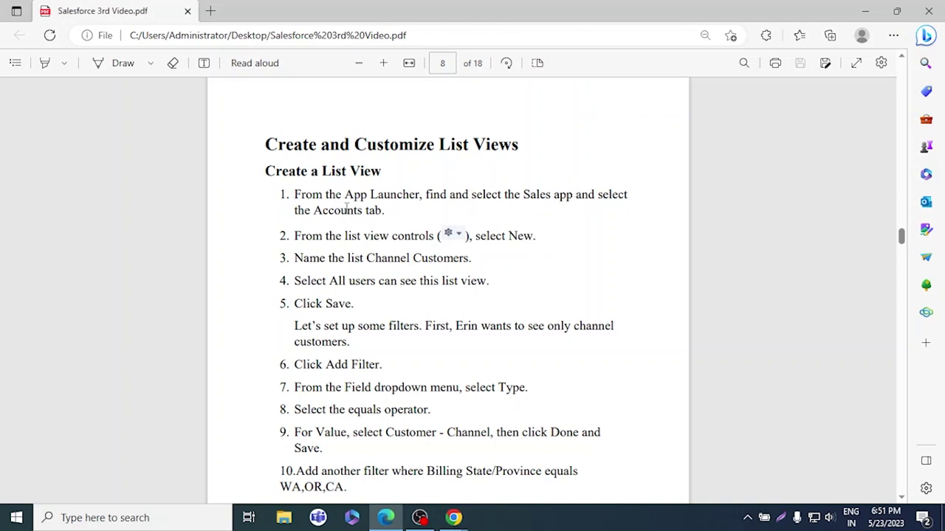
scroll(436, 231, "down", 4)
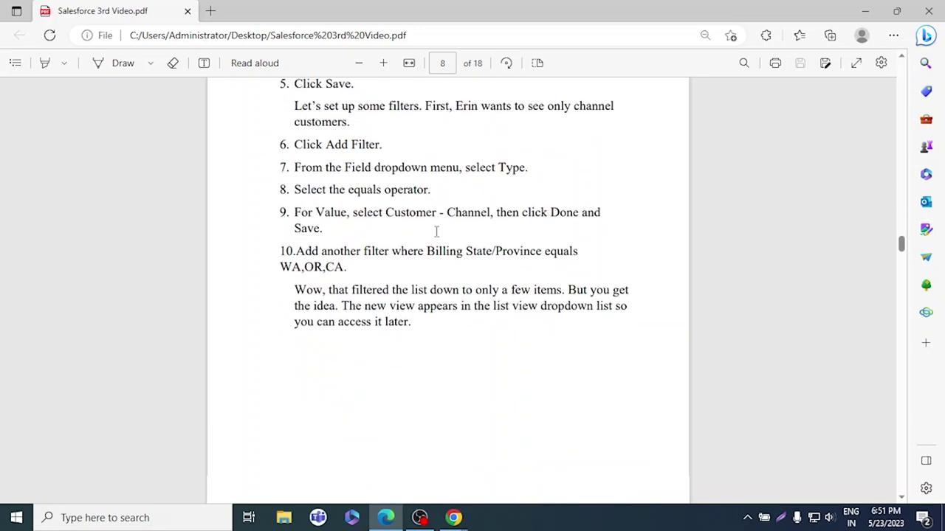
scroll(436, 231, "up", 4)
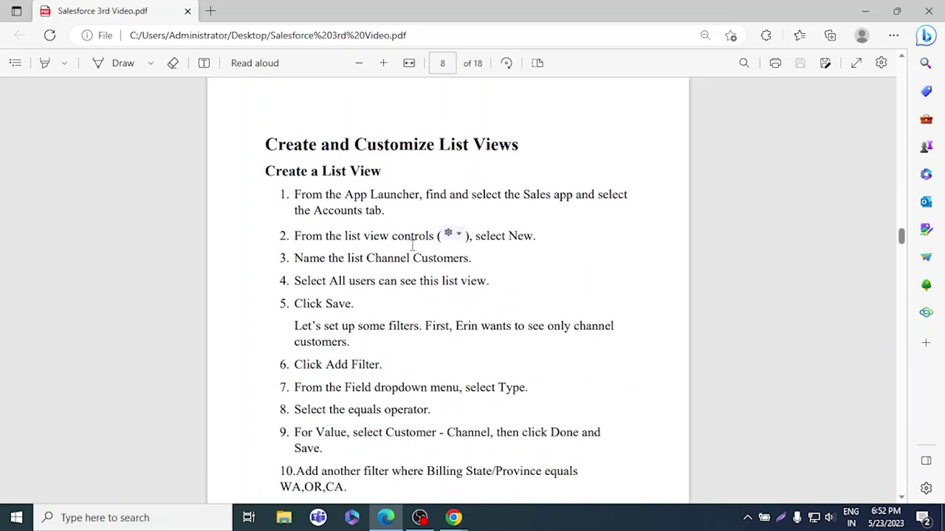
key("alt+Tab")
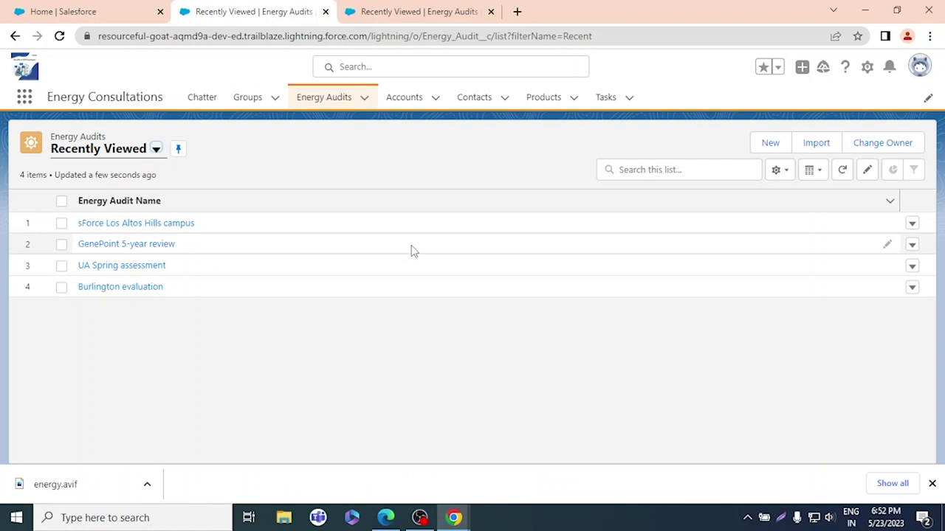
left_click(867, 68)
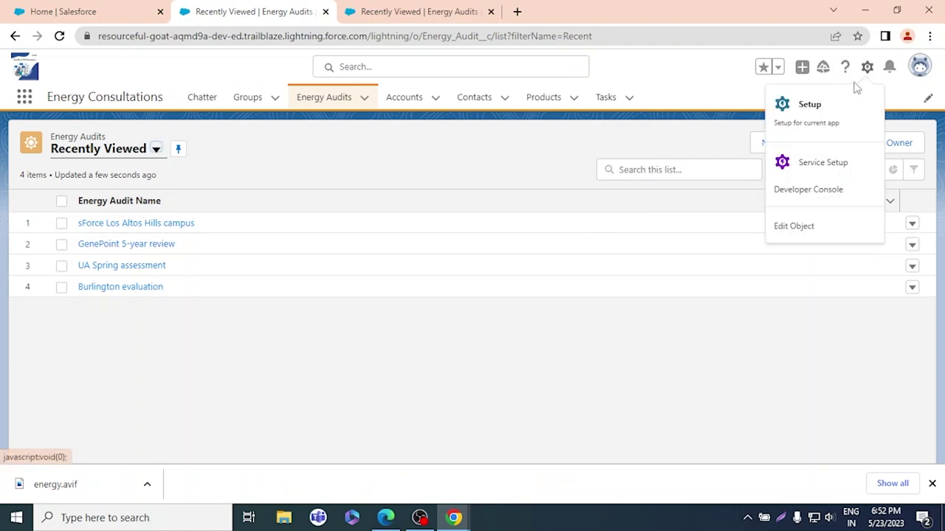
left_click(821, 115)
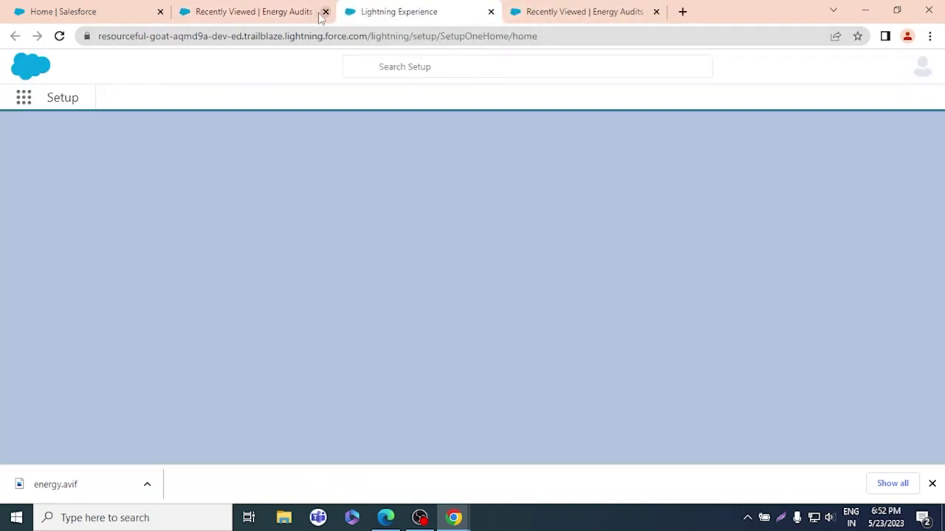
- Close the extra Setup page, consult the list view instructions in the Edge PDF, and open Accounts in the Salesforce Sales app
key("ctrl+w")
left_click(104, 9)
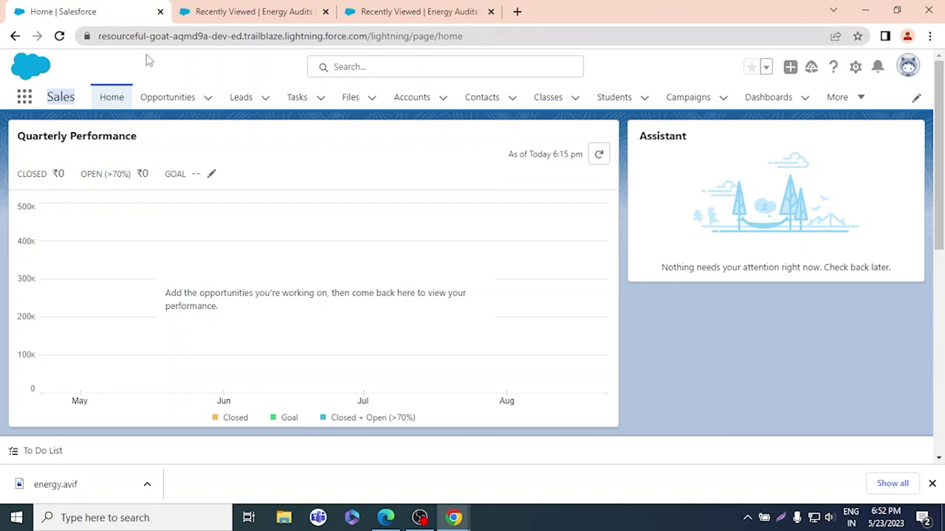
key("alt+Tab")
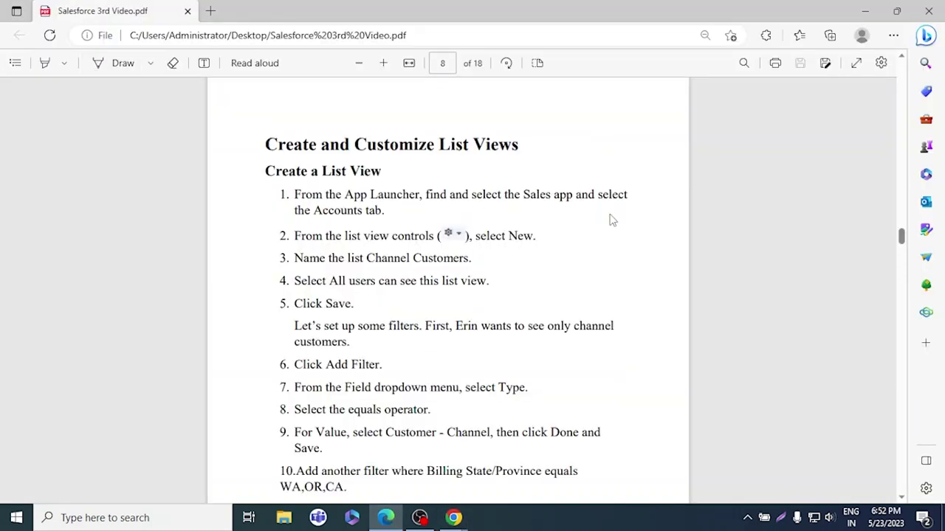
key("alt+Tab")
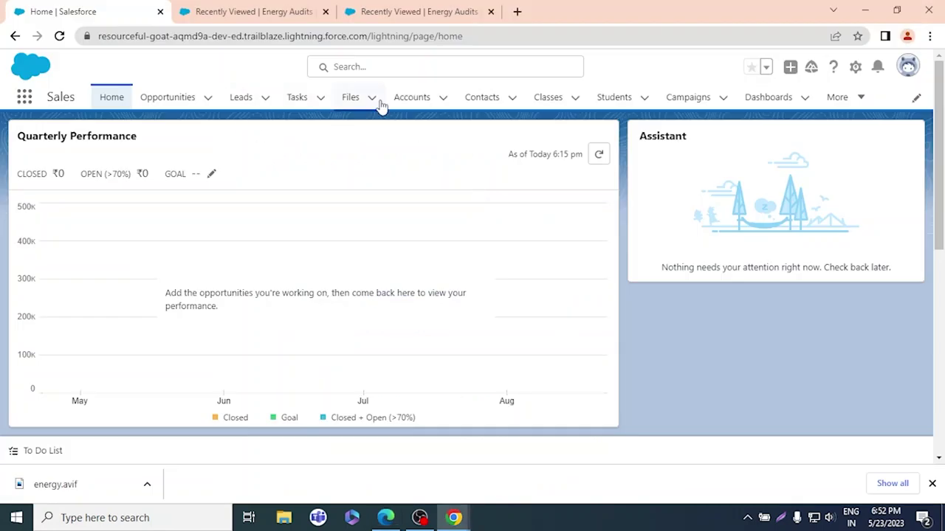
left_click(411, 98)
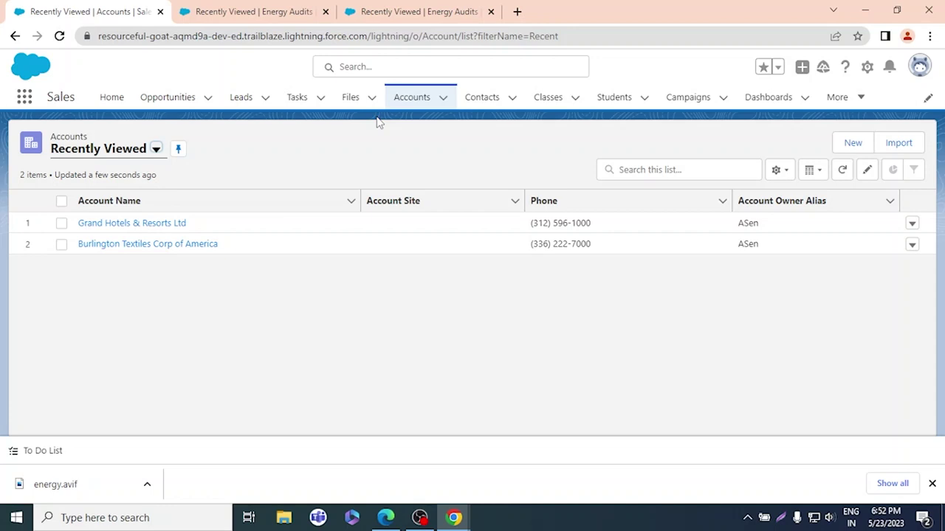
- View the account records in the All Accounts list view and switch to the My Accounts list view
left_click(155, 150)
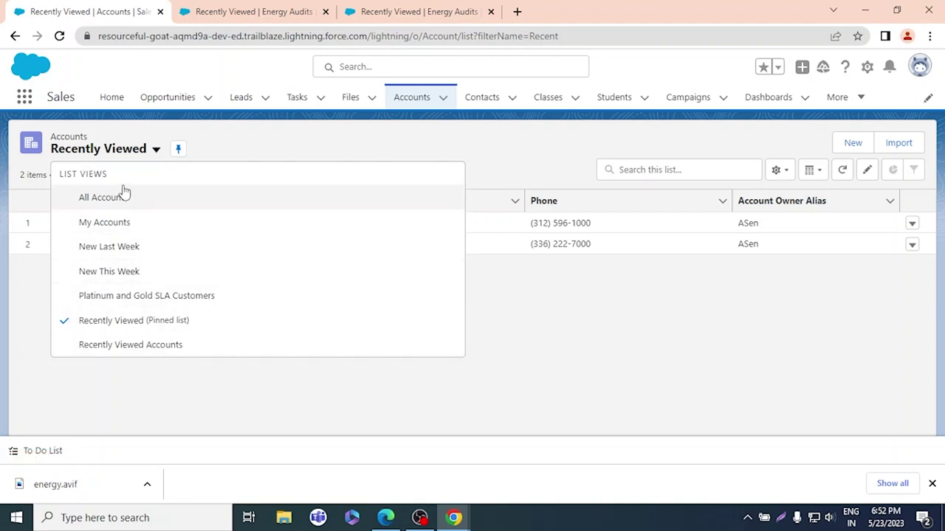
left_click(104, 198)
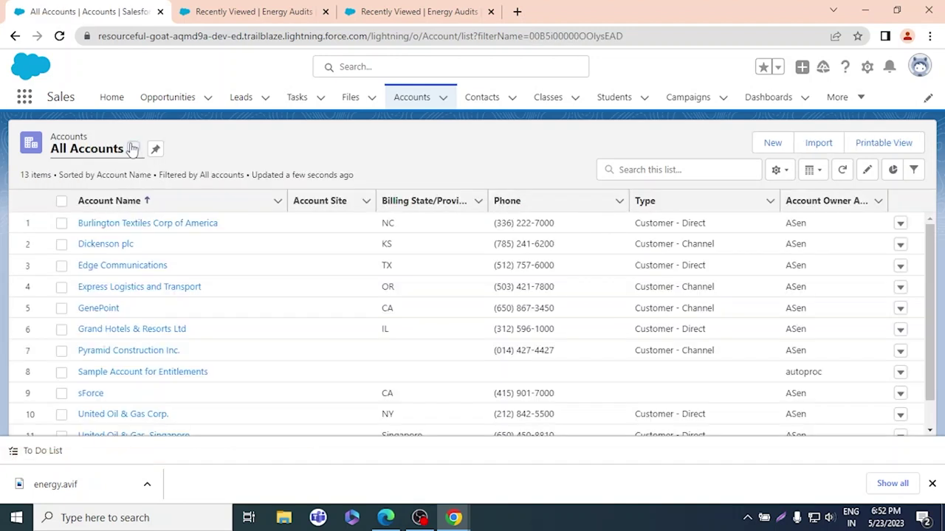
scroll(179, 384, "down", 1)
scroll(160, 228, "up", 1)
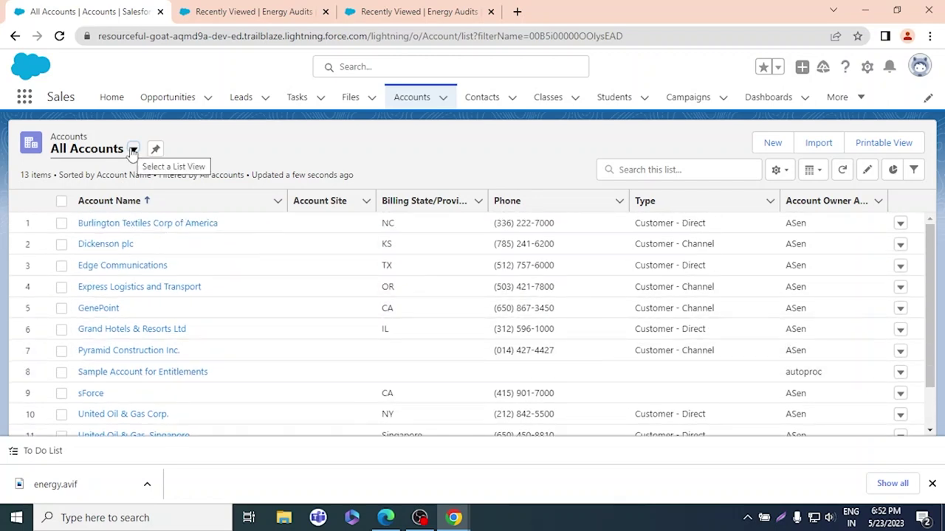
left_click(132, 150)
left_click(126, 221)
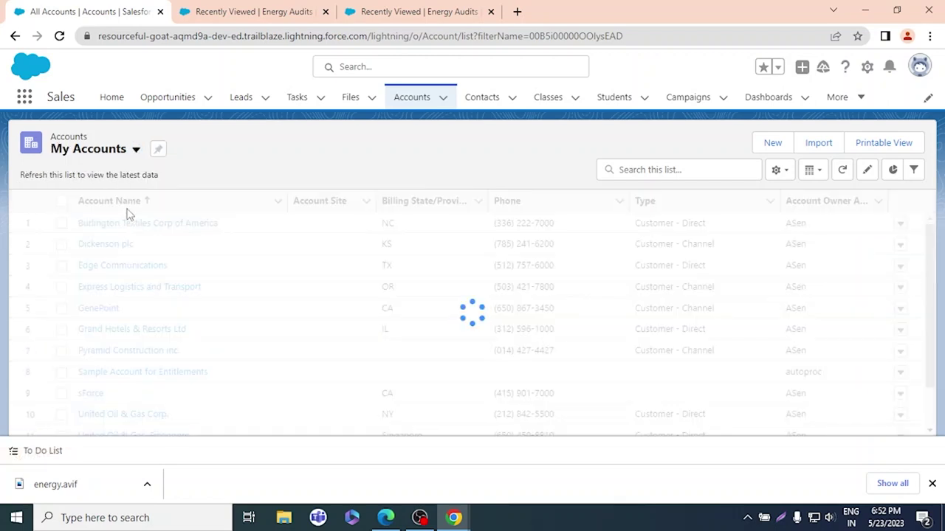
- Check the New Last Week and New This Week account list views, then return to the Recently Viewed list
left_click(136, 150)
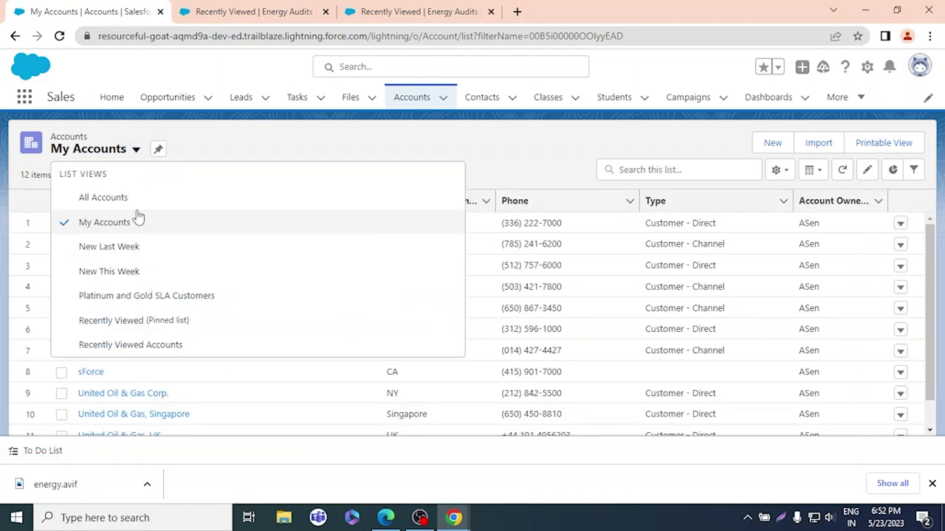
left_click(135, 255)
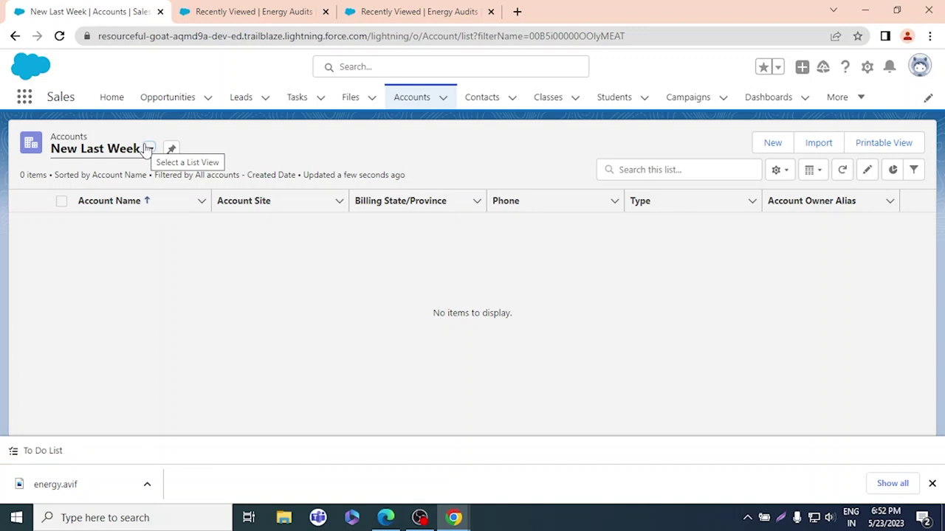
left_click(147, 150)
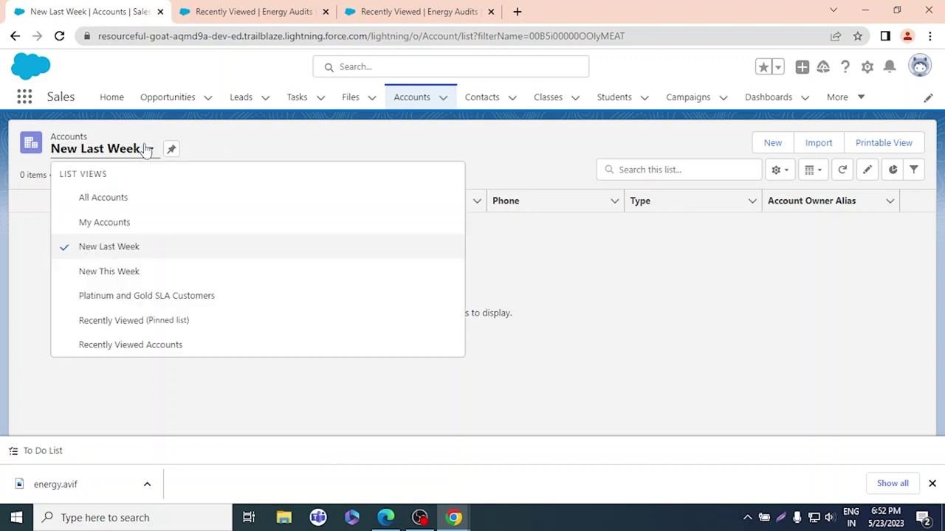
left_click(117, 277)
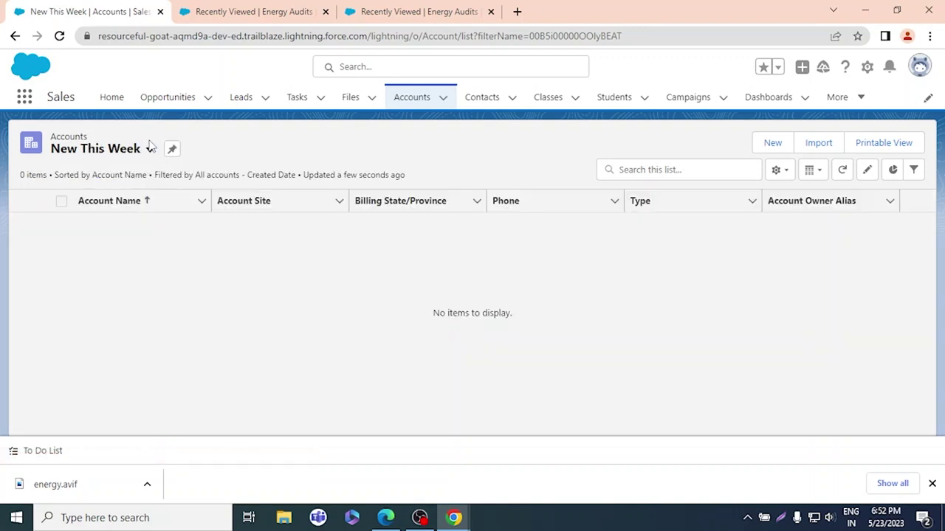
left_click(147, 149)
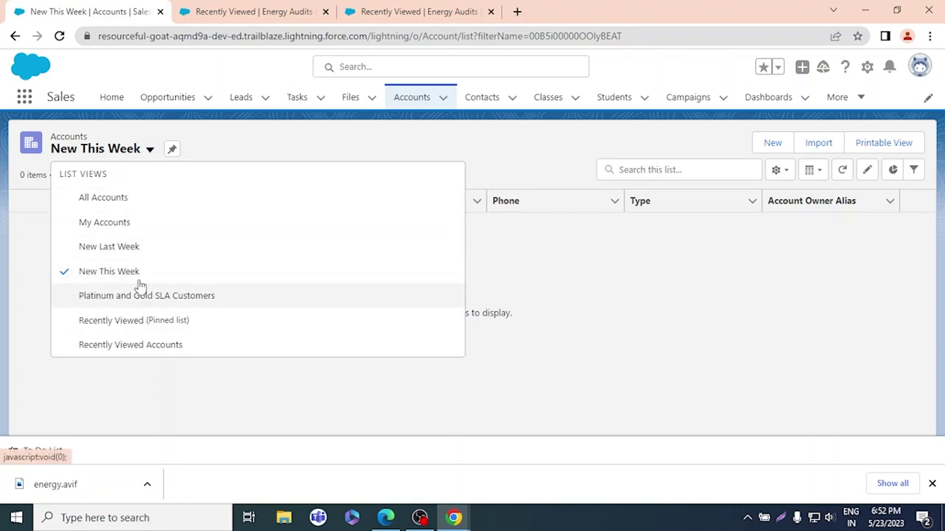
left_click(120, 322)
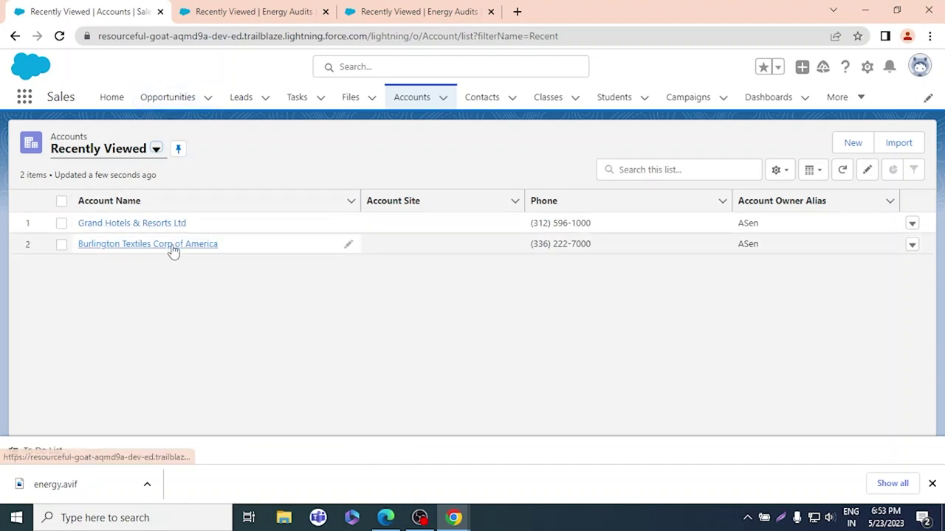
- Review the Create a List View steps in the Edge PDF, then show the available account list views in Salesforce
key("alt+Tab")
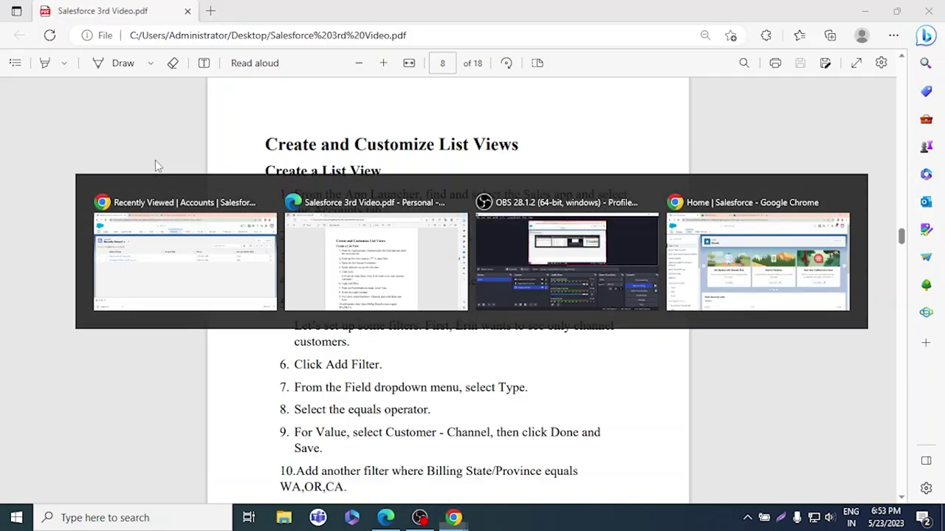
scroll(433, 183, "down", 4)
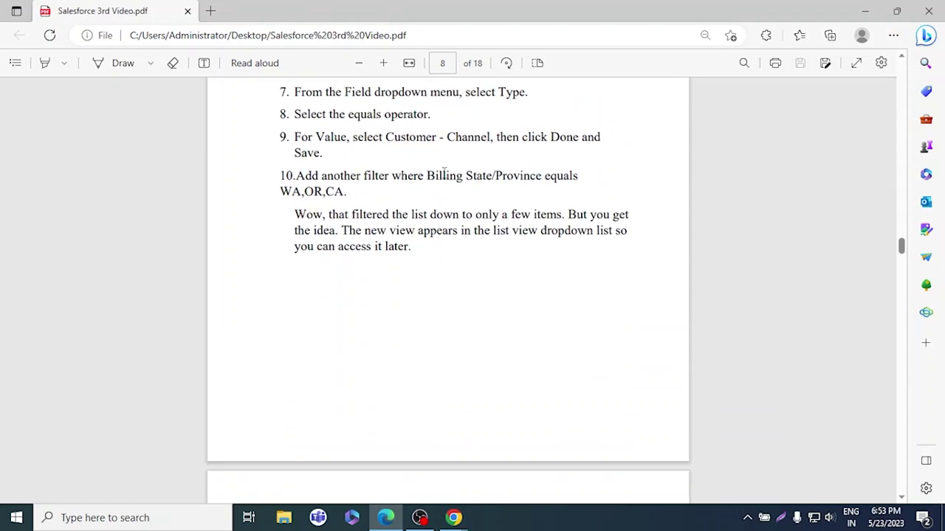
scroll(404, 357, "up", 4)
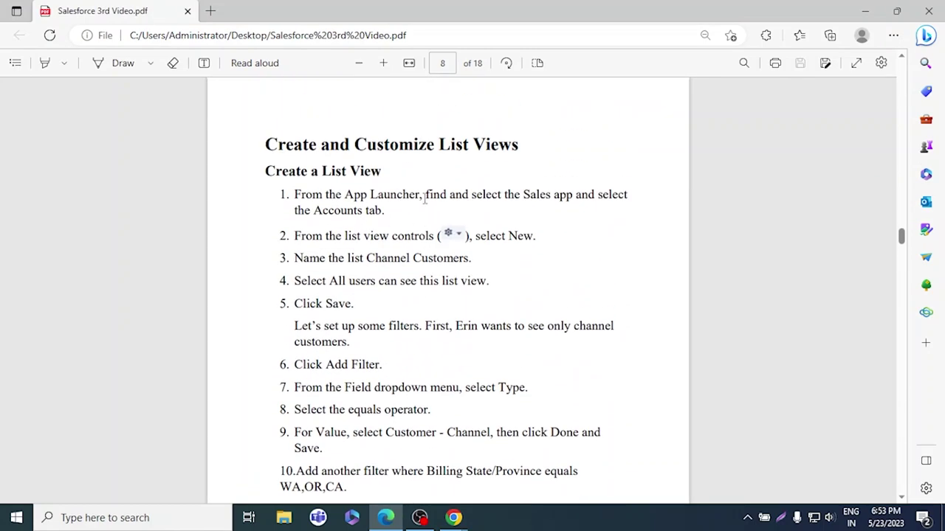
key("alt+Tab")
left_click(155, 150)
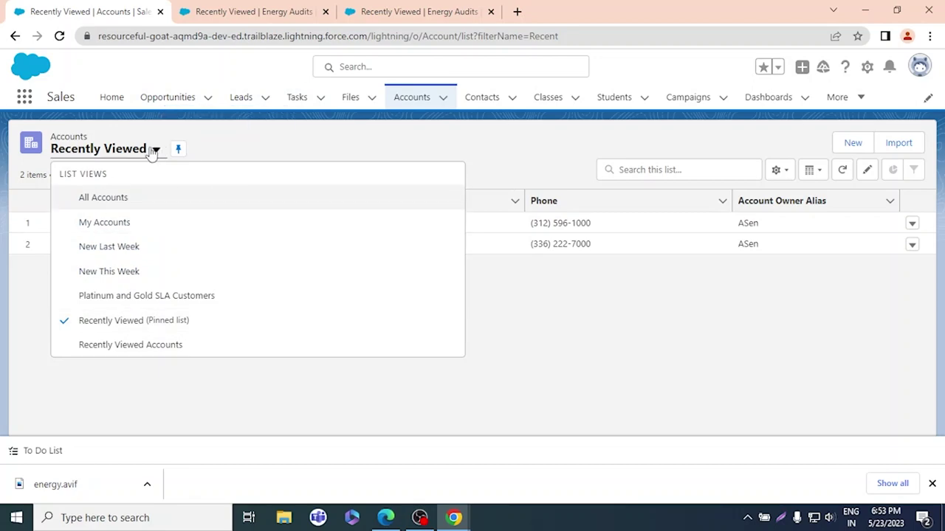
- Switch to the PDF guide in Edge and read the sections on creating and customizing a list view
left_click(156, 151)
key("alt+Tab")
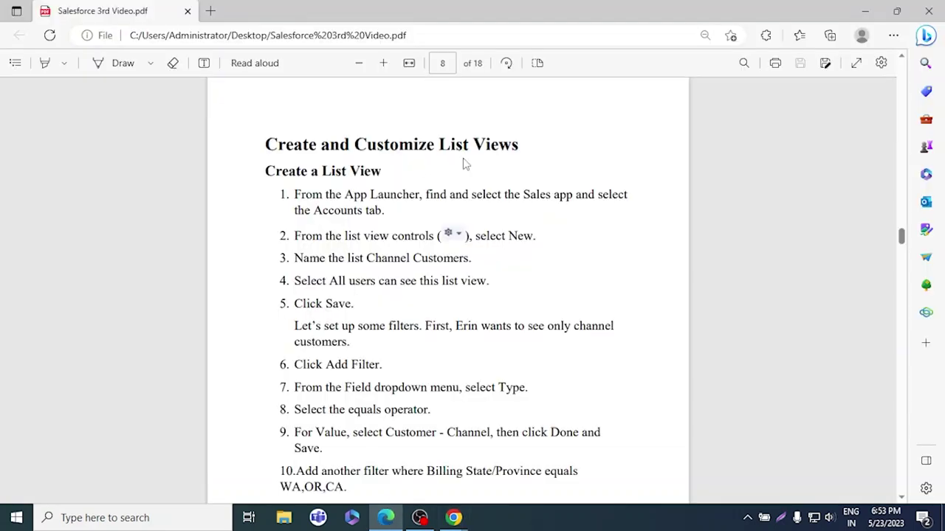
scroll(438, 255, "down", 10)
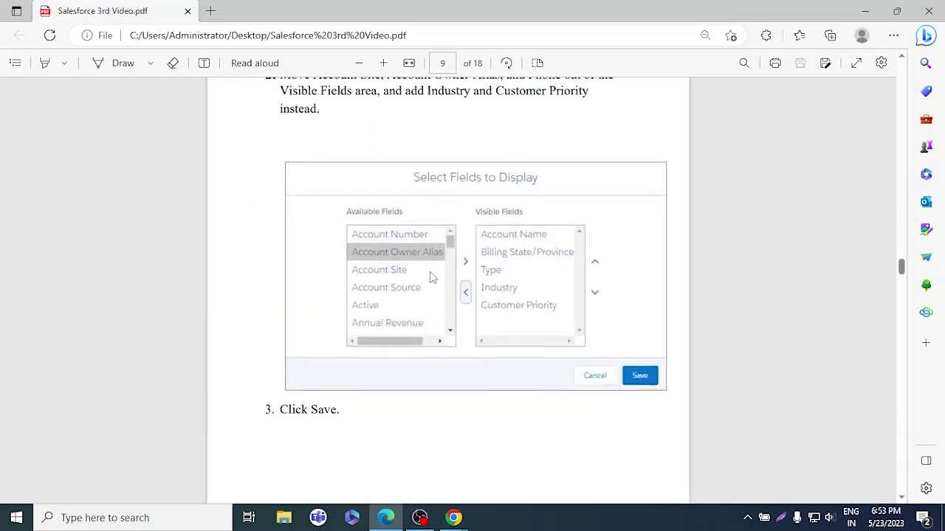
scroll(432, 276, "up", 1)
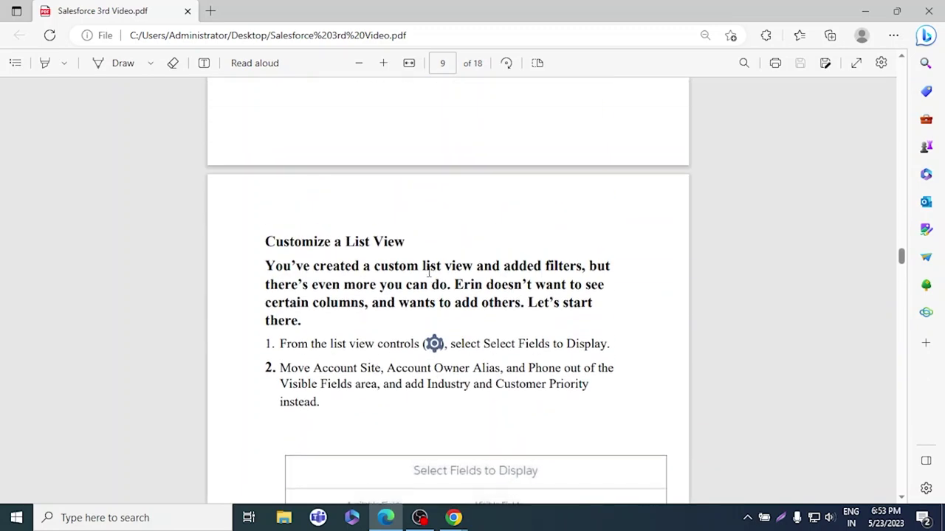
scroll(429, 273, "down", 8)
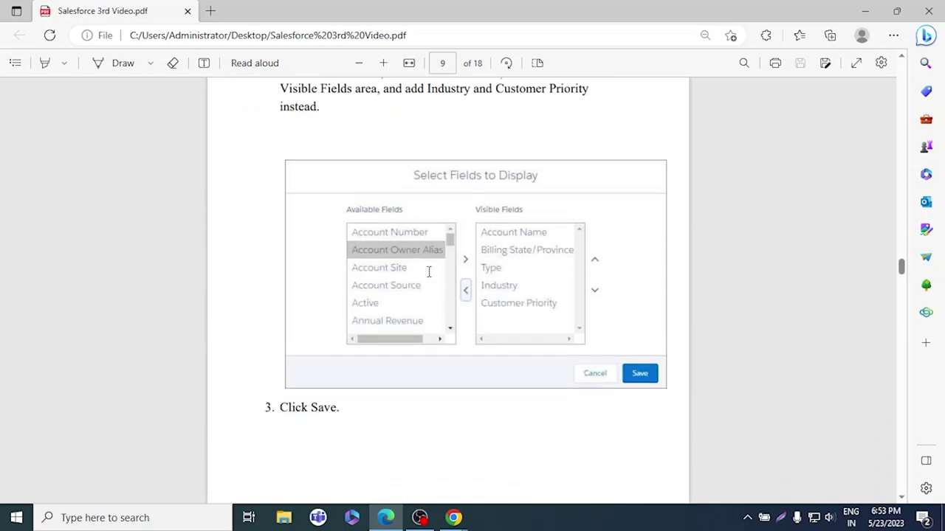
scroll(427, 278, "up", 8)
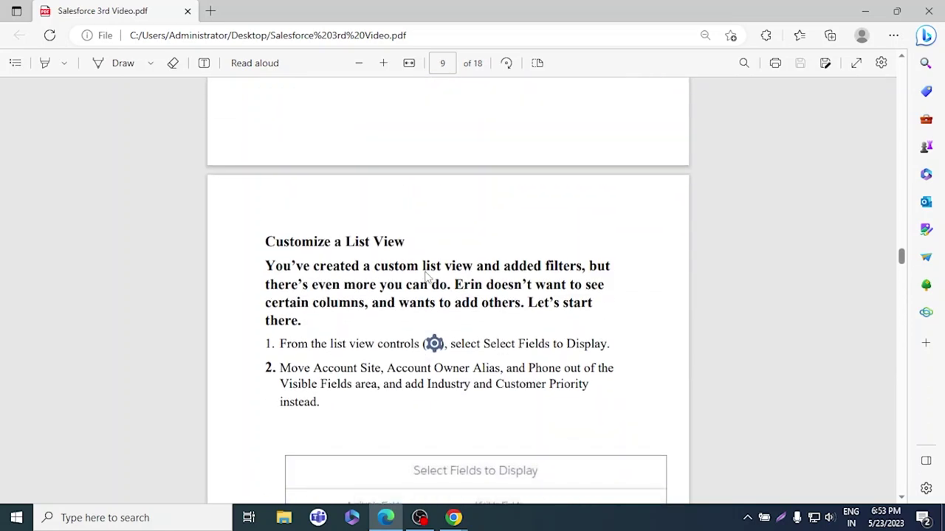
scroll(425, 274, "up", 6)
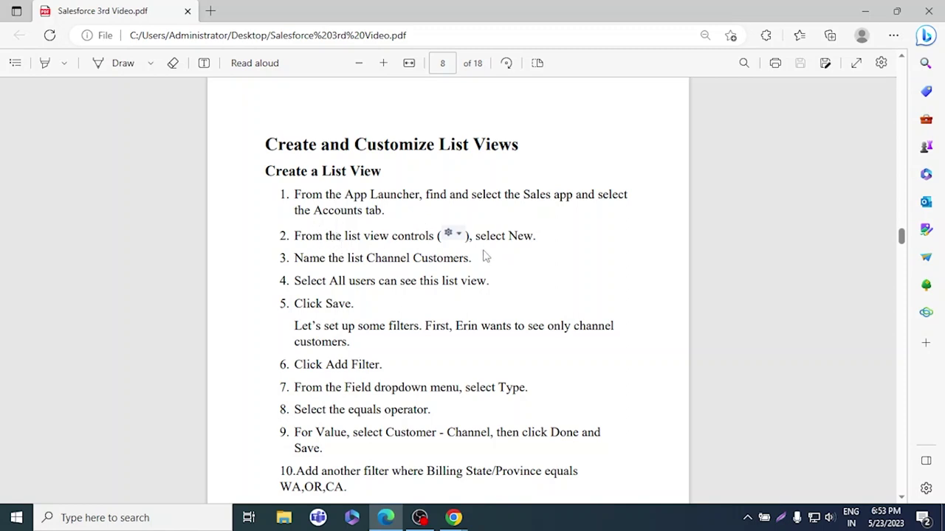
key("alt+Tab")
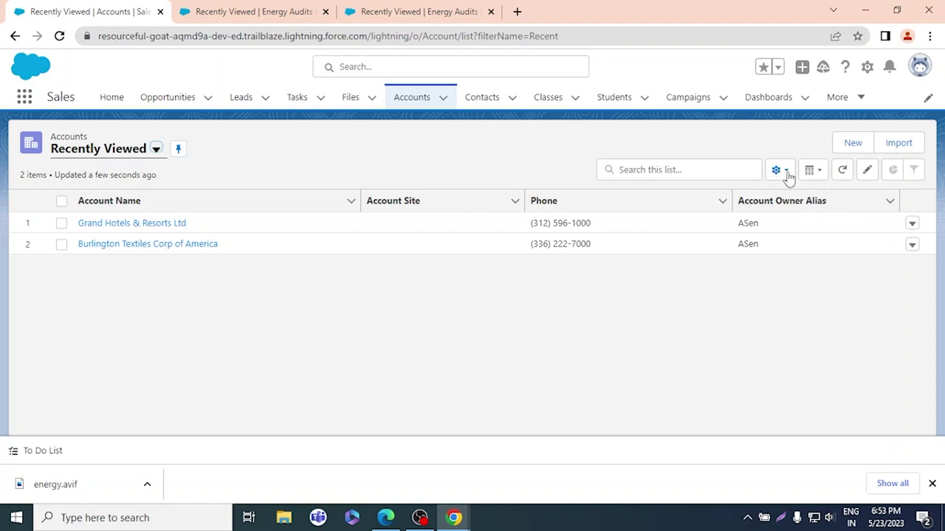
- Start creating a new list view for Accounts from the list view controls
key("ctrl+plus")
key("ctrl+plus")
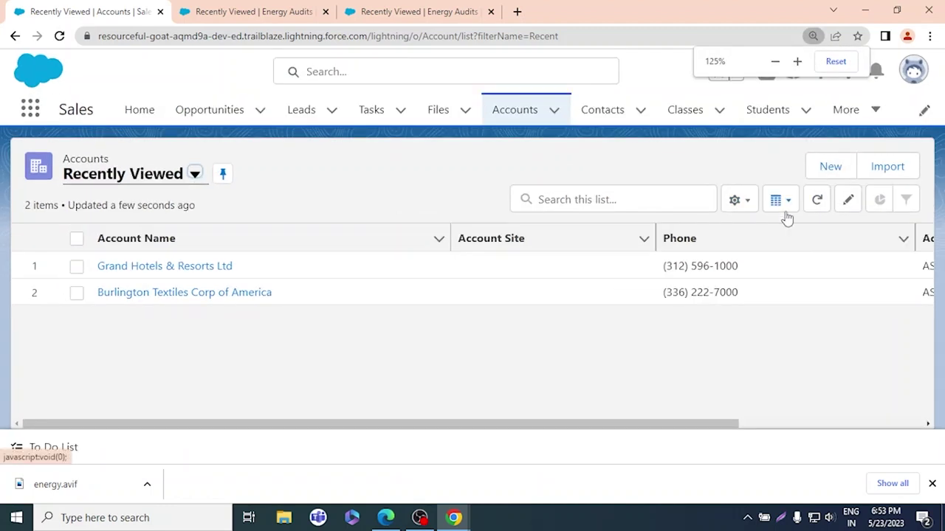
left_click(745, 199)
left_click(743, 200)
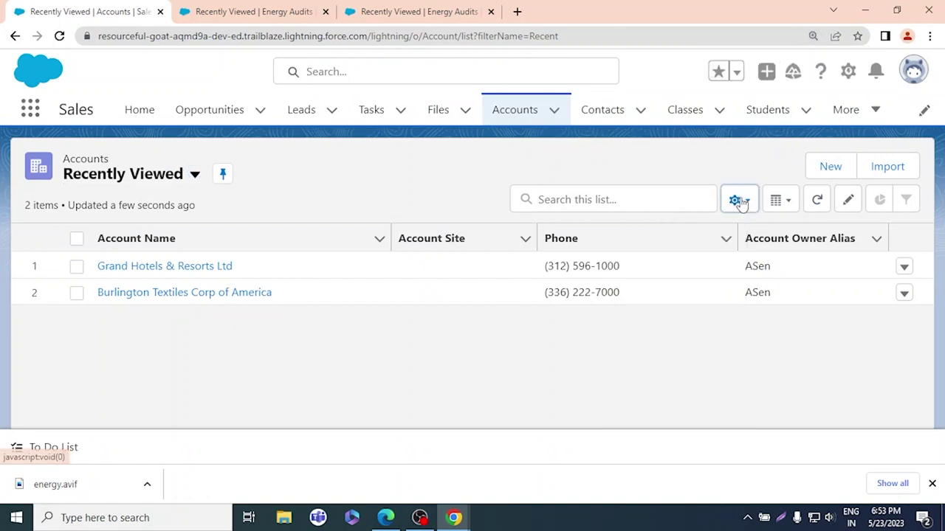
key("ctrl+minus")
key("ctrl+minus")
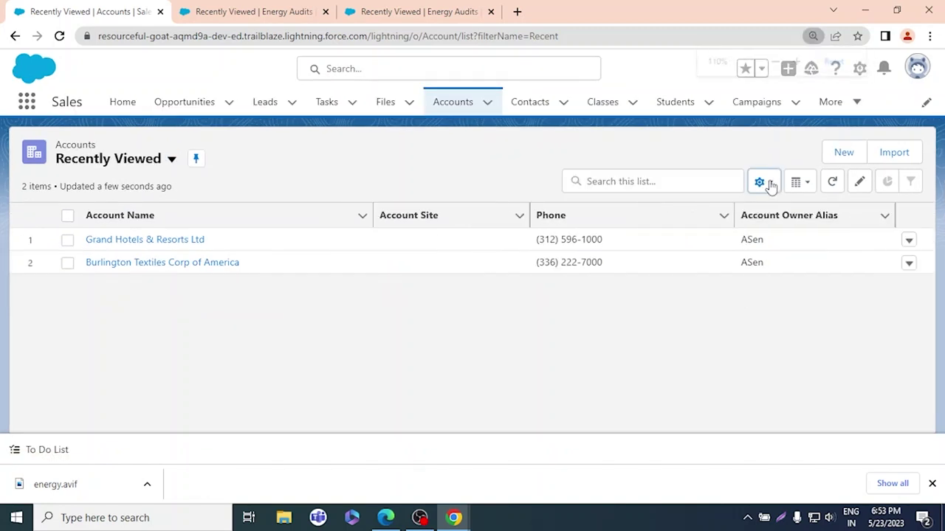
left_click(776, 172)
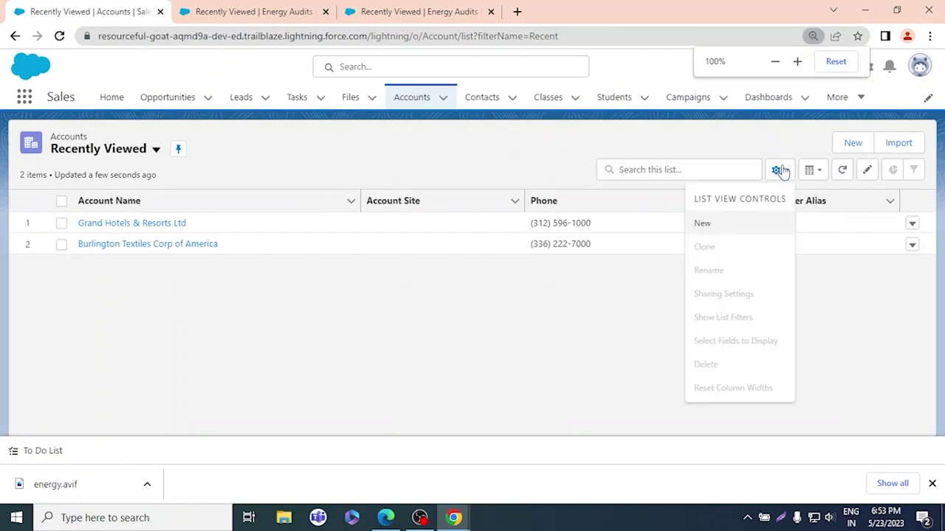
left_click(718, 225)
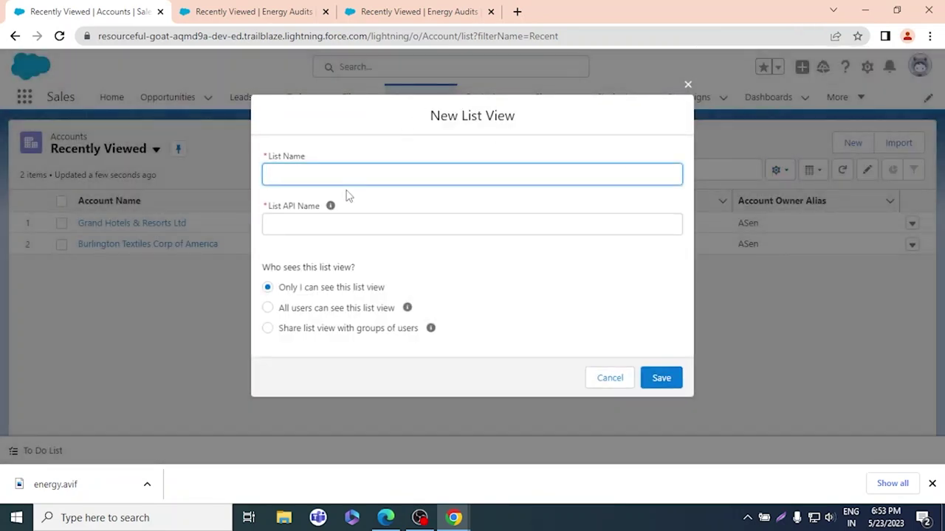
- Switch to the PDF guide and copy the list name Channel Customers from the third instruction
key("alt+Tab")
mouse_move(477, 258)
left_mouse_down()
mouse_move(367, 258)
mouse_move(459, 259)
left_mouse_up()
left_click(367, 258)
left_click_drag(366, 259, 443, 260)
left_click(363, 257)
left_click_drag(367, 259, 469, 267)
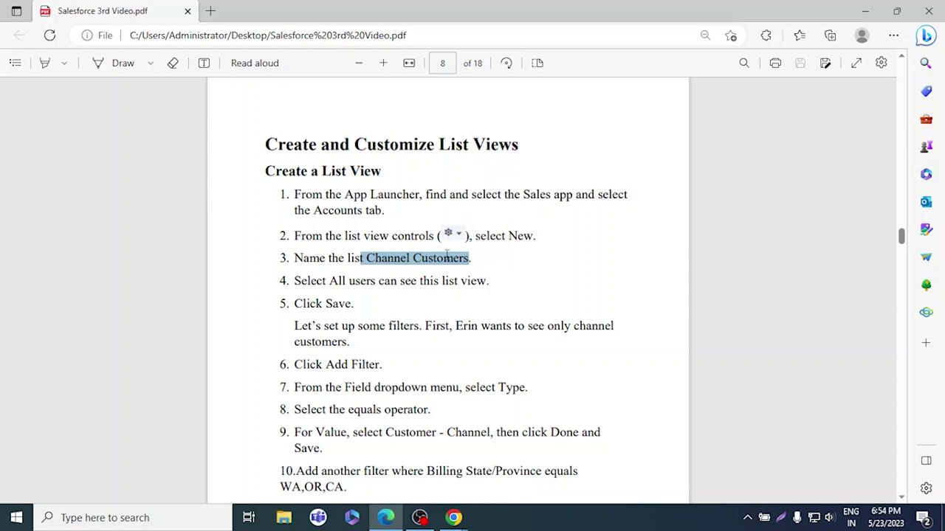
- Return to Salesforce and name the new list view Channel Customers, with the API name Channel_Customers
key("alt+Tab")
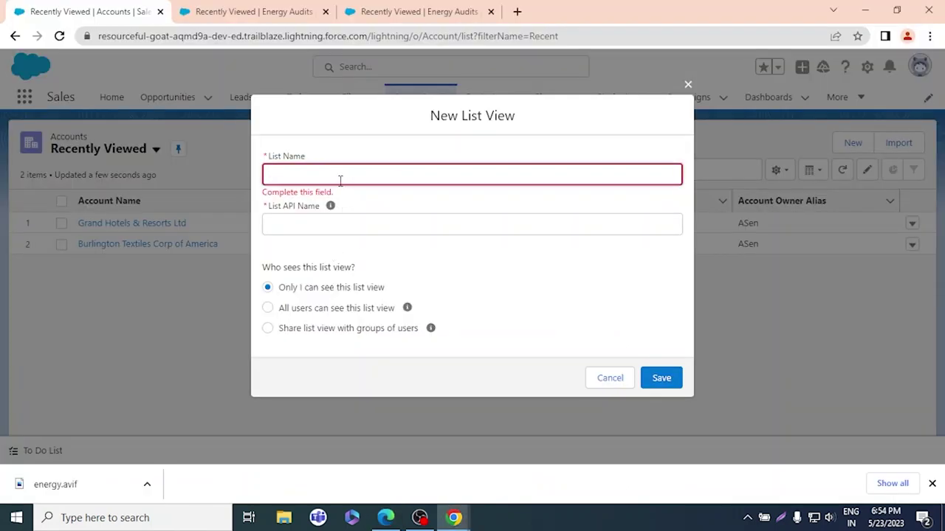
type("t Channel Customers")
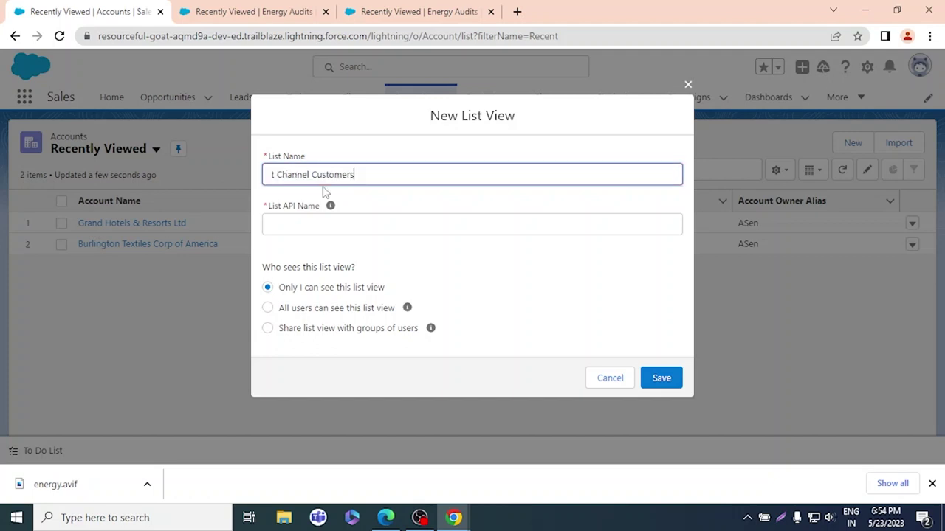
left_click(278, 175)
key("BackSpace")
key("BackSpace")
left_click(322, 222)
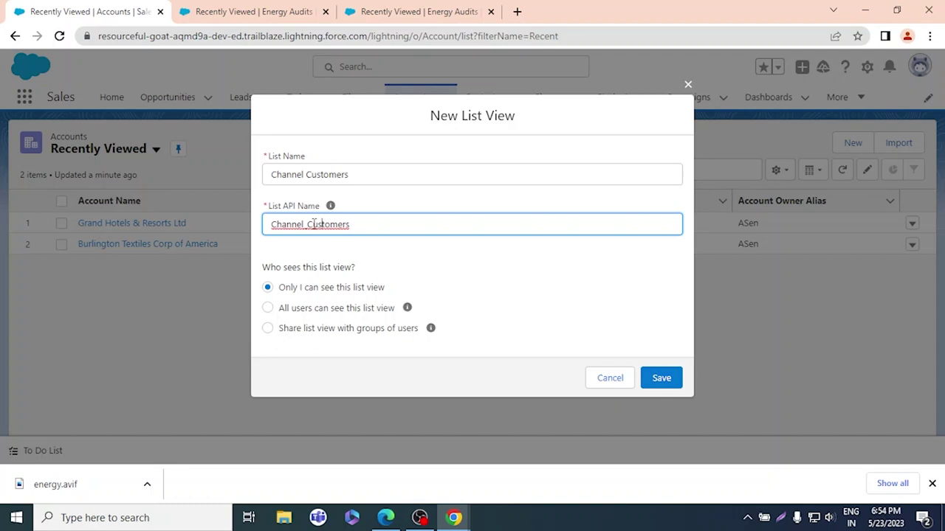
- Set the visibility to Only I can see this list view and save the new list view
left_click(268, 308)
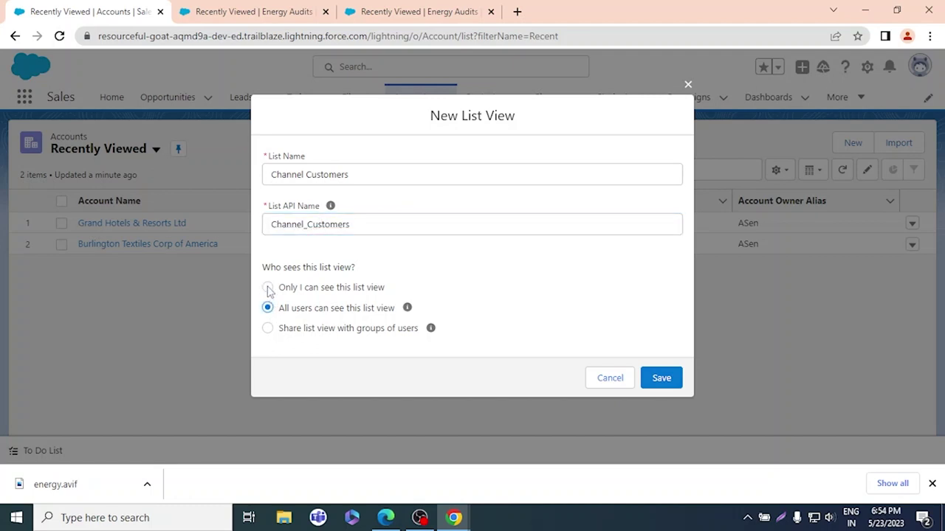
left_click(267, 288)
key("alt+Tab")
key("alt+Tab")
left_click(657, 381)
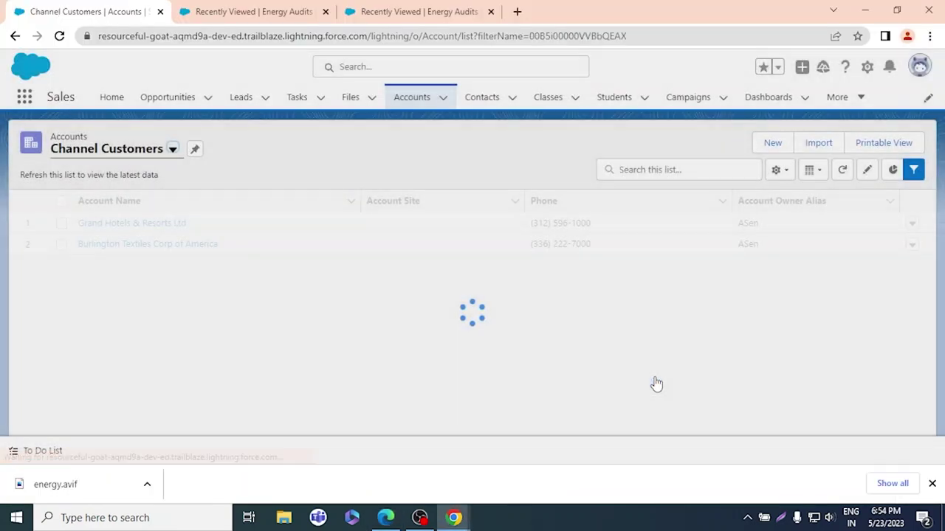
- Add a filter on the Type field to the Channel Customers list view, following the PDF guide
key("alt+Tab")
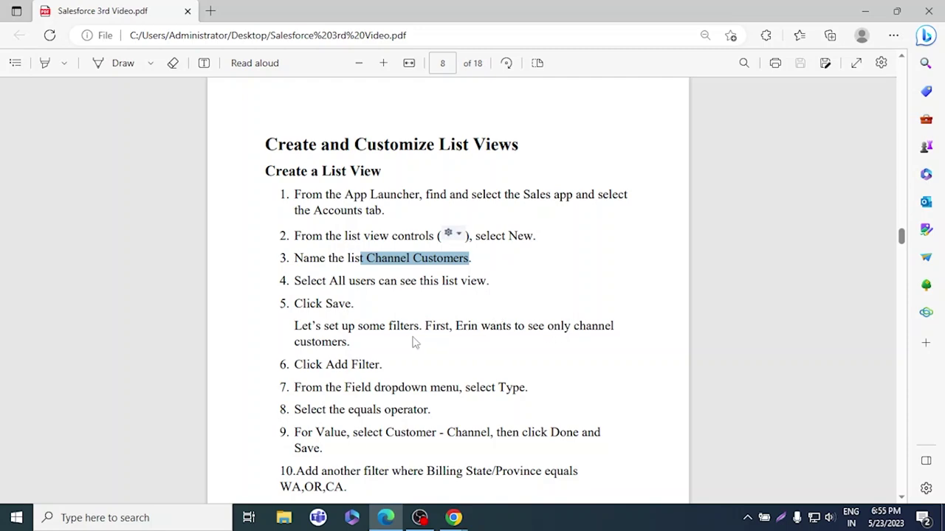
key("alt+Tab")
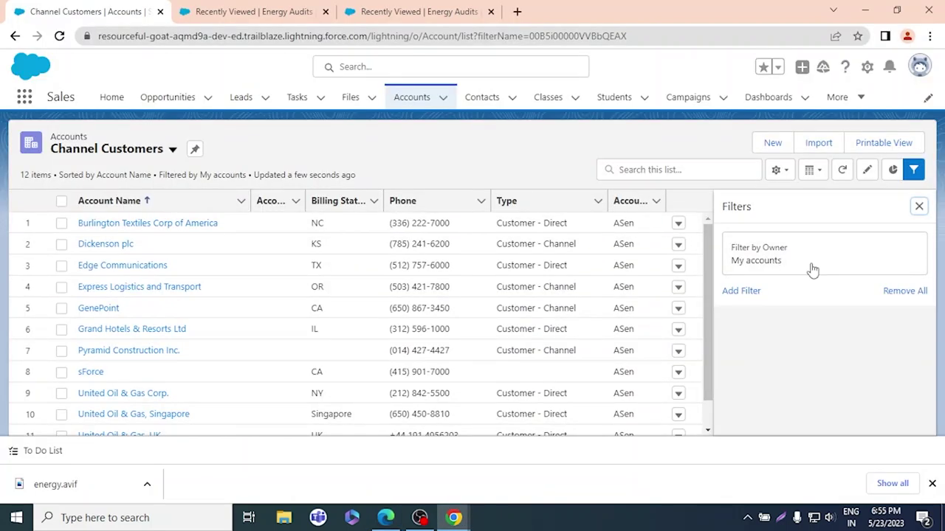
left_click(741, 292)
key("alt+Tab")
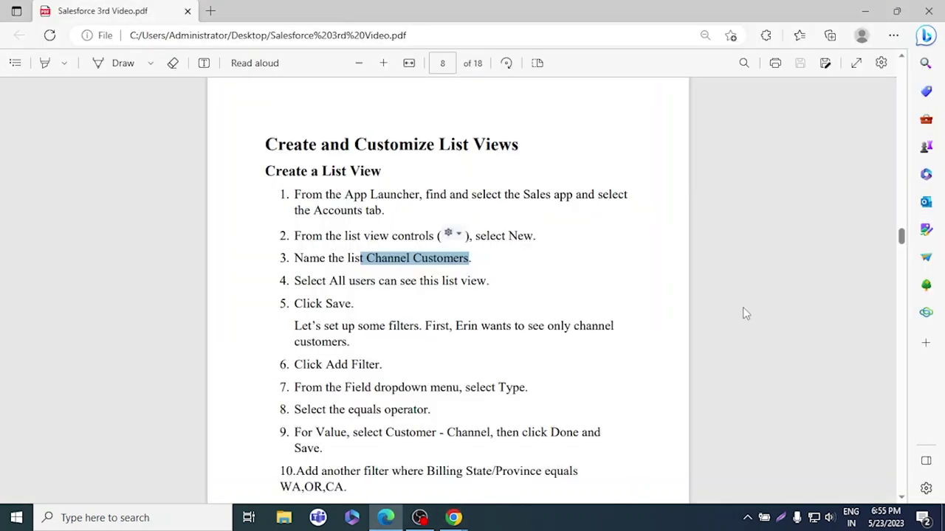
scroll(662, 348, "down", 4)
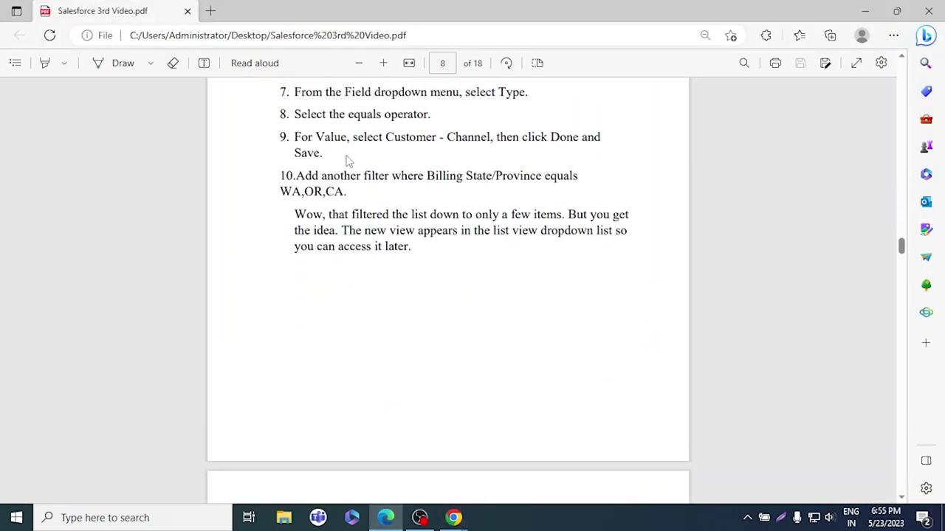
scroll(348, 161, "up", 4)
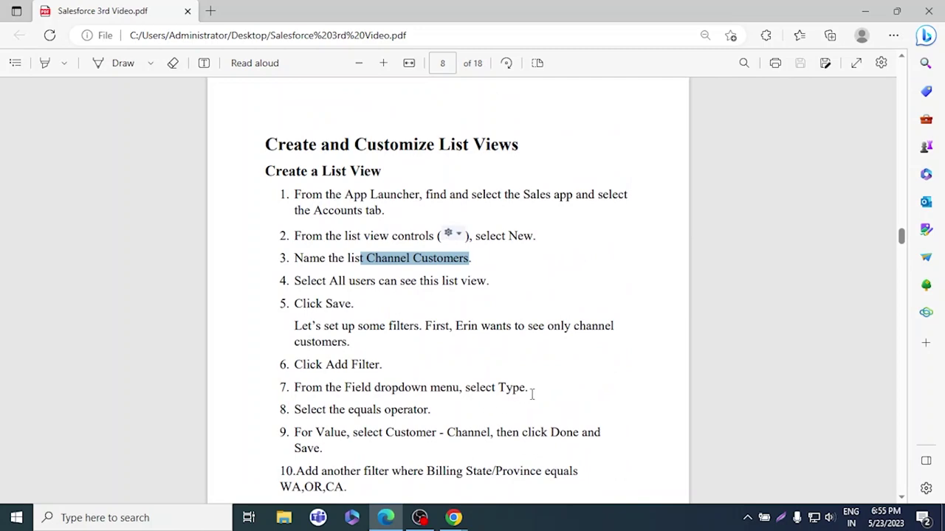
key("alt+Tab")
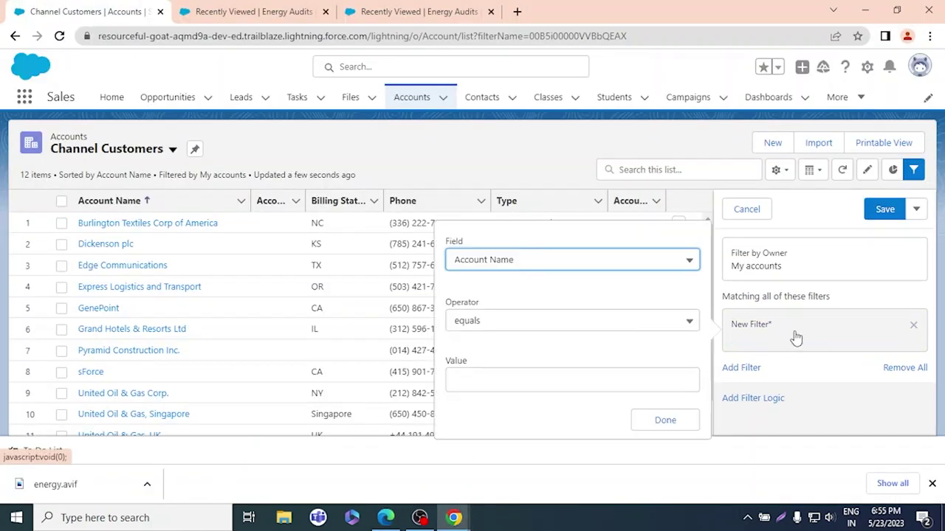
left_click(641, 267)
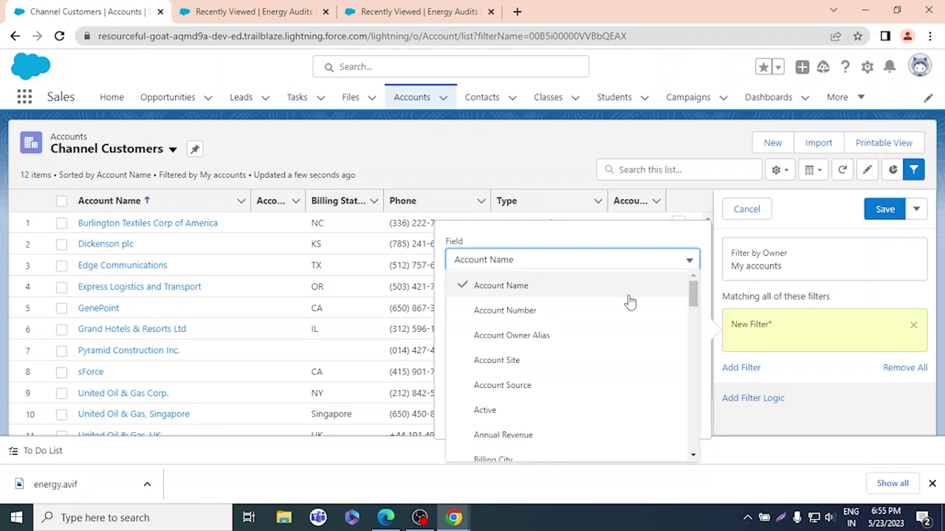
scroll(628, 297, "down", 10)
scroll(604, 358, "down", 5)
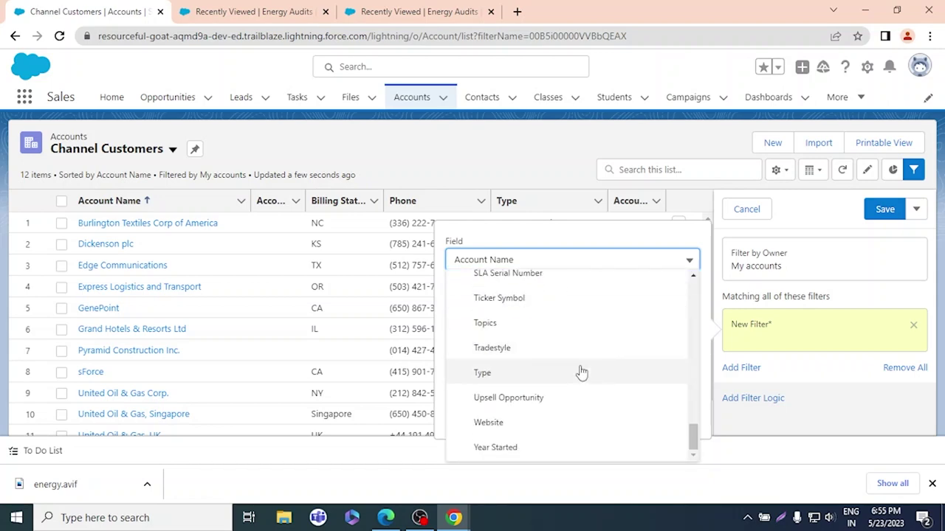
left_click(580, 373)
- Set the Type filter's value to Customer - Channel with the equals operator and save the list view
key("alt+Tab")
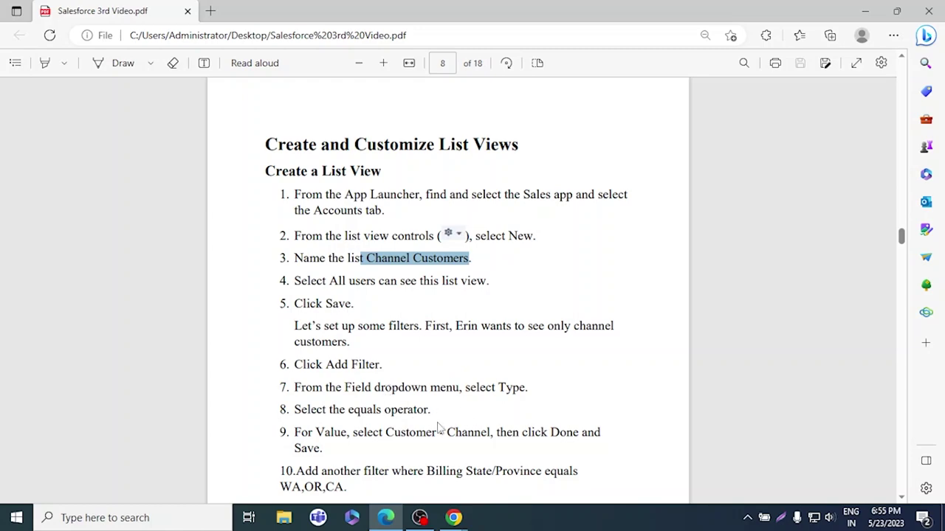
key("alt+Tab")
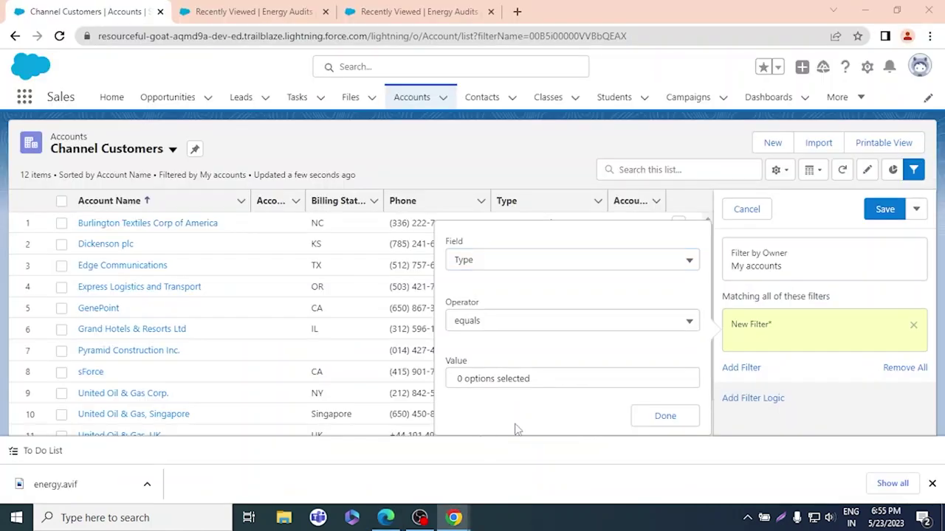
left_click(599, 379)
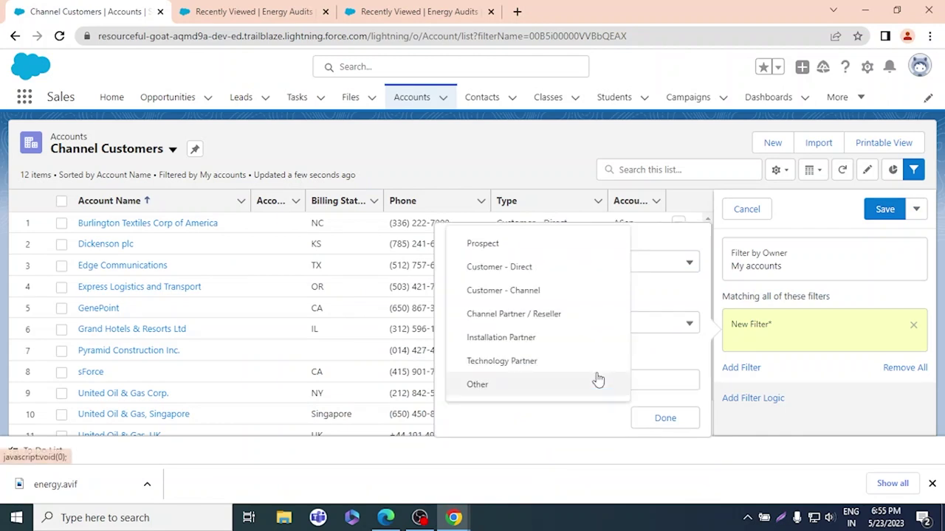
left_click(530, 292)
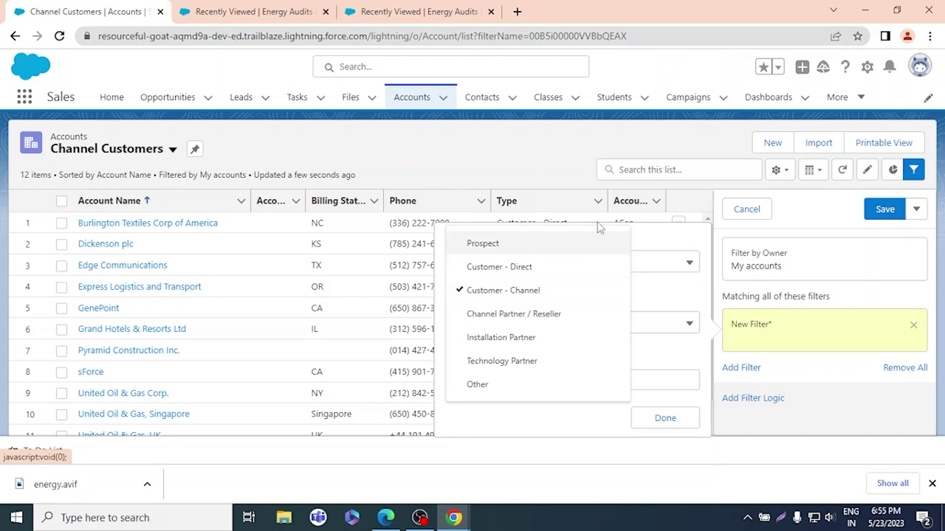
key("alt+Tab")
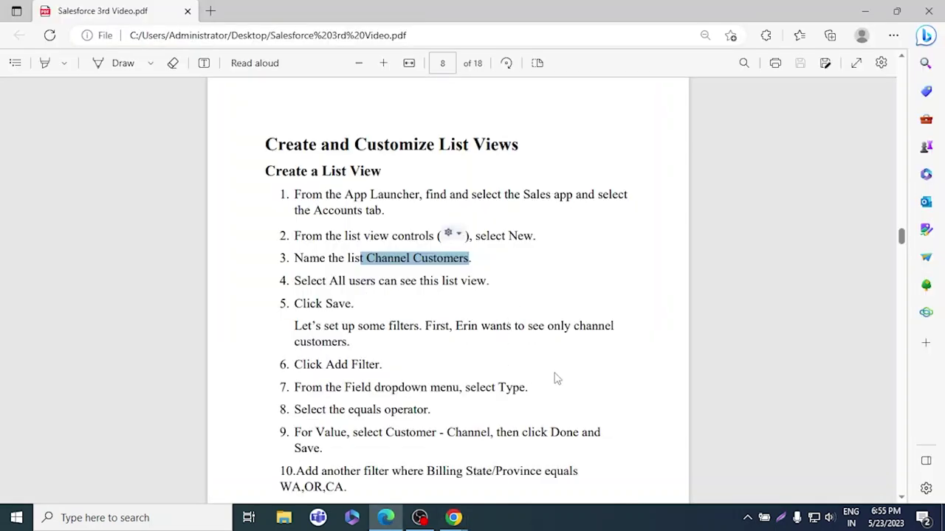
key("alt+Tab")
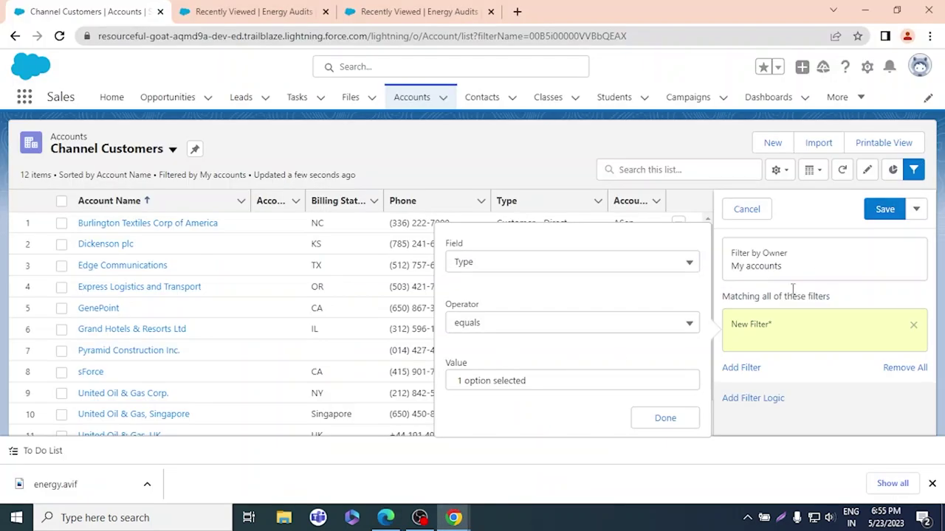
left_click(662, 420)
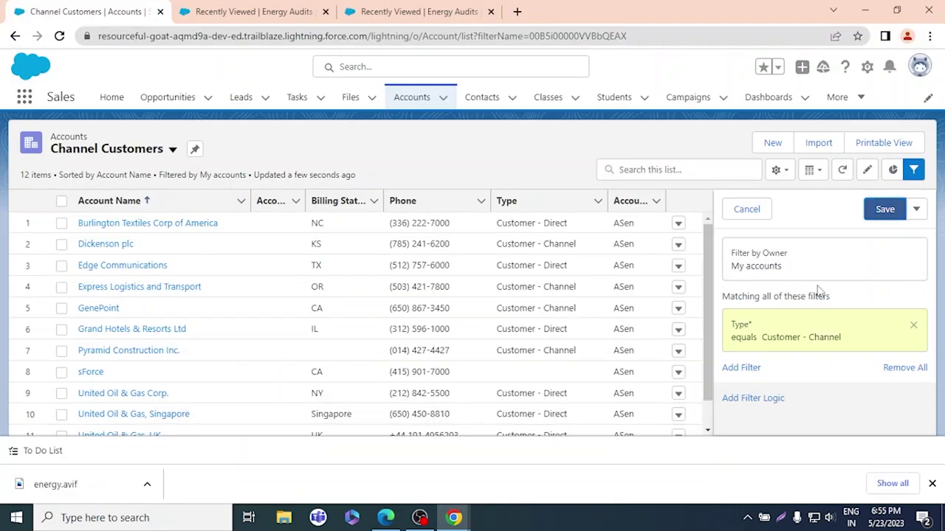
left_click(883, 211)
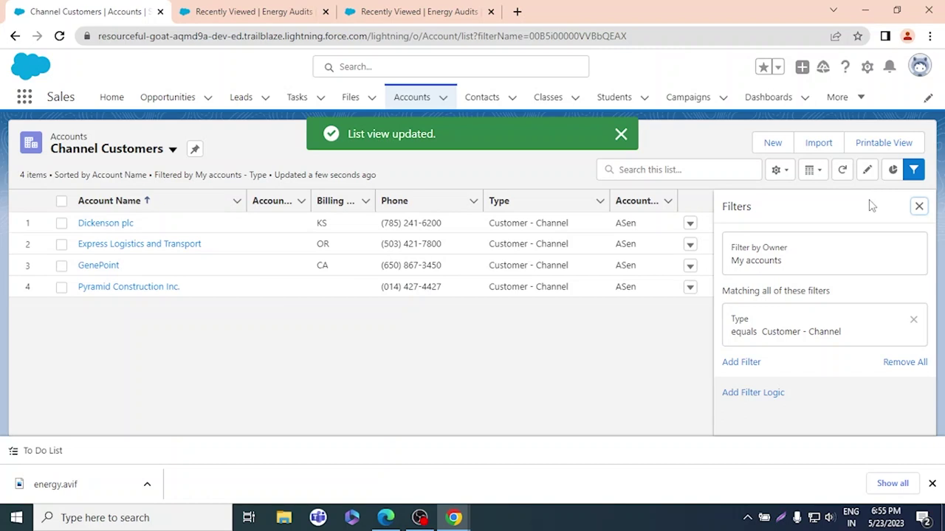
- Look through the available Accounts list views for the Channel Customers entry
left_click(172, 150)
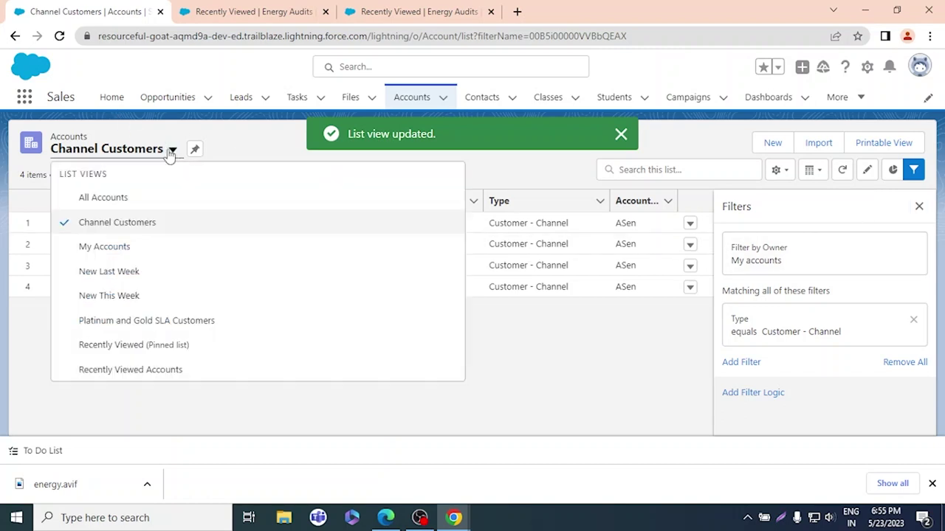
- Display the My Accounts list view, then return to the Channel Customers list view
left_click(141, 246)
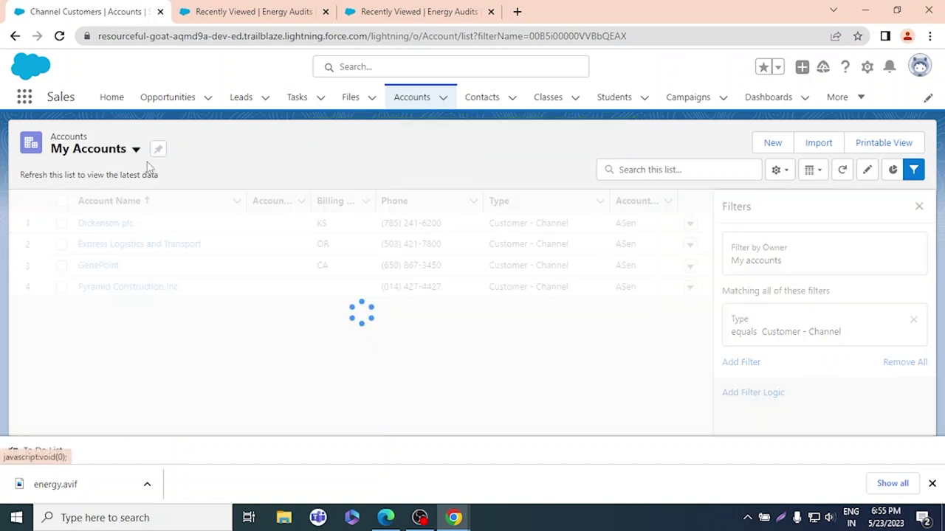
left_click(136, 150)
left_click(132, 225)
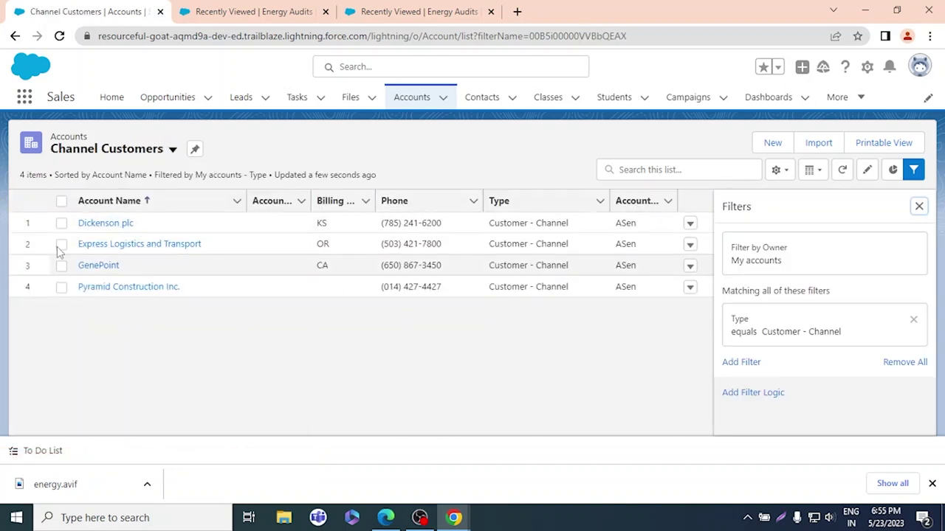
- Open the Dickenson plc account from the list and examine its detail fields, including Type and billing address
left_click(89, 222)
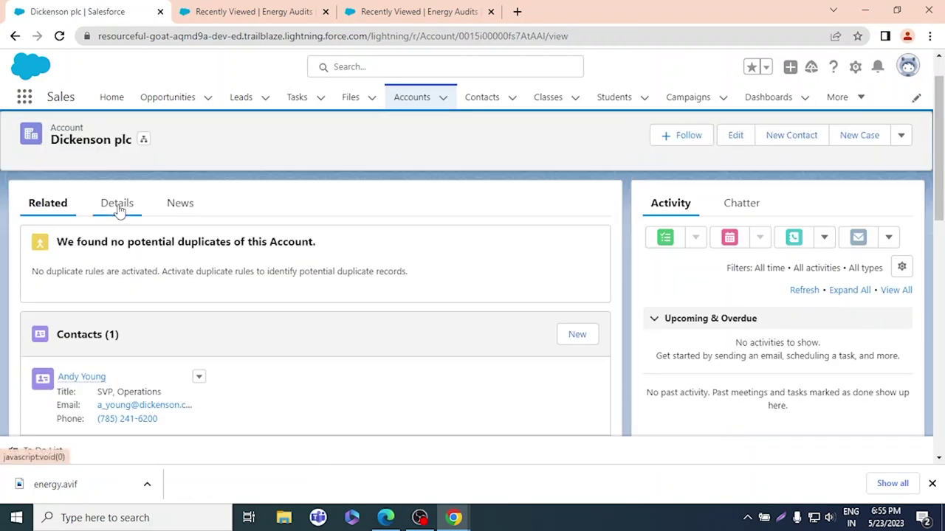
left_click(118, 209)
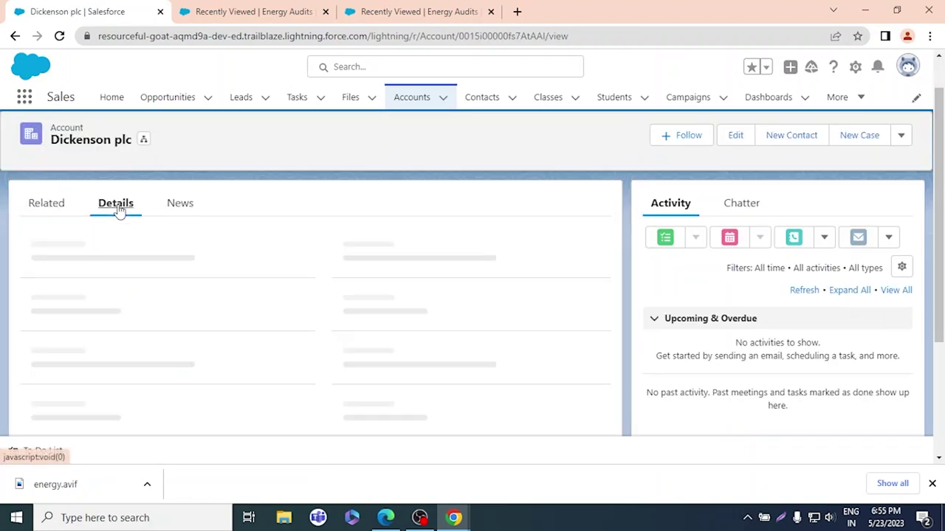
scroll(391, 284, "down", 5)
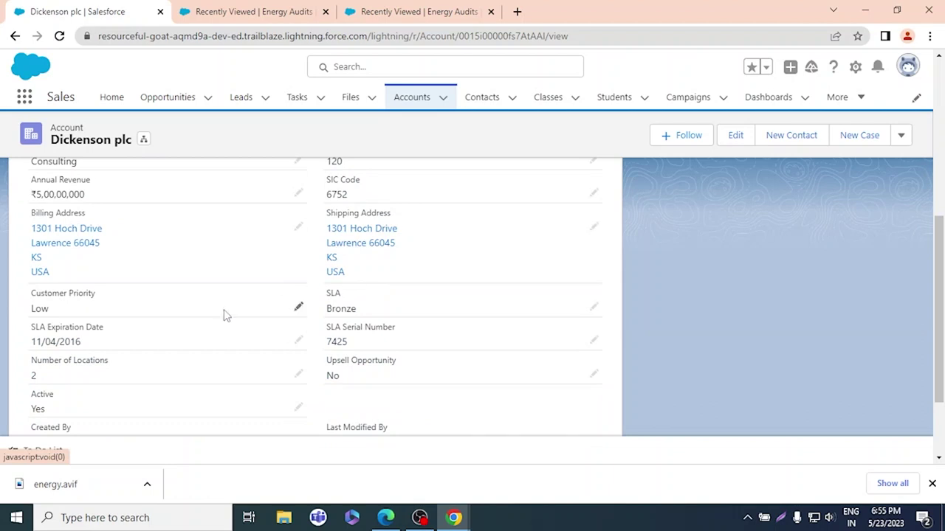
scroll(221, 319, "down", 2)
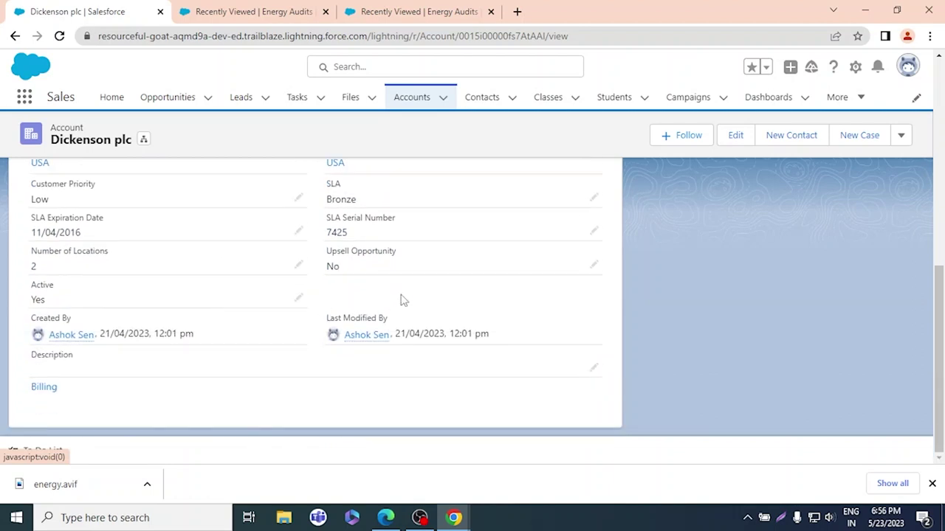
scroll(402, 299, "up", 6)
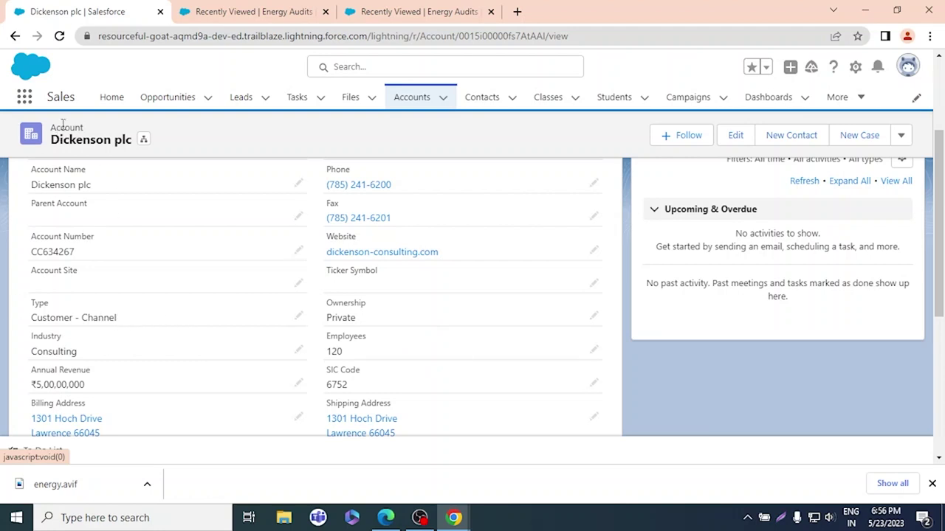
- Return to Accounts, reopen the Channel Customers list view and display its list filters for editing
left_click(418, 97)
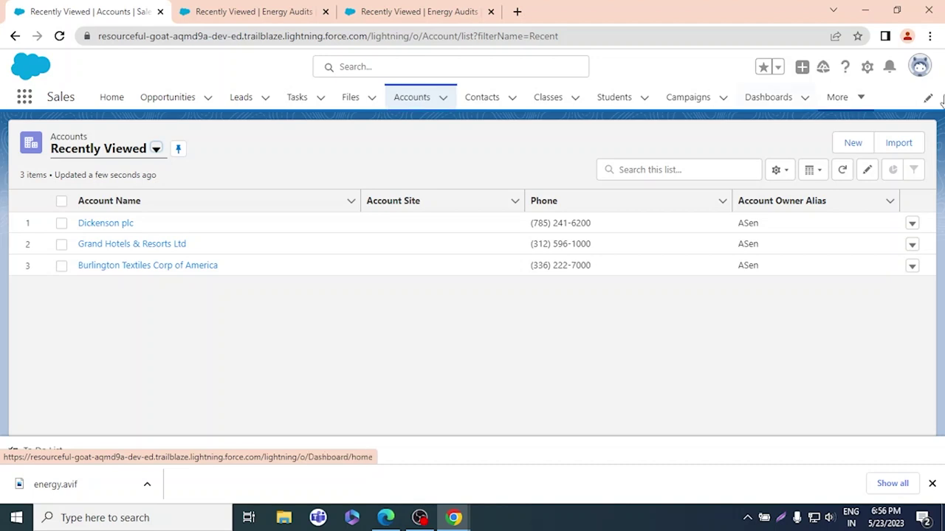
left_click(783, 172)
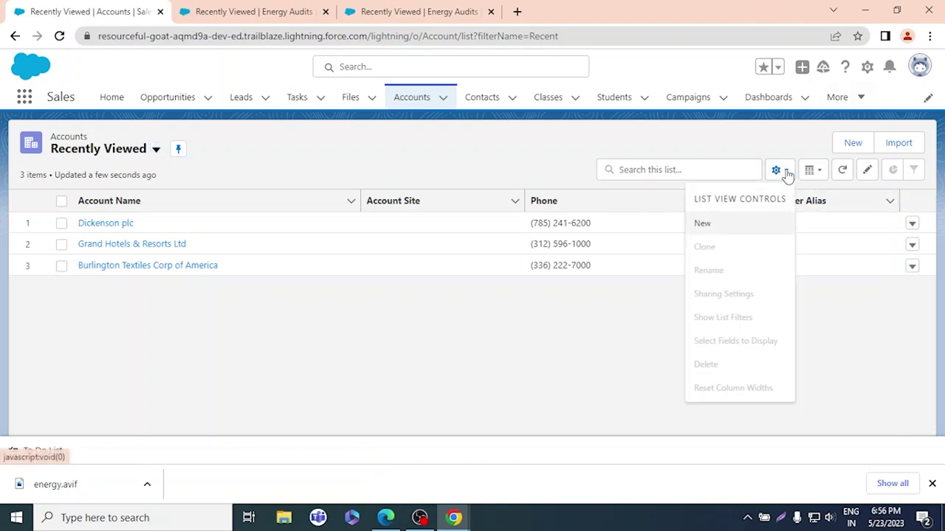
left_click(778, 178)
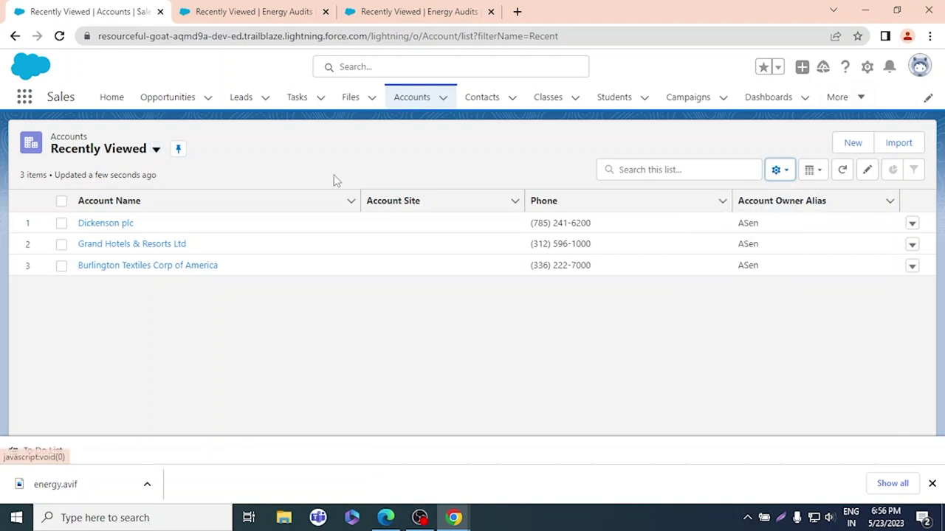
left_click(156, 150)
left_click(132, 223)
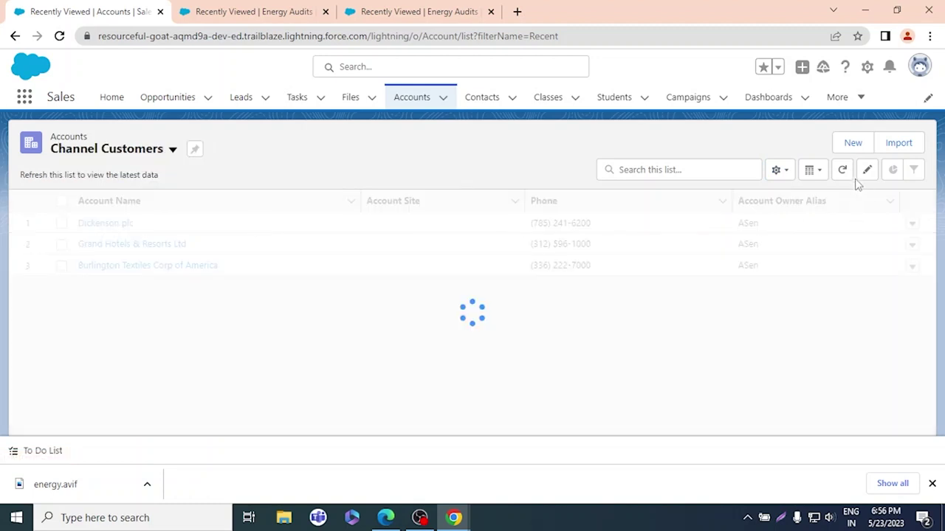
left_click(779, 171)
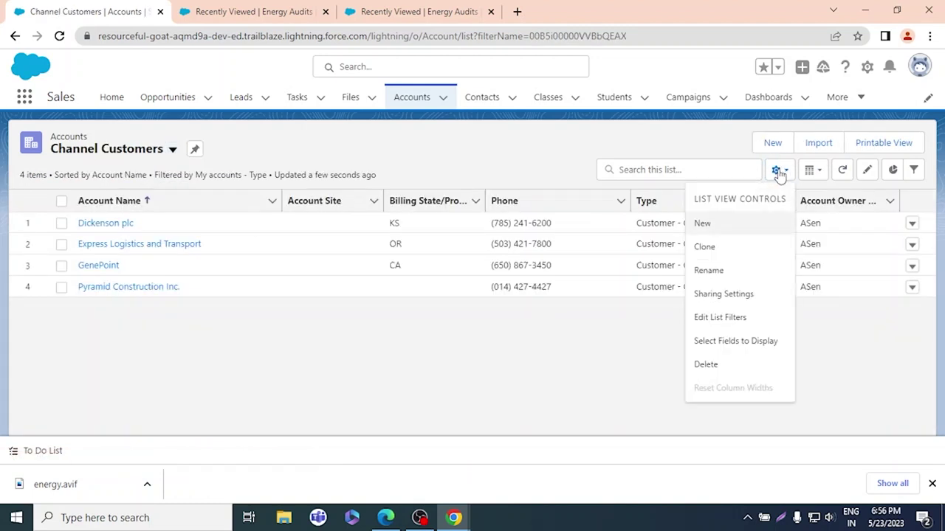
left_click(729, 318)
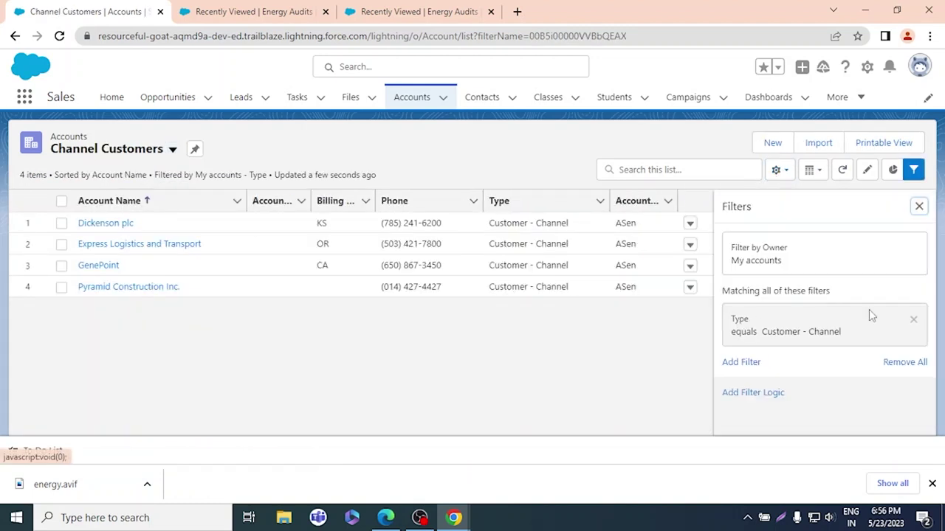
- Add another filter on the Billing State/Province field to the Channel Customers list view, following the PDF guide
key("alt+Tab")
scroll(746, 369, "down", 4)
scroll(453, 264, "up", 5)
scroll(492, 227, "down", 4)
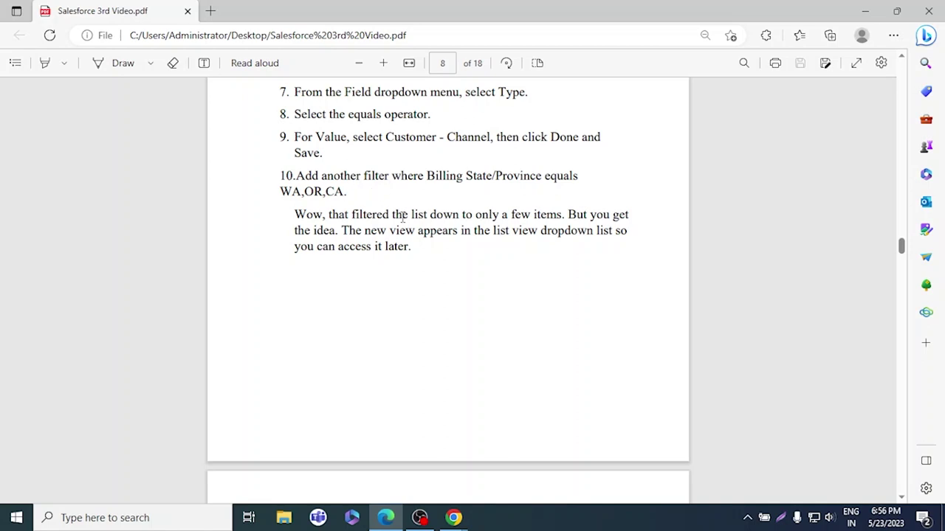
key("alt+Tab")
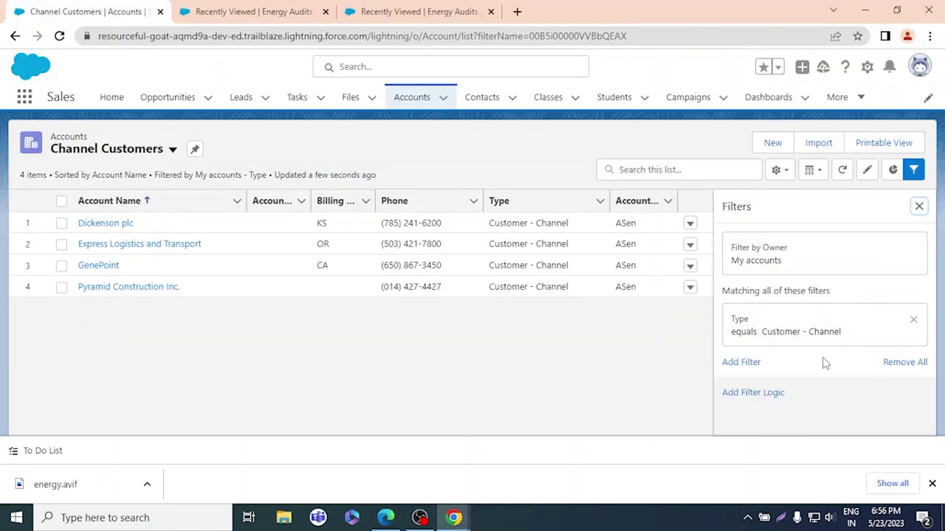
left_click(741, 362)
left_click(593, 290)
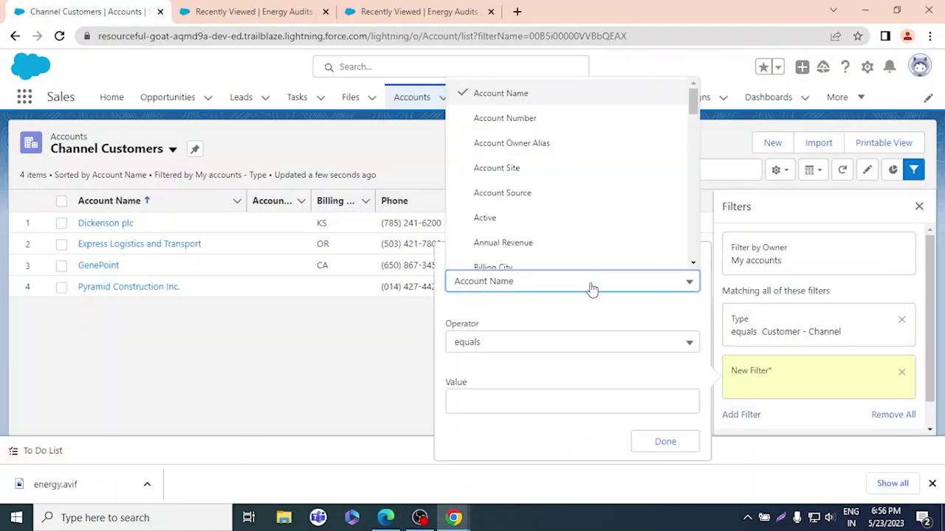
scroll(573, 166, "down", 10)
scroll(572, 176, "down", 1)
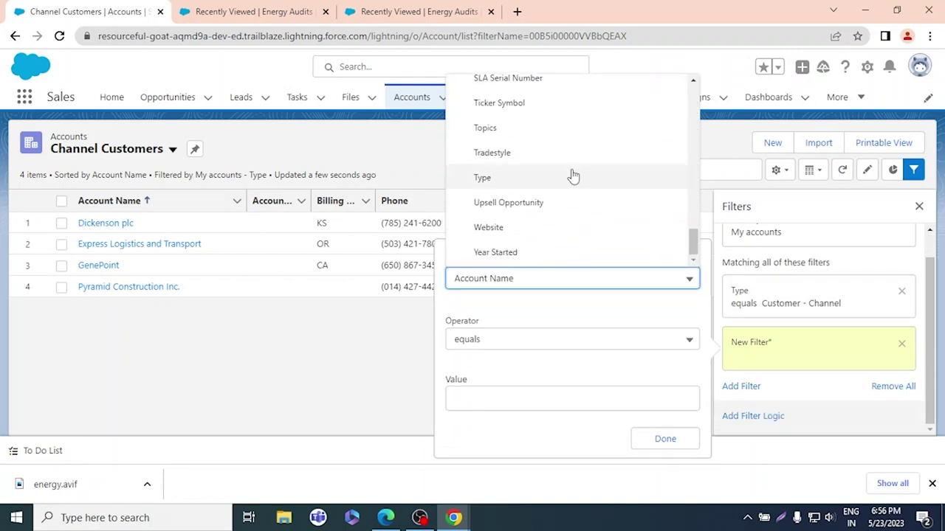
scroll(573, 203, "up", 4)
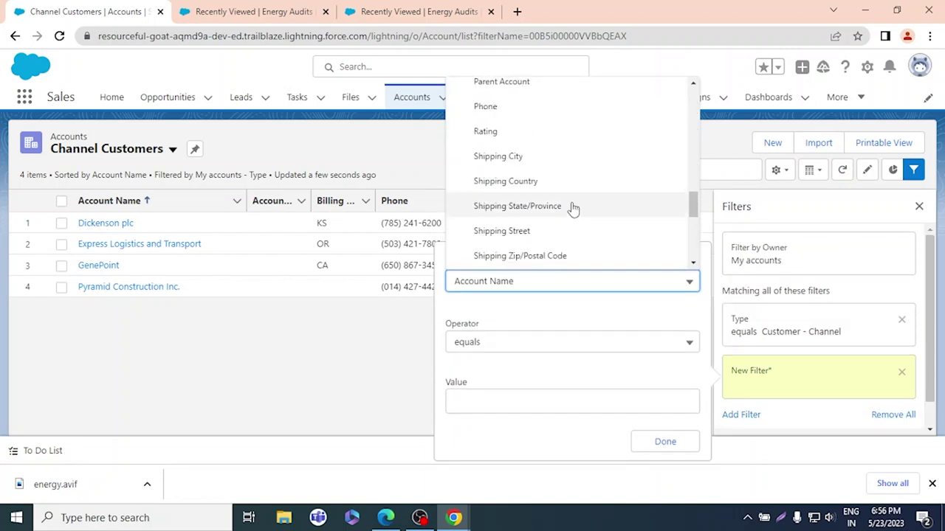
key("alt+Tab")
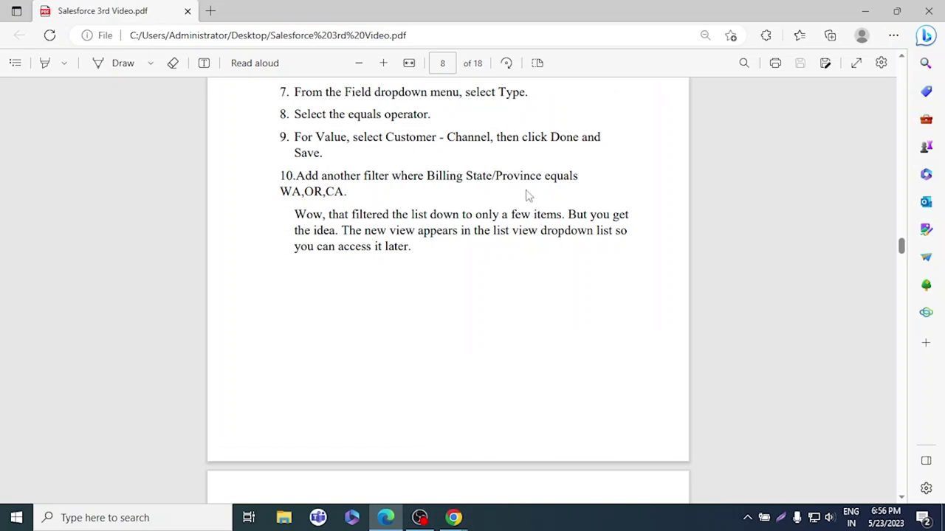
key("alt+Tab")
left_click(564, 283)
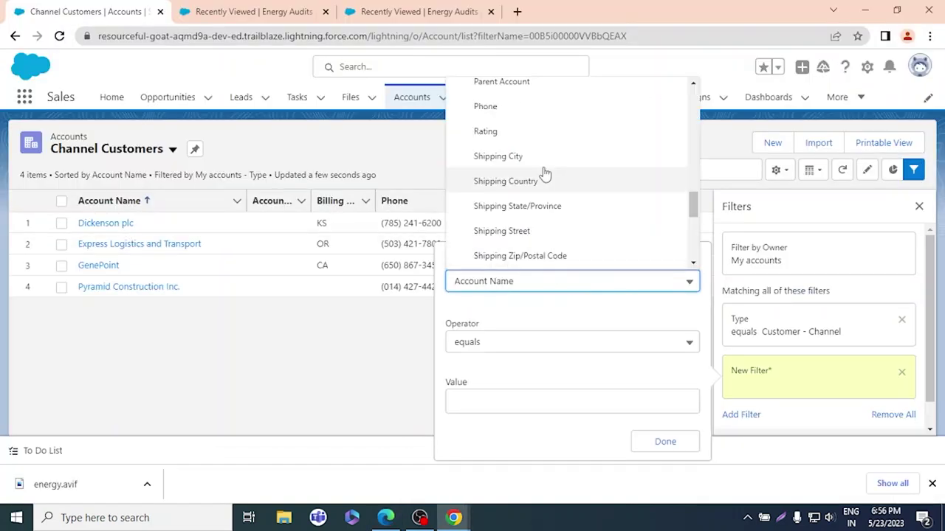
scroll(545, 170, "up", 10)
scroll(540, 153, "down", 3)
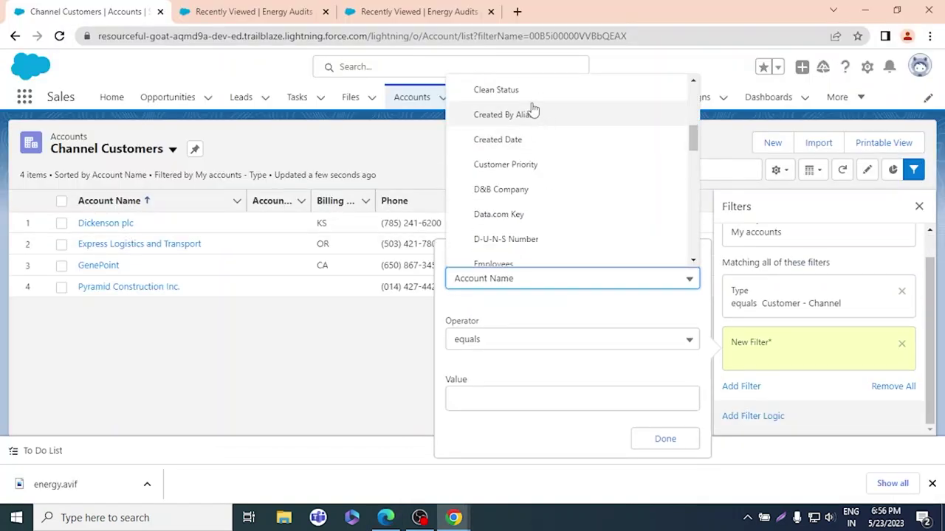
left_click_drag(691, 137, 693, 113)
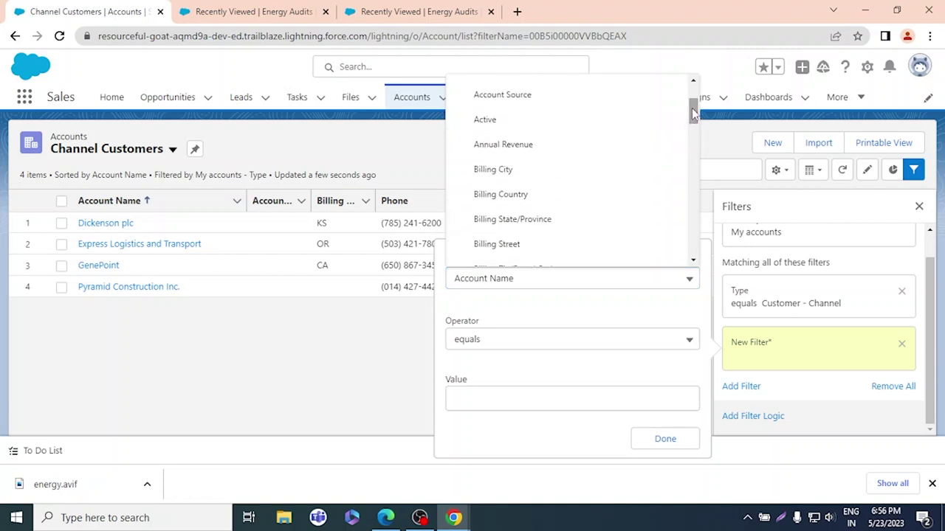
left_click(558, 219)
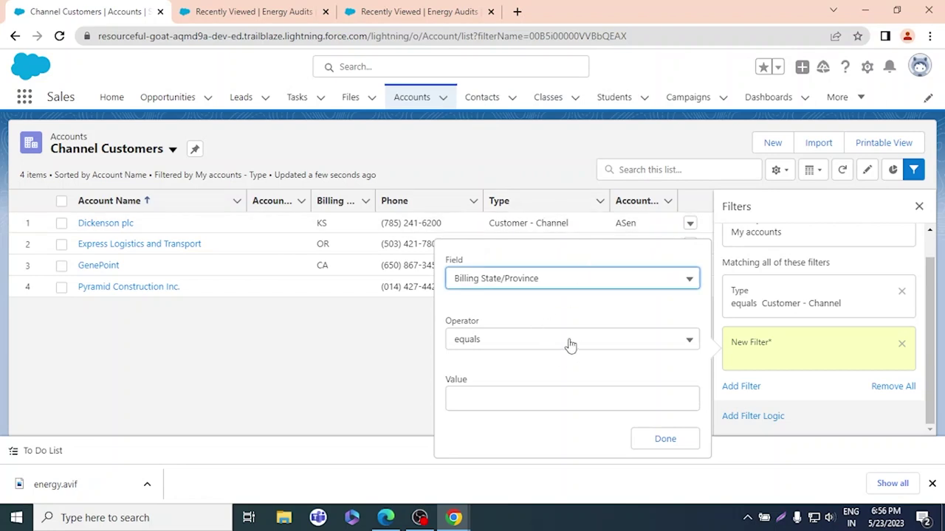
- Set the Billing State/Province filter's value to WA,OR,CA, copied from the PDF guide, keeping the equals operator
key("alt+Tab")
key("alt+Tab")
left_click(595, 399)
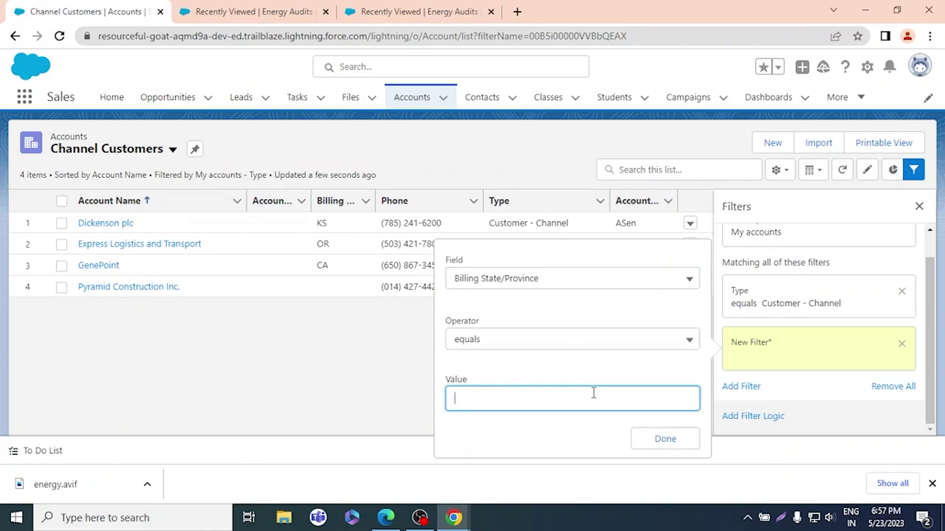
type("WA")
key("alt+Tab")
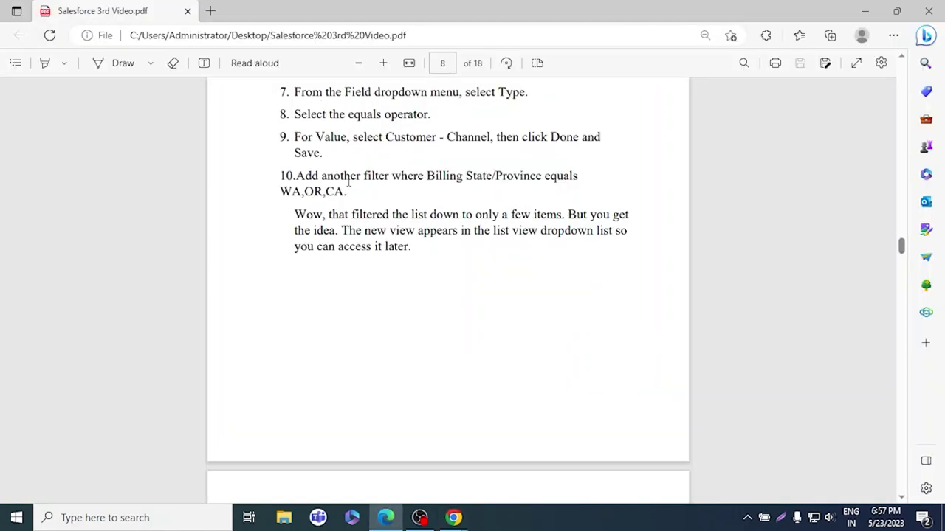
mouse_move(344, 192)
left_mouse_down()
mouse_move(275, 191)
mouse_move(345, 200)
left_mouse_up()
key("ctrl+c")
left_click(285, 193)
double_click(290, 192)
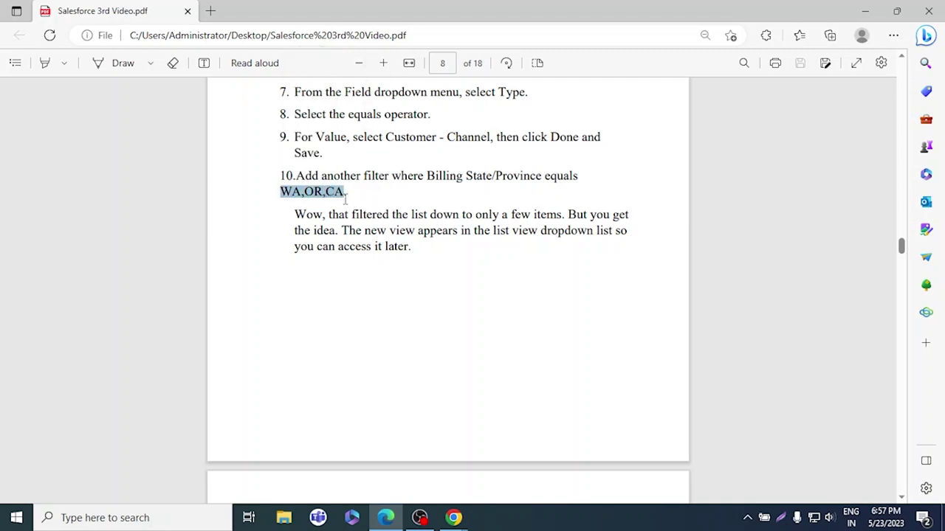
key("alt+Tab")
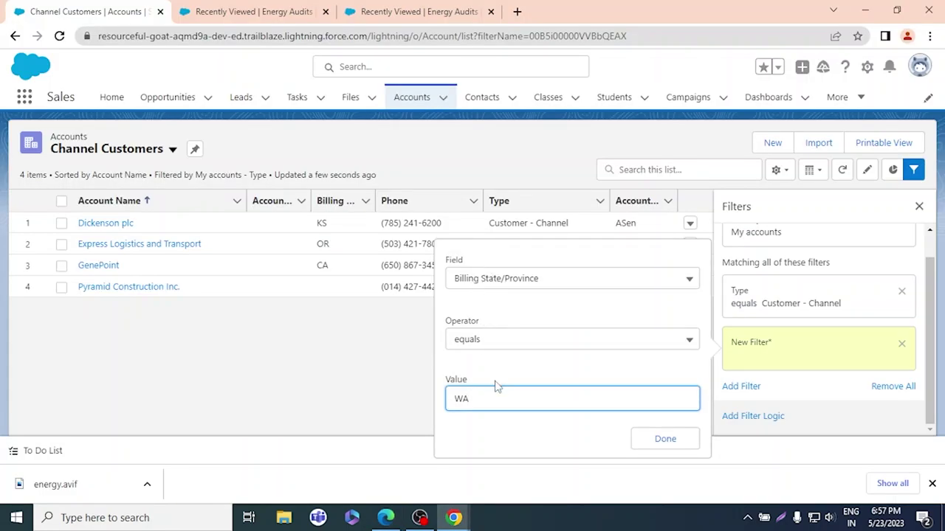
key("ctrl+a")
key("ctrl+v")
- Look ahead in the PDF guide to the Customize a List View section, then apply the Billing State/Province filter and save the list view
key("alt+Tab")
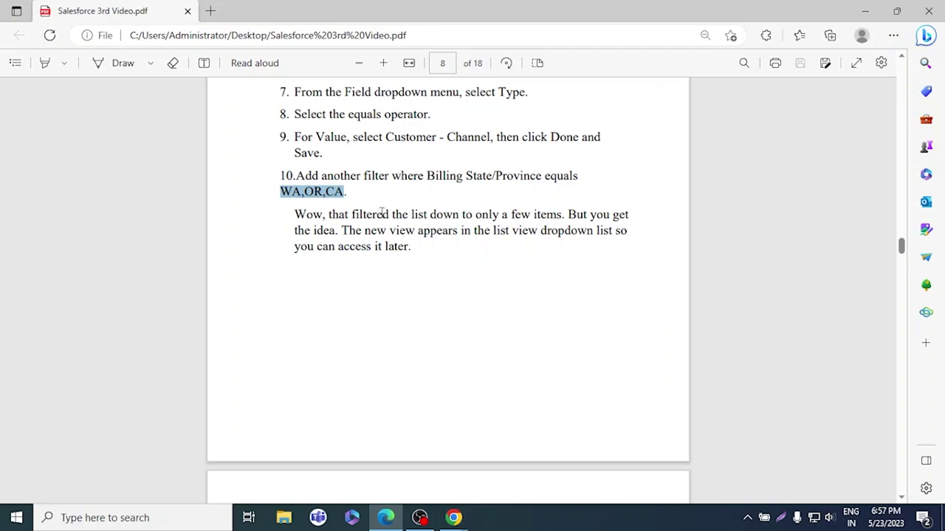
scroll(492, 243, "down", 8)
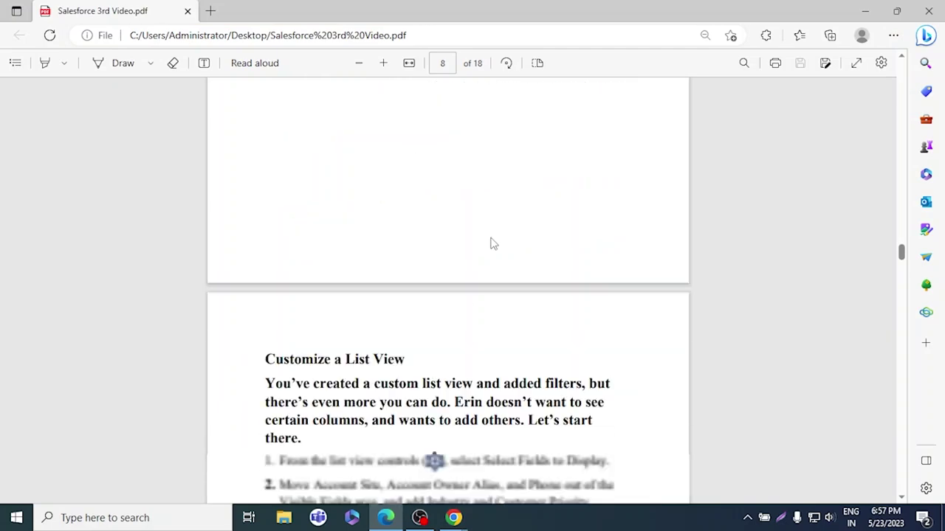
scroll(500, 238, "up", 8)
scroll(500, 237, "down", 7)
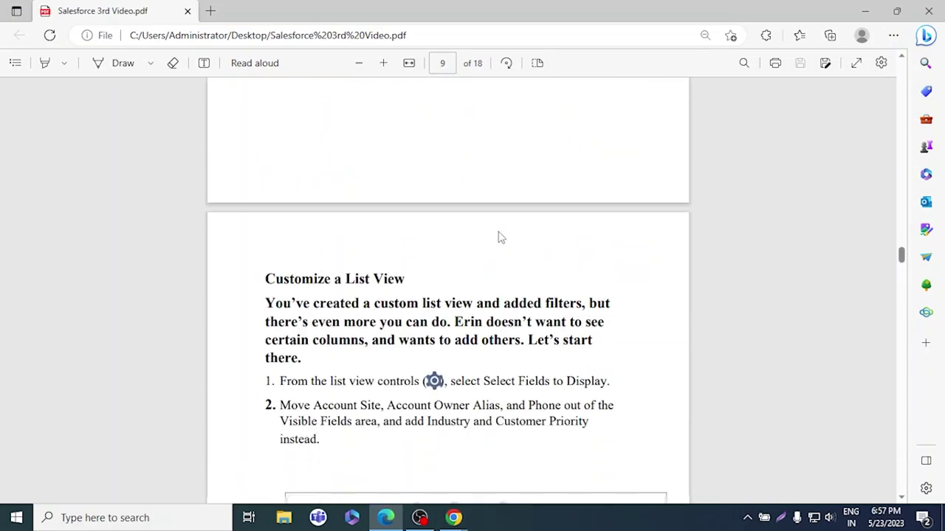
key("alt+Tab")
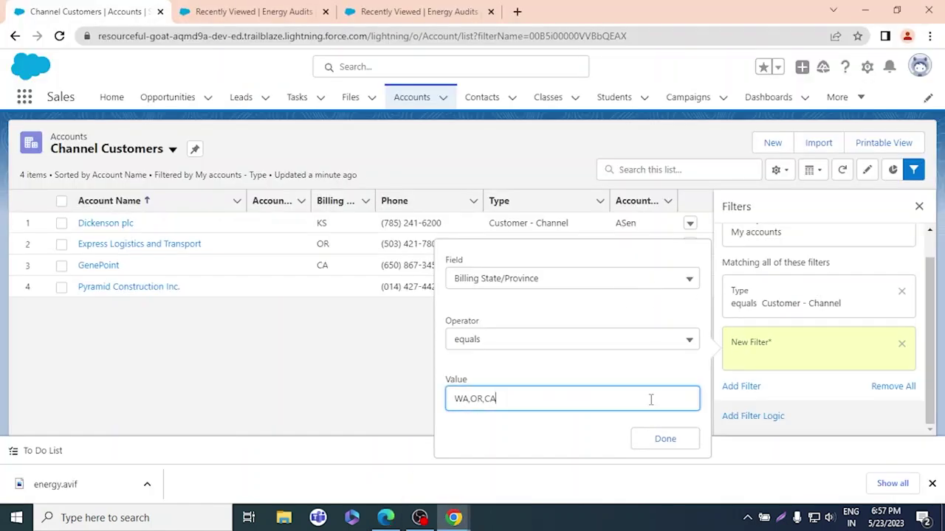
left_click(664, 440)
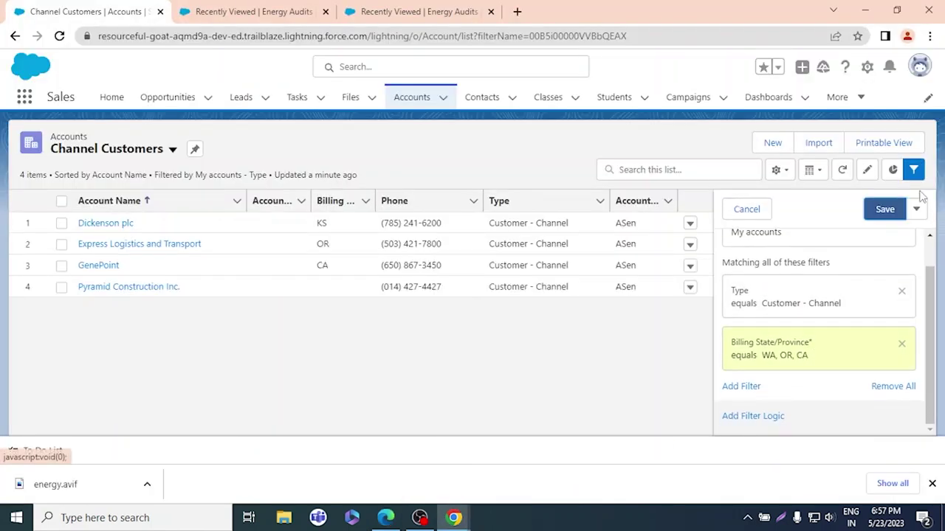
left_click(883, 211)
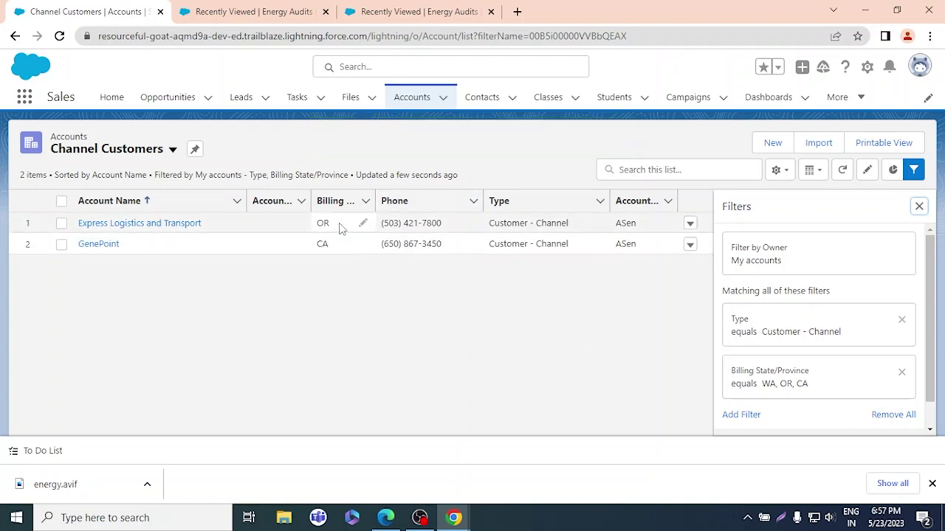
- Remove the Billing State/Province filter from the Channel Customers list view and save the change
left_click(905, 373)
left_click(902, 373)
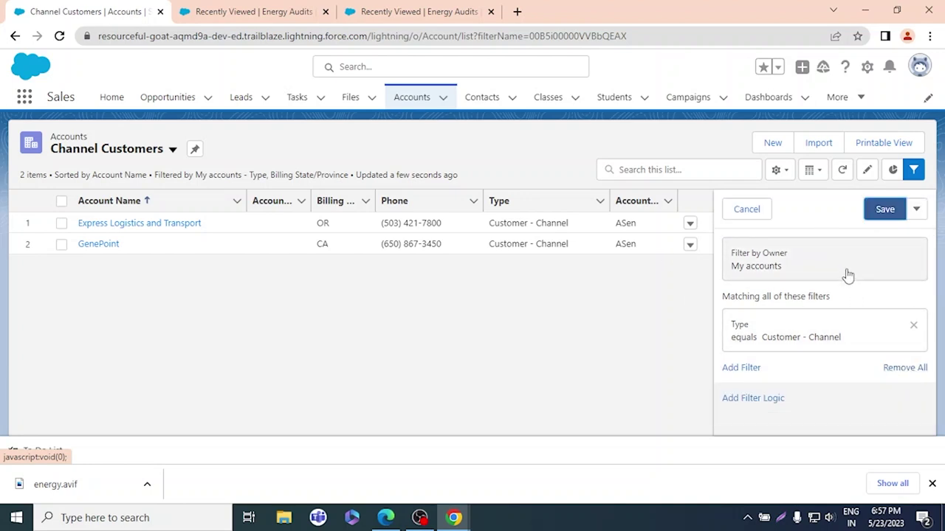
left_click(884, 210)
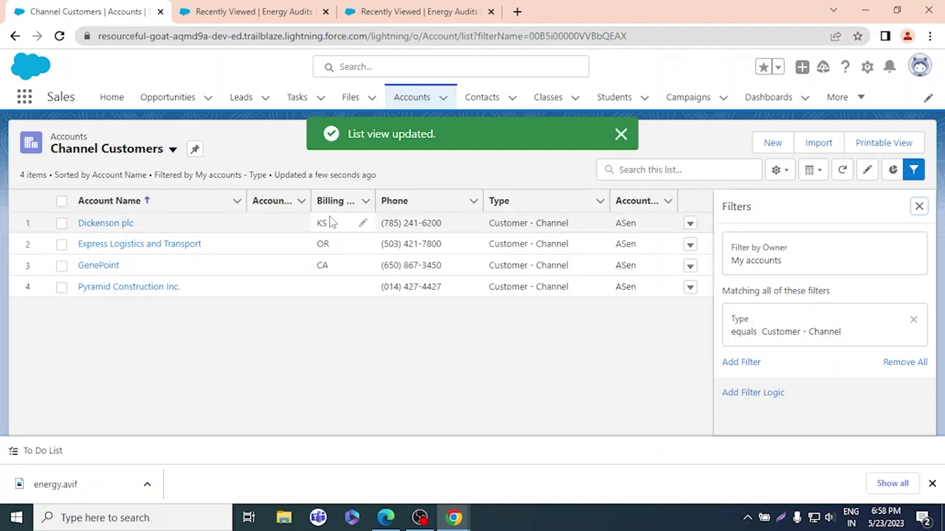
- Add a filter for Billing State/Province equals WA,OR,CA to the Channel Customers list view and save it
left_click(742, 362)
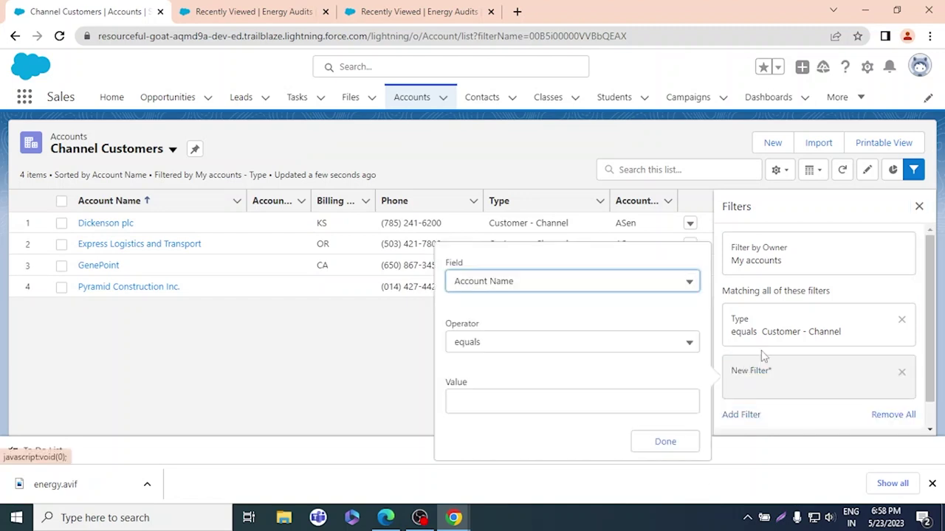
left_click(601, 284)
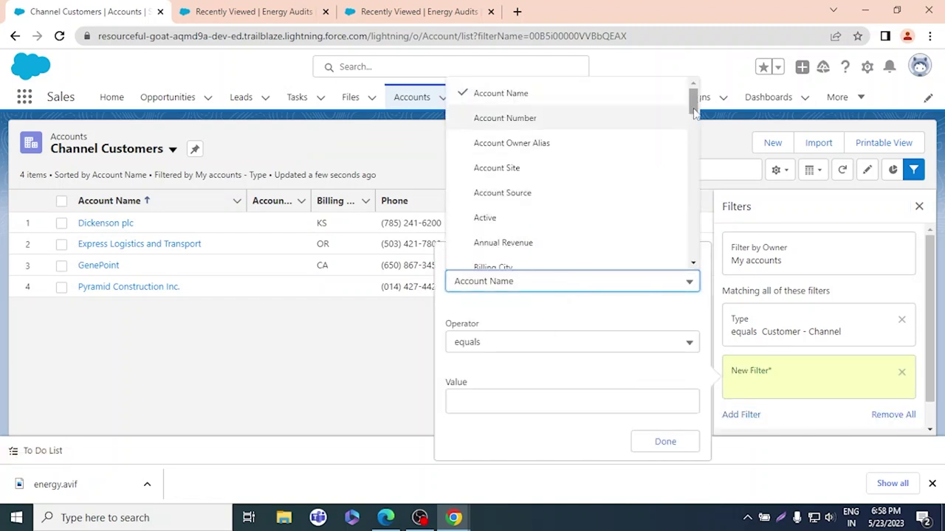
scroll(691, 118, "down", 2)
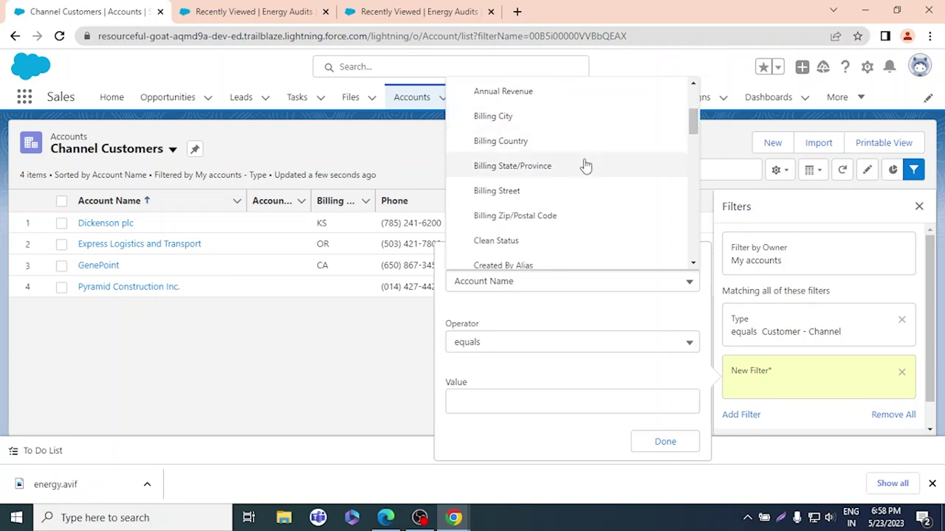
left_click(587, 163)
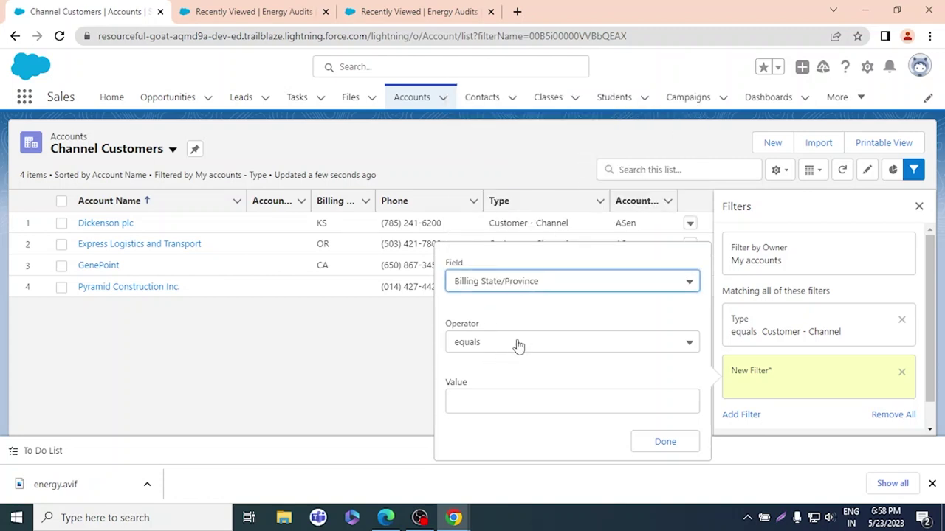
left_click(518, 402)
key("ctrl+v")
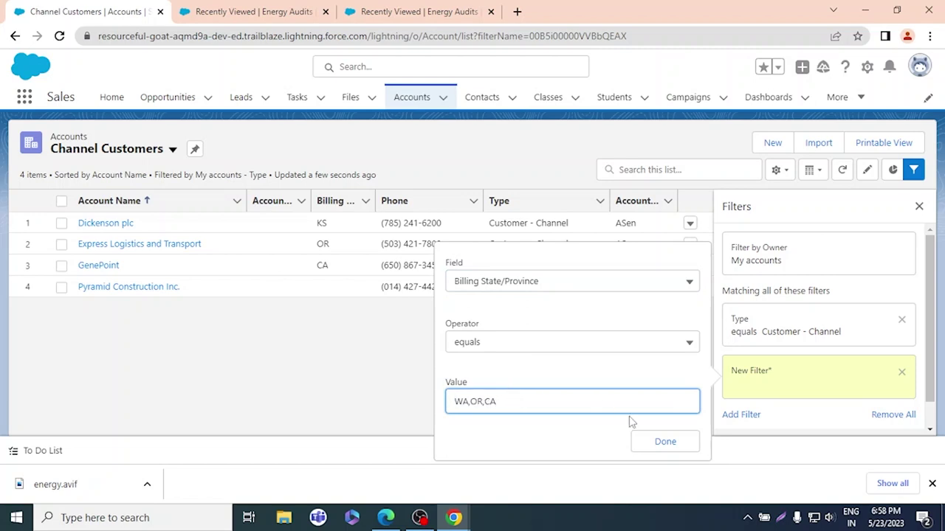
left_click(665, 441)
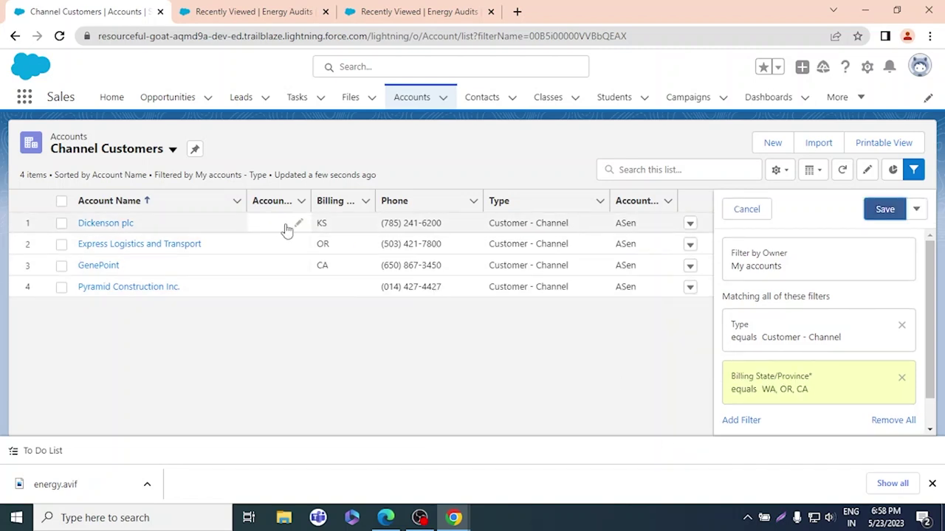
left_click(884, 209)
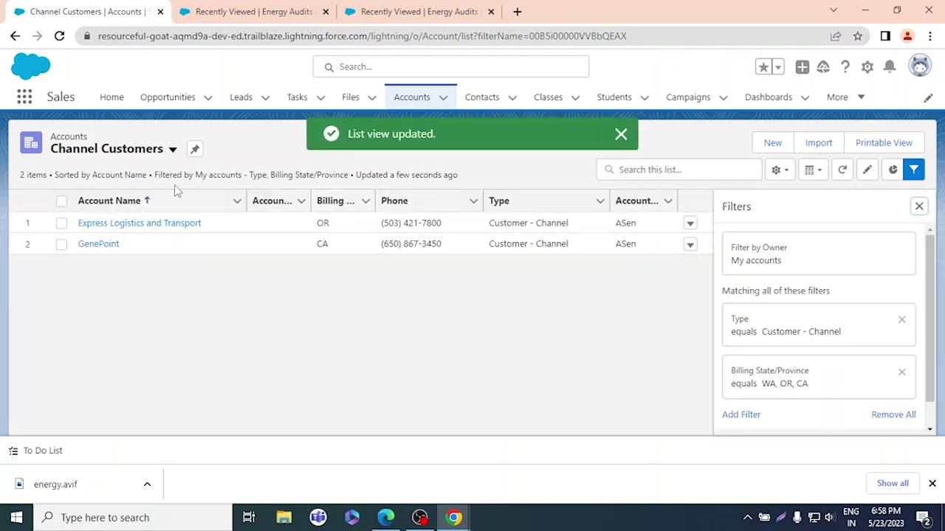
- Display the All Accounts list view for comparison, then return to the Channel Customers list view
left_click(172, 150)
left_click(140, 198)
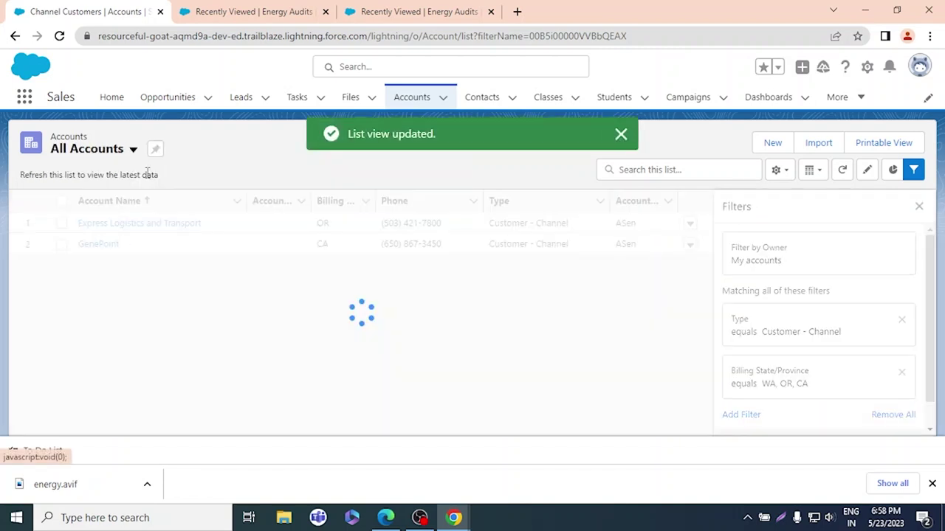
left_click(131, 150)
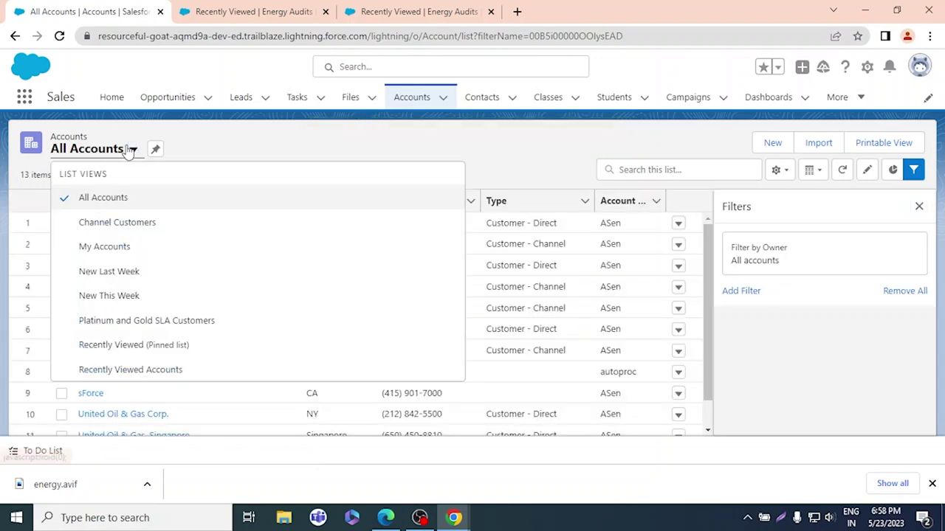
left_click(124, 223)
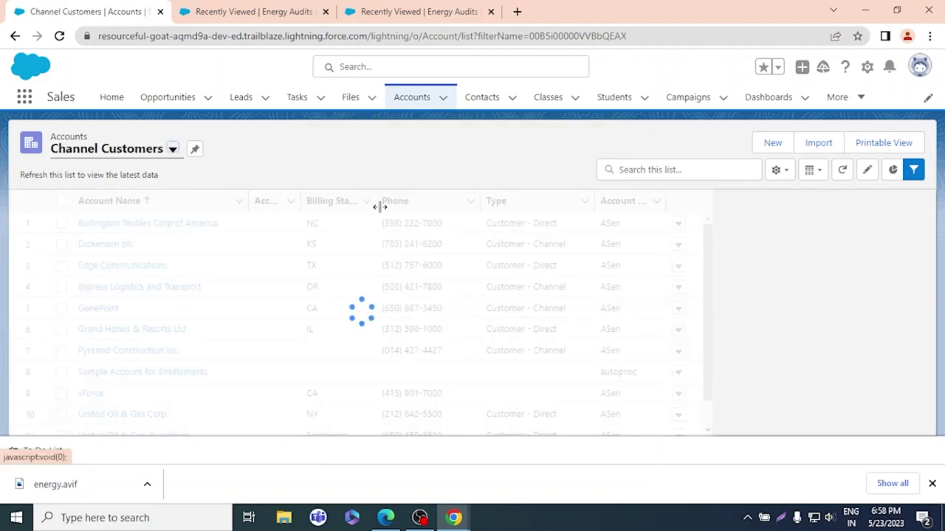
- Read the PDF guide's Customize a List View section and open the display field selection for the Channel Customers list view in Salesforce
key("alt+Tab")
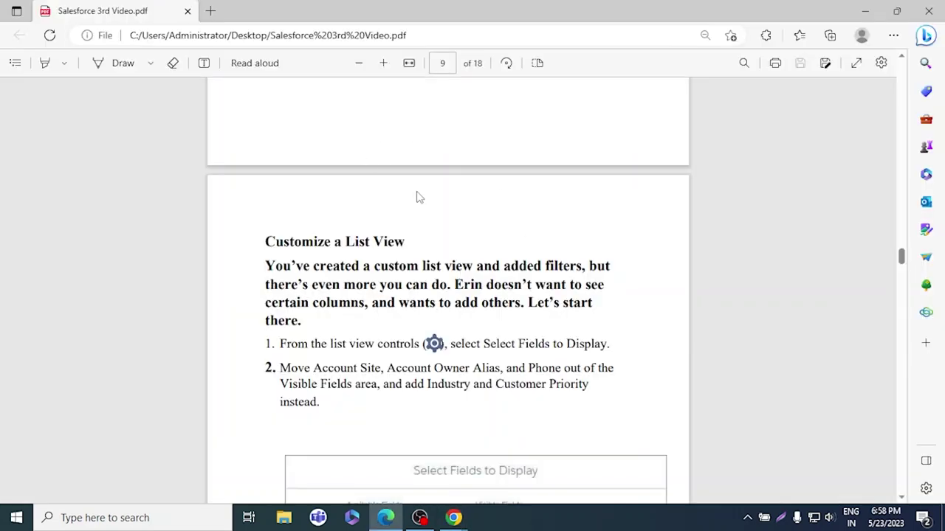
scroll(416, 202, "down", 4)
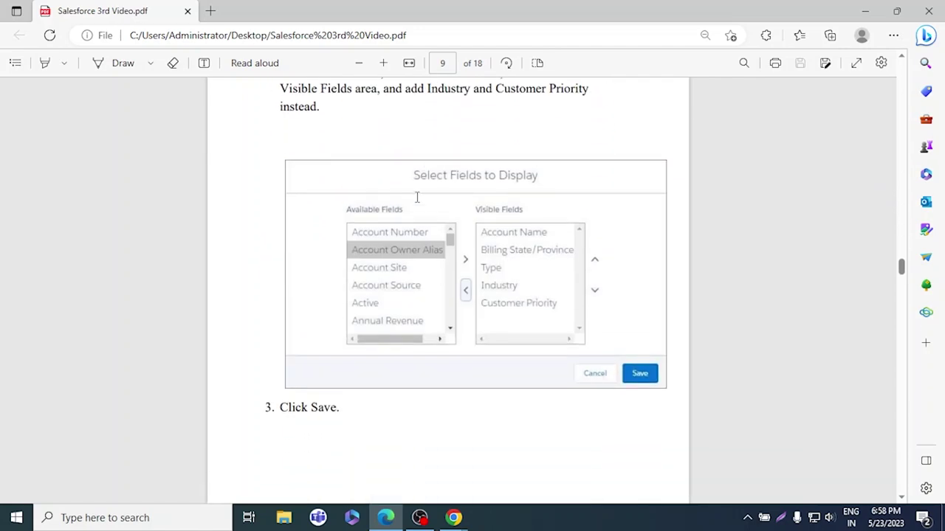
scroll(417, 196, "up", 4)
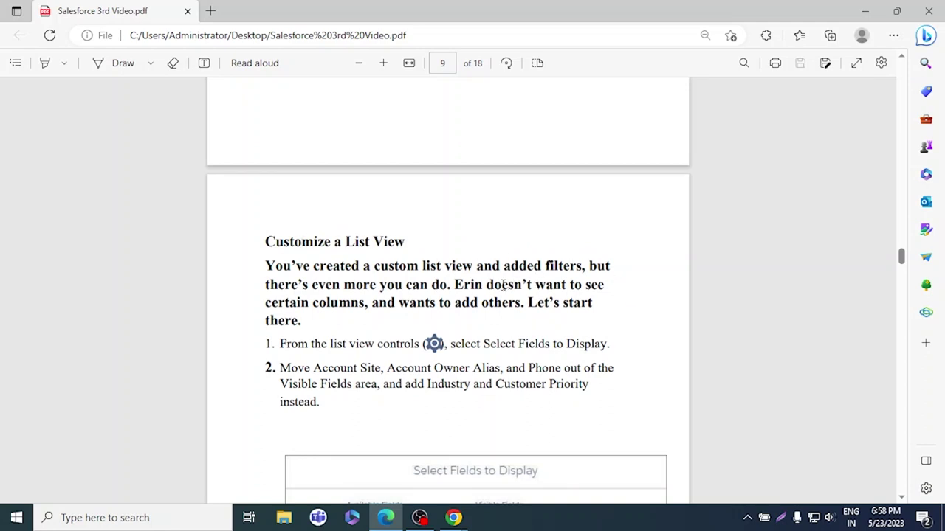
scroll(508, 285, "down", 4)
scroll(329, 133, "up", 4)
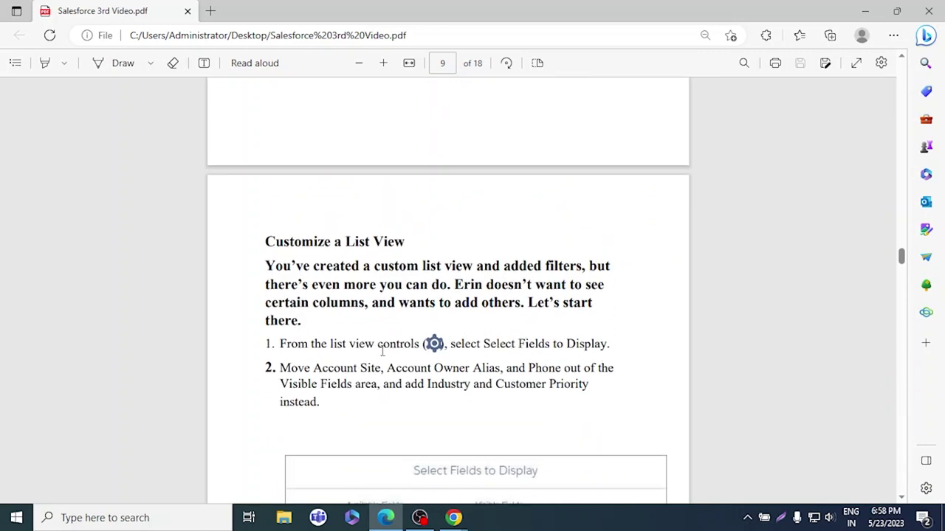
key("alt+Tab")
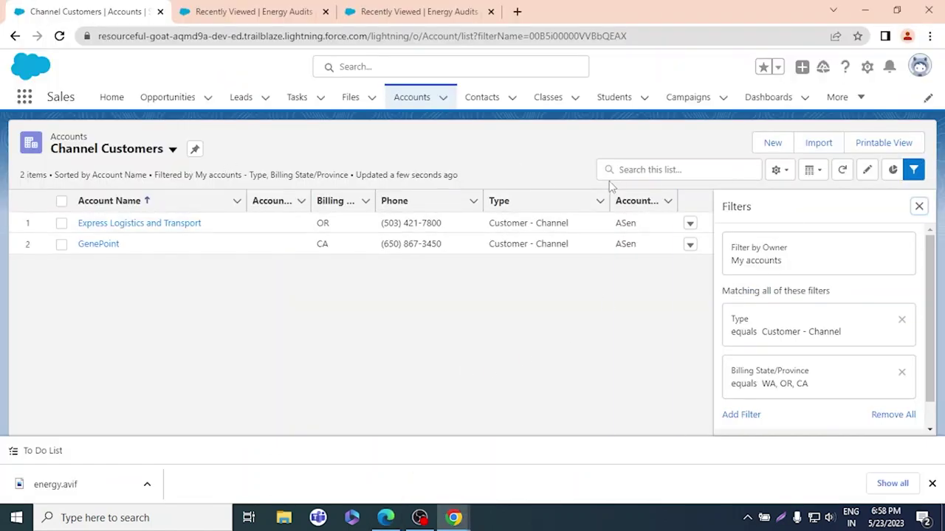
left_click(781, 171)
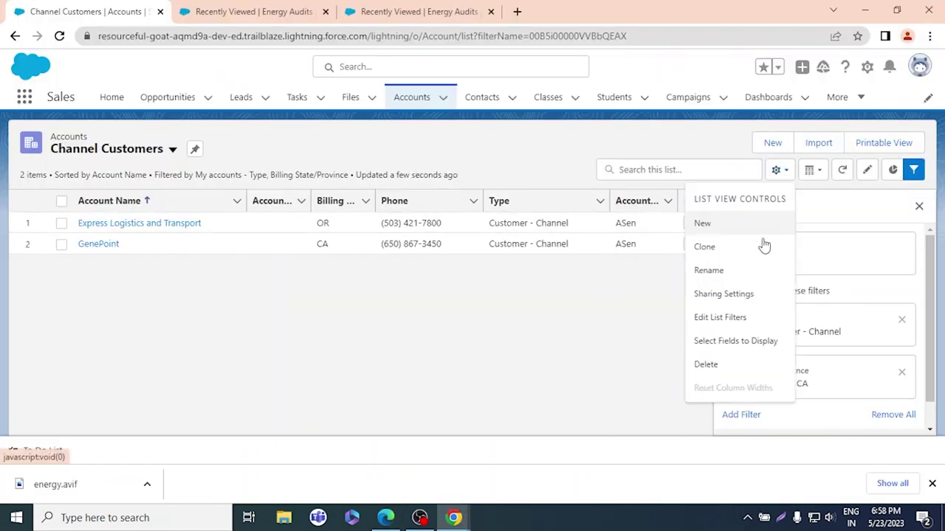
left_click(752, 344)
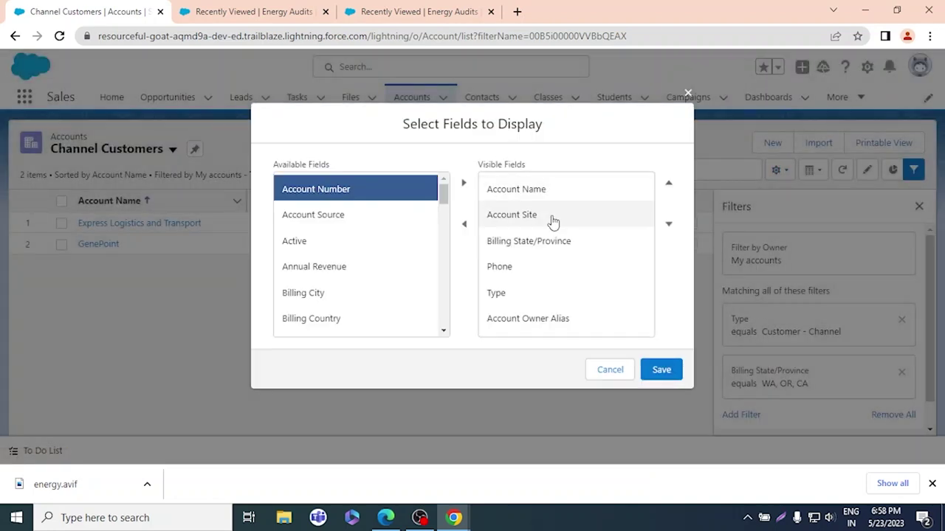
- Check the PDF guide's field instructions and move Account Site out of the list view's visible fields
key("alt+Tab")
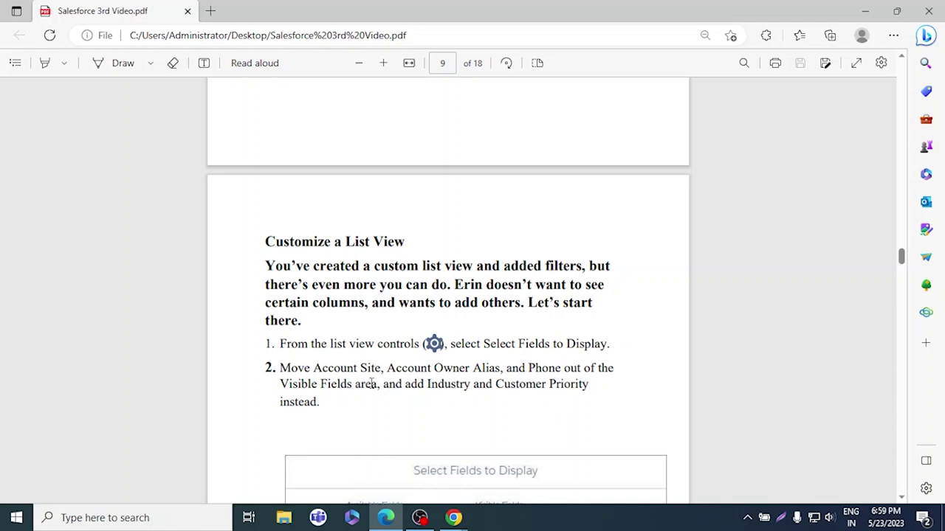
key("alt+Tab")
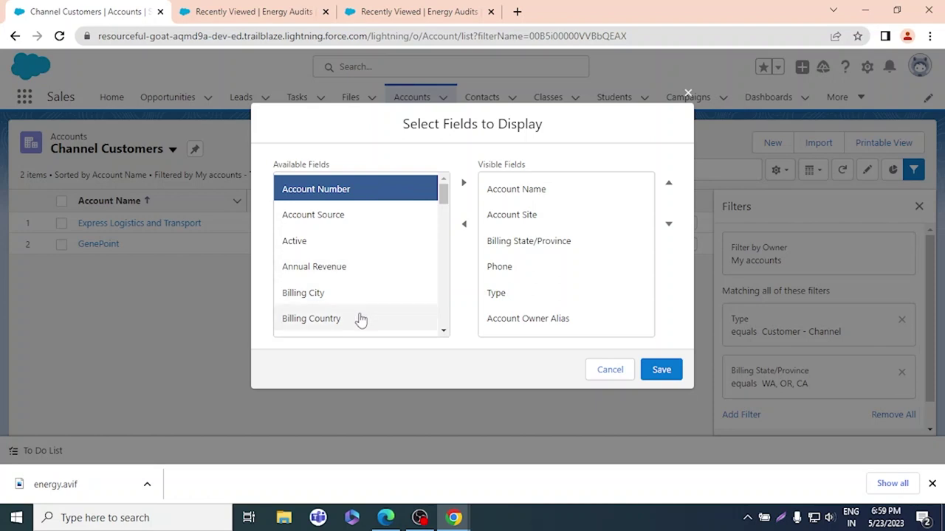
scroll(361, 314, "down", 10)
scroll(428, 264, "down", 2)
scroll(384, 236, "up", 10)
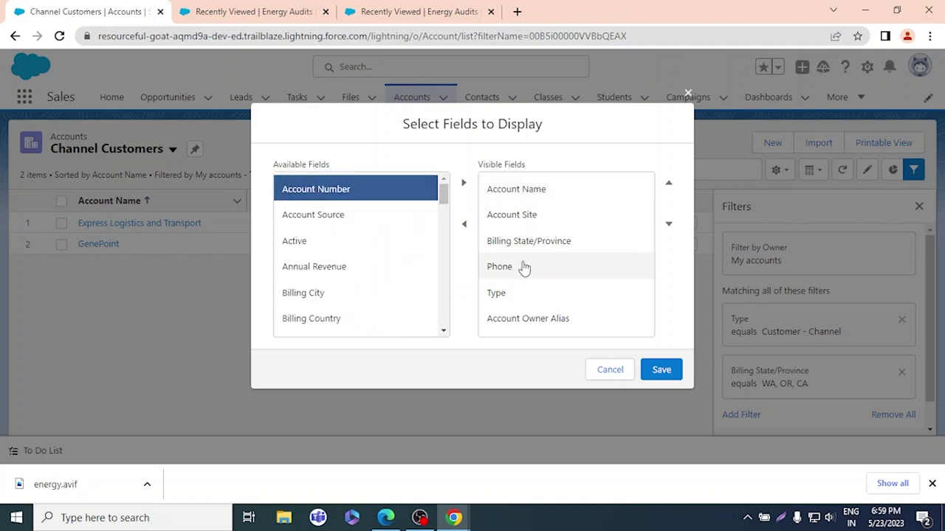
key("alt+Tab")
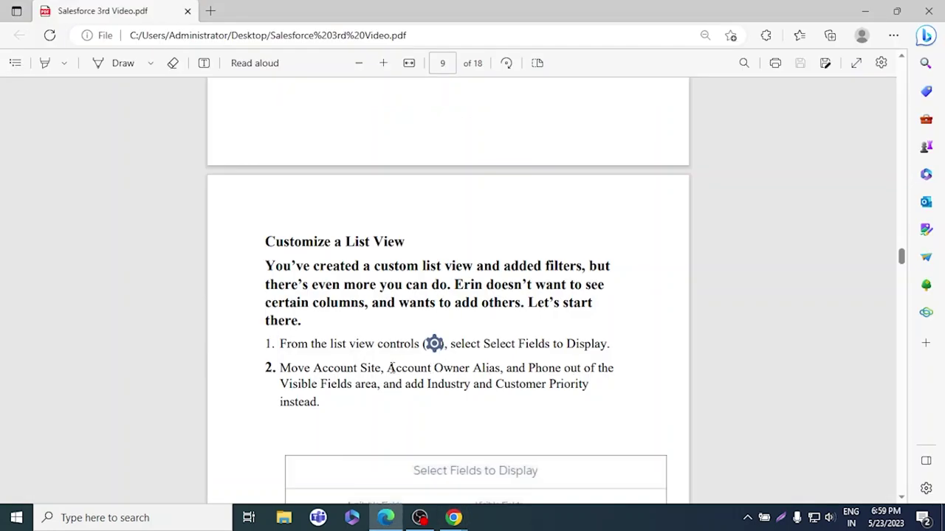
key("alt+Tab")
left_click(538, 217)
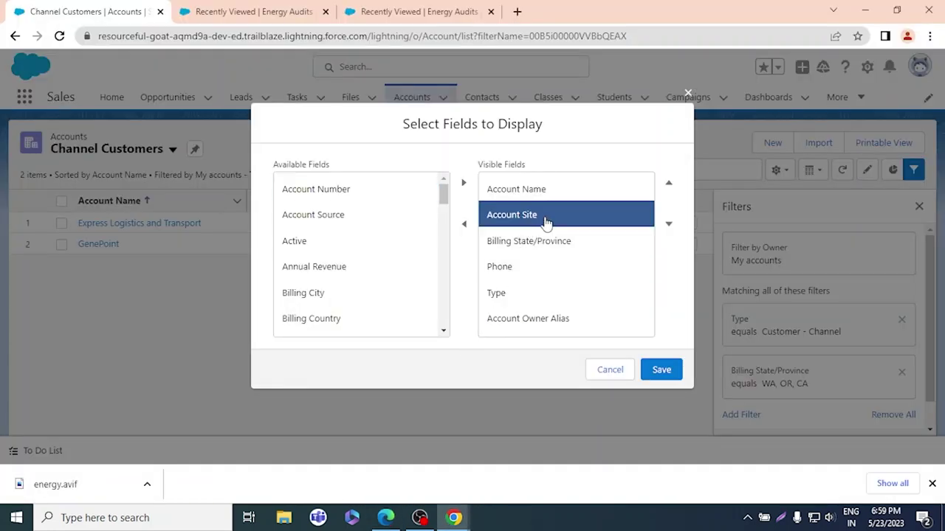
left_click(465, 225)
- Move Account Owner Alias and Phone out of the visible fields, checking each against the PDF guide
key("alt+Tab")
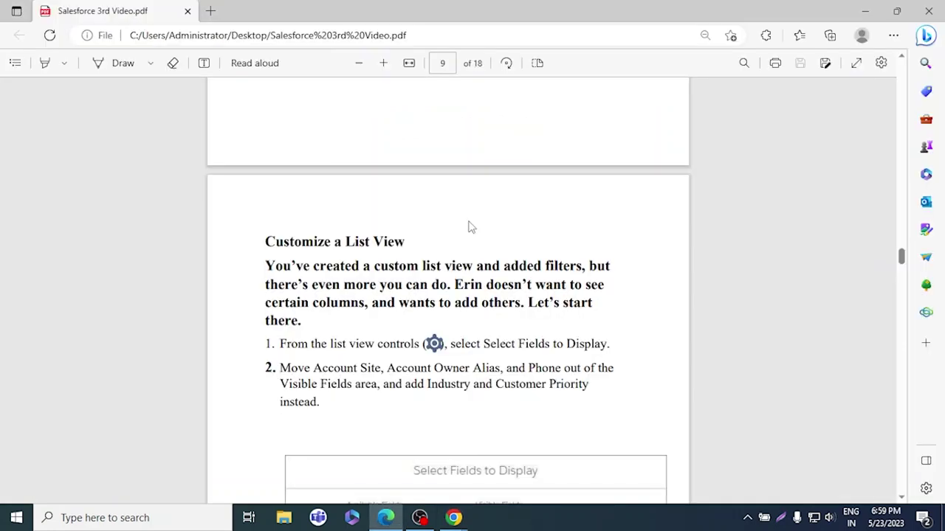
key("alt+Tab")
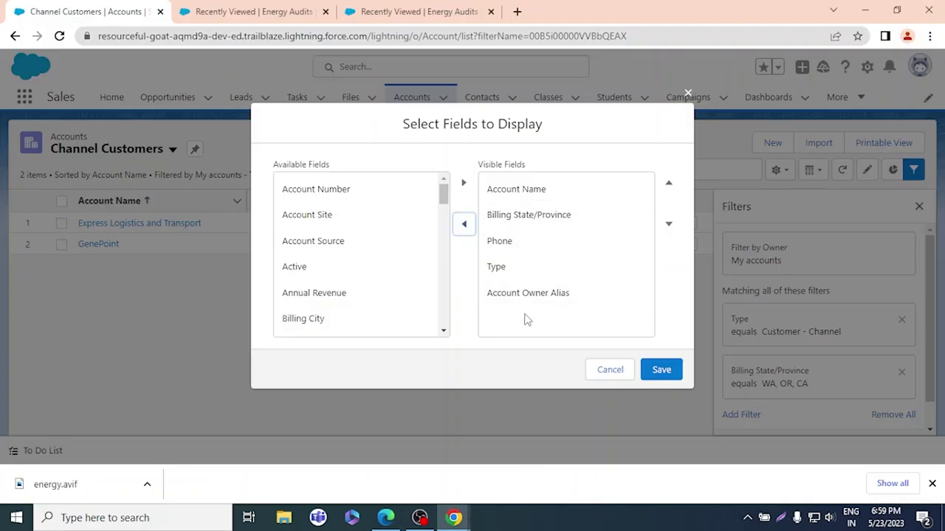
left_click(532, 299)
left_click(462, 225)
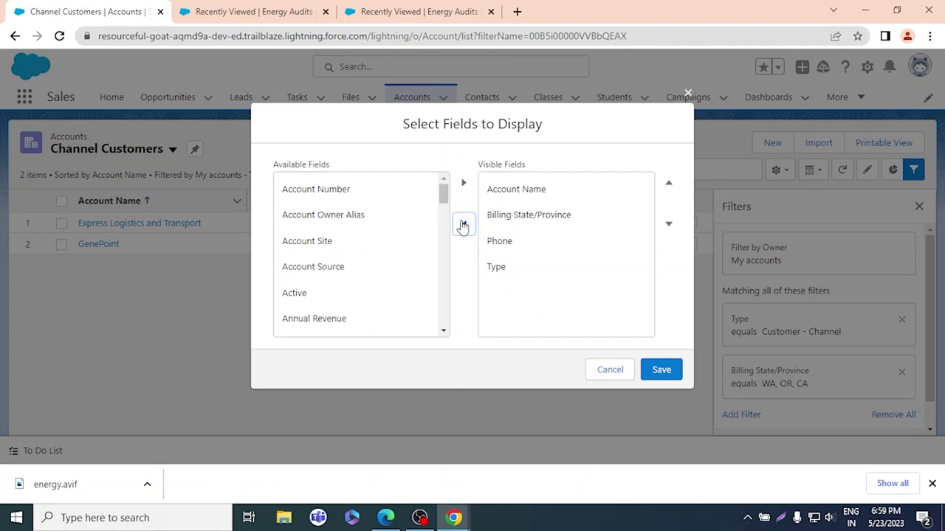
key("alt+Tab")
key("alt+Tab")
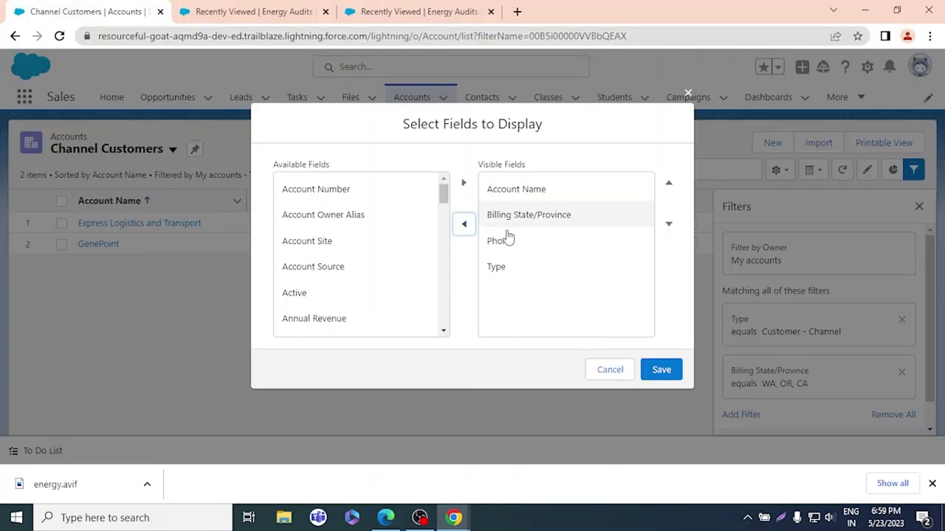
left_click(510, 242)
left_click(464, 225)
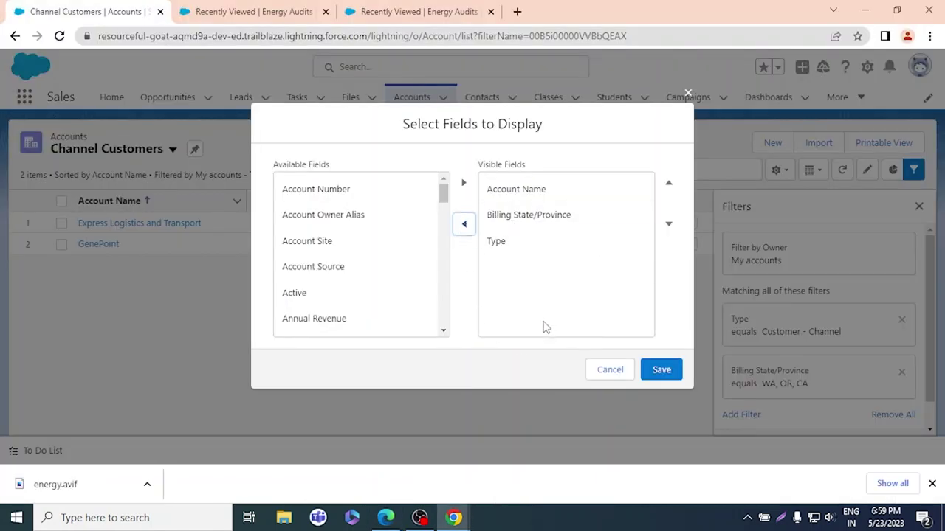
- Find Industry among the available fields and add it to the visible fields, as the PDF guide instructs
key("alt+Tab")
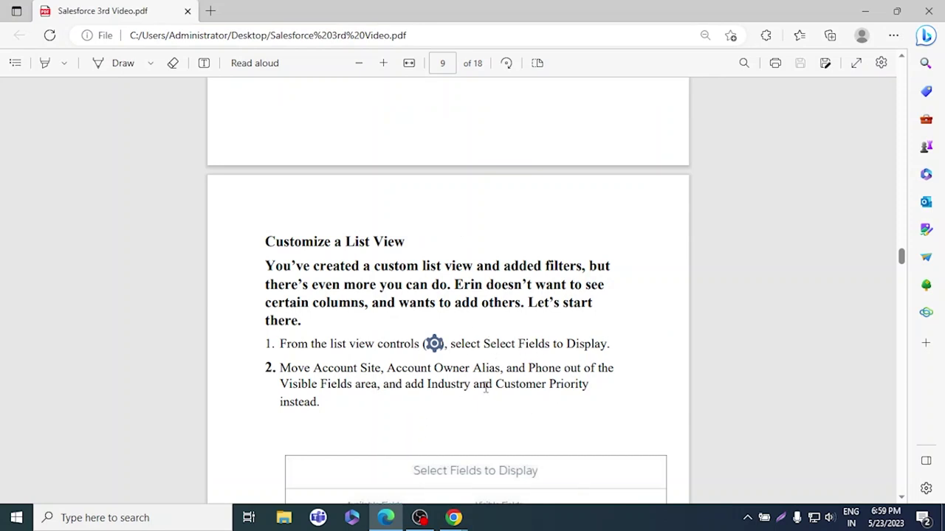
key("alt+Tab")
scroll(378, 258, "down", 10)
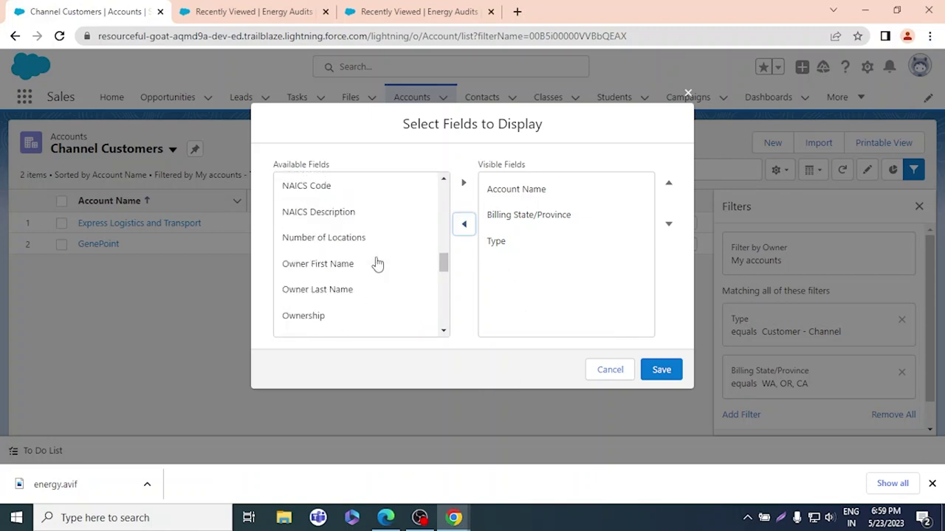
scroll(375, 265, "down", 3)
scroll(374, 267, "up", 3)
scroll(373, 268, "up", 10)
scroll(374, 268, "down", 10)
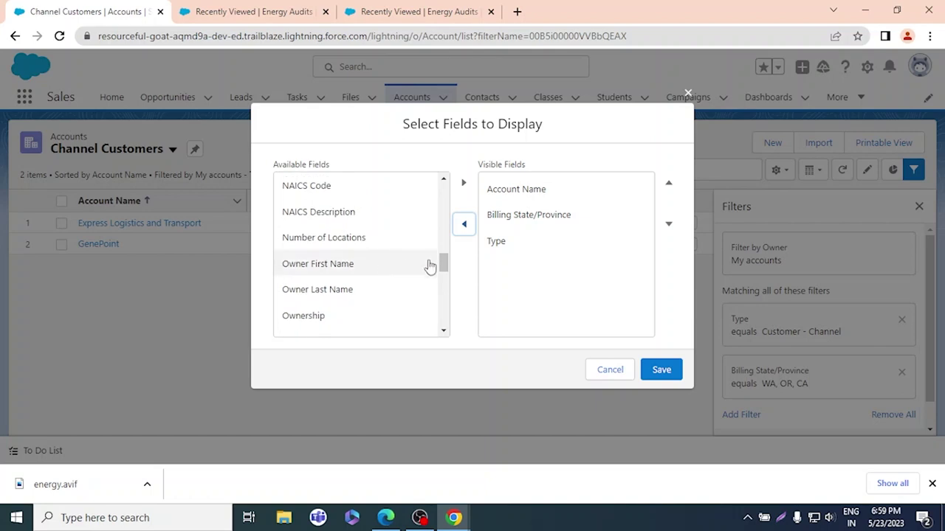
mouse_move(443, 264)
left_mouse_down()
mouse_move(455, 223)
mouse_move(448, 321)
mouse_move(450, 188)
mouse_move(448, 249)
left_mouse_up()
left_click(333, 220)
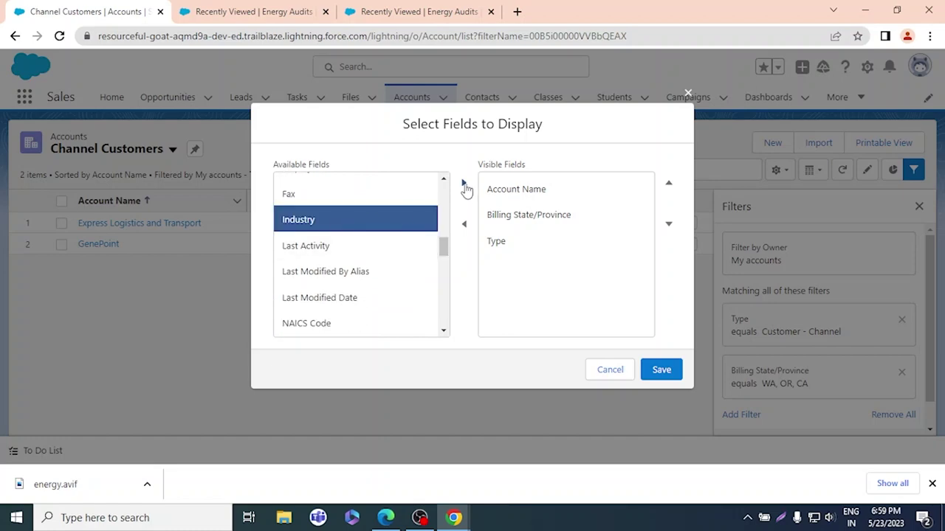
left_click(465, 184)
- Add Customer Priority to the visible fields, following the PDF guide, and save the field selection
key("alt+Tab")
key("alt+Tab")
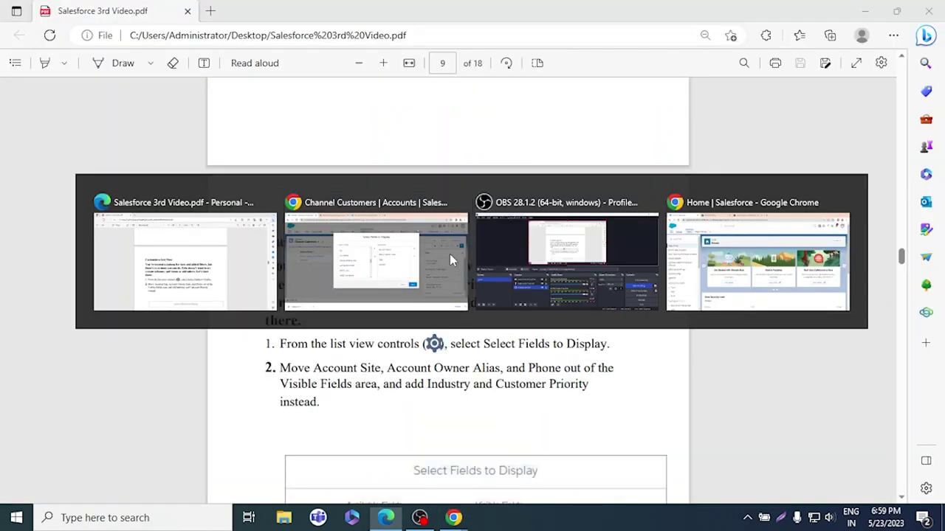
left_click_drag(445, 246, 452, 212)
scroll(374, 260, "down", 4)
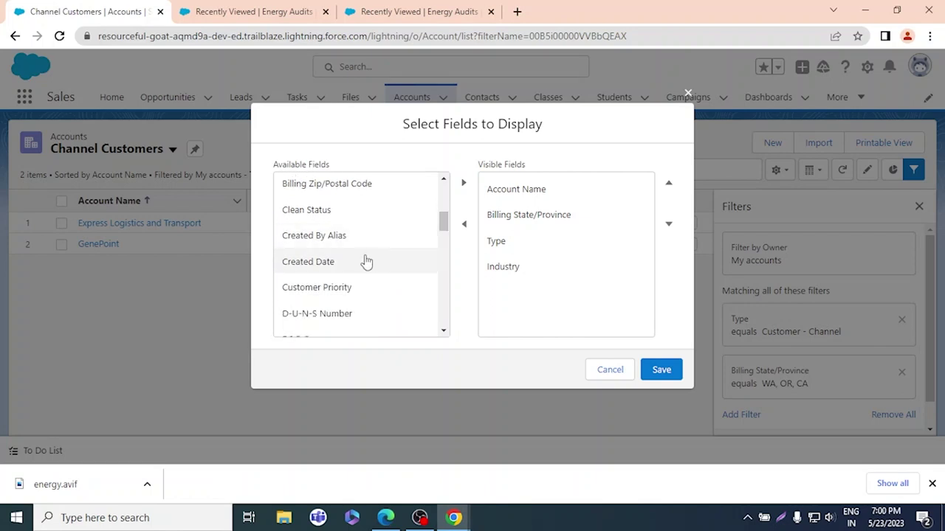
left_click(347, 287)
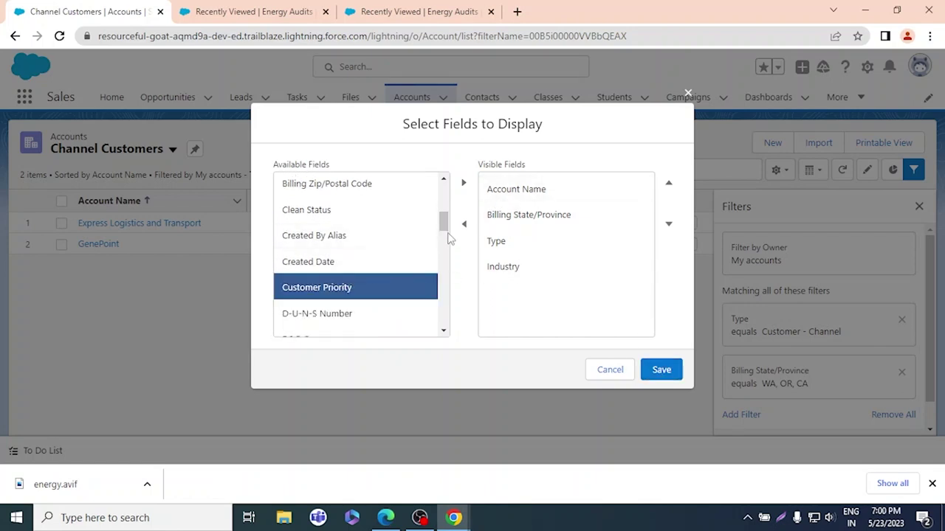
left_click(463, 182)
left_click(661, 369)
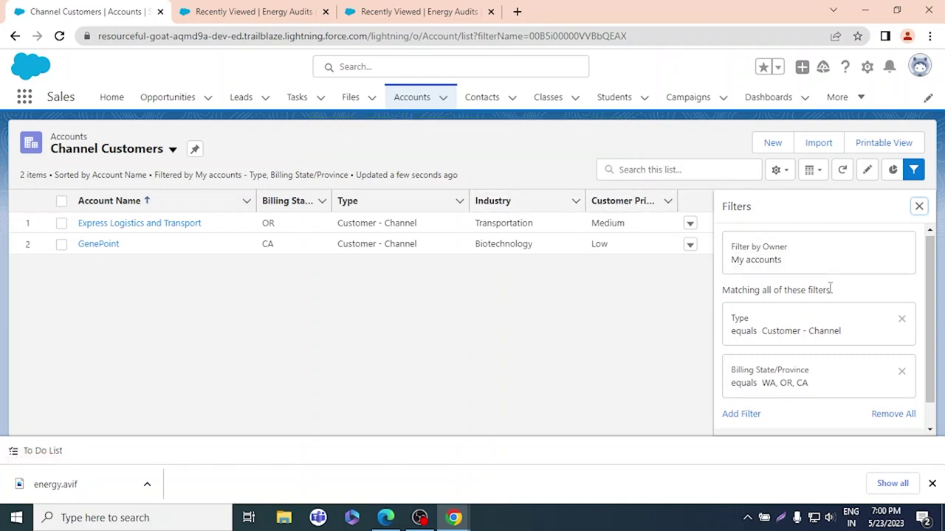
- Review the Channel Customers filters and the available account list views, and close the filter settings
scroll(832, 292, "down", 1)
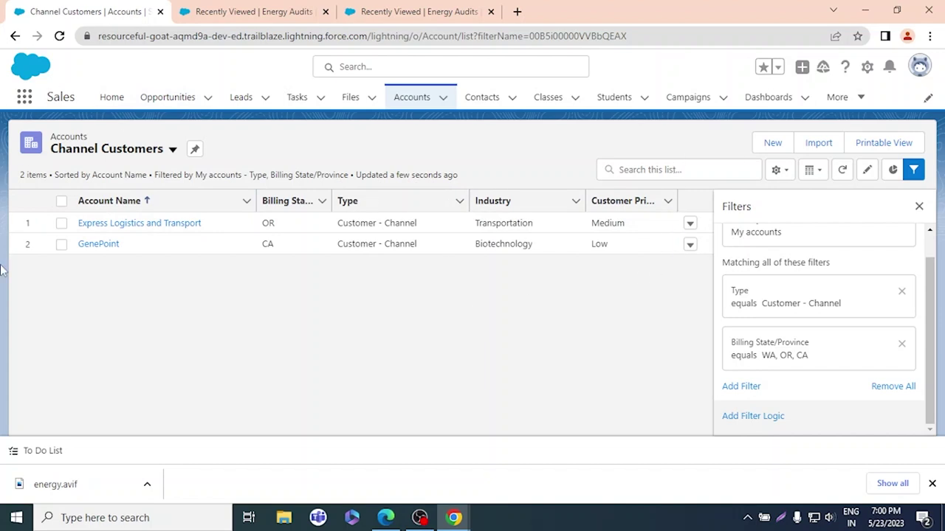
left_click(170, 150)
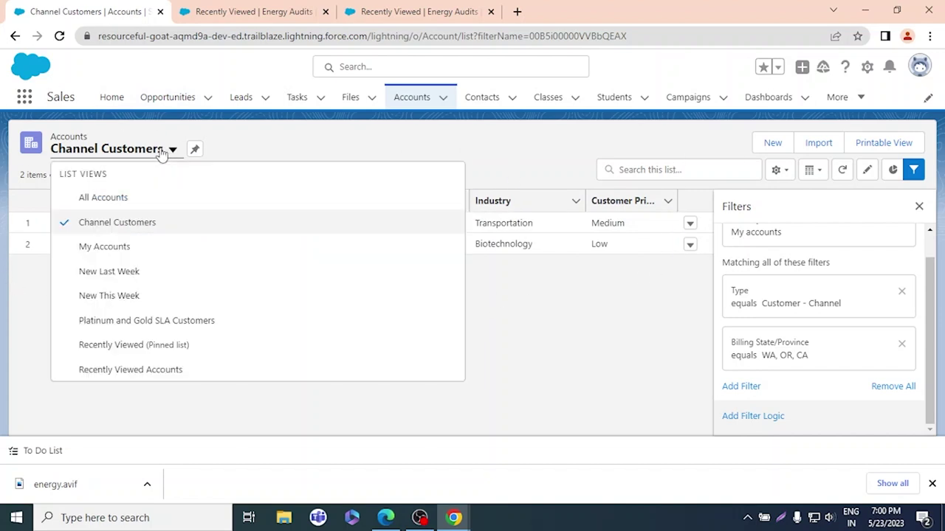
left_click(156, 228)
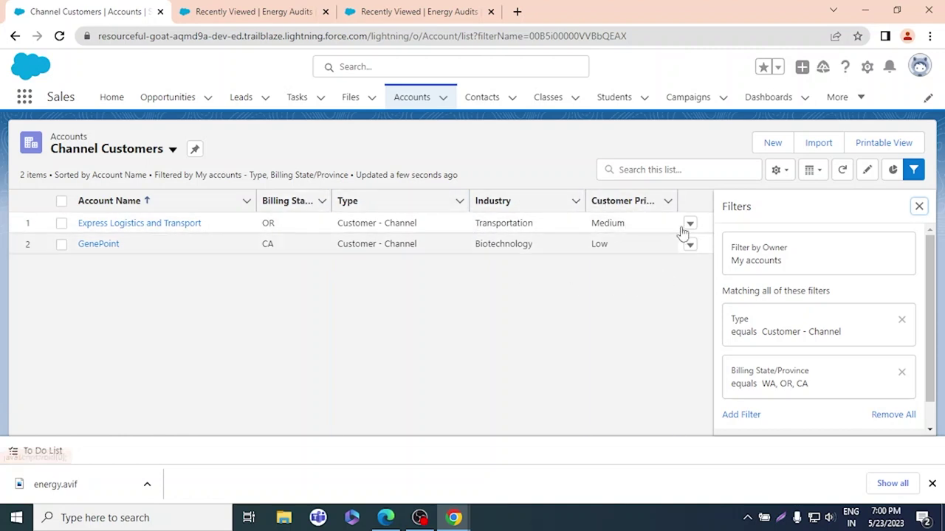
left_click(919, 207)
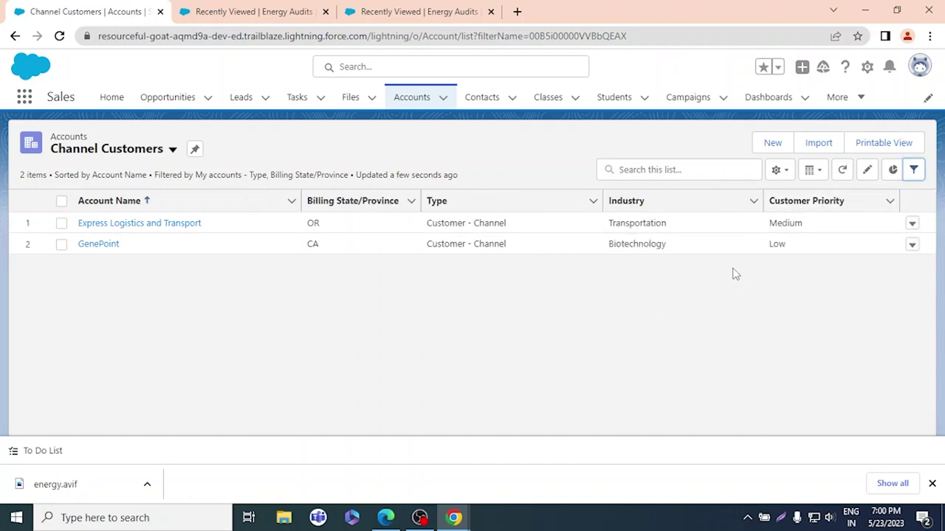
- Switch to the PDF guide and read the instructions for creating a list view chart
key("alt+Tab")
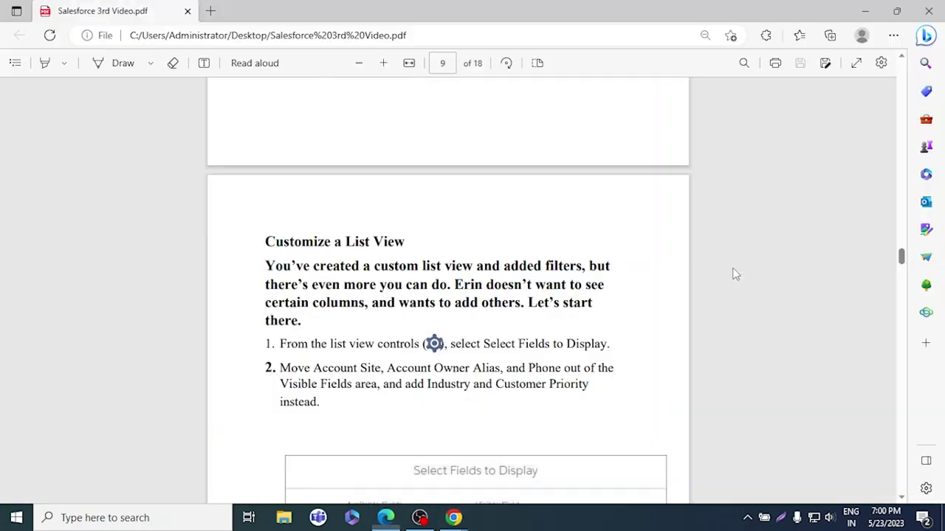
scroll(727, 274, "down", 8)
scroll(661, 290, "down", 4)
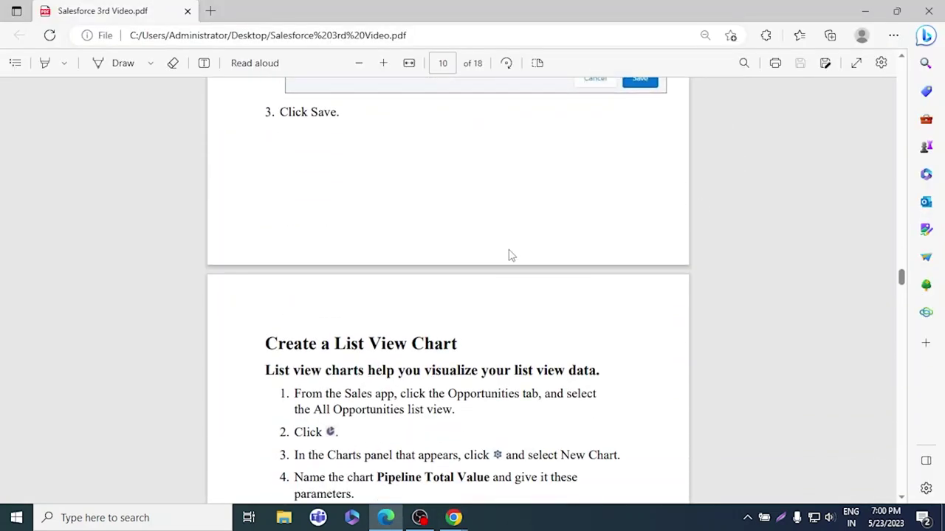
scroll(514, 264, "up", 3)
scroll(493, 311, "down", 4)
left_click_drag(902, 288, 902, 279)
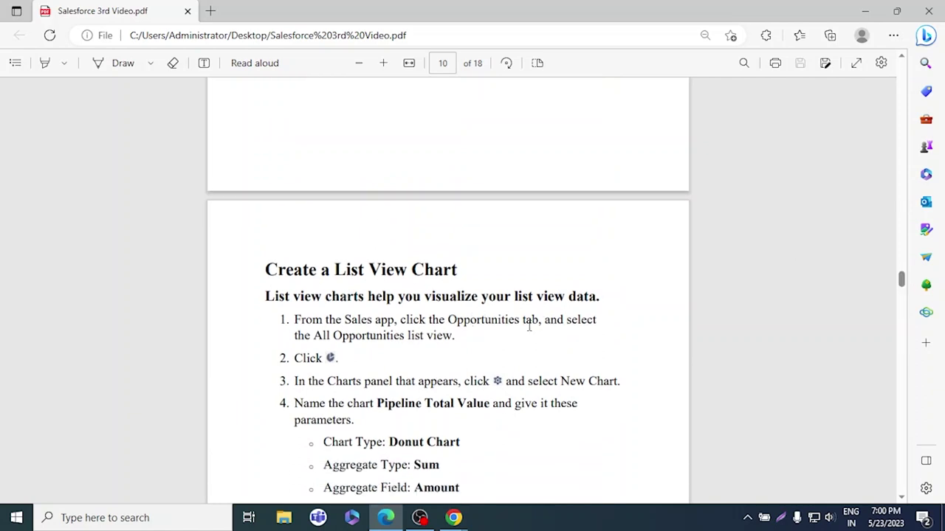
- Switch back to Salesforce and open the All Opportunities list view
key("alt+Tab")
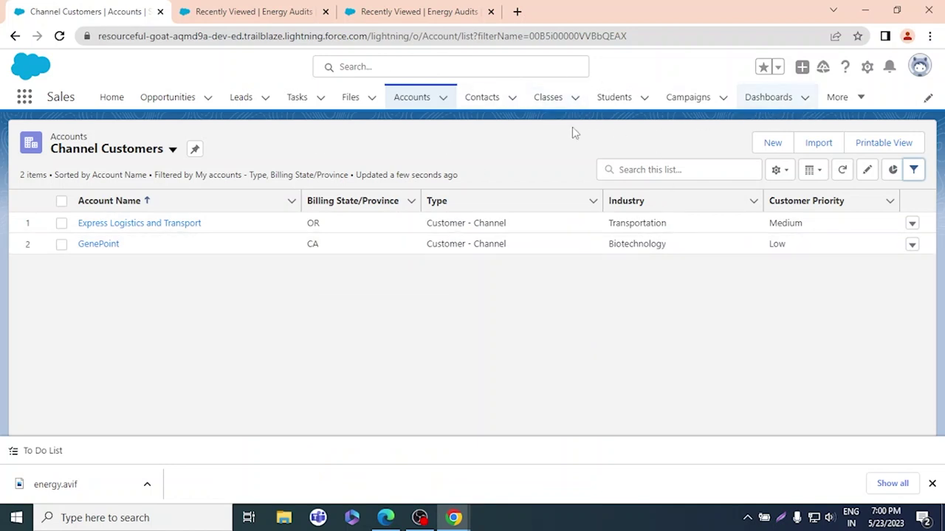
left_click(171, 95)
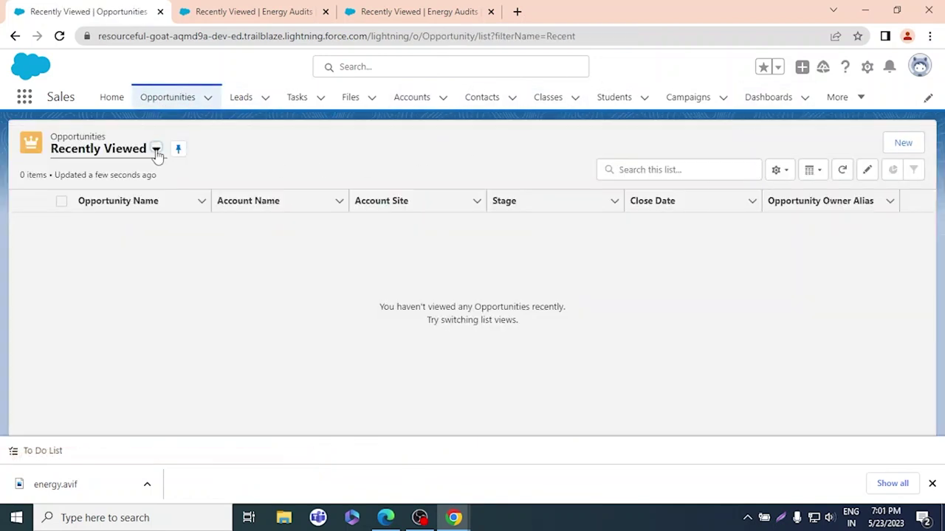
left_click(157, 149)
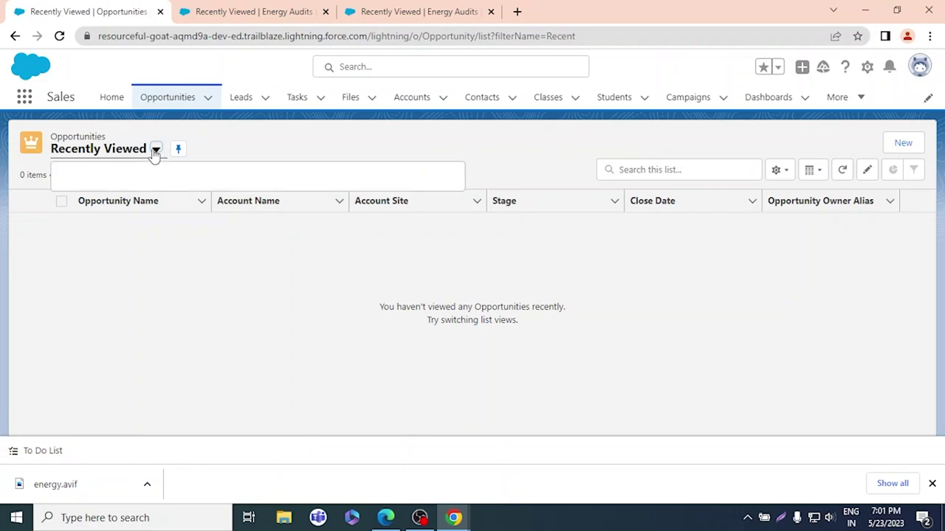
left_click(105, 285)
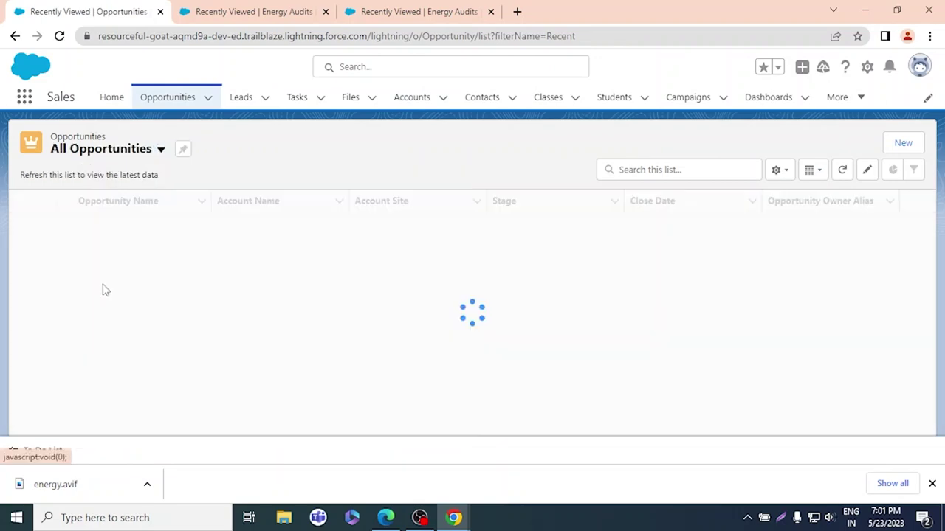
scroll(349, 273, "down", 3)
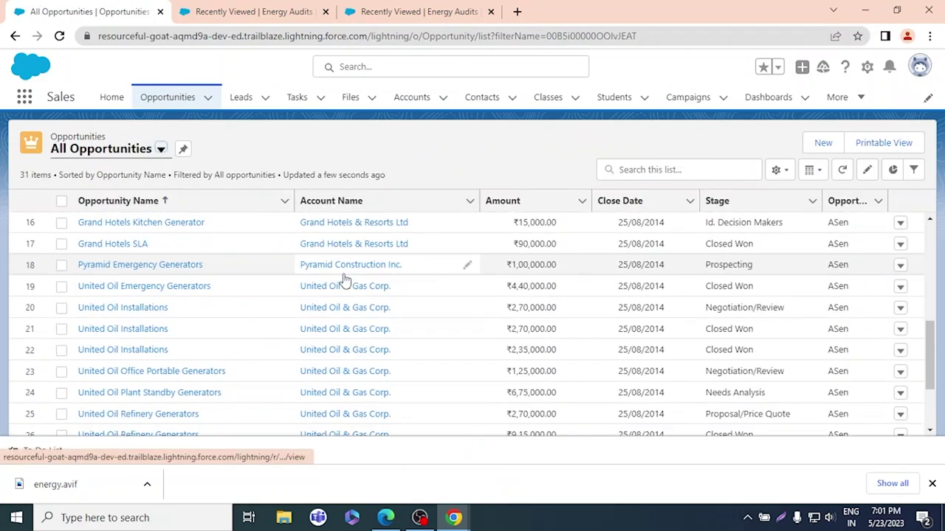
- Show the charts for the All Opportunities list view, checking the PDF guide for how to start a new chart
key("alt+Tab")
key("alt+Tab")
scroll(576, 340, "up", 3)
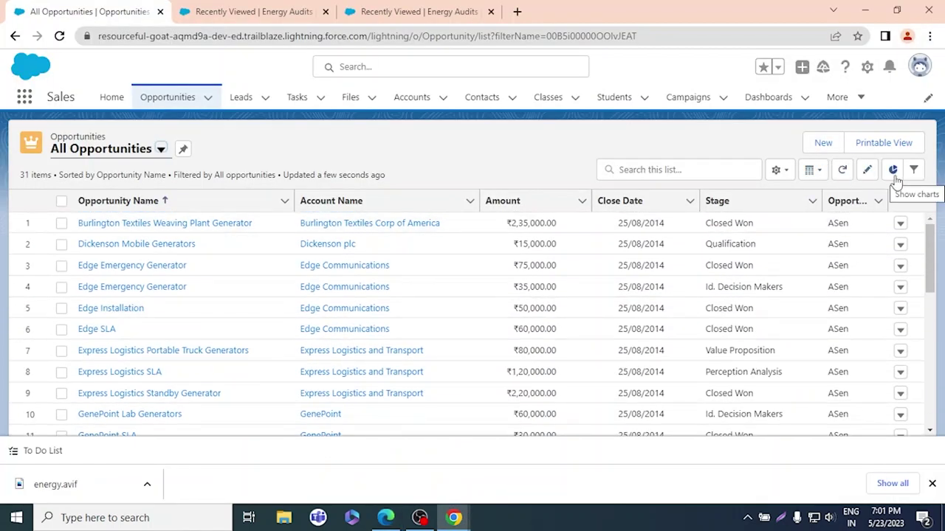
left_click(894, 176)
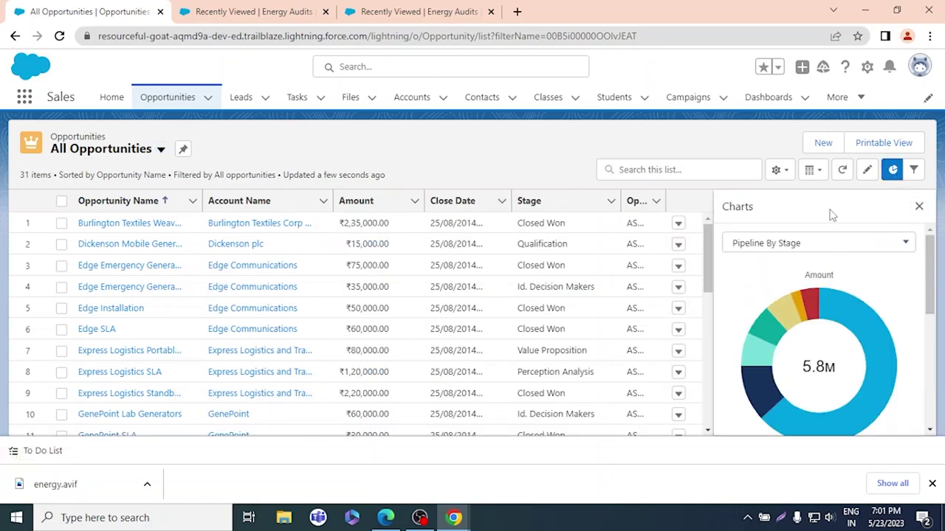
key("alt+Tab")
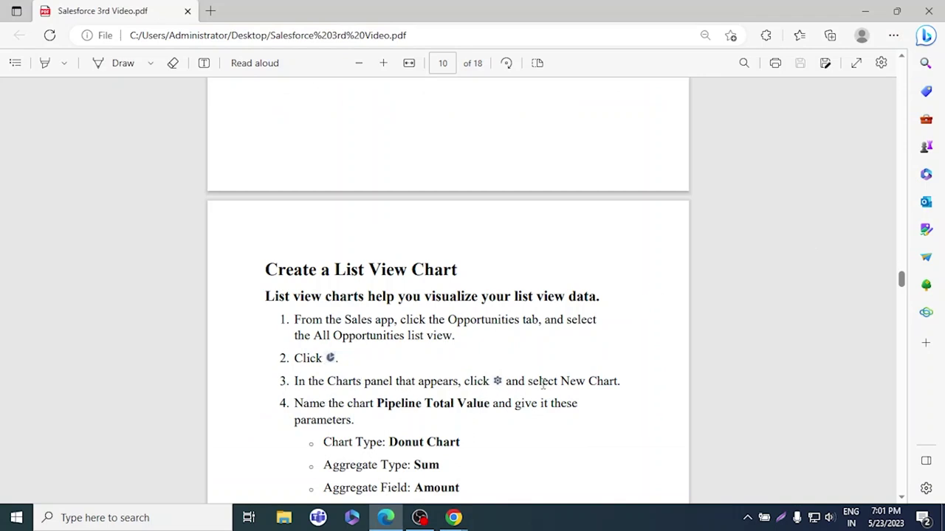
key("alt+Tab")
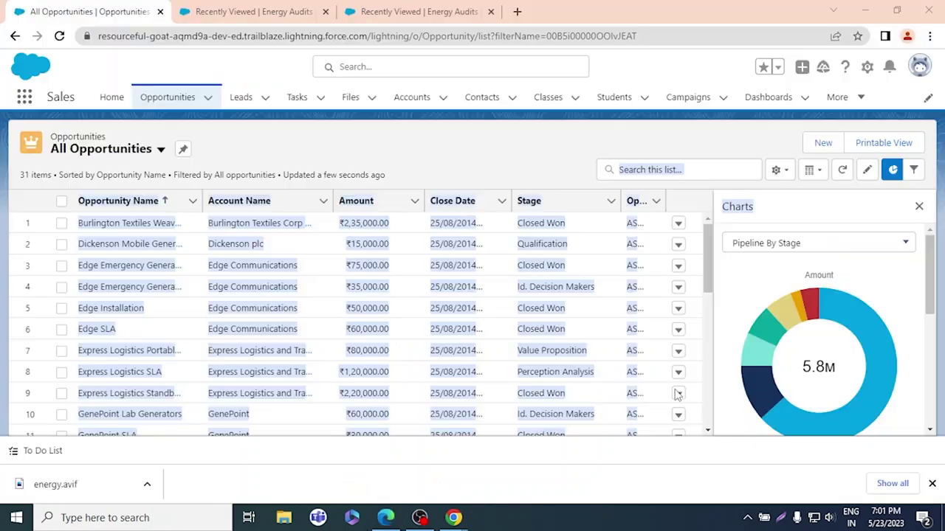
left_click(845, 219)
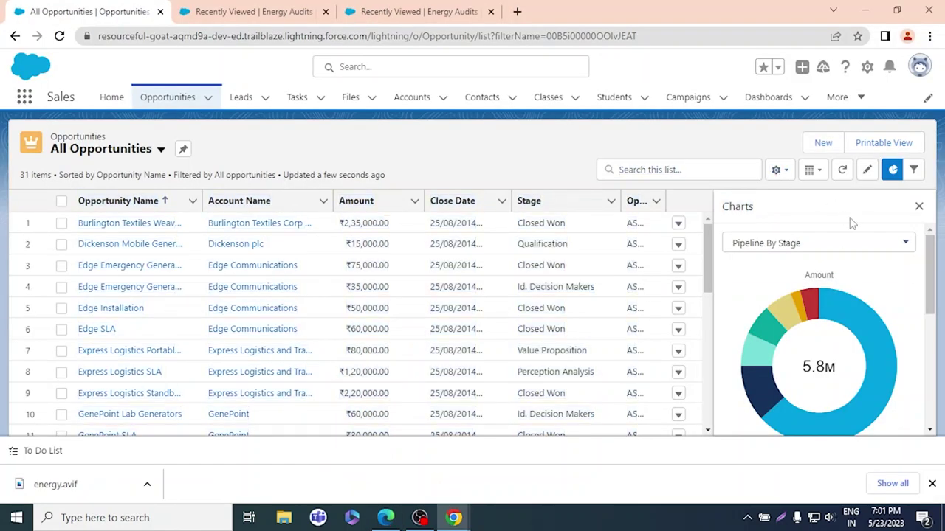
- Look through the Pipeline By Stage chart and the list view controls for the New Chart option
scroll(822, 331, "down", 5)
scroll(827, 332, "up", 5)
left_click(903, 246)
left_click(898, 246)
left_click(781, 171)
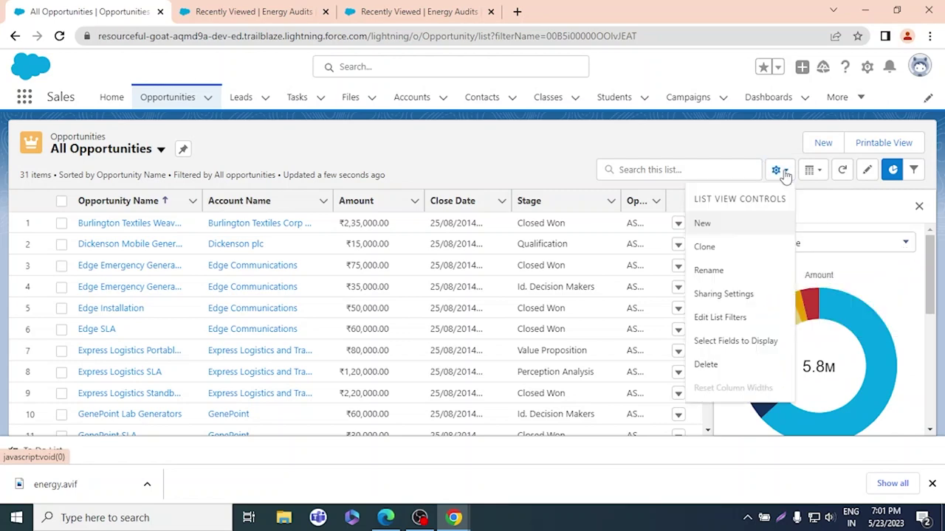
left_click(780, 171)
left_click(891, 170)
left_click(891, 170)
right_click(892, 170)
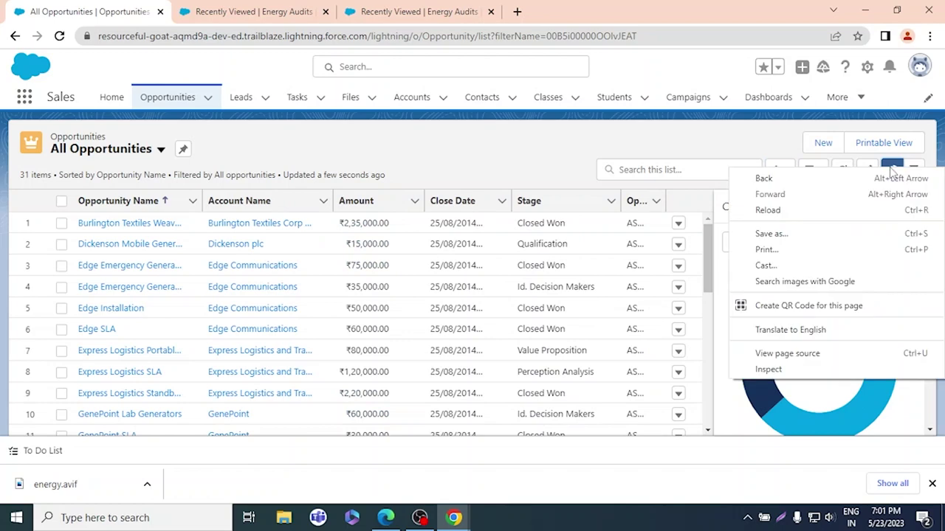
left_click(736, 133)
- Close the browser's download bar and enlarge the page to find the settings of the Pipeline By Stage chart
scroll(849, 269, "down", 5)
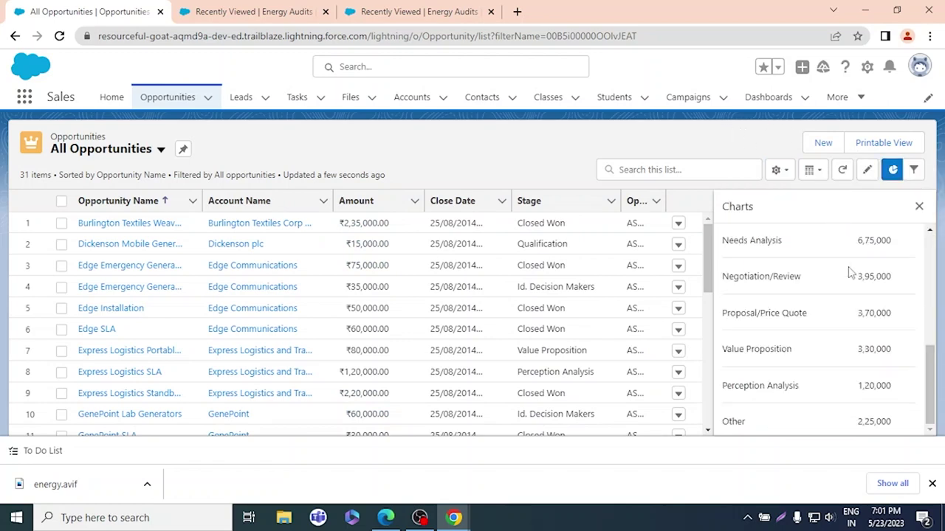
left_click(931, 483)
scroll(841, 347, "up", 5)
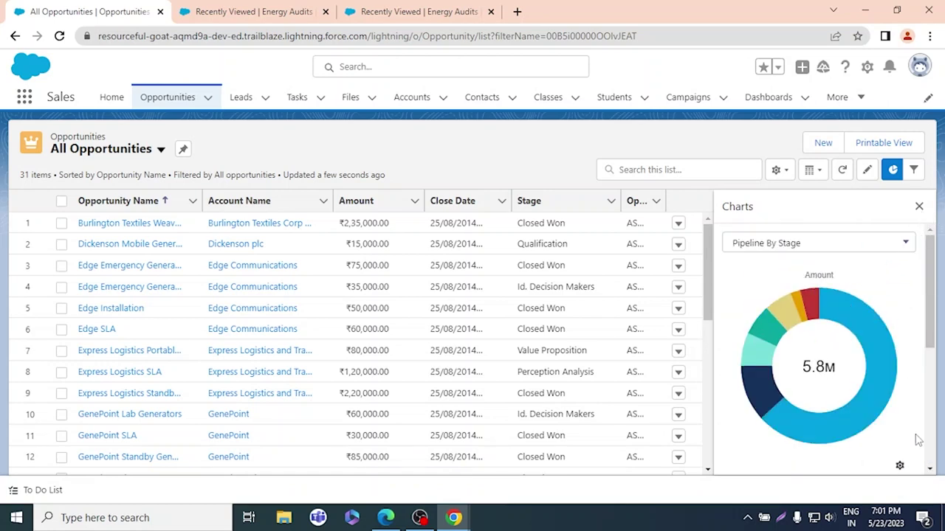
scroll(912, 362, "down", 5)
scroll(912, 362, "up", 5)
left_click_drag(930, 319, 930, 382)
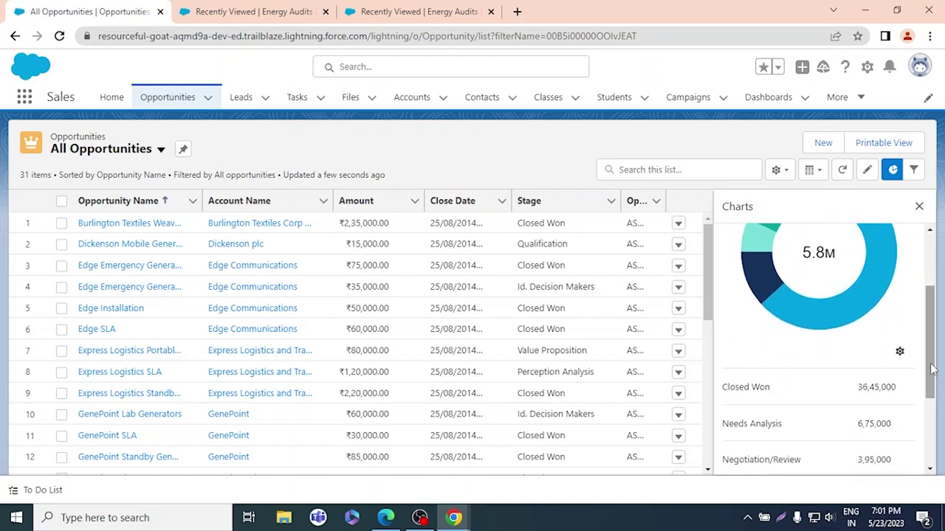
key("ctrl+plus")
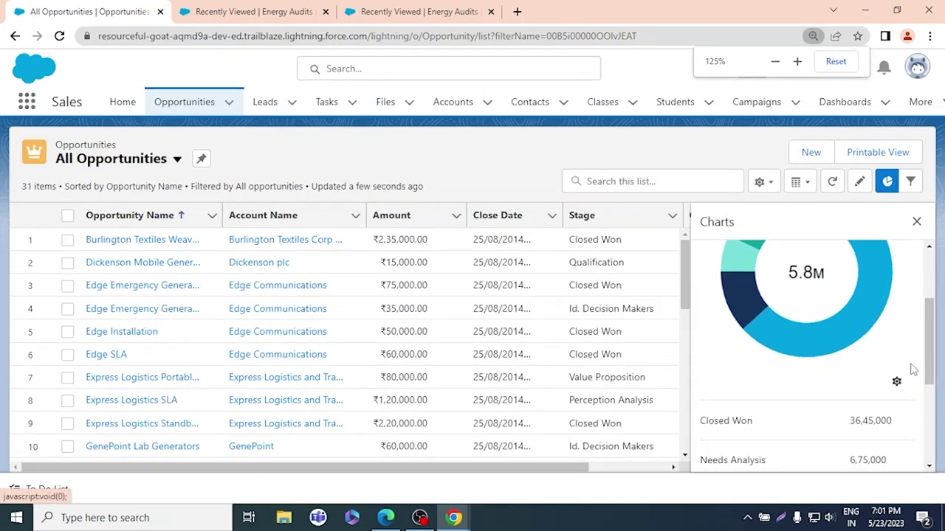
key("ctrl+plus")
scroll(913, 369, "down", 5)
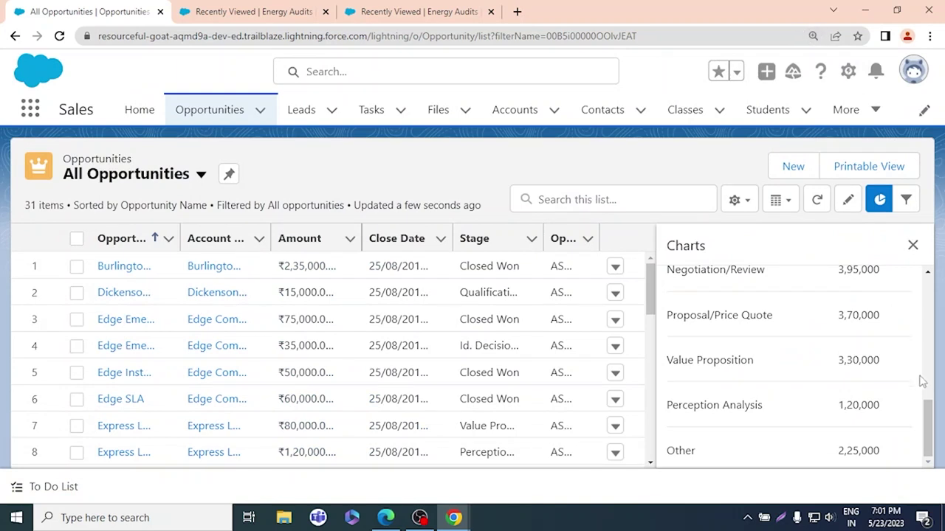
left_click_drag(929, 417, 921, 349)
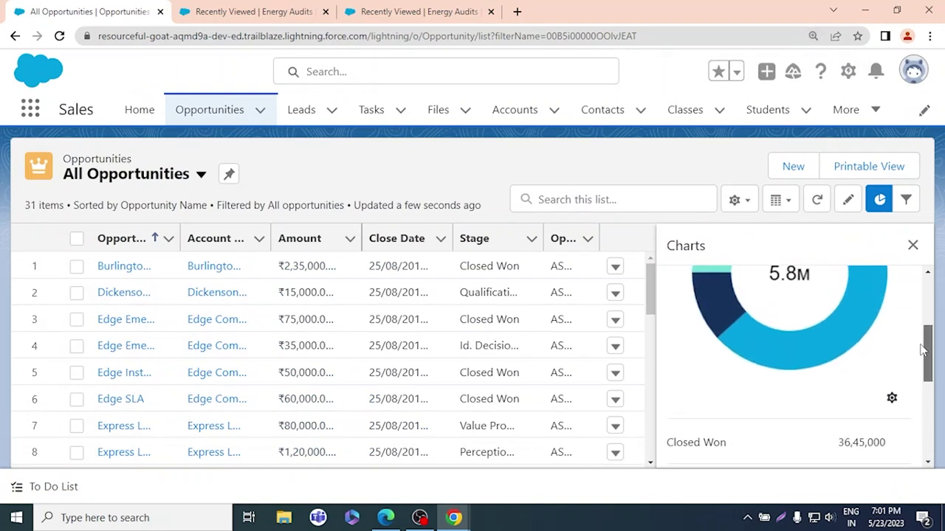
- Start a new chart for the All Opportunities list view, checking the instruction in the PDF guide
left_click(892, 391)
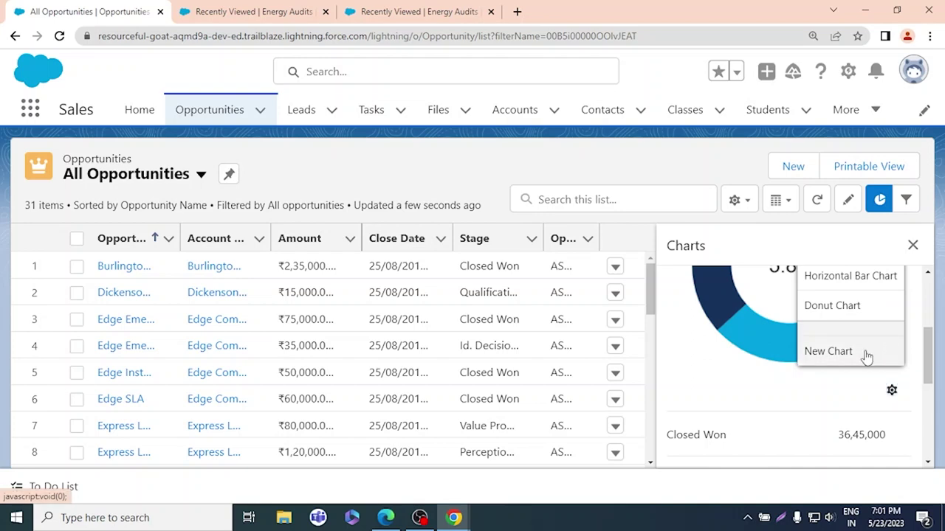
key("alt+Tab")
key("alt+Tab")
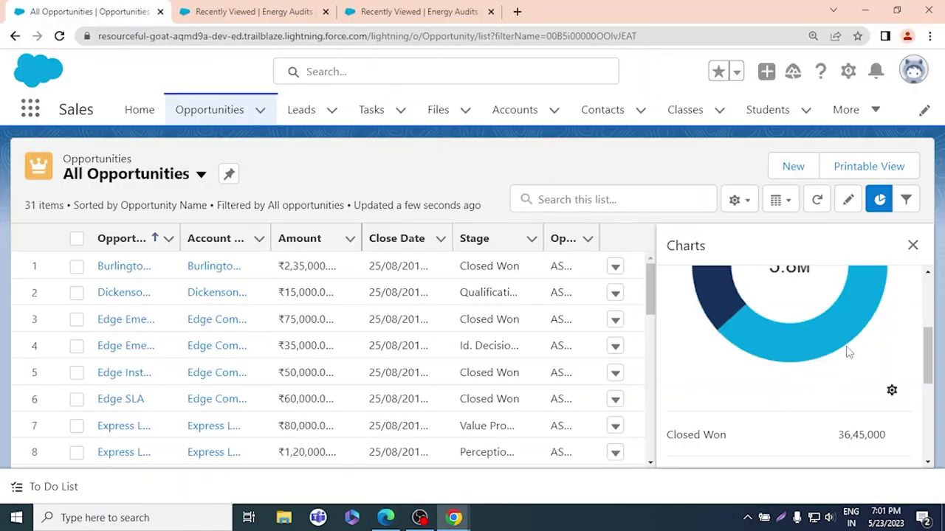
left_click(892, 390)
left_click(828, 351)
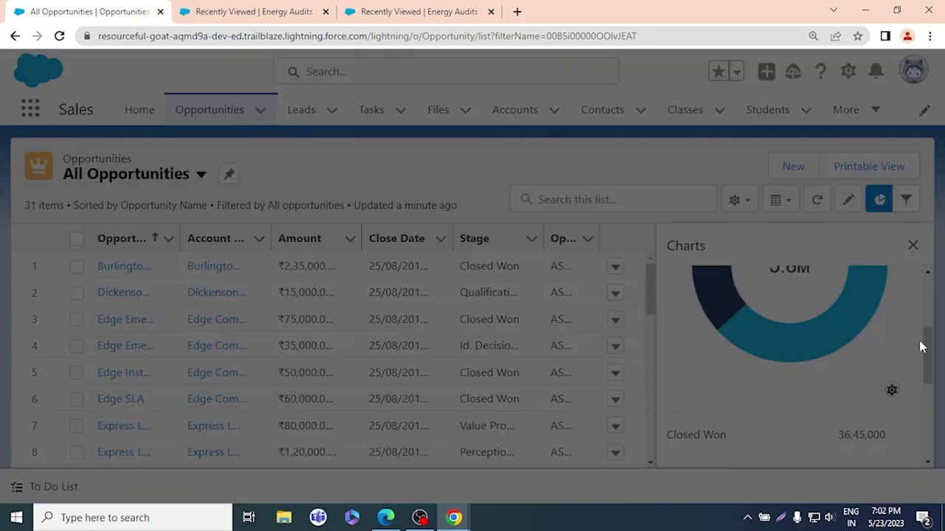
- Copy the chart name from the PDF guide and name the new chart Pipeline Total Value
key("alt+Tab")
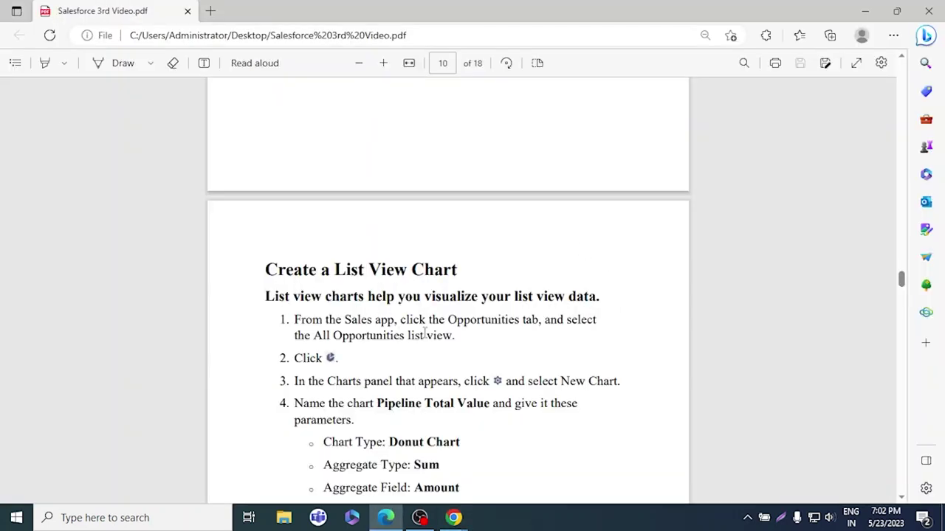
left_click_drag(378, 403, 490, 403)
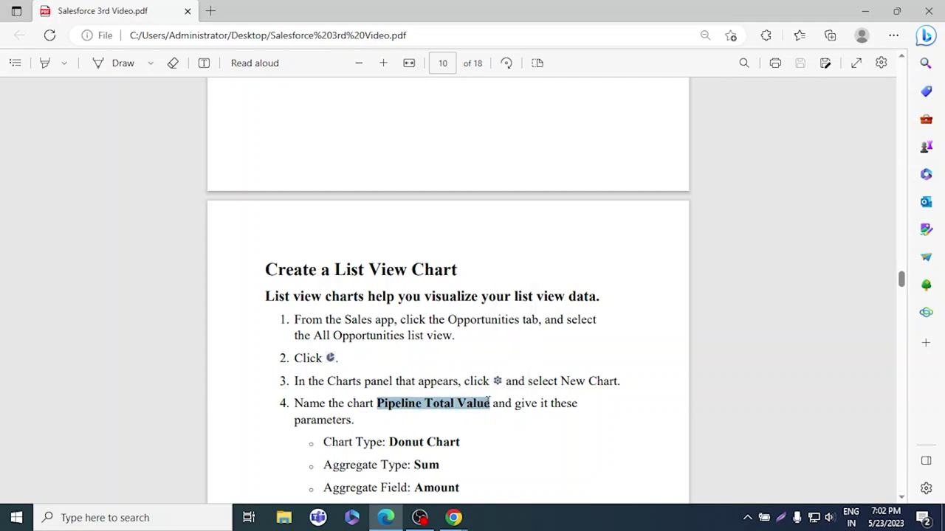
key("alt+Tab")
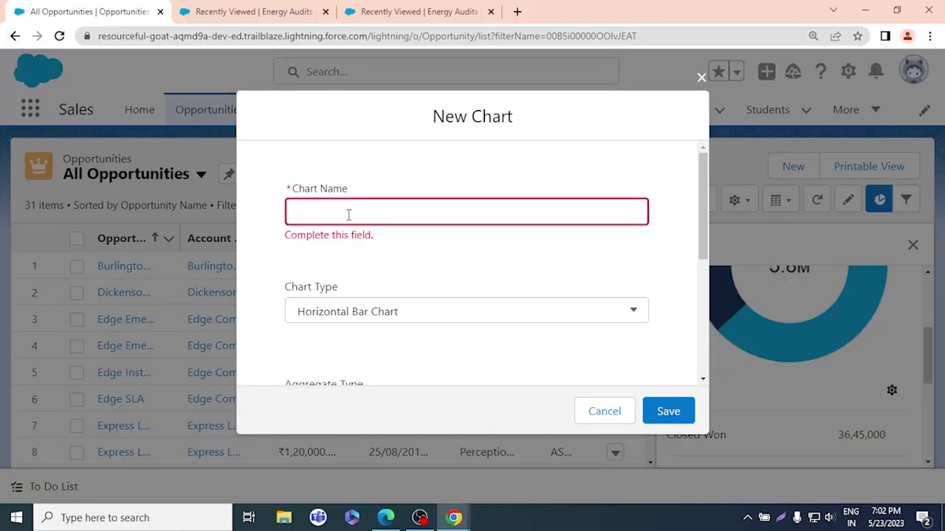
left_click(348, 215)
key("ctrl+v")
- Check the new chart's parameters in the PDF guide and set its chart type to Donut Chart
key("alt+Tab")
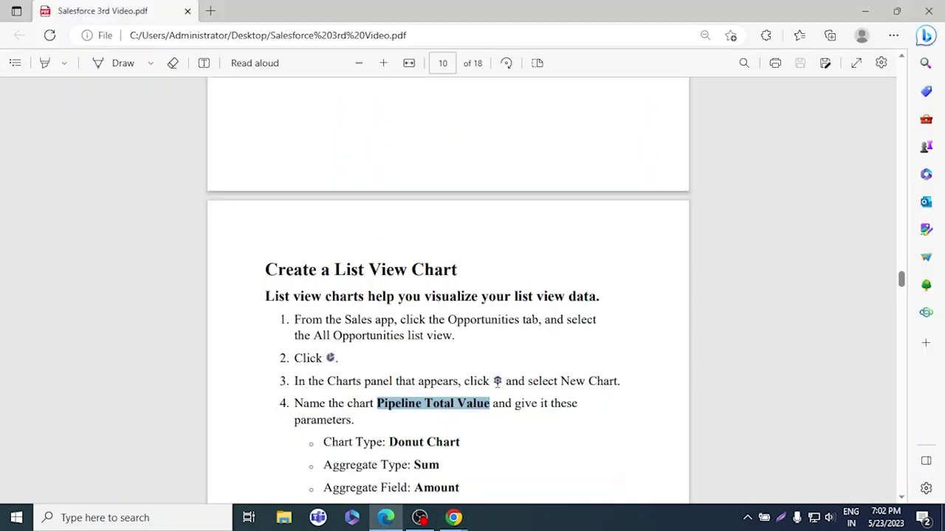
scroll(459, 371, "down", 4)
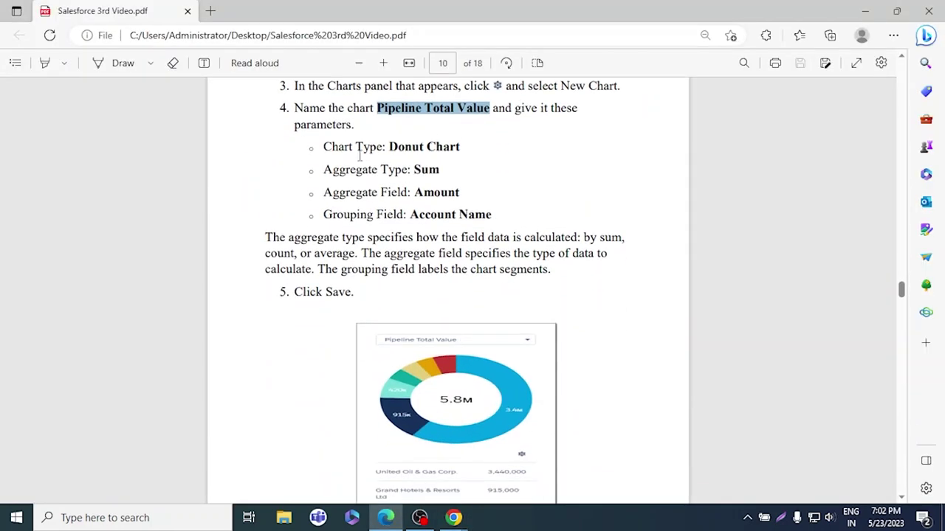
key("alt+Tab")
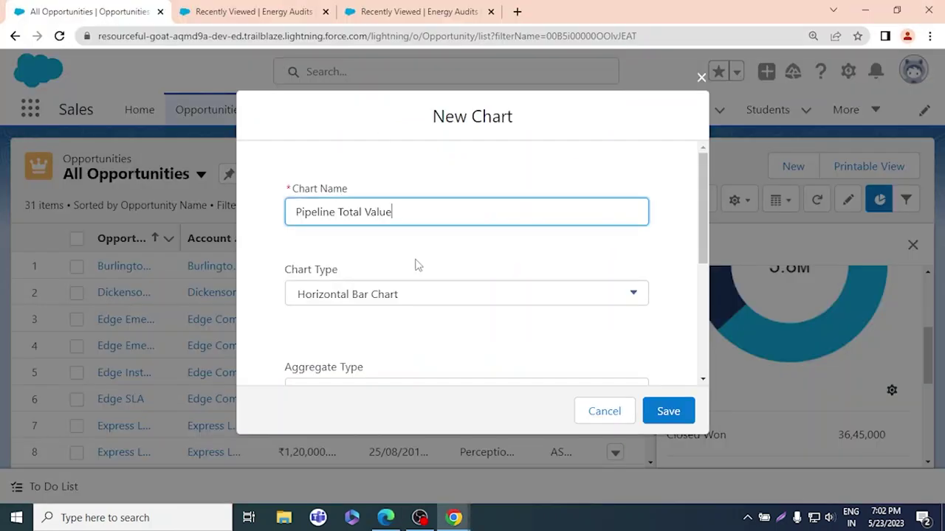
left_click(455, 295)
scroll(451, 301, "down", 4)
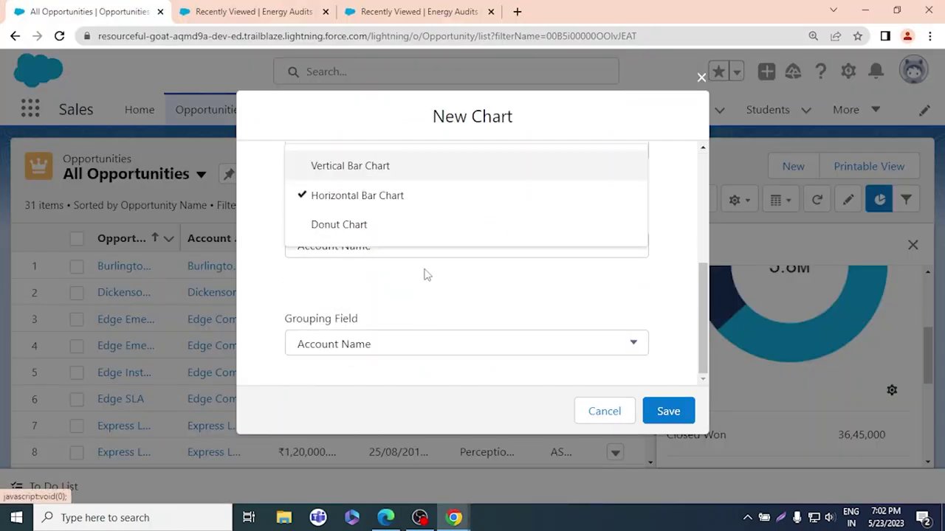
left_click(428, 236)
- Set the chart's aggregate type to Sum, as listed in the PDF guide
key("alt+Tab")
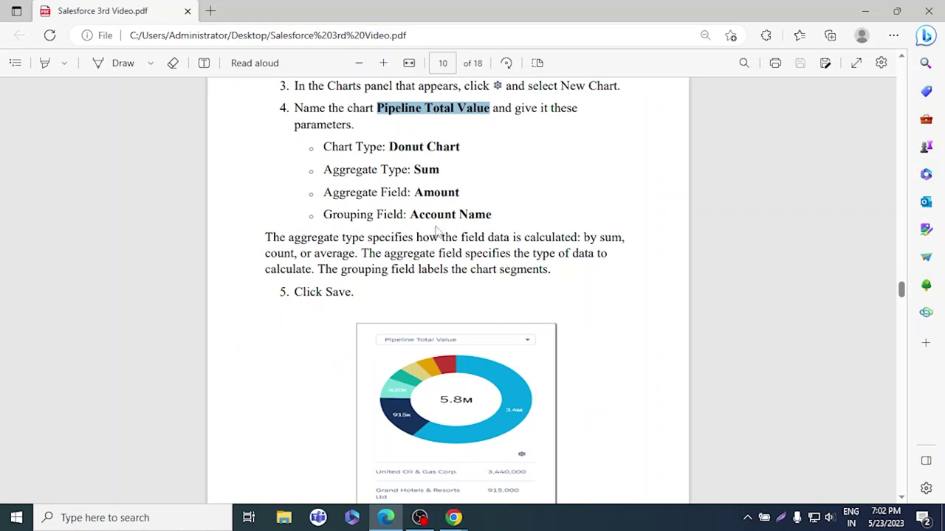
key("alt+Tab")
scroll(482, 239, "down", 3)
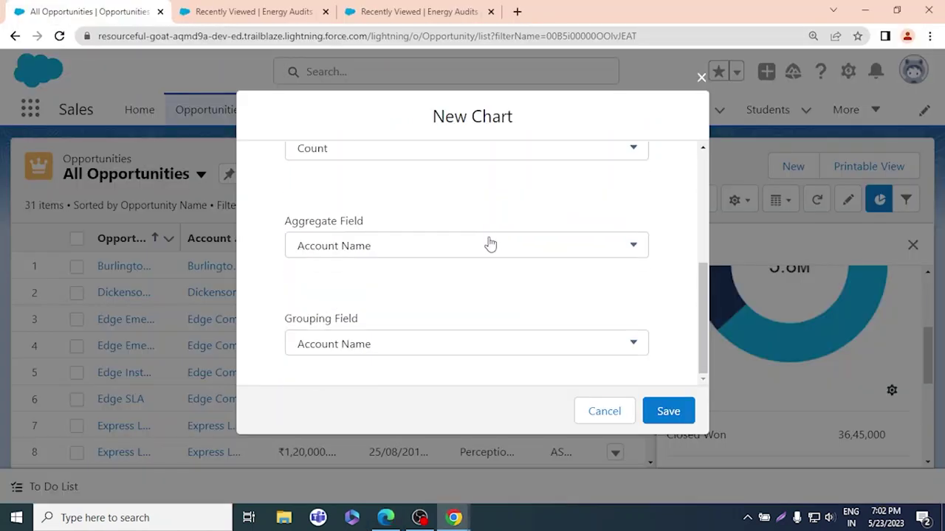
scroll(501, 243, "up", 3)
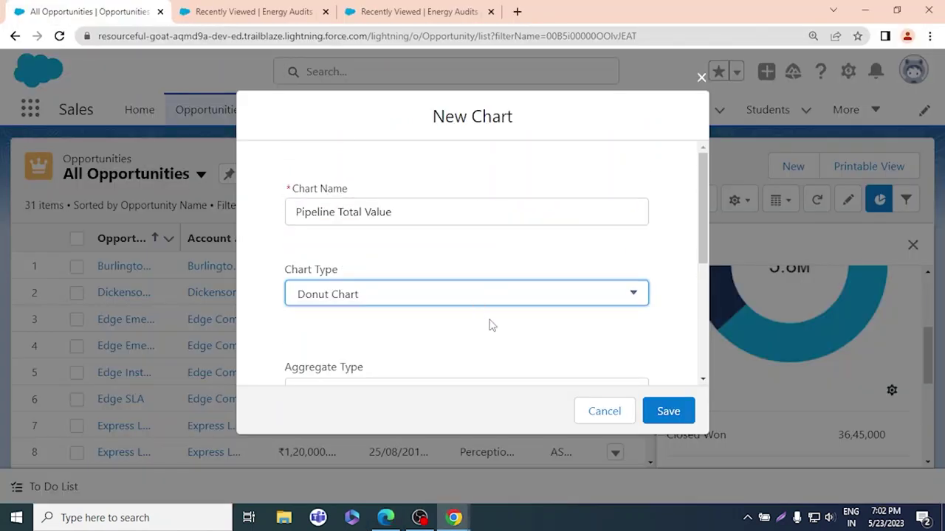
left_click_drag(699, 193, 701, 272)
left_click(576, 271)
left_click(409, 334)
- Compare the Amount aggregate field and Account Name grouping field with the PDF guide, and save the chart
key("alt+Tab")
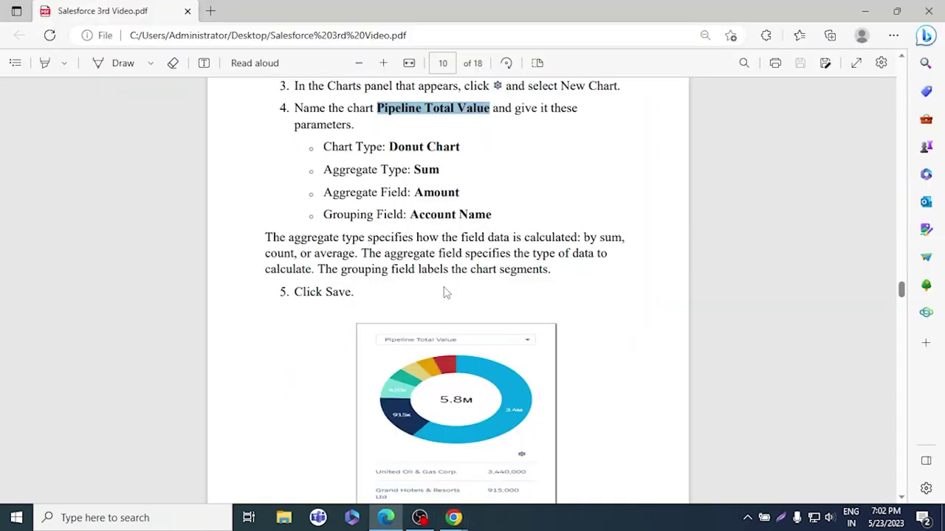
key("alt+Tab")
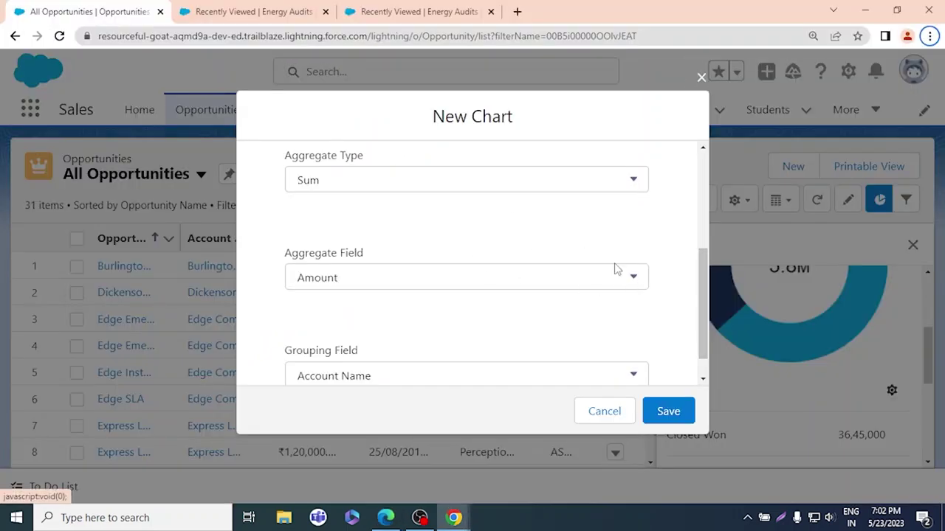
key("alt+Tab")
key("alt+Tab")
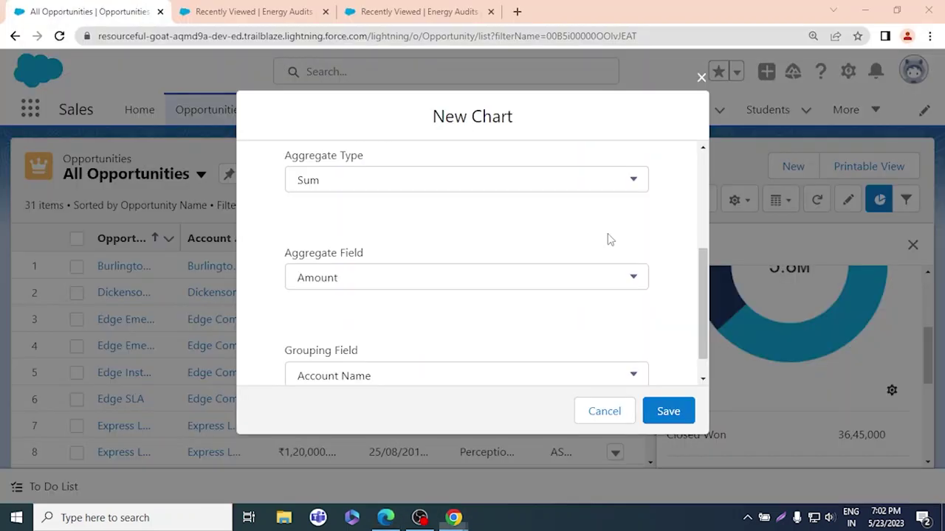
left_click_drag(699, 278, 700, 319)
key("alt+Tab")
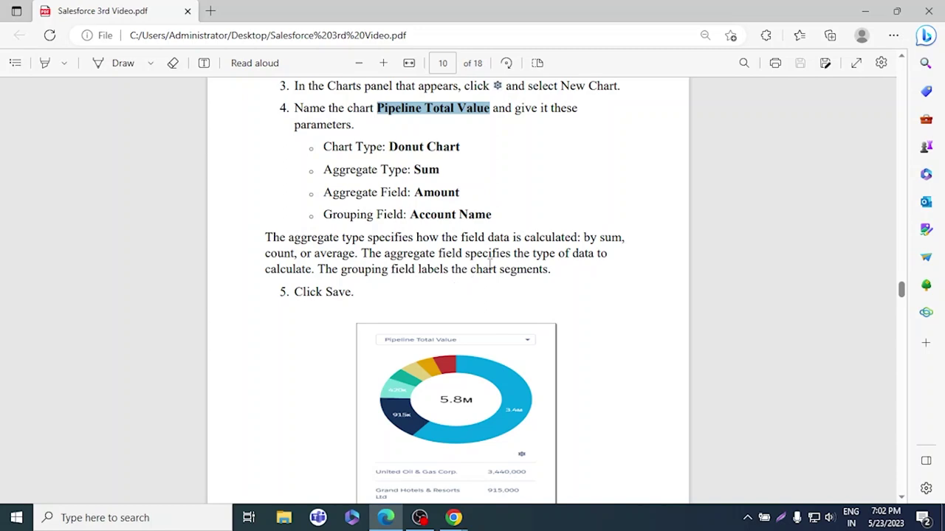
key("alt+Tab")
left_click(666, 410)
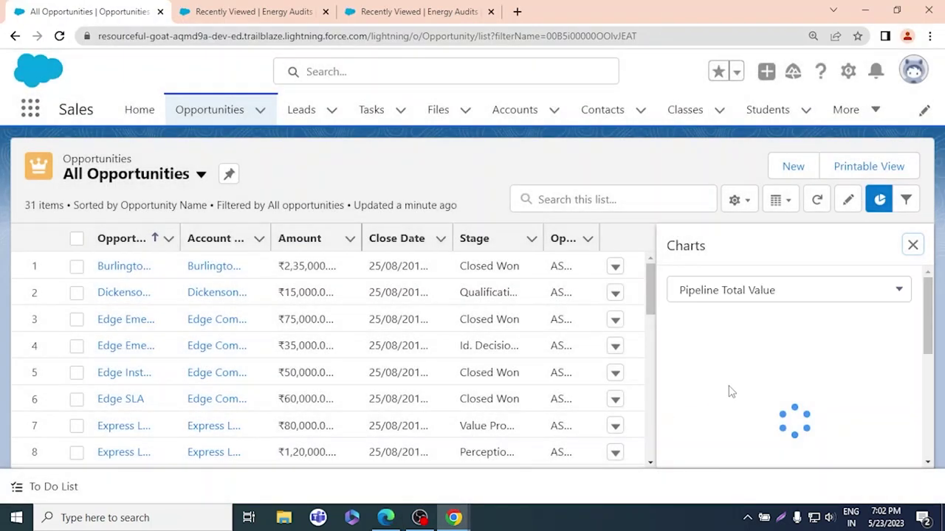
- Reduce the page zoom to 100% and look over the Pipeline Total Value donut chart and its account list
scroll(745, 372, "down", 3)
scroll(755, 381, "up", 3)
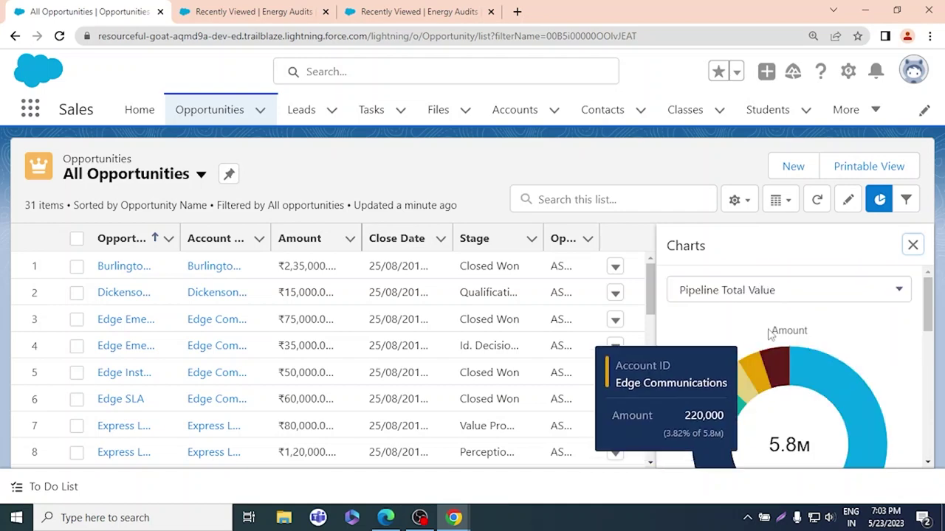
key("ctrl+minus")
key("ctrl+minus")
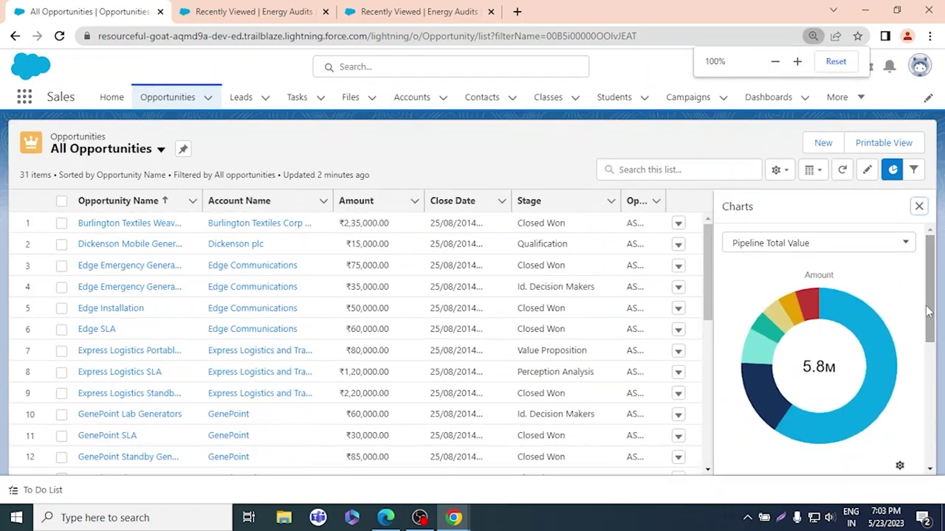
left_click_drag(928, 312, 930, 415)
scroll(930, 415, "up", 3)
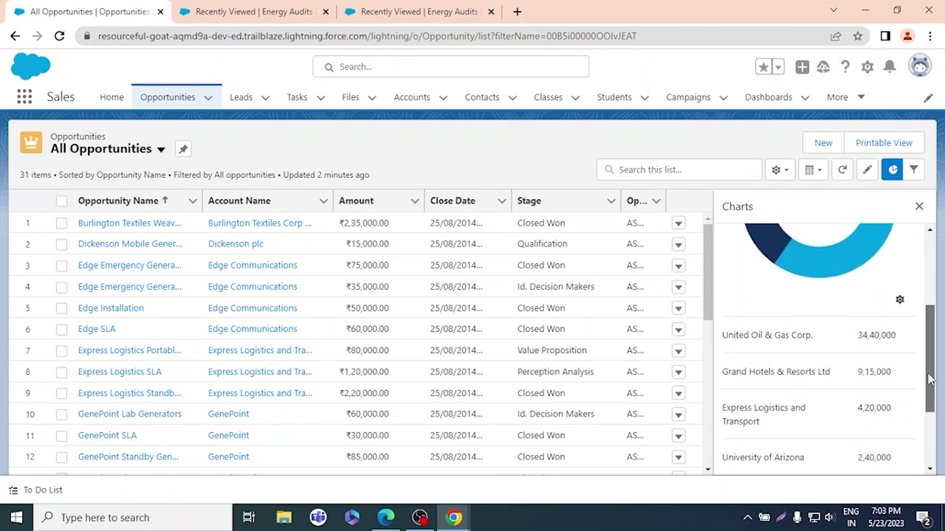
scroll(898, 263, "down", 4)
scroll(858, 386, "up", 2)
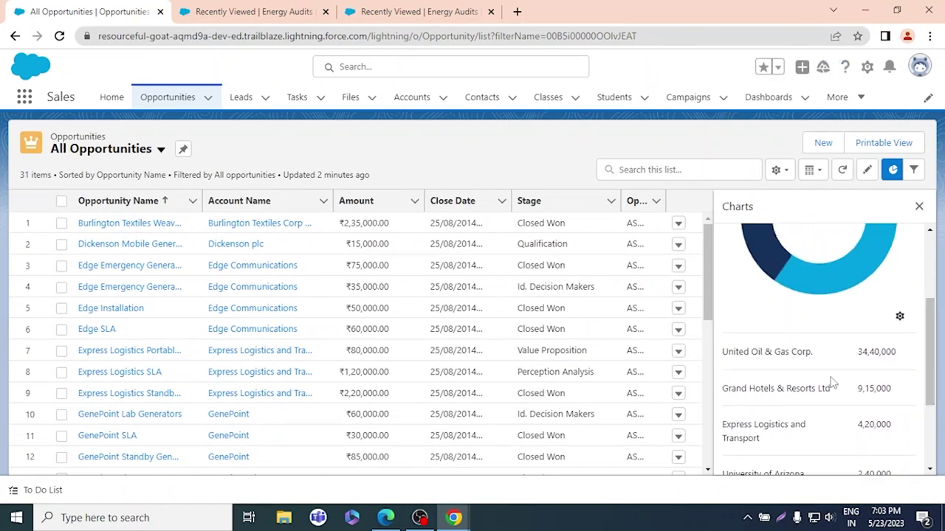
- Examine the United Oil & Gas Corp. amount and the other account totals listed below the chart
left_click_drag(817, 357, 723, 355)
left_click_drag(903, 357, 859, 347)
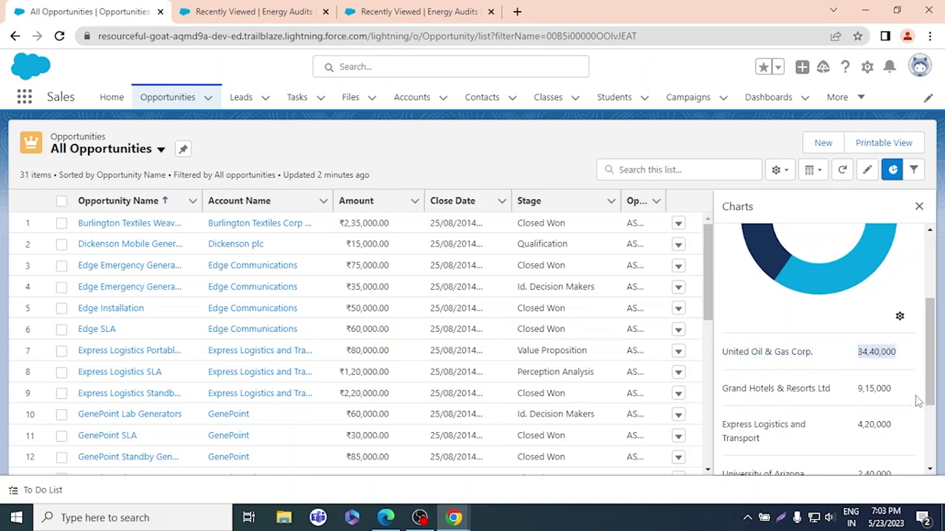
key("alt+Tab")
key("alt+Tab")
scroll(814, 345, "down", 3)
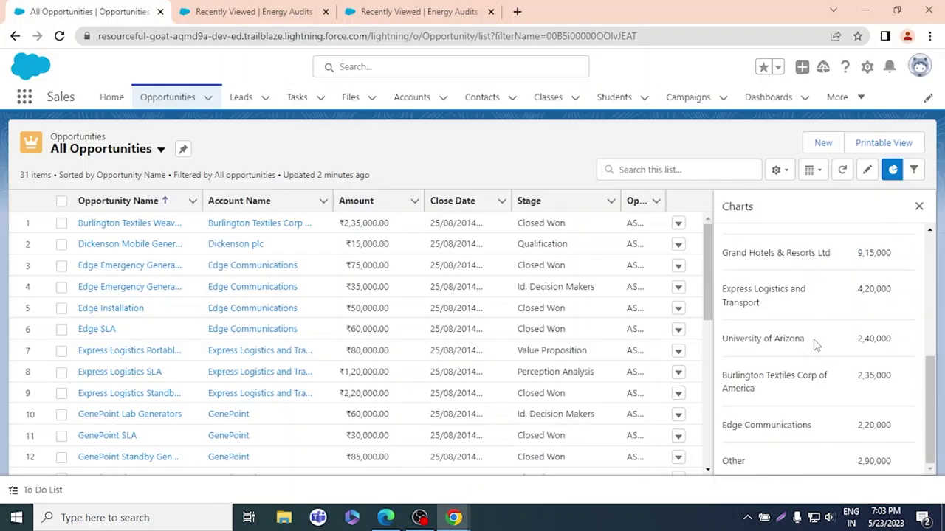
scroll(931, 408, "up", 3)
scroll(898, 362, "down", 3)
- Examine the entry for Burlington Textiles Corp of America and its amount in the chart's account list
left_click_drag(848, 395, 723, 382)
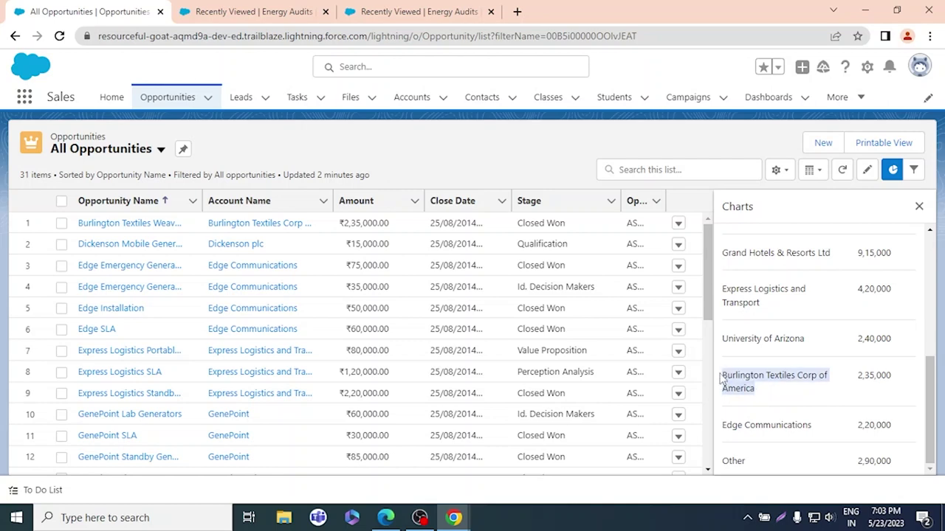
left_click(767, 394)
left_click_drag(765, 393, 715, 385)
left_click(765, 392)
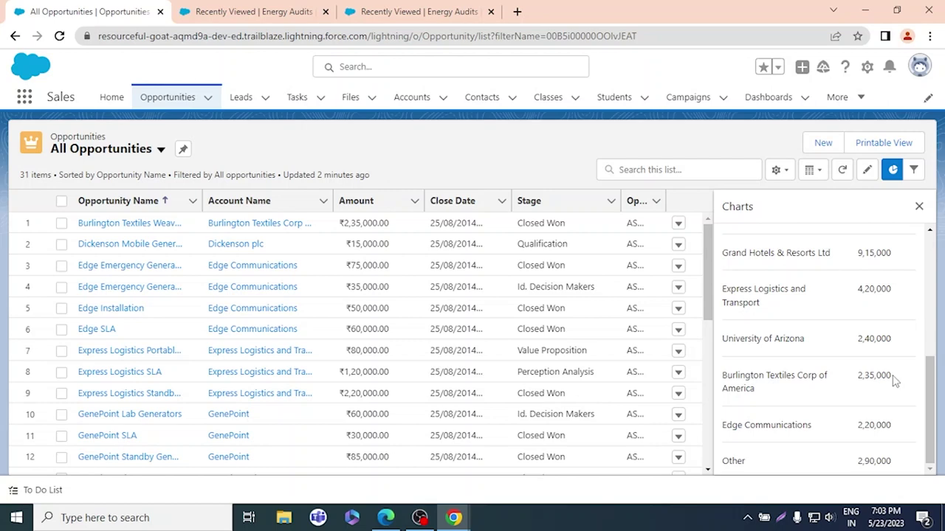
left_click_drag(893, 377, 858, 380)
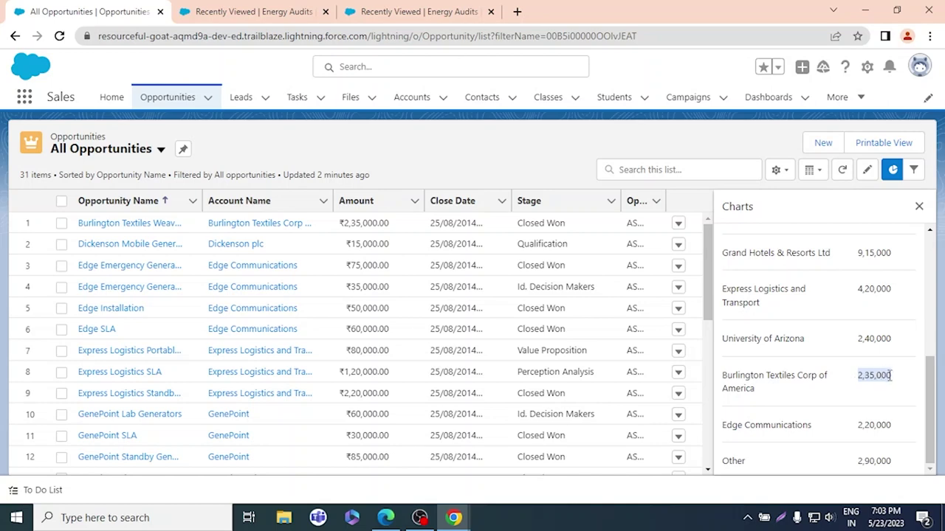
left_click(890, 377)
- Read the PDF guide's explanation of compact layouts and its first instructions for creating one for Energy Audit
key("alt+Tab")
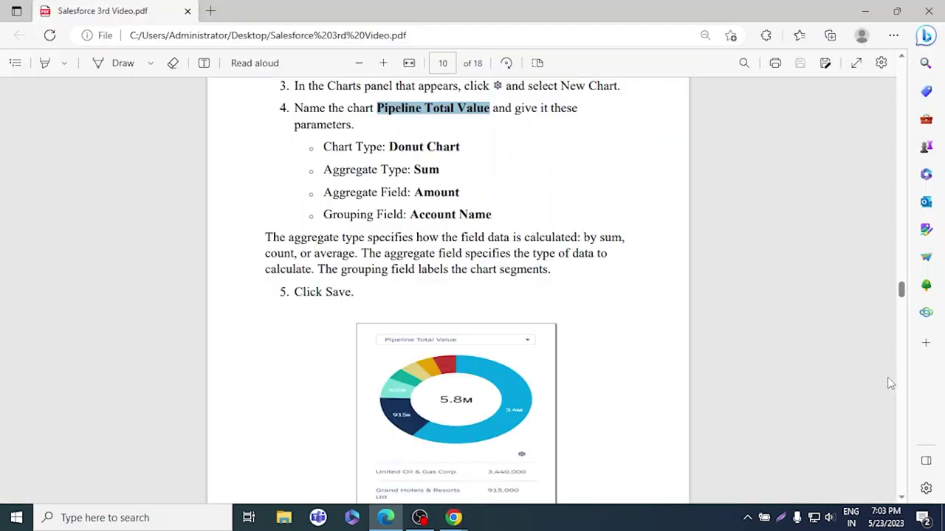
scroll(734, 408, "down", 8)
scroll(541, 364, "up", 4)
scroll(541, 364, "up", 1)
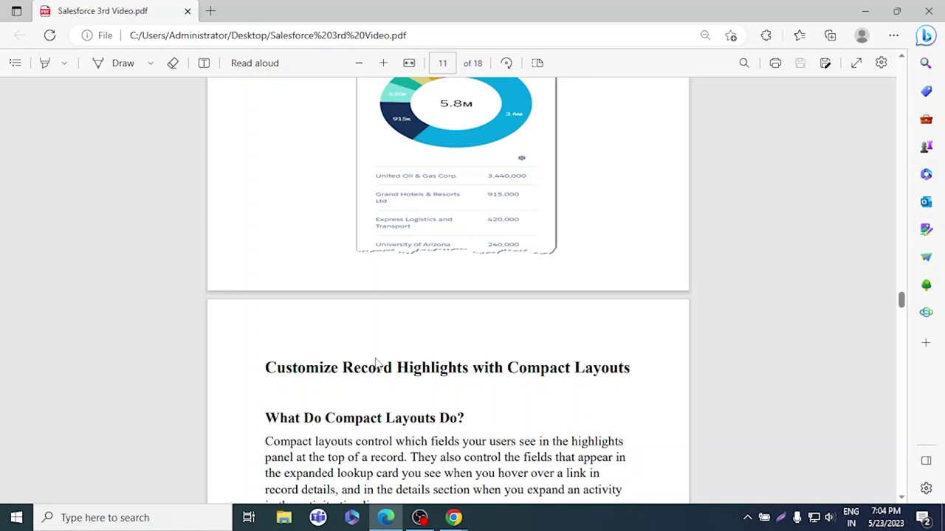
scroll(359, 347, "down", 4)
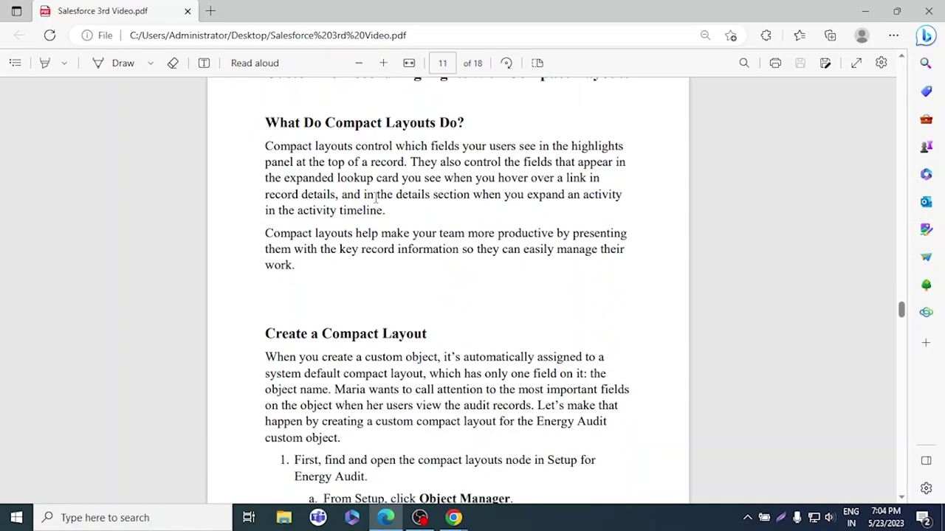
scroll(376, 196, "up", 1, "ctrl")
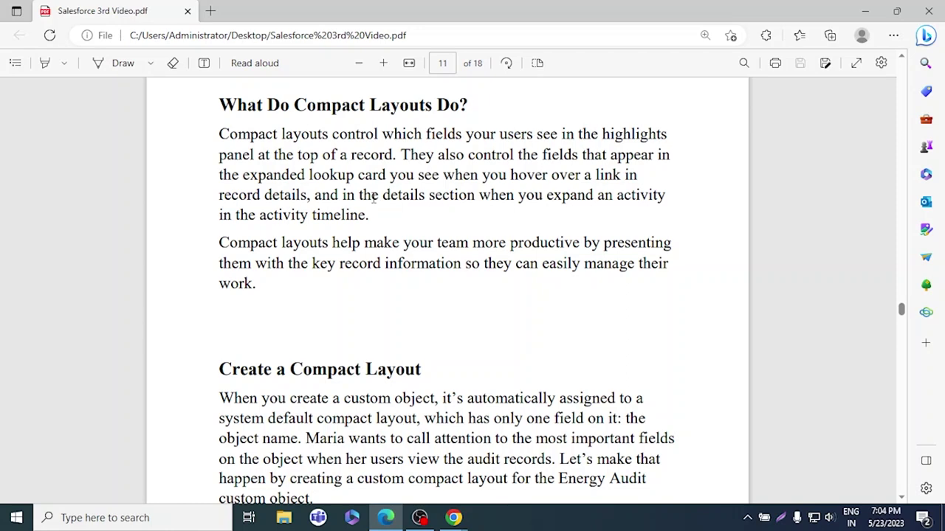
scroll(374, 197, "down", 4)
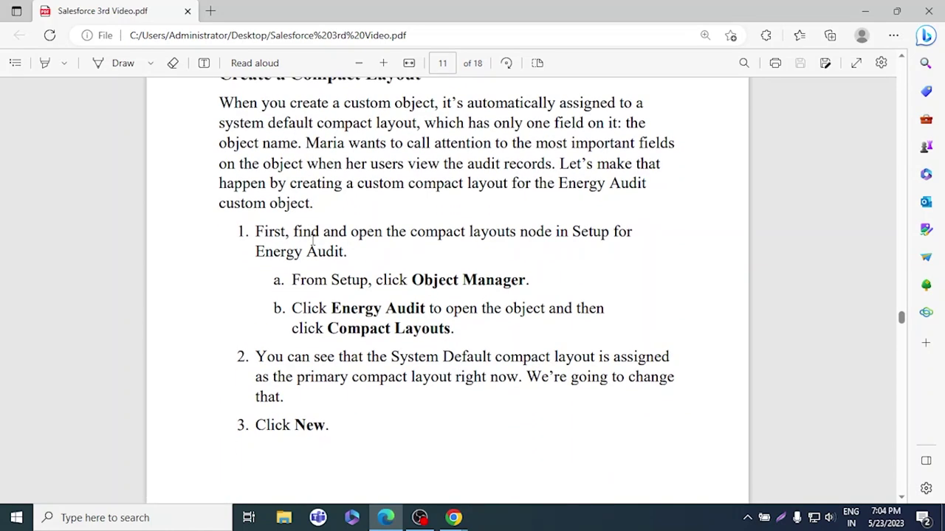
scroll(312, 239, "down", 1)
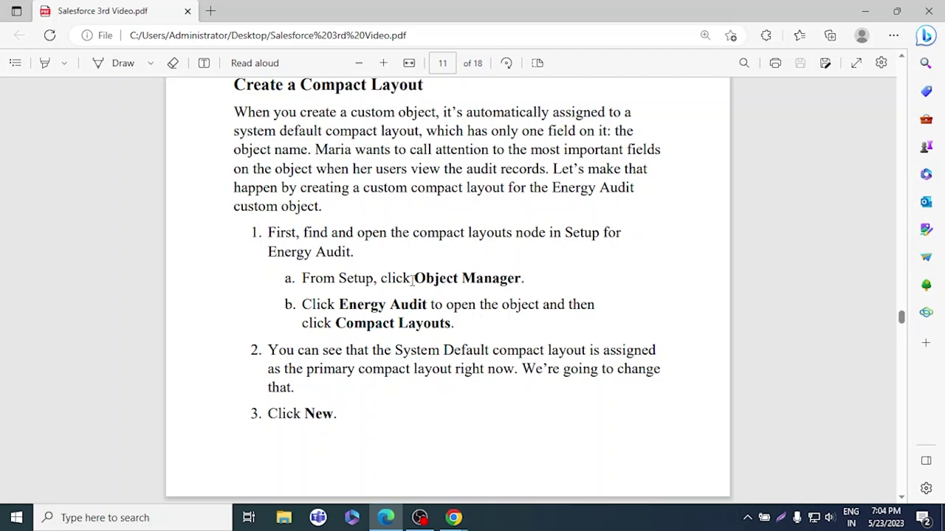
- Switch to Salesforce Setup and open the compact layouts of the Energy Audit object in Object Manager
key("alt+Tab")
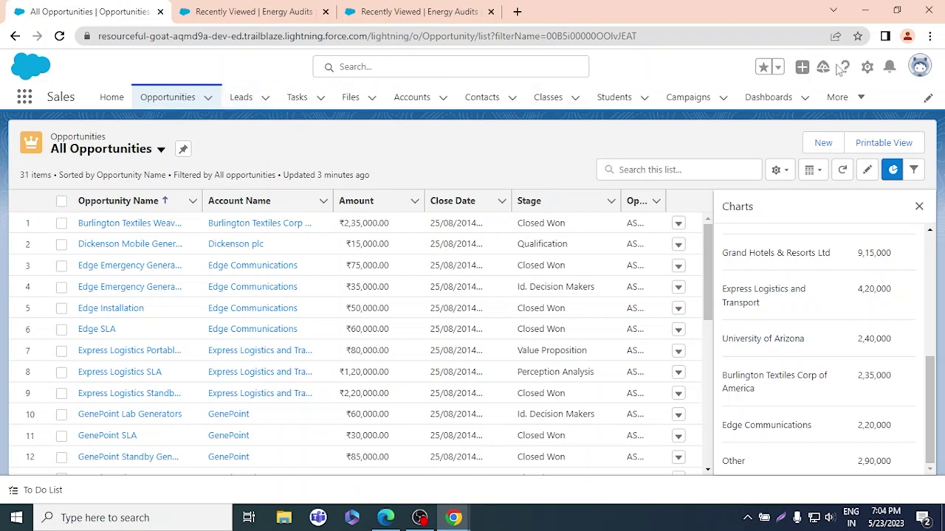
left_click(867, 67)
left_click(832, 108)
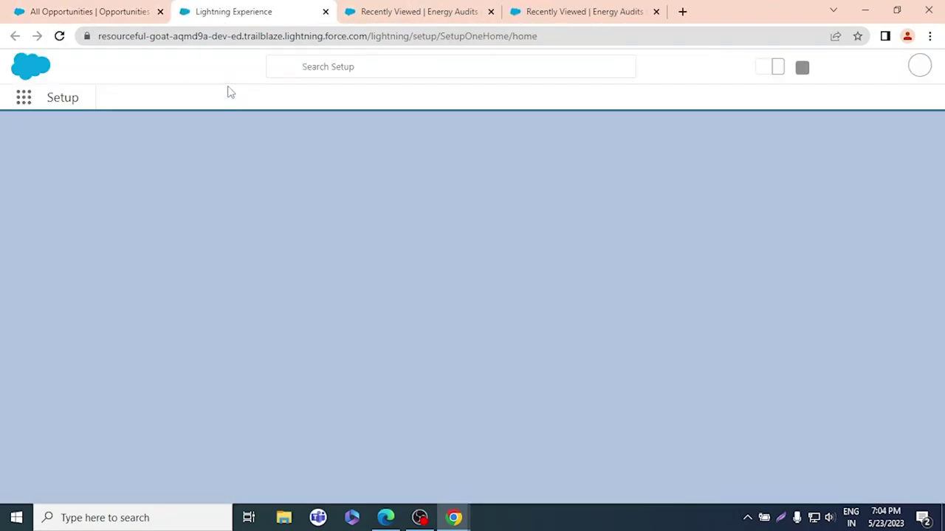
left_click(184, 103)
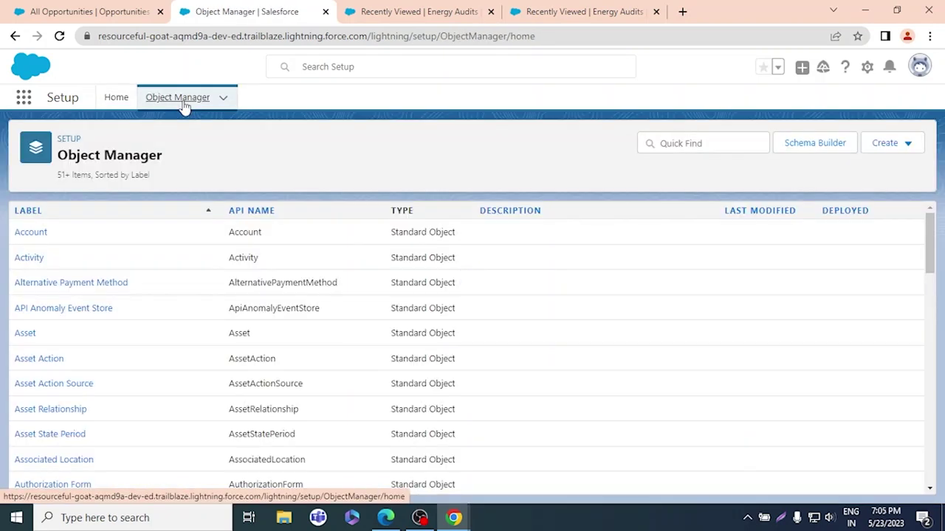
left_click(222, 98)
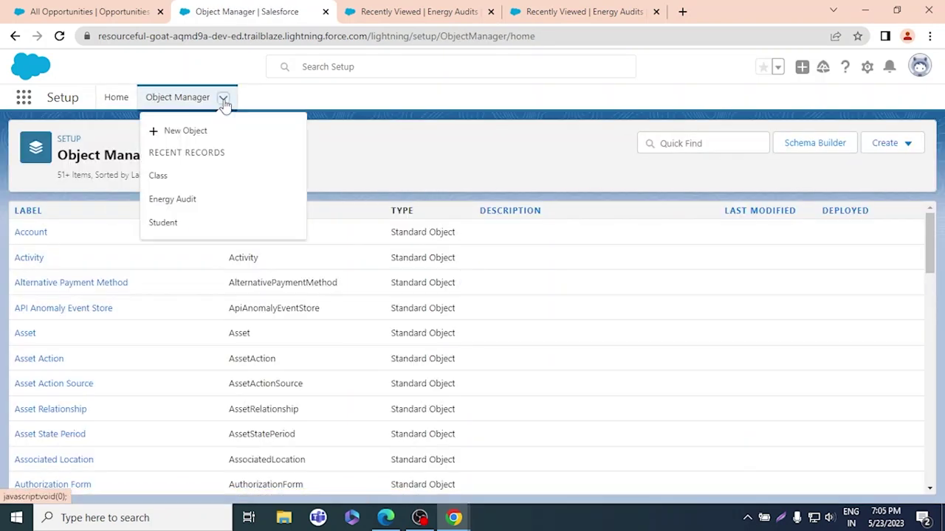
left_click(175, 198)
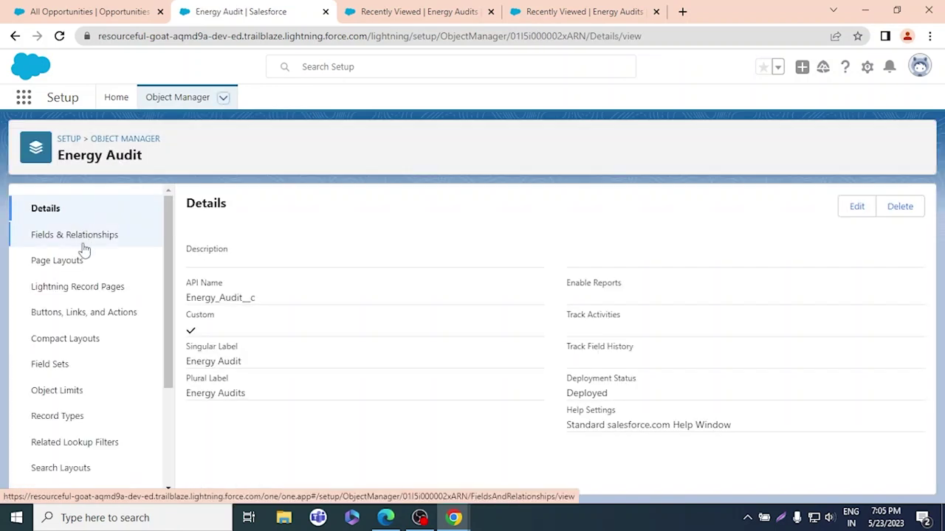
left_click(74, 346)
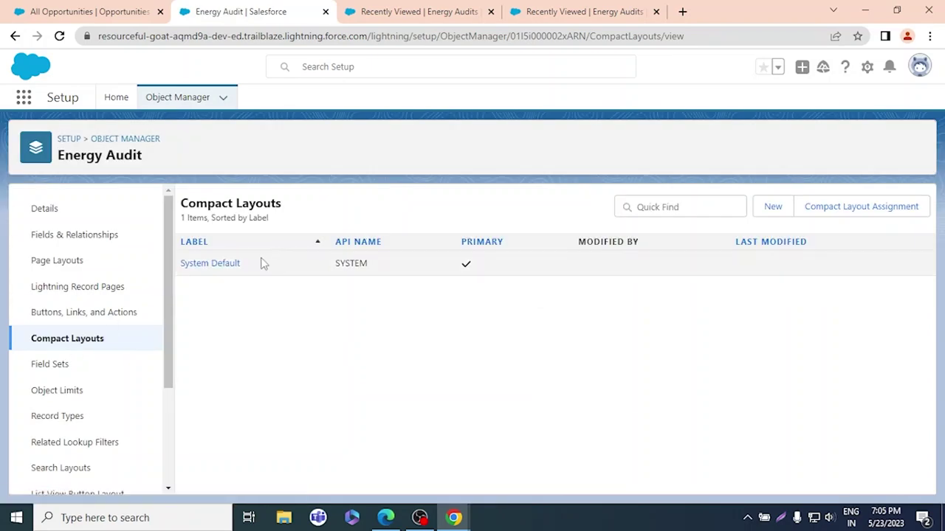
- Check the compact layout instructions in the PDF guide and start a new compact layout for Energy Audit
key("alt+Tab")
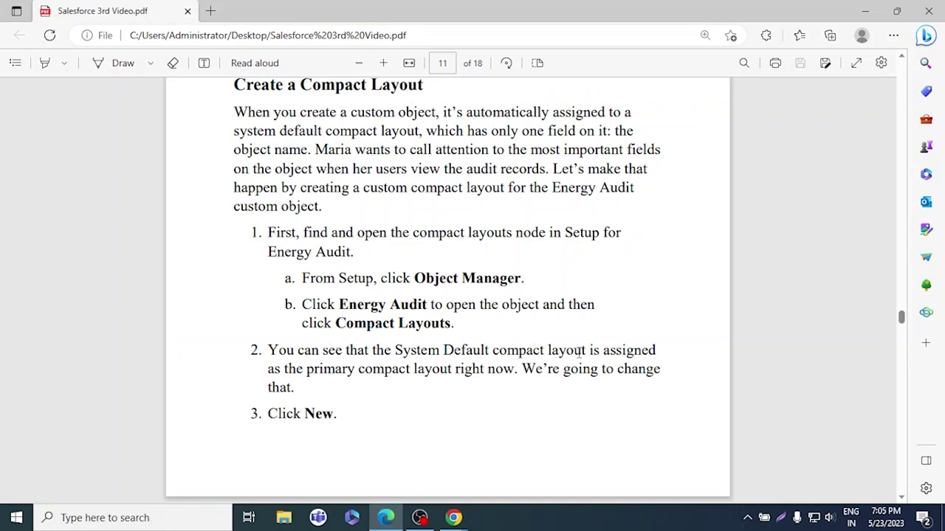
scroll(416, 364, "down", 5)
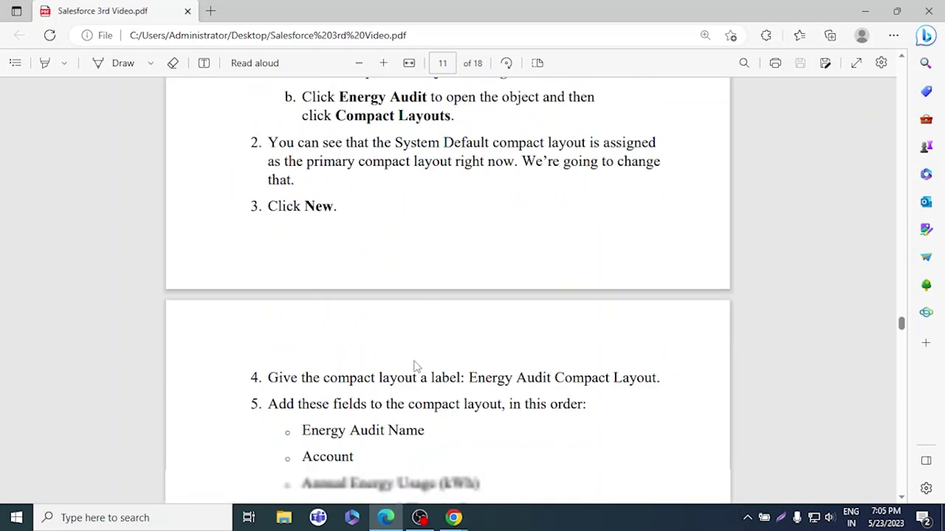
scroll(499, 193, "up", 5)
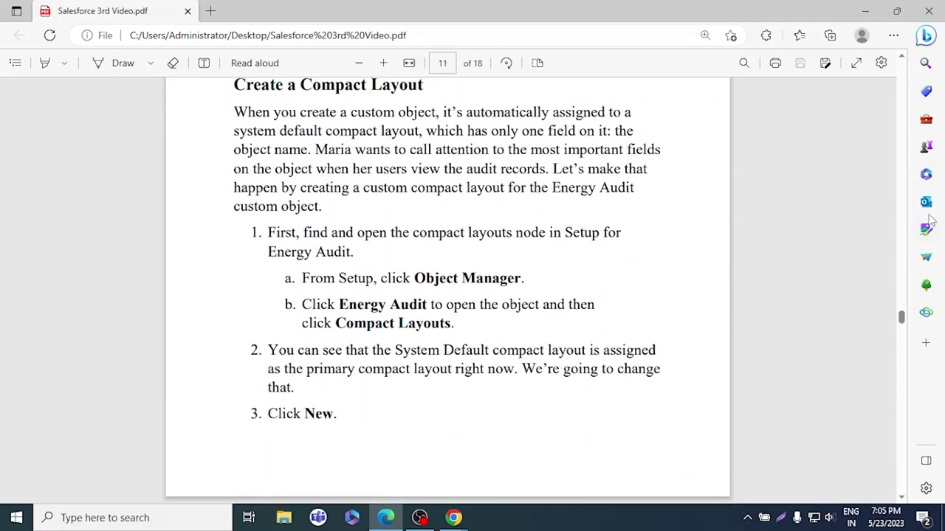
left_click_drag(902, 318, 900, 330)
key("alt+Tab")
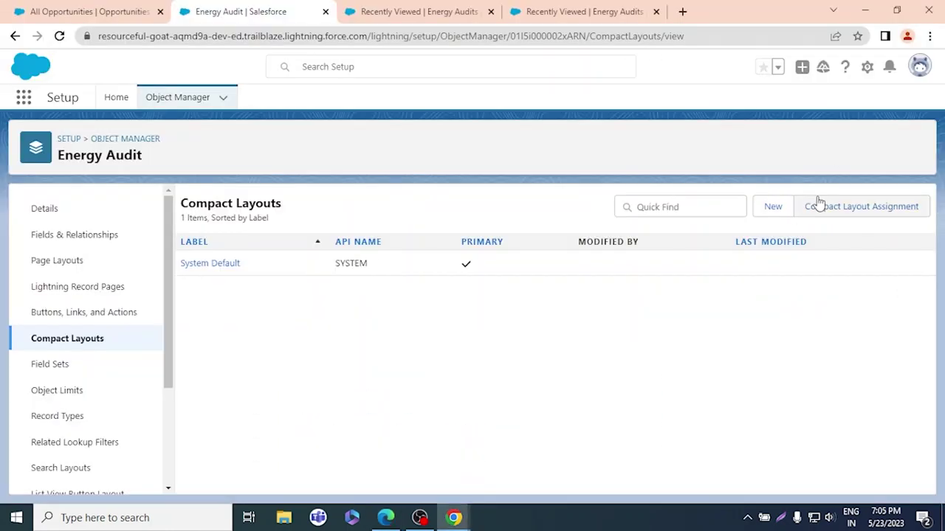
left_click(772, 208)
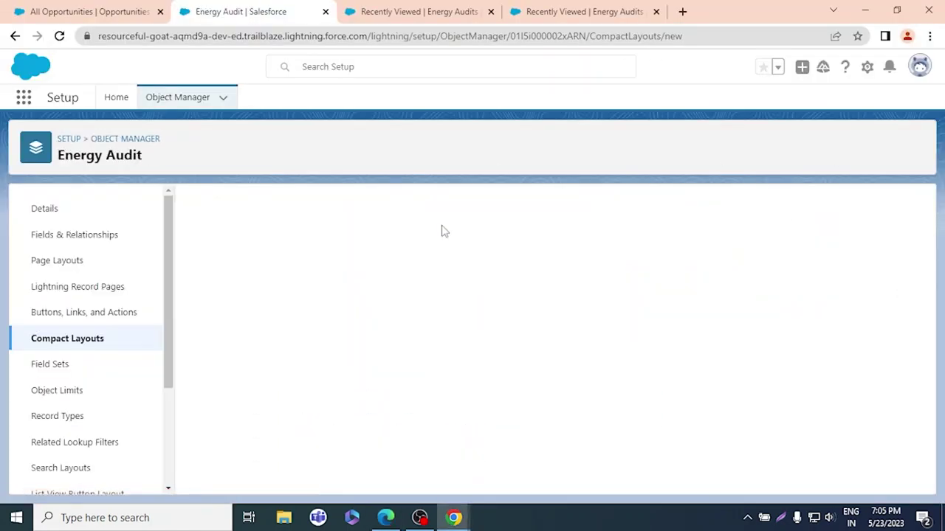
- Copy Energy Audit Compact Layout from the PDF guide and use it as the new layout's label, with the matching name Energy_Audit_Compact_Layout
key("alt+Tab")
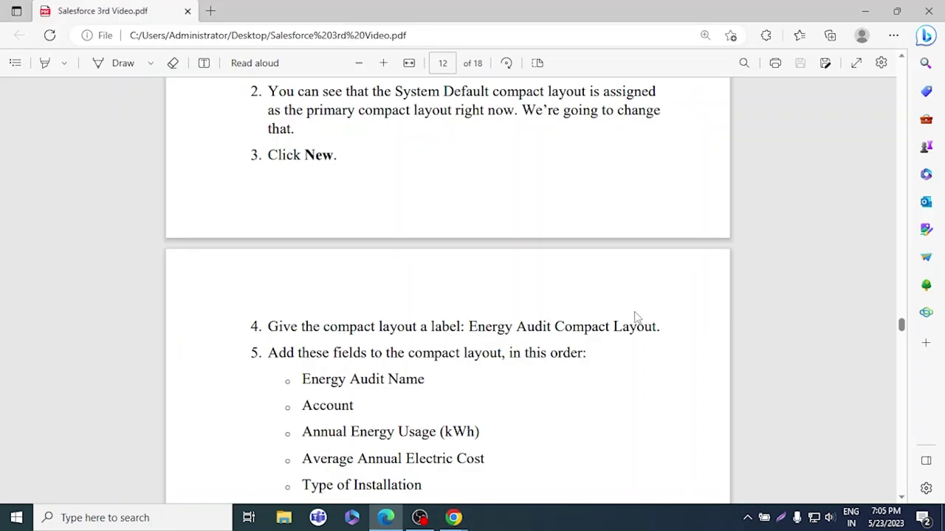
left_click_drag(631, 332, 467, 338)
key("ctrl+c")
left_click(469, 334)
key("alt+Tab")
left_click(413, 316)
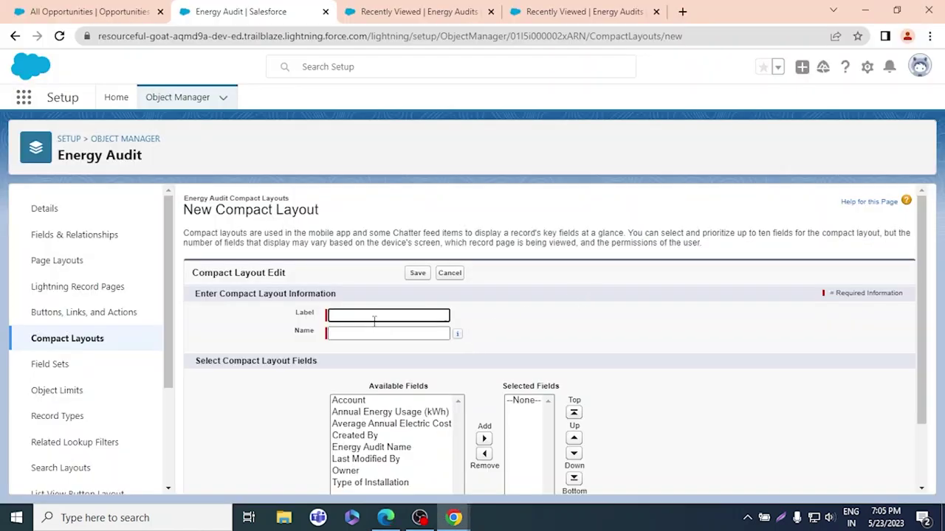
key("ctrl+v")
key("Tab")
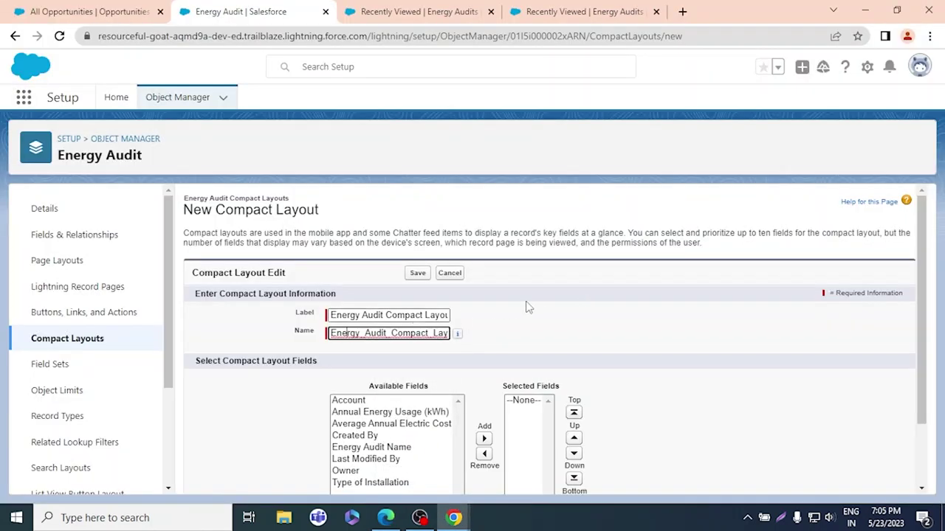
- Consult the guide's field list and add Energy Audit Name as the first selected field of the compact layout
key("alt+Tab")
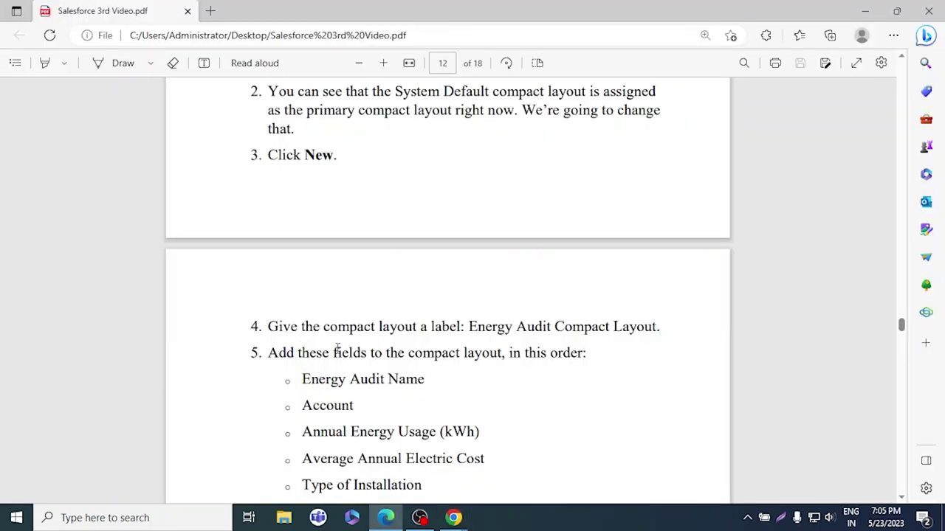
scroll(483, 347, "down", 4)
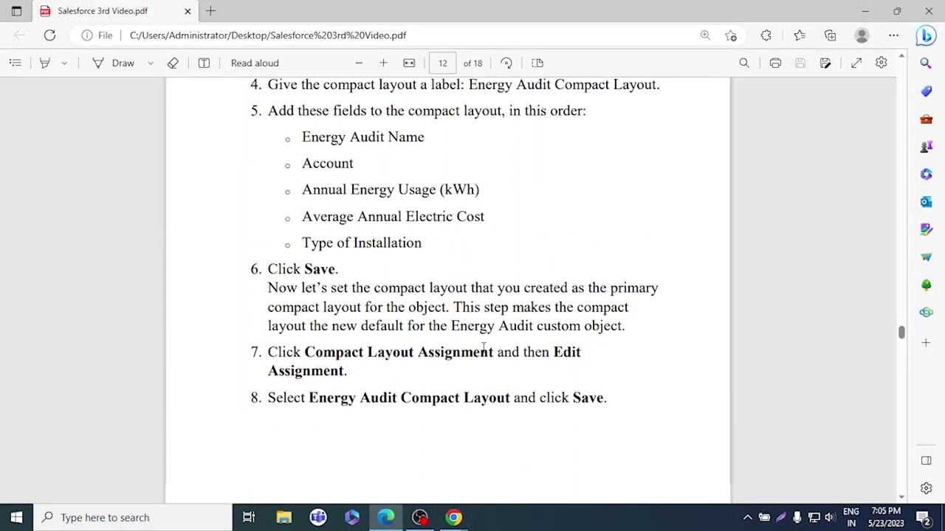
left_click_drag(901, 335, 901, 326)
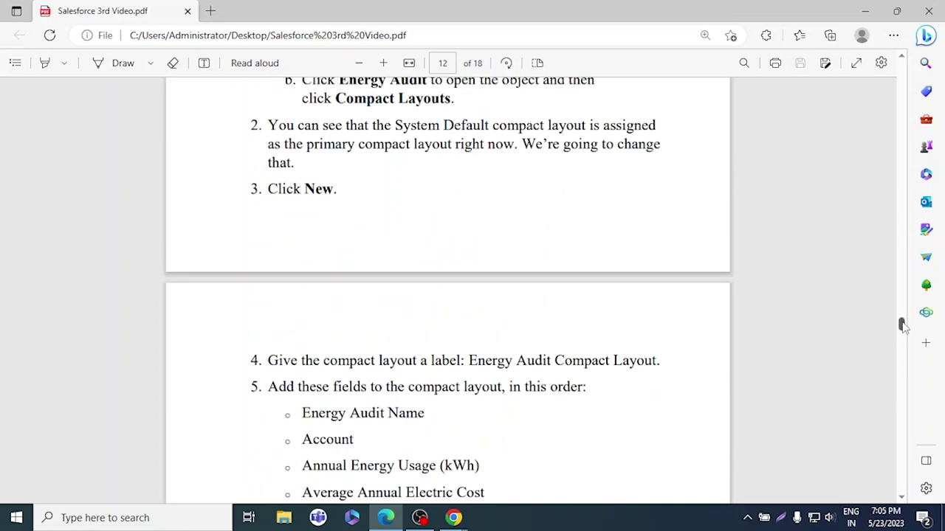
key("alt+Tab")
scroll(485, 335, "down", 3)
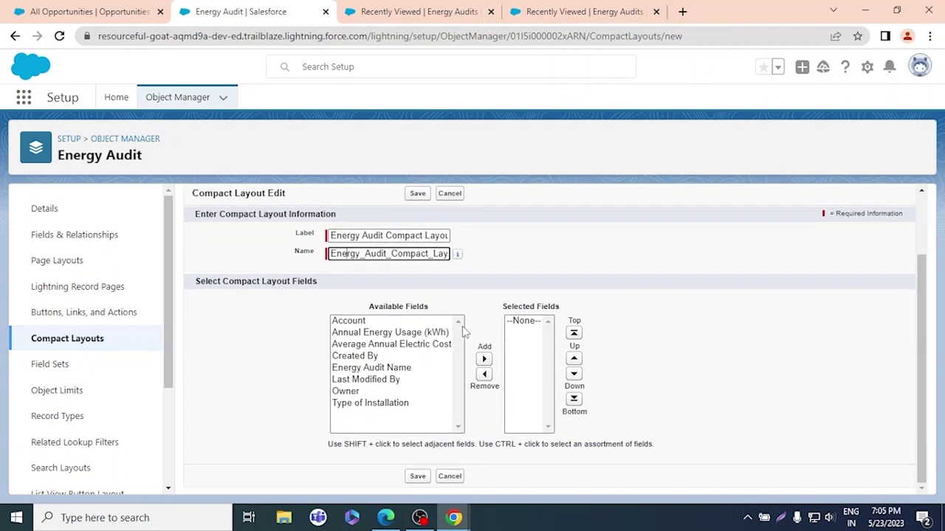
left_click(378, 368)
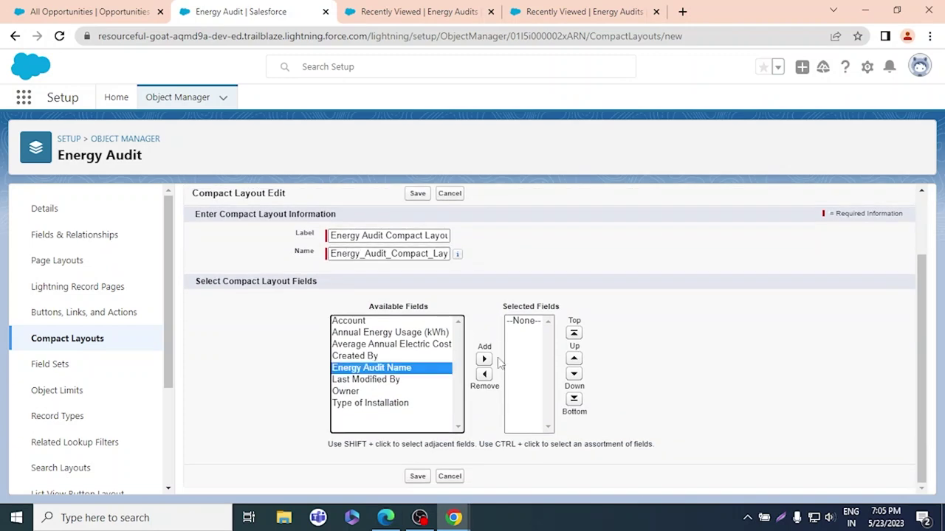
left_click(484, 361)
- Following the guide's order, add the Account and Annual Energy Usage (kWh) fields to the compact layout
key("alt+Tab")
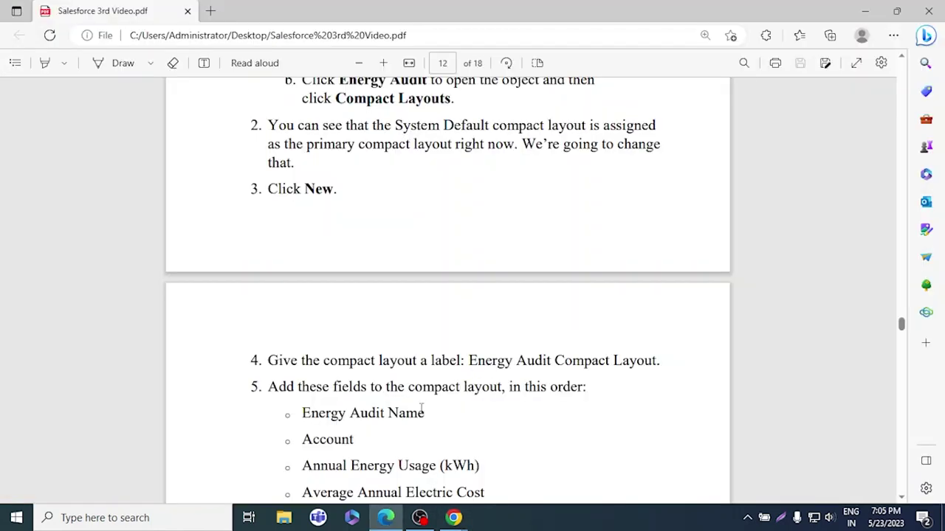
key("alt+Tab")
left_click(361, 324)
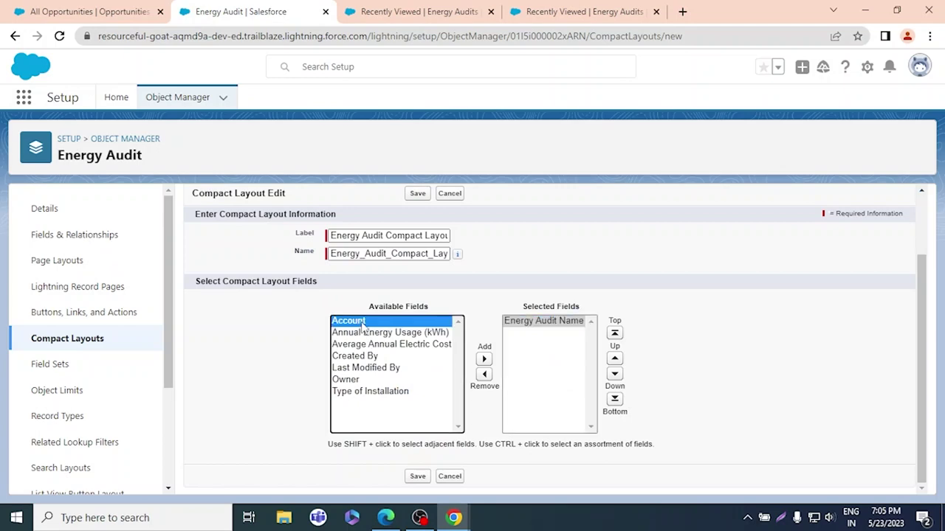
left_click(484, 359)
key("alt+Tab")
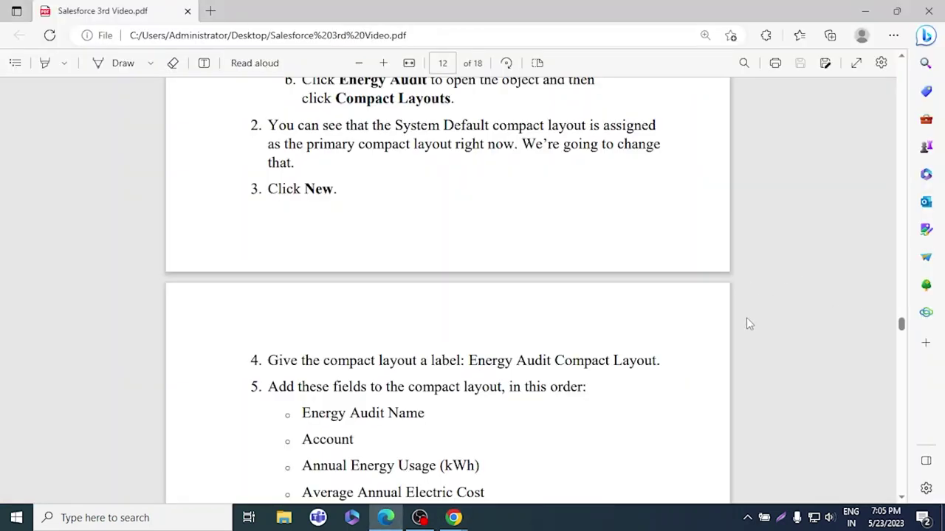
scroll(746, 317, "down", 4)
key("alt+Tab")
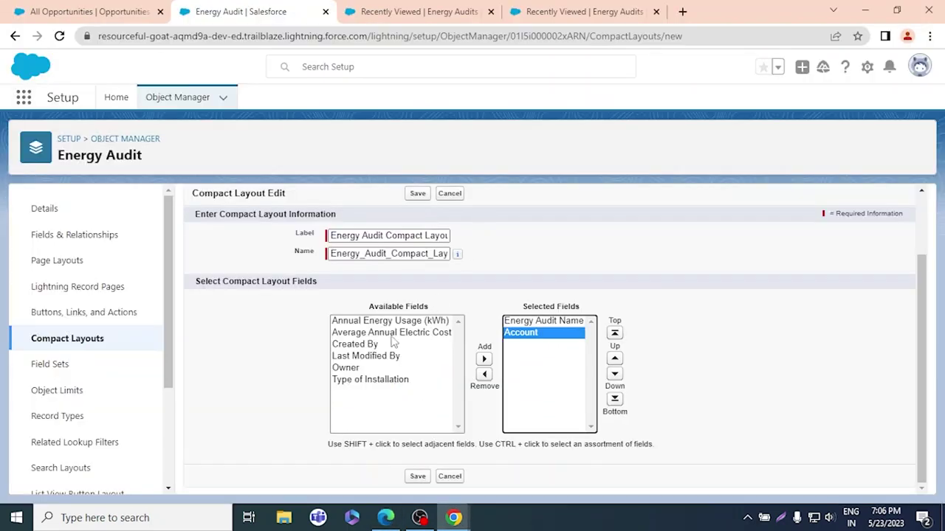
left_click(405, 323)
left_click(484, 359)
- Add the Average Annual Electric Cost and Type of Installation fields to the compact layout, in the guide's order
key("alt+Tab")
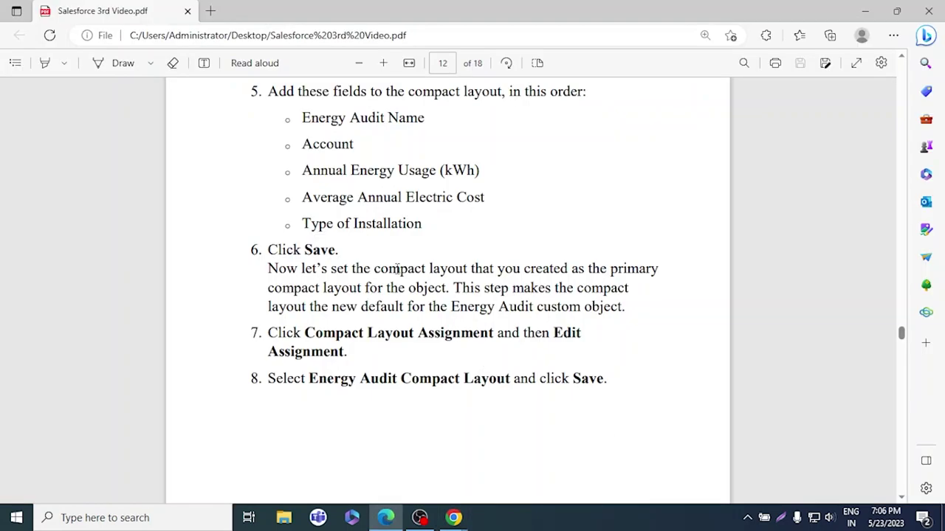
key("alt+Tab")
left_click(418, 324)
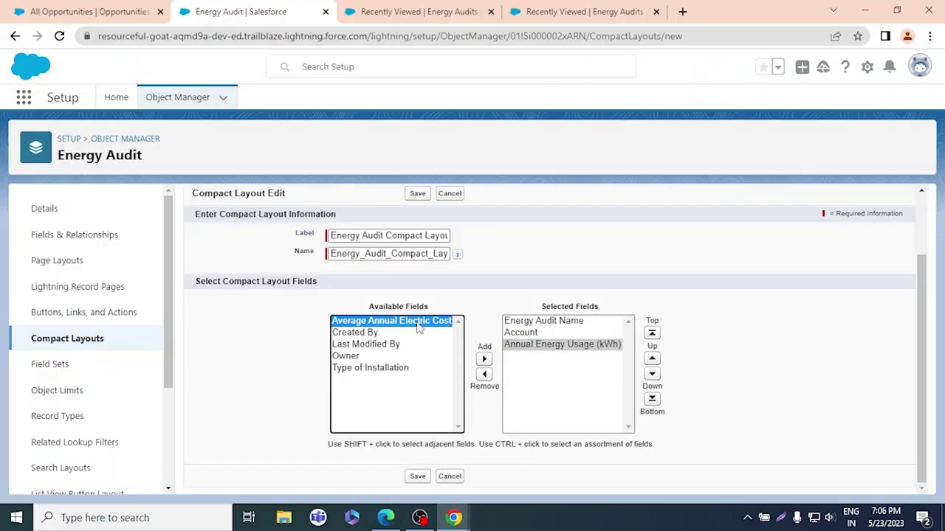
key("alt+Tab")
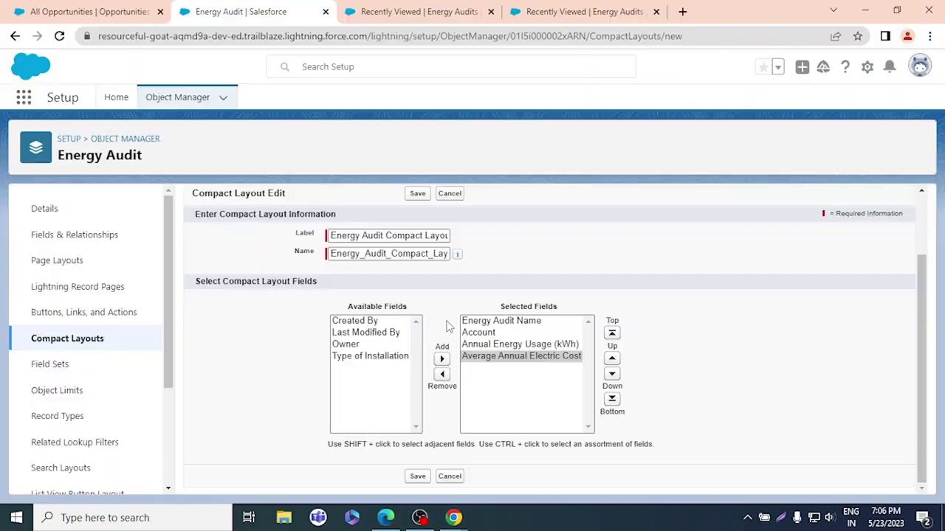
key("alt+Tab")
left_click(391, 356)
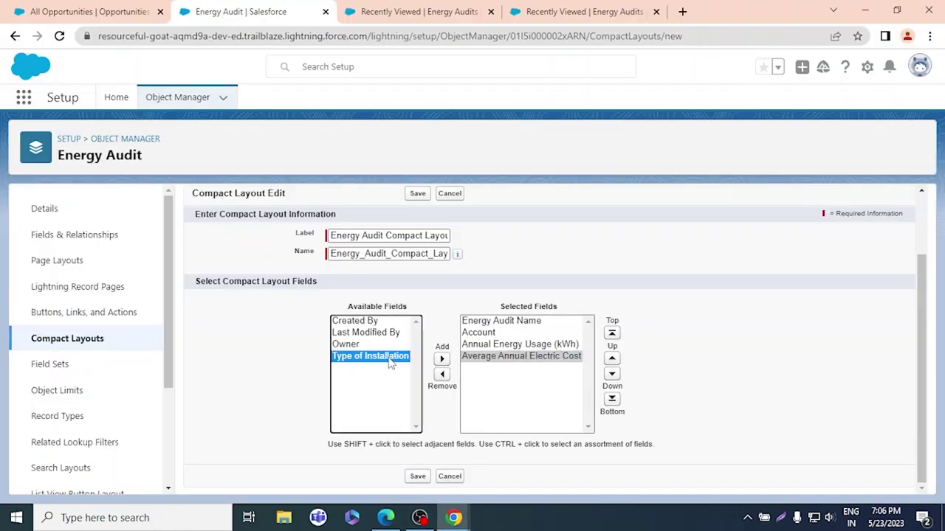
left_click(441, 358)
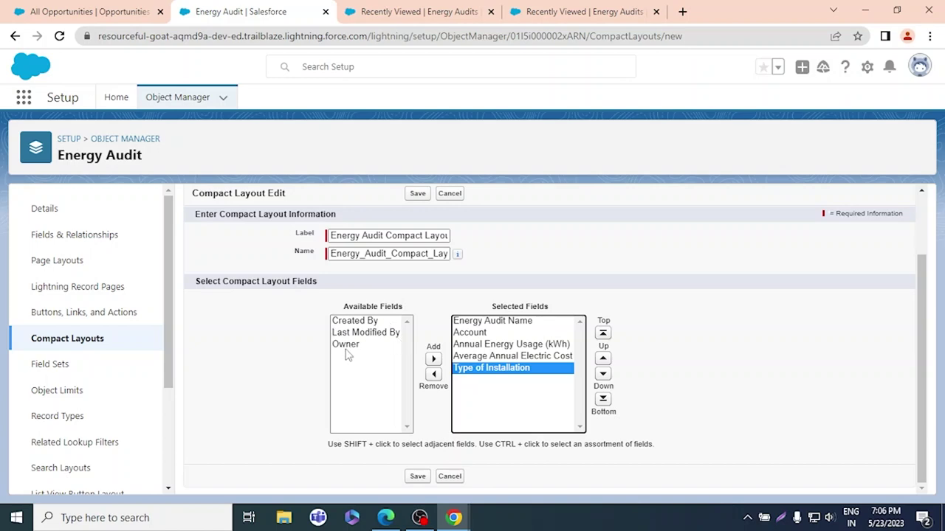
- Compare the selected fields with the PDF guide's list and save the new compact layout
key("alt+Tab")
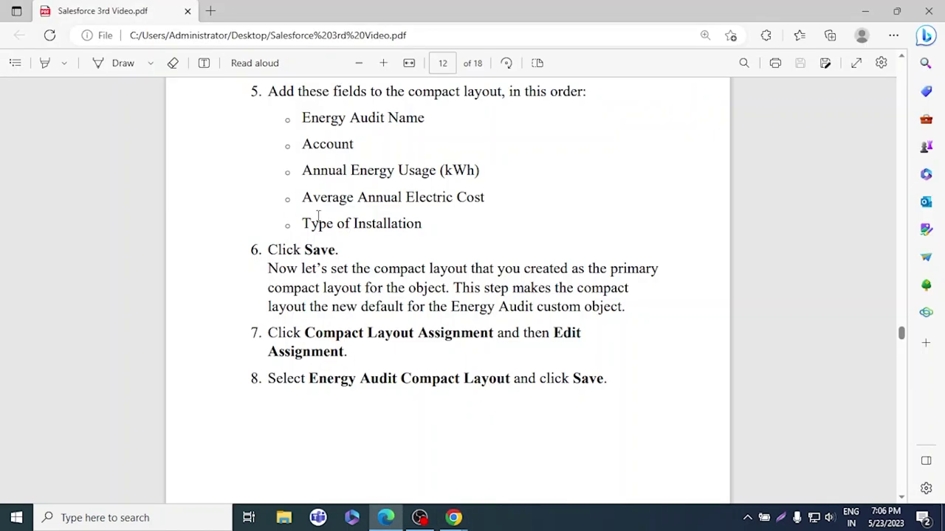
key("alt+Tab")
left_click(418, 476)
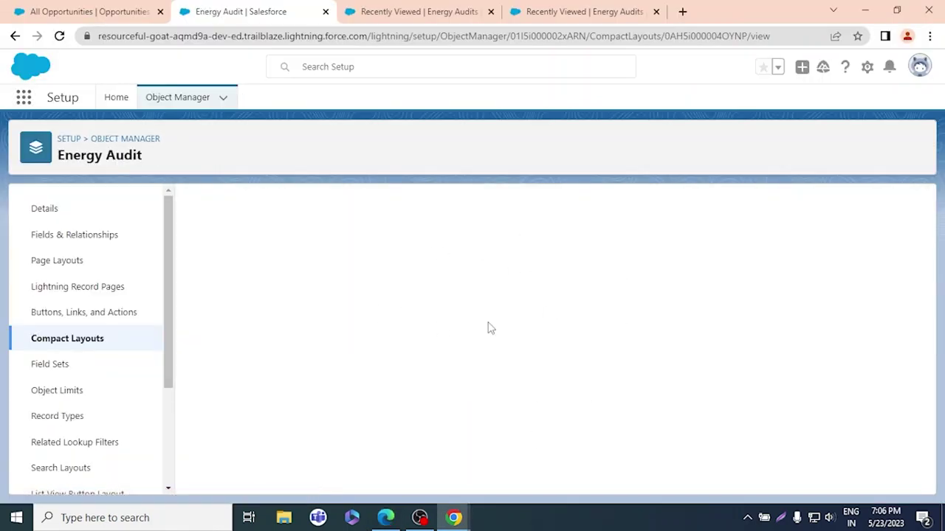
- Edit the compact layout assignment as the guide describes, making Energy Audit Compact Layout the primary compact layout, and save it
key("alt+Tab")
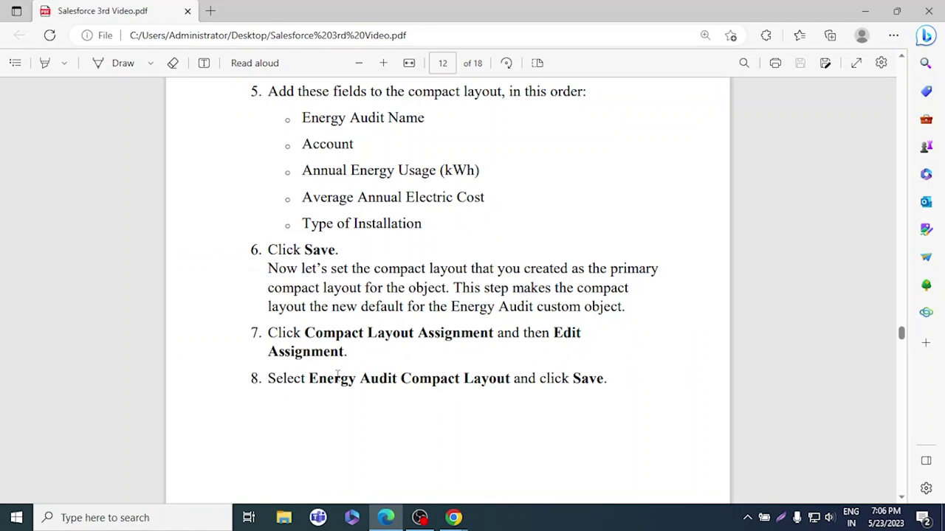
key("alt+Tab")
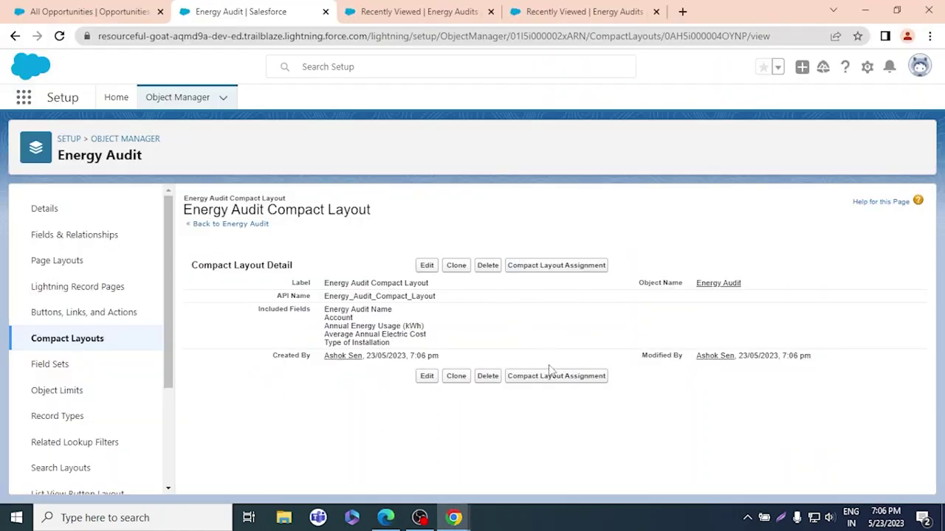
key("alt+Tab")
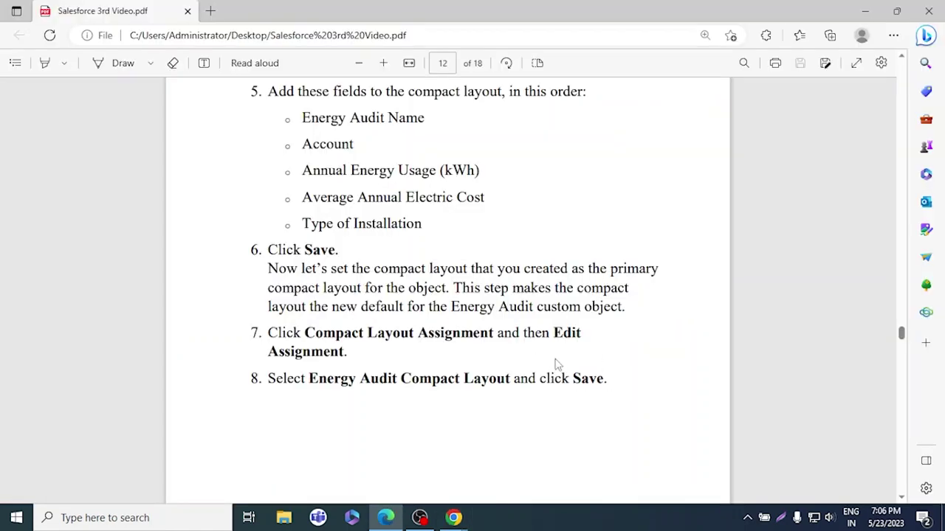
key("alt+Tab")
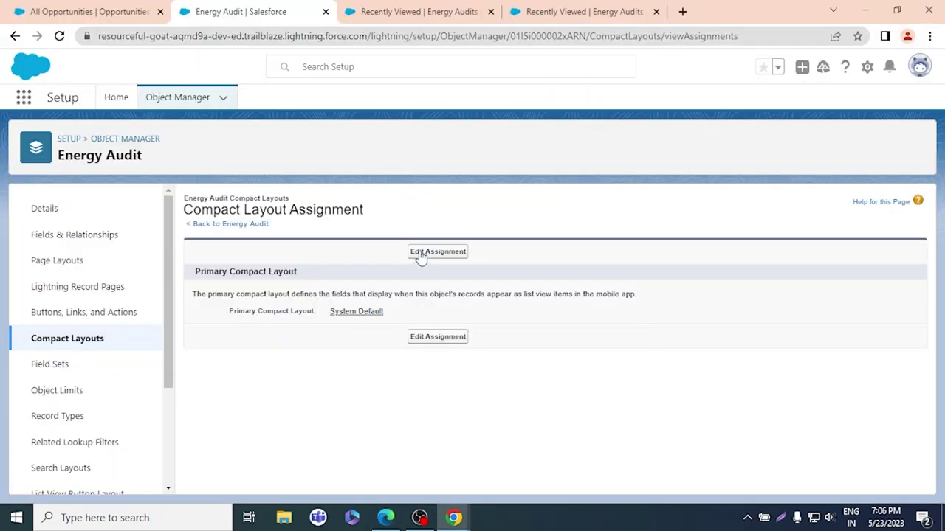
left_click(419, 253)
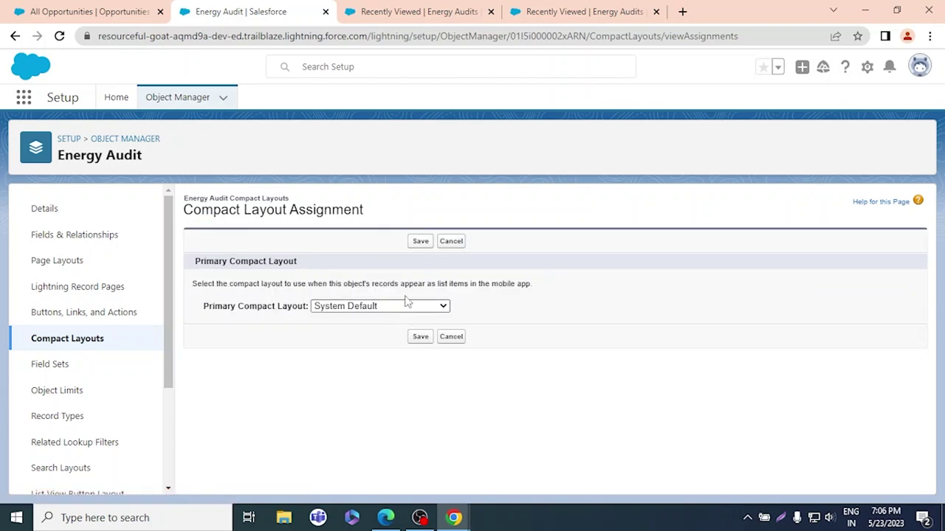
left_click(405, 306)
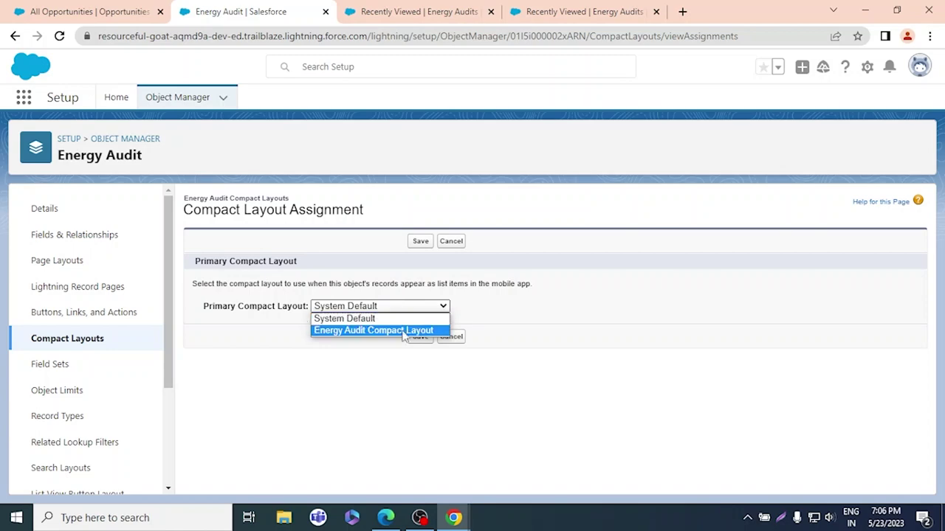
left_click(405, 330)
key("alt+Tab")
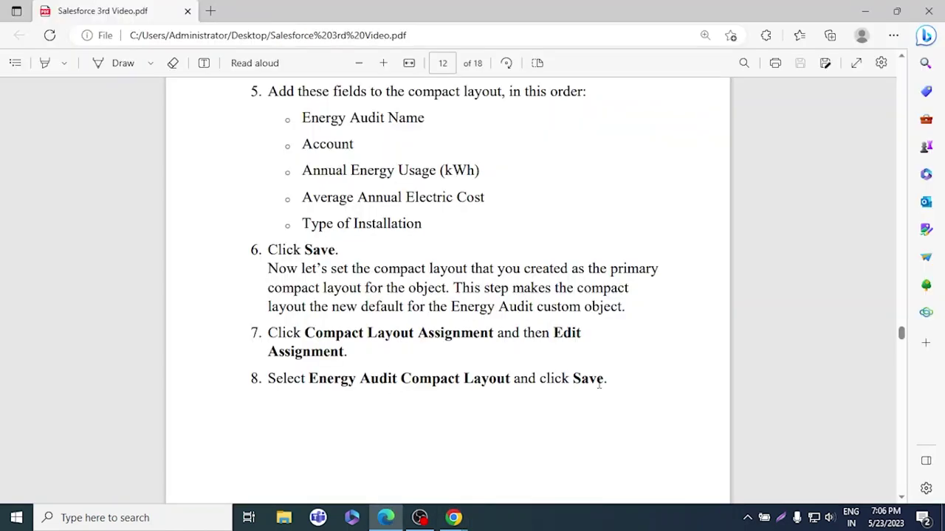
key("alt+Tab")
left_click(418, 339)
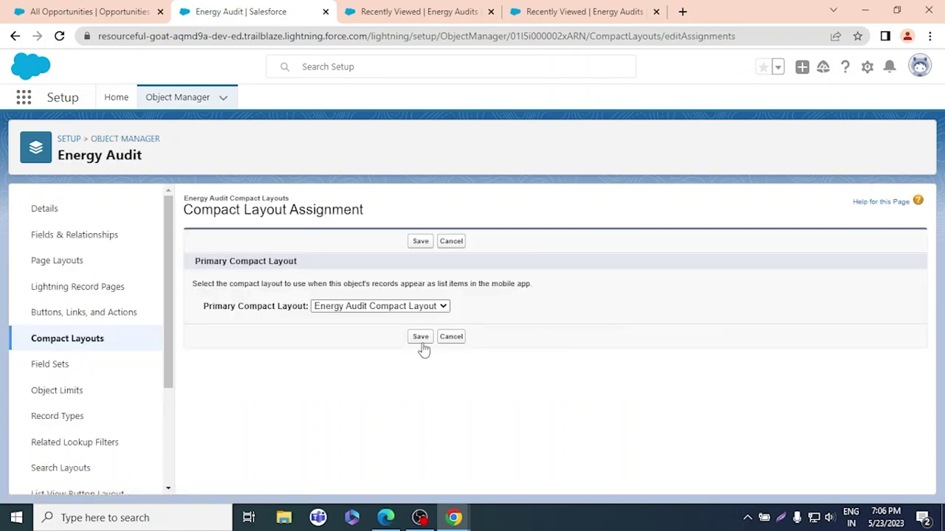
left_click(423, 344)
- Skim the next part of the PDF guide and return to Energy Audit's compact layouts list to check the primary layout
key("alt+Tab")
scroll(480, 344, "down", 10)
scroll(480, 350, "up", 4)
key("alt+Tab")
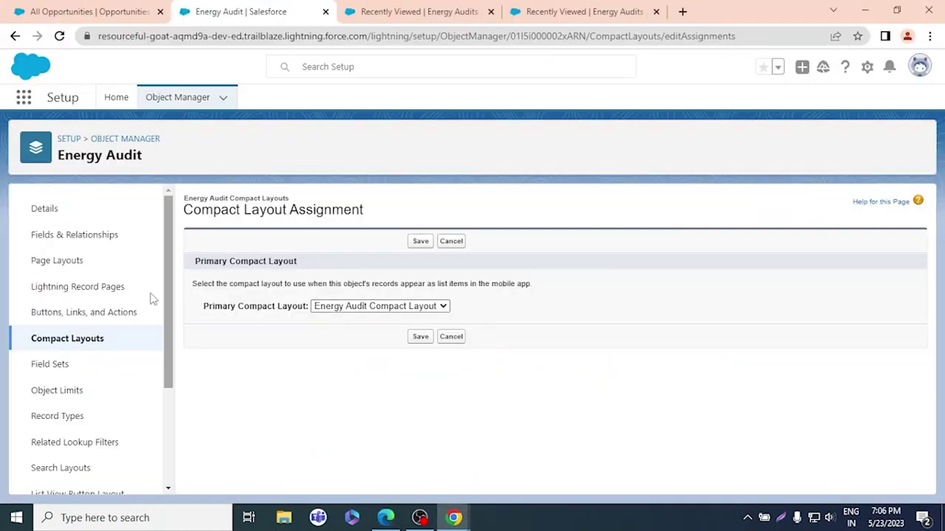
left_click(84, 344)
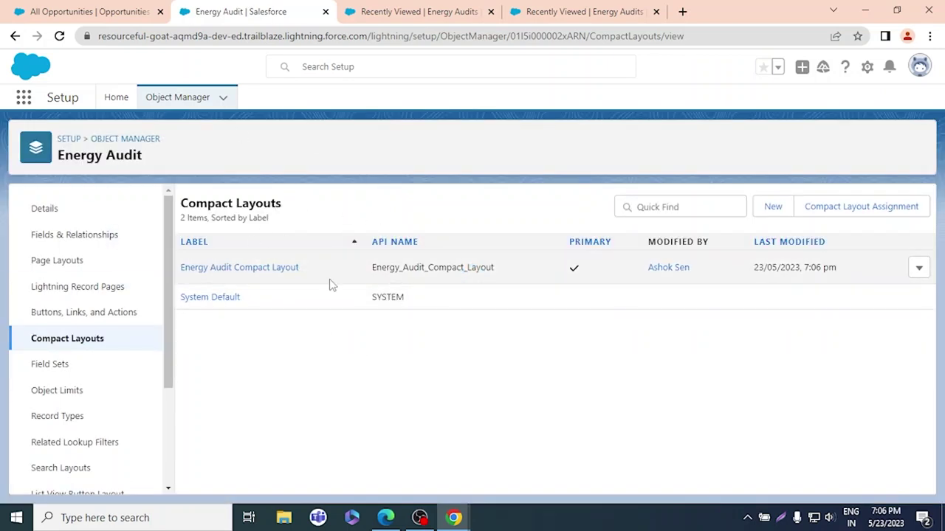
- Bring up the recently viewed Energy Audits in the Sales app and reload the page
left_click(580, 8)
left_click(399, 10)
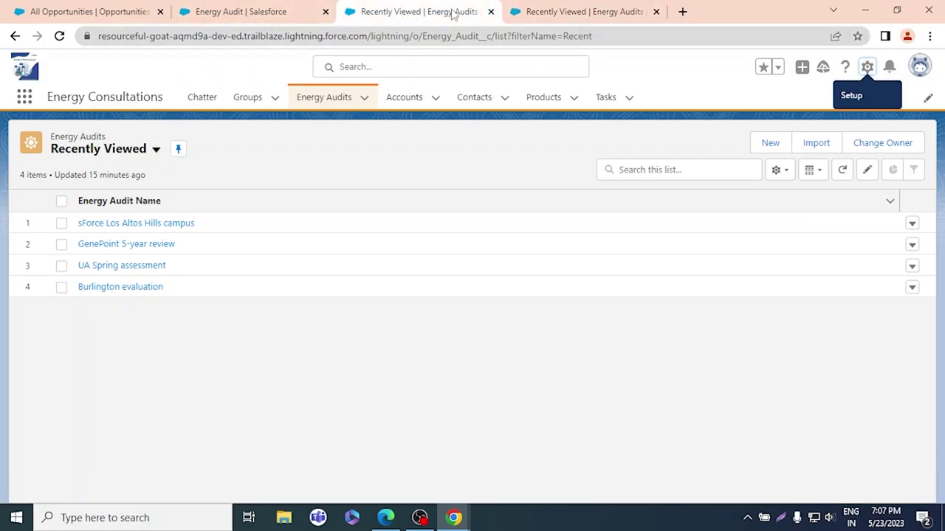
left_click(552, 10)
left_click(751, 99)
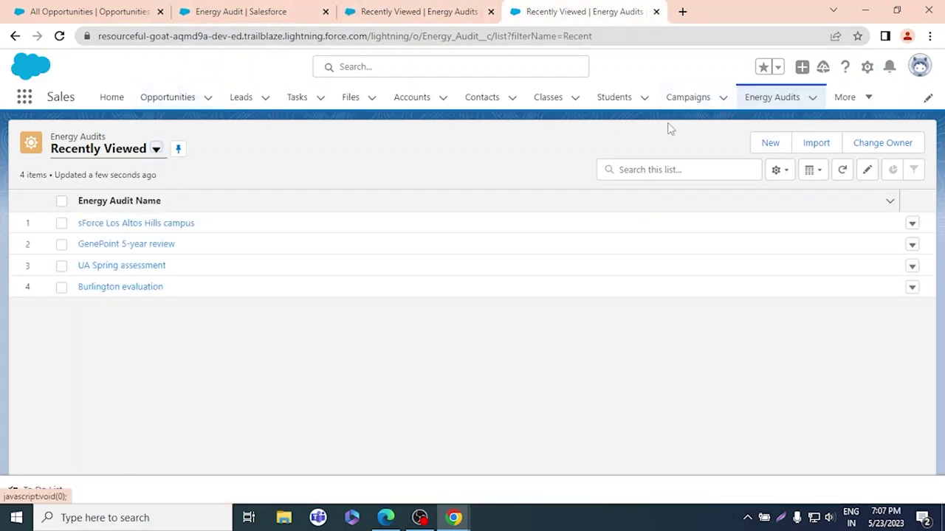
left_click(59, 35)
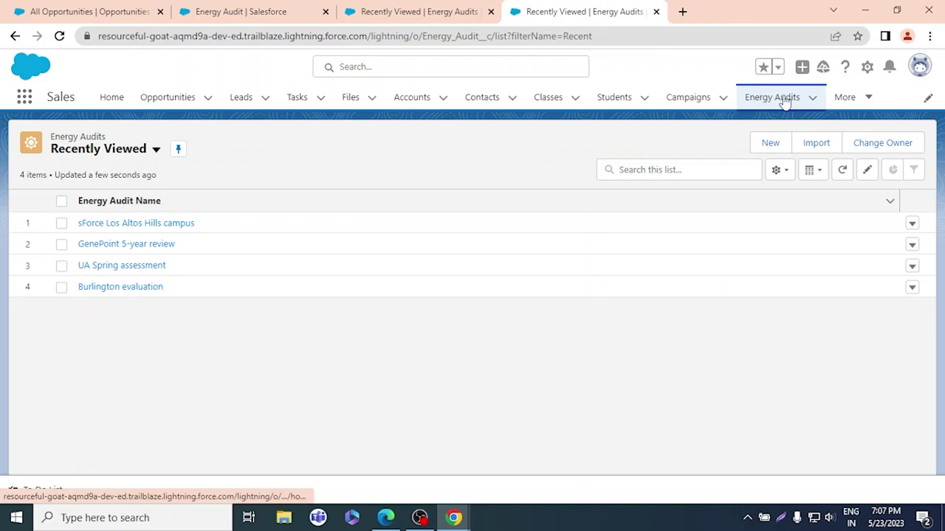
left_click(781, 141)
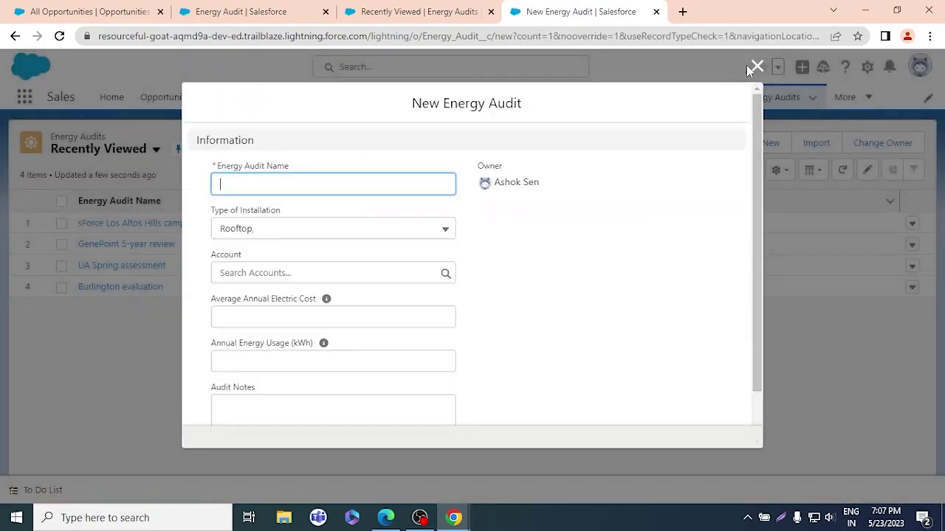
scroll(617, 259, "down", 1)
left_click(753, 74)
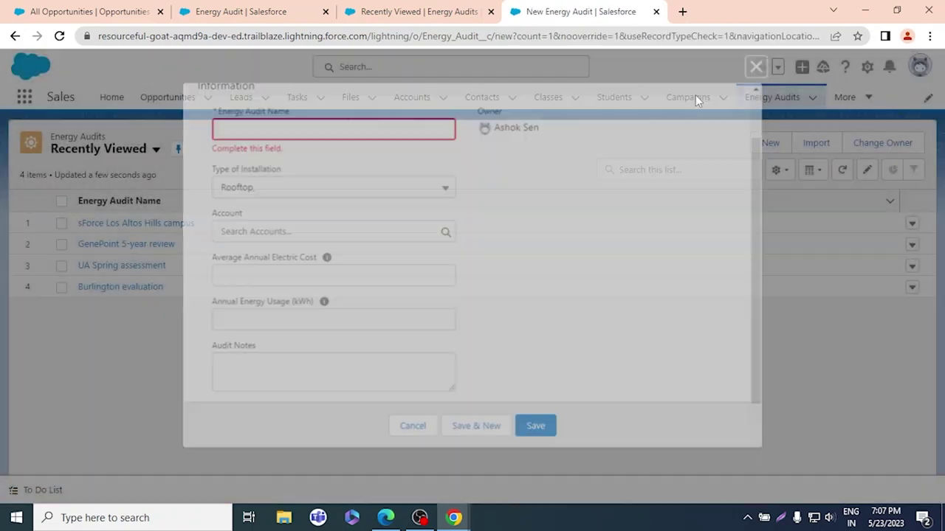
- Open the sForce Los Altos Hills campus record and check its highlighted fields against the compact layout, then look over its details
left_click(145, 225)
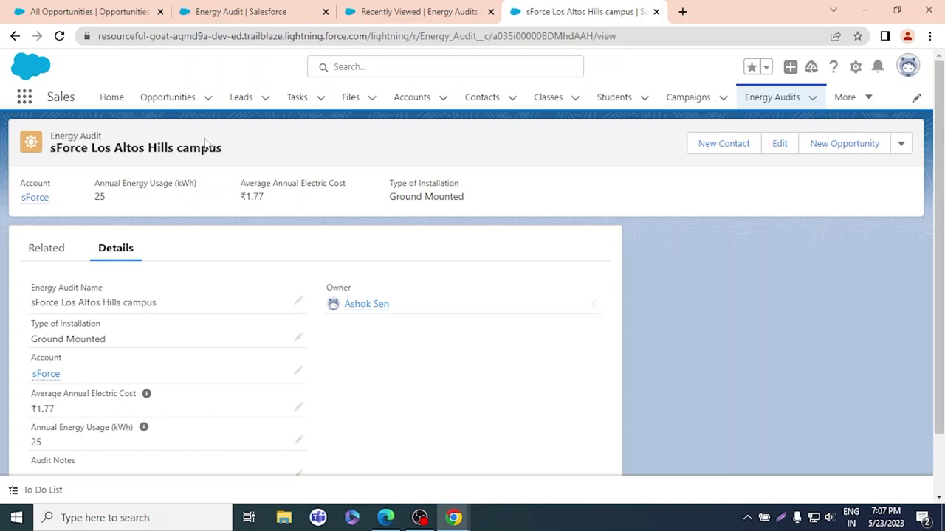
left_click_drag(228, 155, 10, 190)
left_click_drag(202, 185, 192, 182)
left_click_drag(355, 187, 271, 187)
left_click_drag(487, 189, 389, 189)
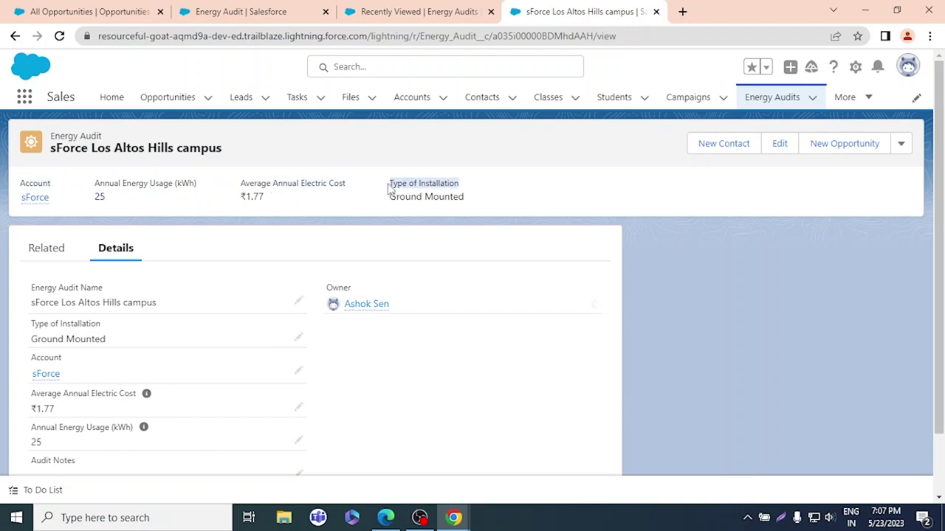
scroll(415, 290, "down", 2)
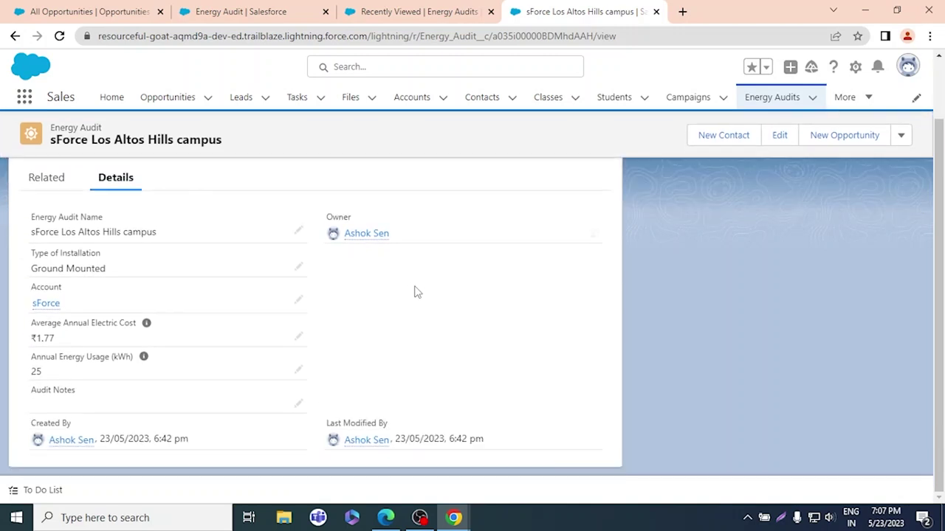
- Check the next topic in the PDF guide and open Energy Audit's page layouts in Object Manager
key("alt+Tab")
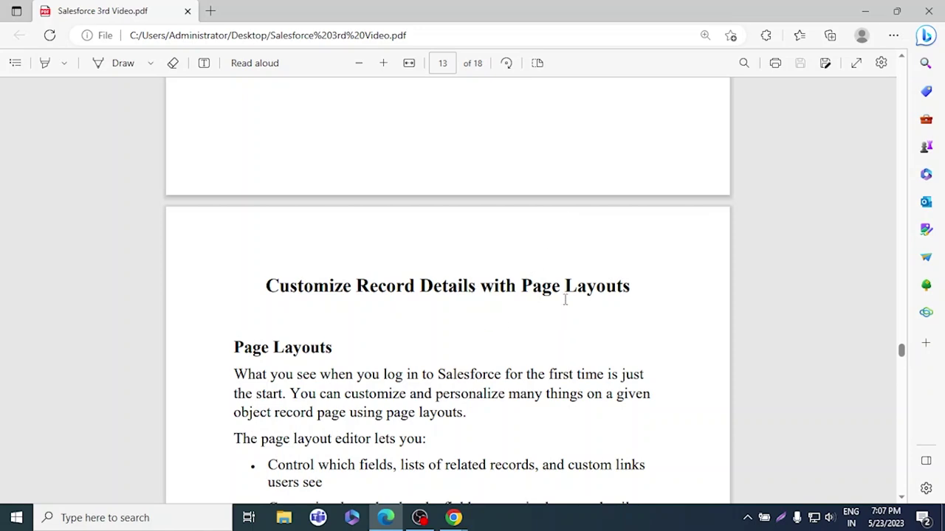
scroll(563, 303, "down", 1)
scroll(562, 310, "up", 1)
key("alt+Tab")
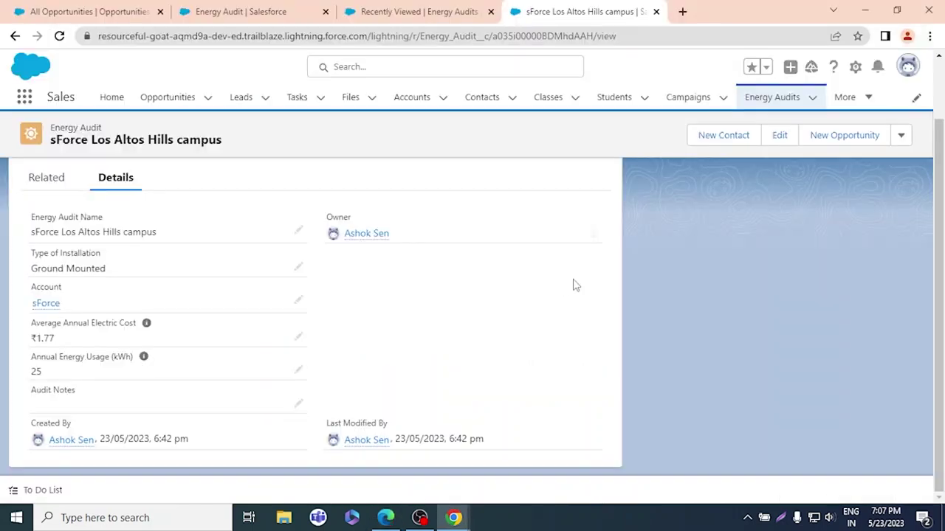
left_click(383, 11)
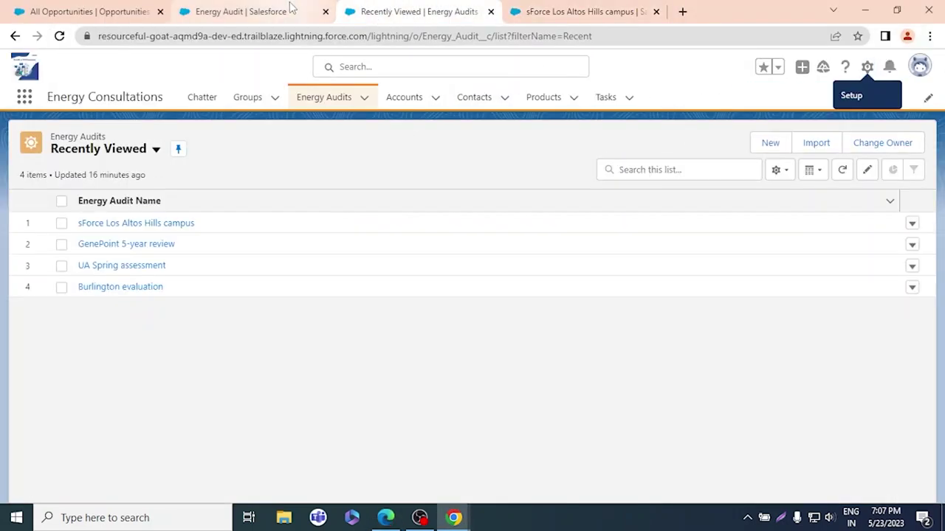
left_click(284, 10)
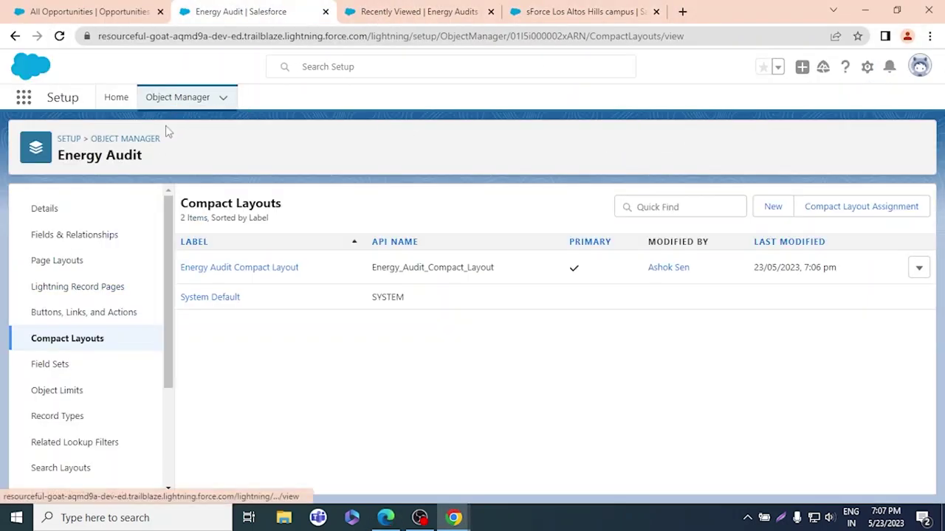
left_click(97, 259)
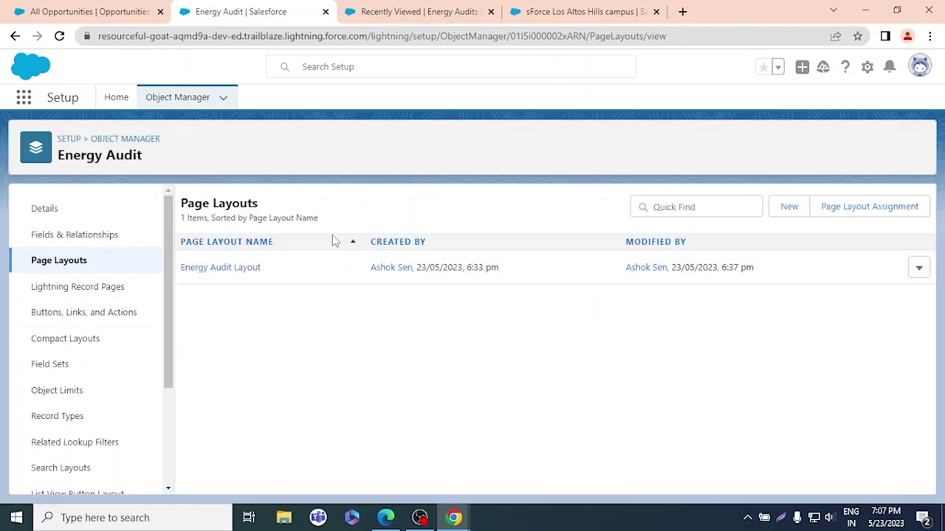
- Read the PDF guide's page layouts section, from what the layout editor controls to the steps for creating a layout
key("alt+Tab")
scroll(481, 249, "down", 3)
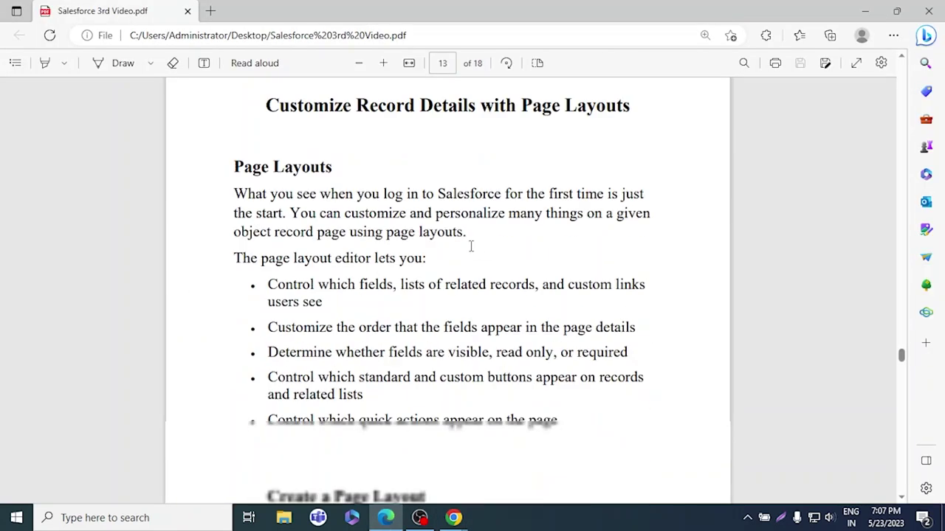
scroll(769, 213, "up", 3)
scroll(702, 278, "down", 2, "ctrl")
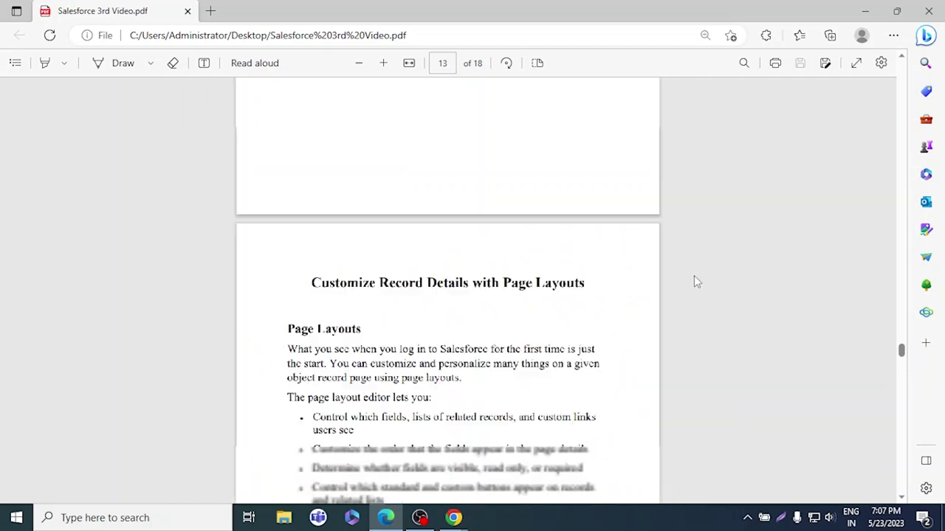
scroll(593, 293, "down", 3)
scroll(593, 293, "up", 3)
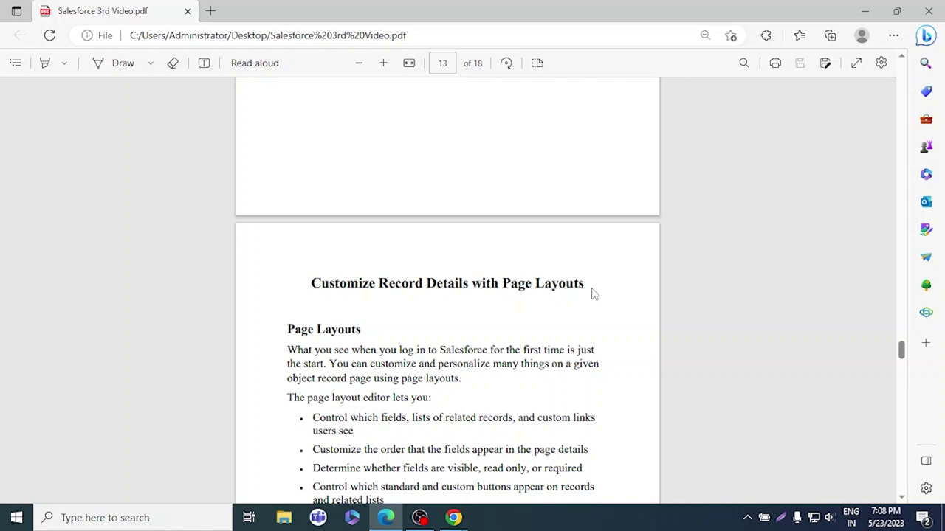
scroll(596, 294, "down", 4)
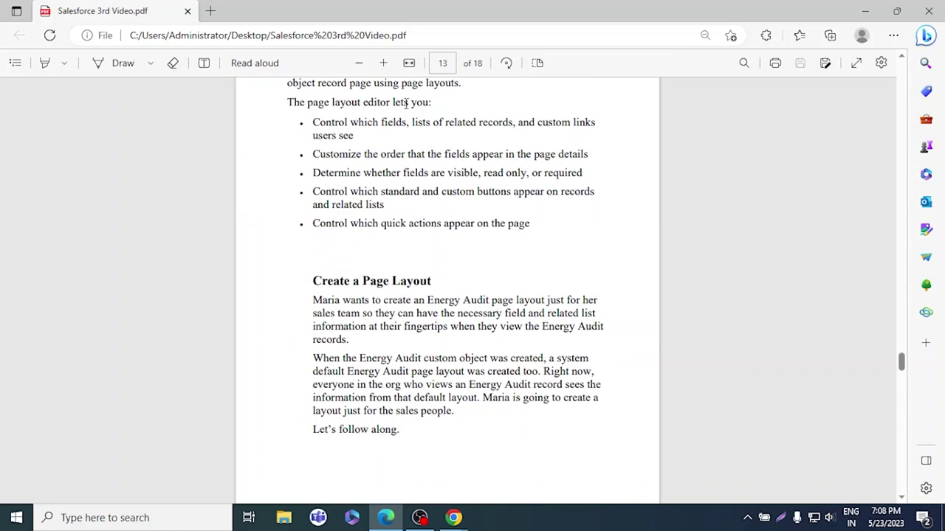
scroll(417, 126, "up", 1)
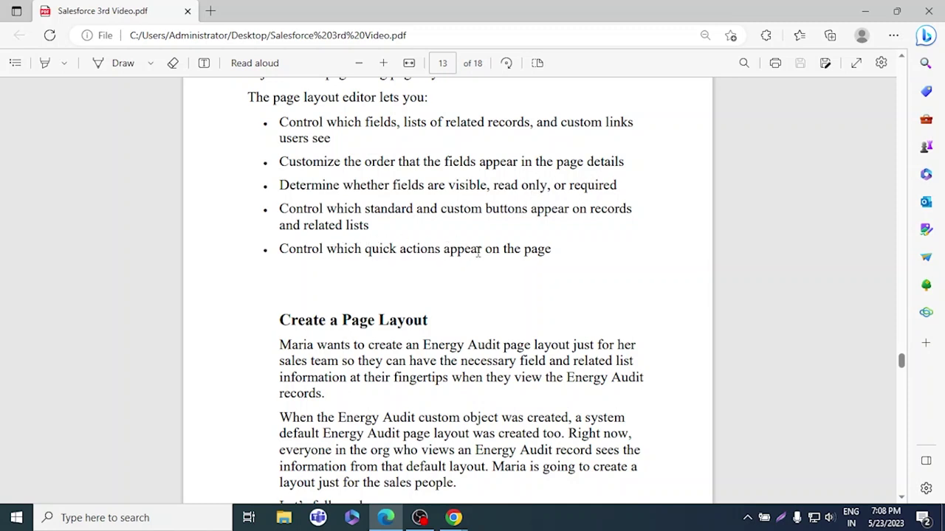
scroll(490, 253, "down", 3)
scroll(490, 254, "up", 5)
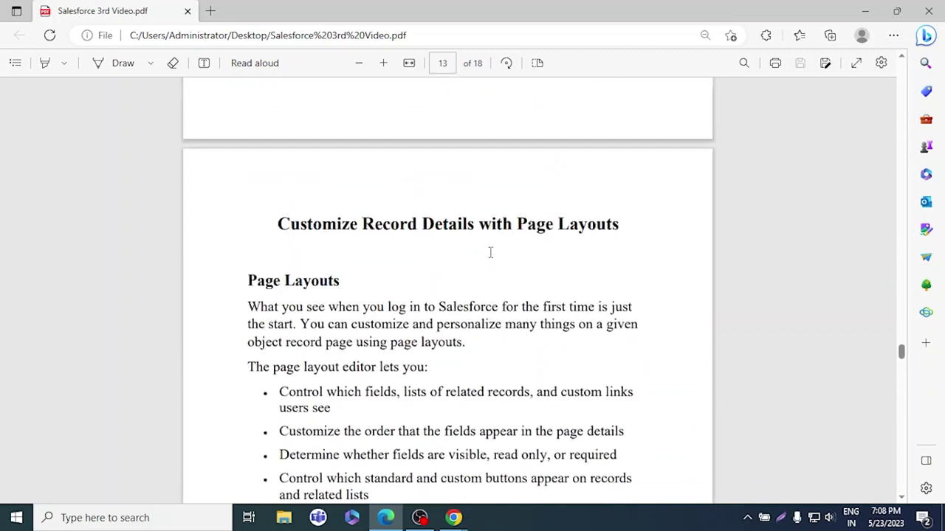
scroll(490, 253, "down", 3)
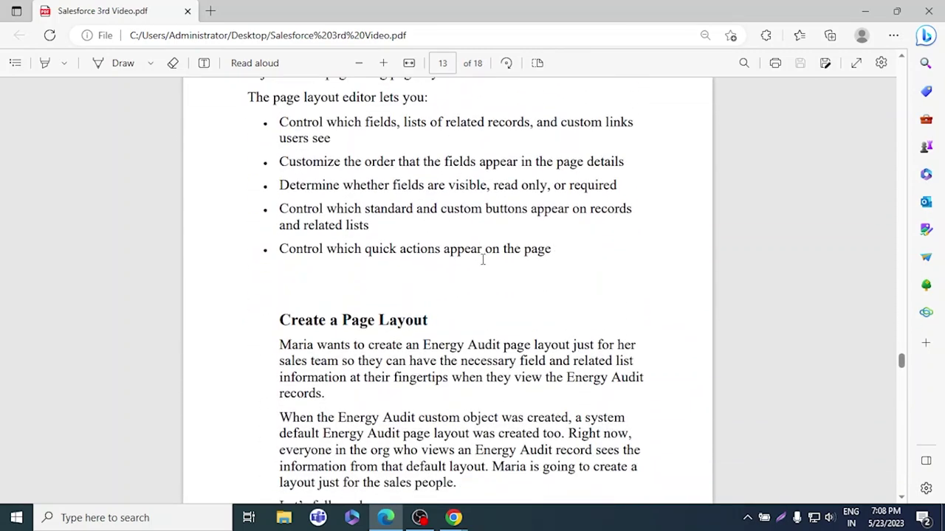
scroll(482, 259, "down", 5)
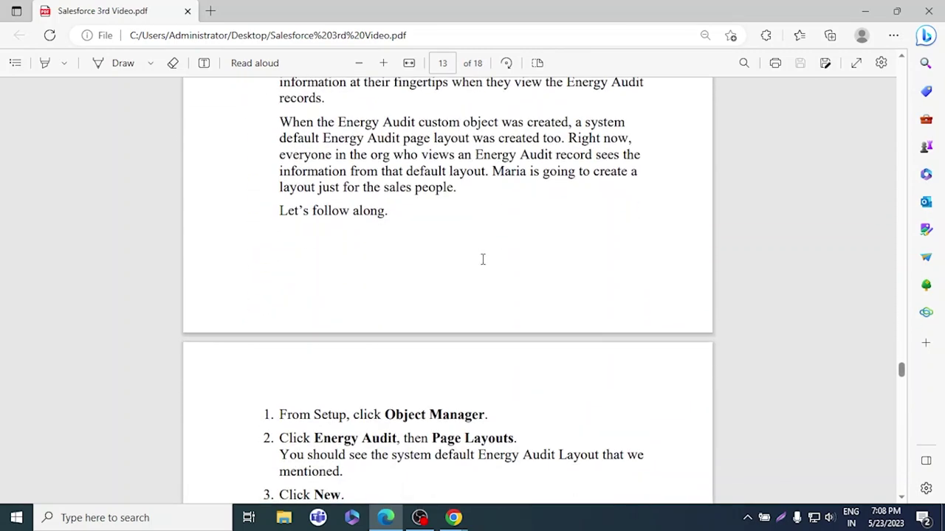
scroll(483, 259, "down", 5)
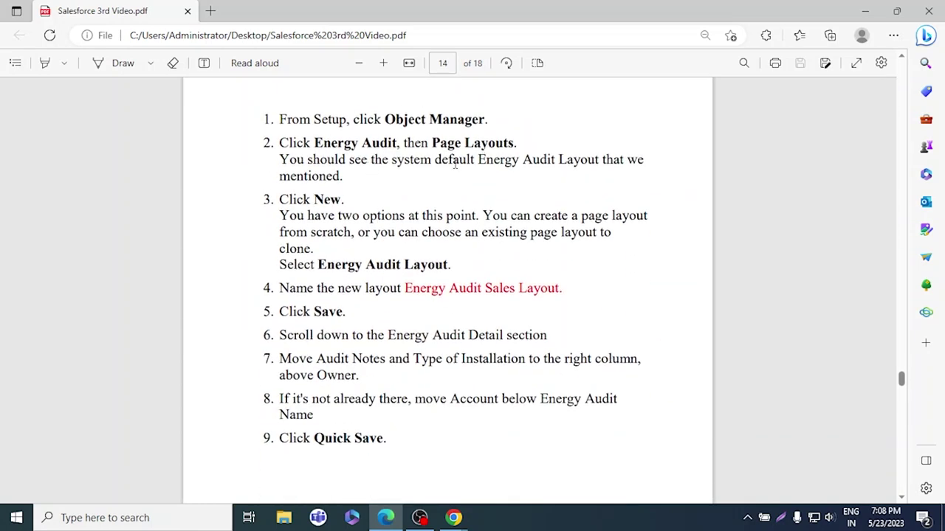
- Start a new Energy Audit page layout, checking the guide, and choose Energy Audit Layout as the existing layout to clone
key("alt+Tab")
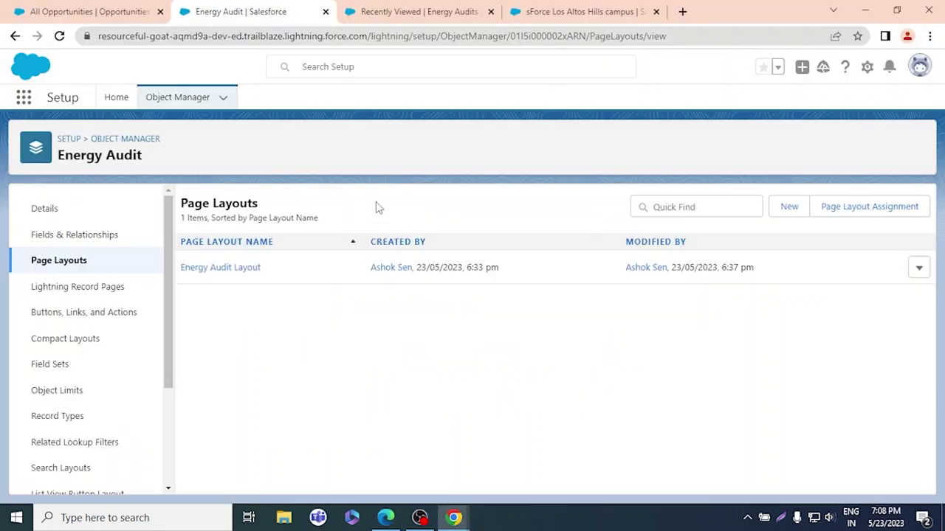
left_click(784, 218)
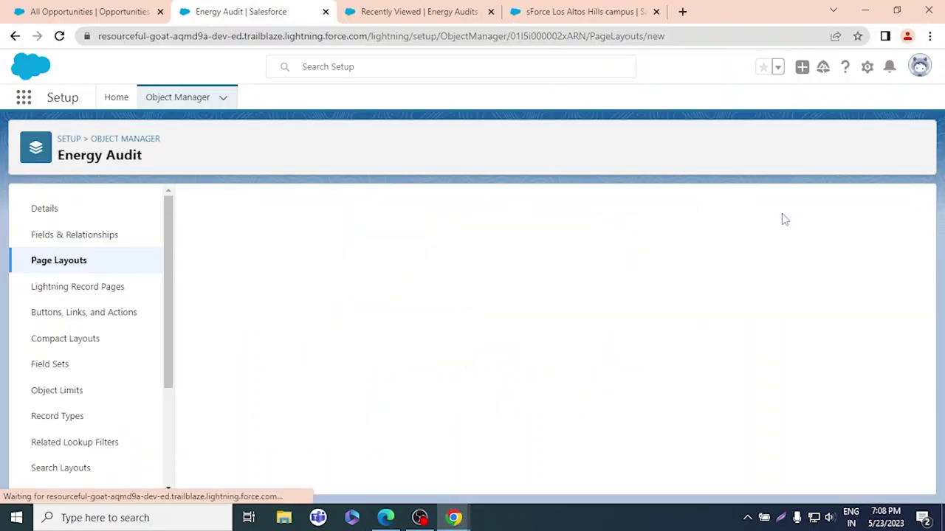
key("alt+Tab")
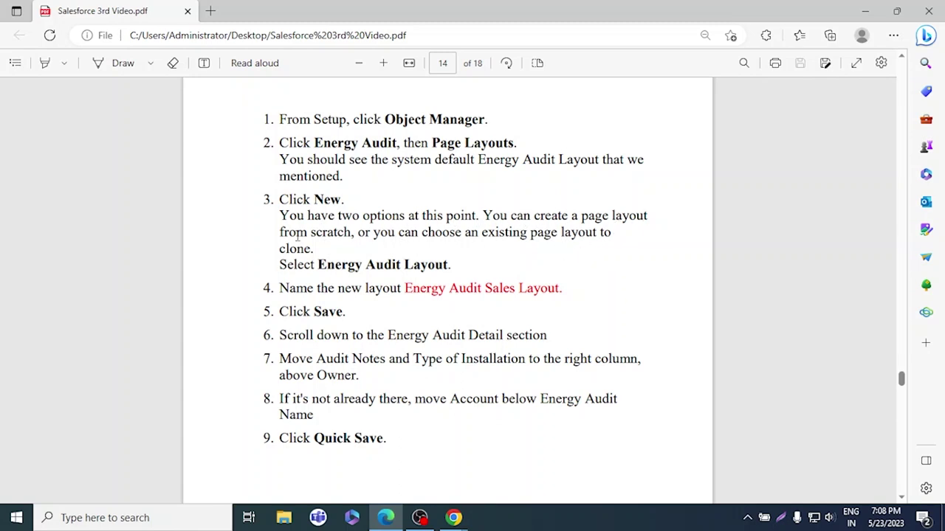
key("alt+Tab")
left_click(405, 283)
left_click(395, 302)
left_click(397, 303)
- Name the new page layout Energy Audit Sales Layout, copying the name from the guide, and save it
key("alt+Tab")
left_click_drag(561, 290, 399, 287)
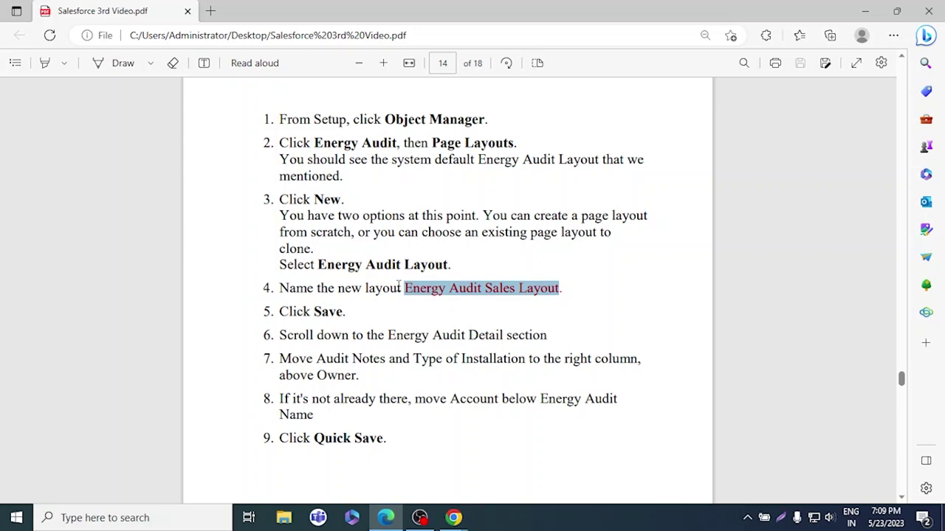
key("ctrl+c")
key("alt+Tab")
key("ctrl+v")
left_click(421, 335)
- Check the guide's instructions for rearranging the fields in the new layout's Energy Audit Detail section
key("alt+Tab")
key("alt+Tab")
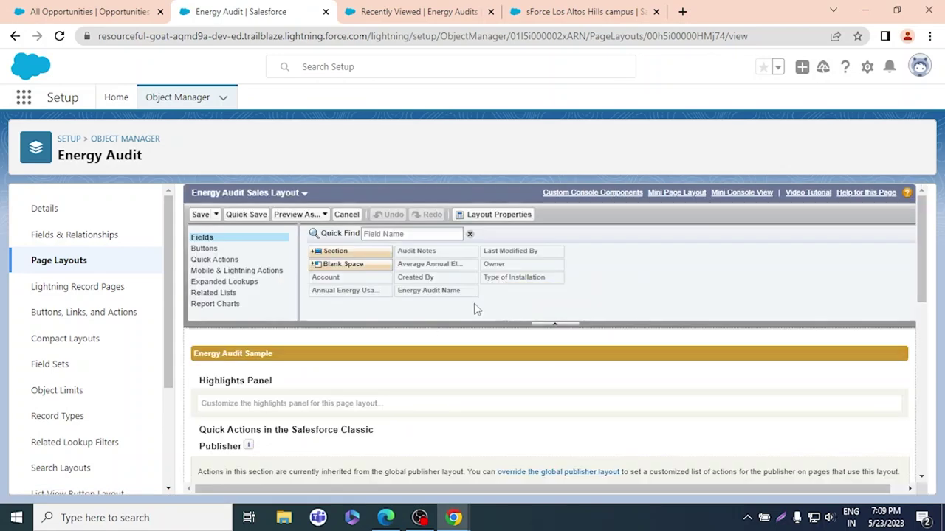
scroll(450, 320, "down", 3)
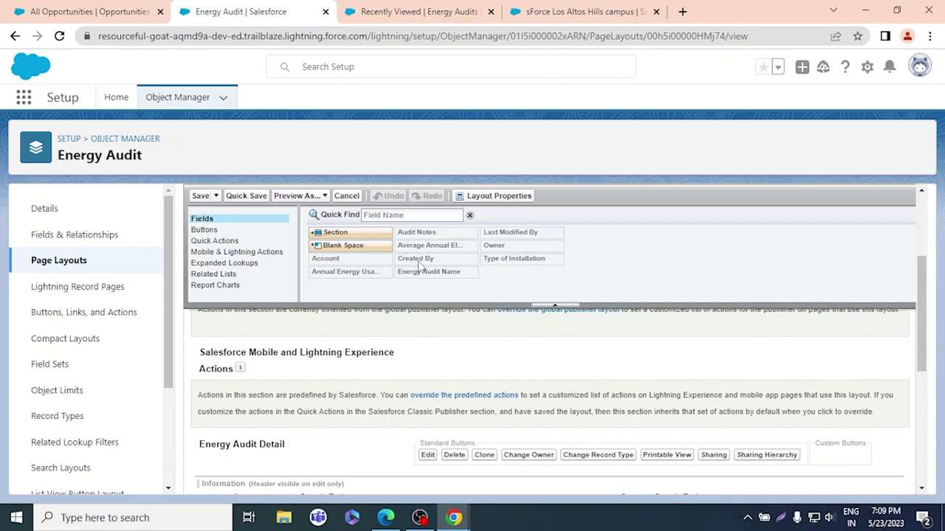
key("alt+Tab")
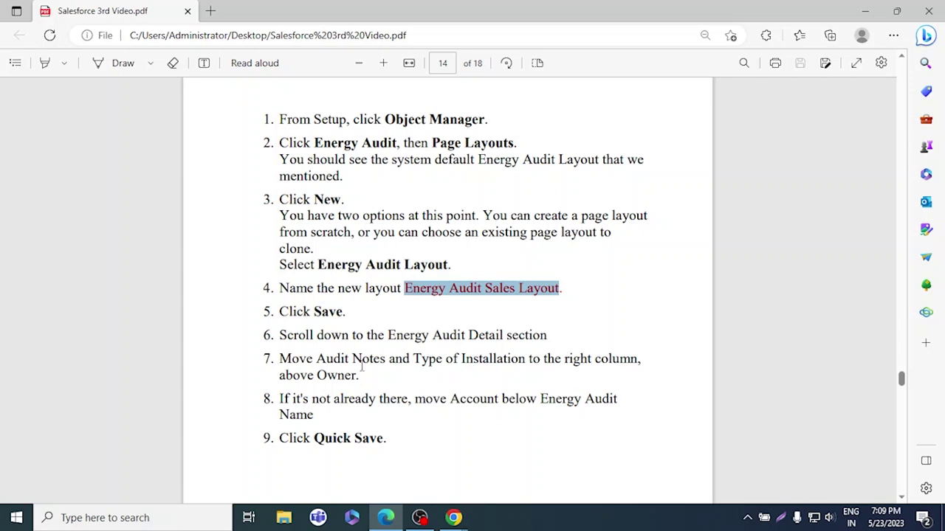
scroll(519, 345, "down", 4)
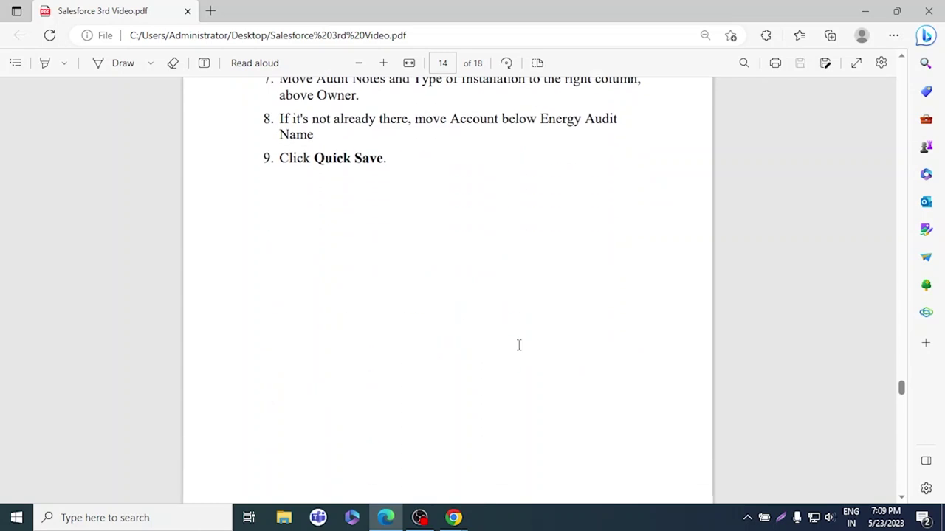
key("alt+Tab")
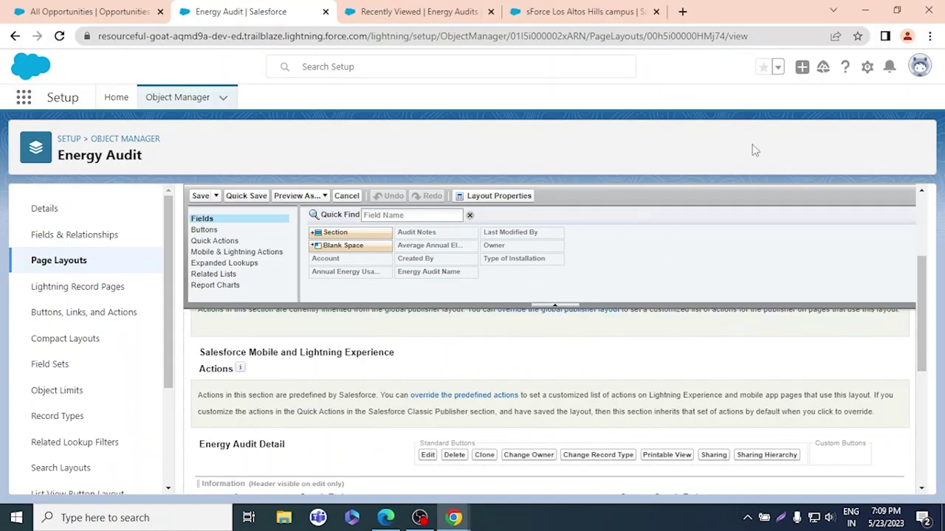
- Compare the new layout's Energy Audit Detail section with the field arrangement on the sForce Los Altos Hills campus record's details
left_click(552, 308)
scroll(538, 297, "down", 5)
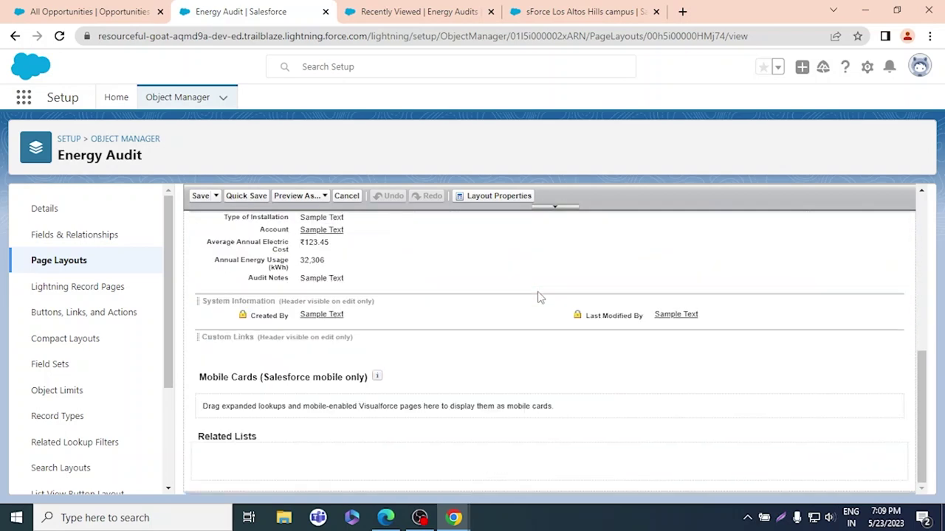
scroll(538, 297, "up", 8)
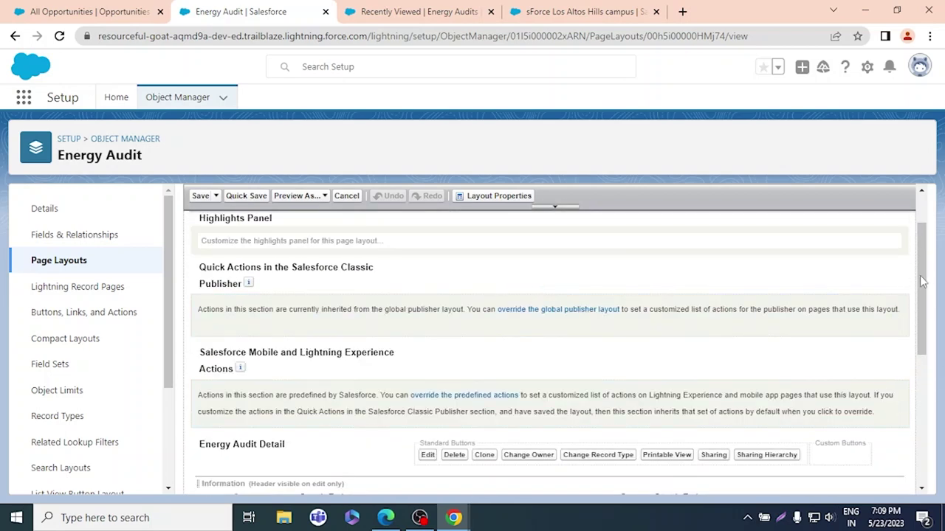
left_click_drag(921, 282, 917, 359)
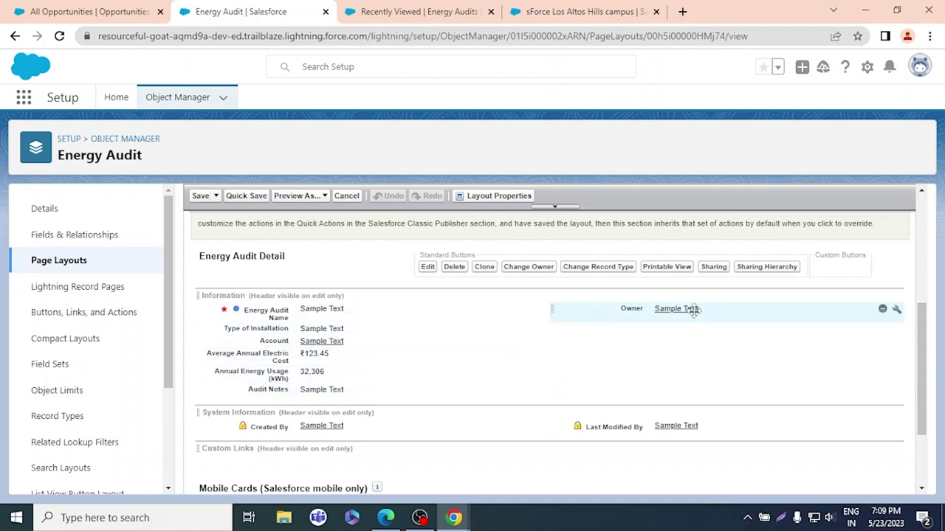
left_click(413, 9)
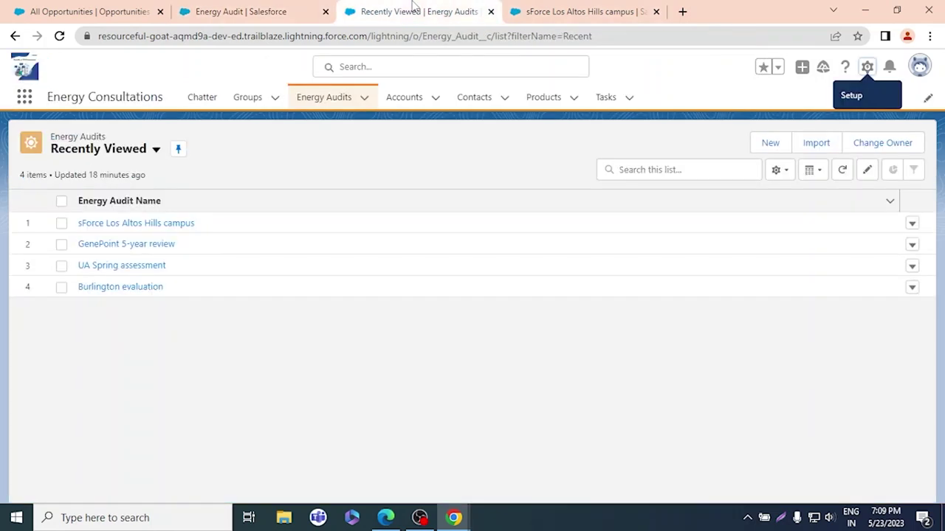
left_click(519, 9)
scroll(486, 249, "down", 1)
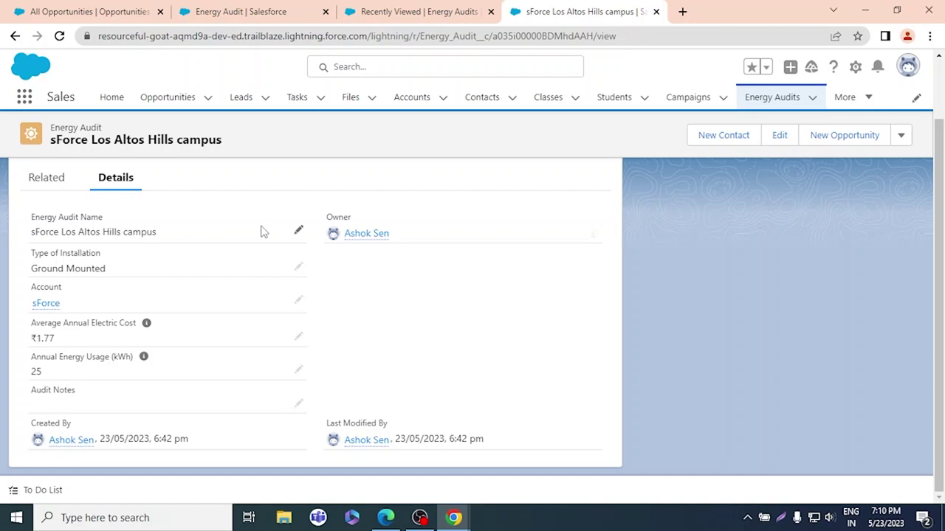
key("alt+Tab")
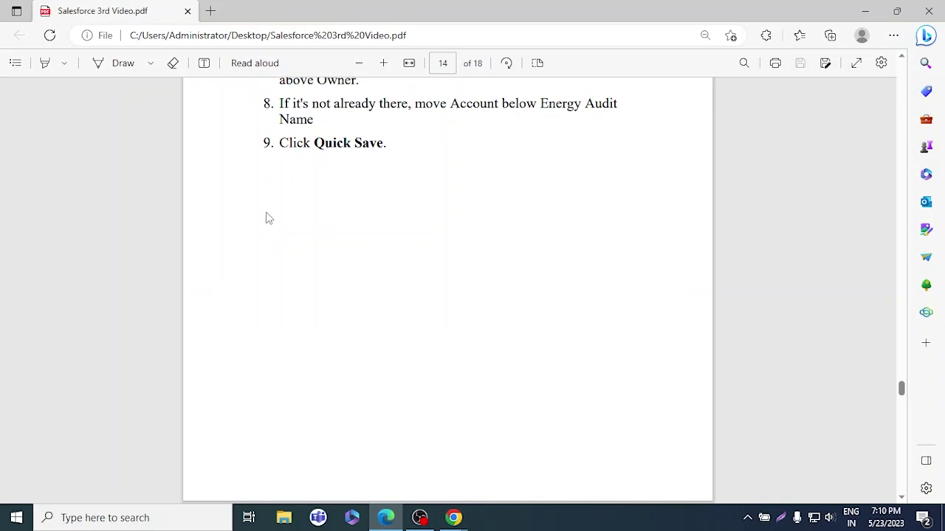
key("alt+Tab")
key("ctrl+2")
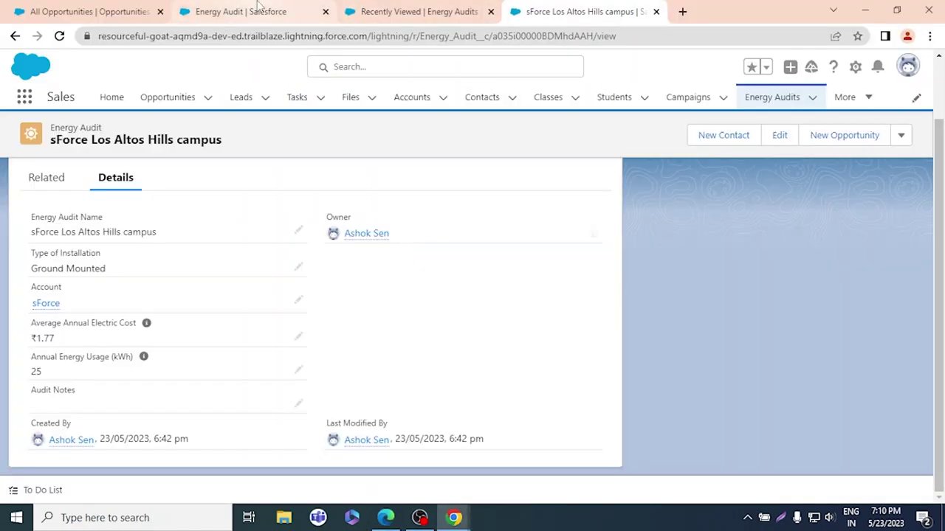
- Following the PDF guide, move Audit Notes and Type of Installation into the right column above Owner in the Energy Audit Sales Layout
key("alt+Tab")
scroll(386, 249, "up", 4)
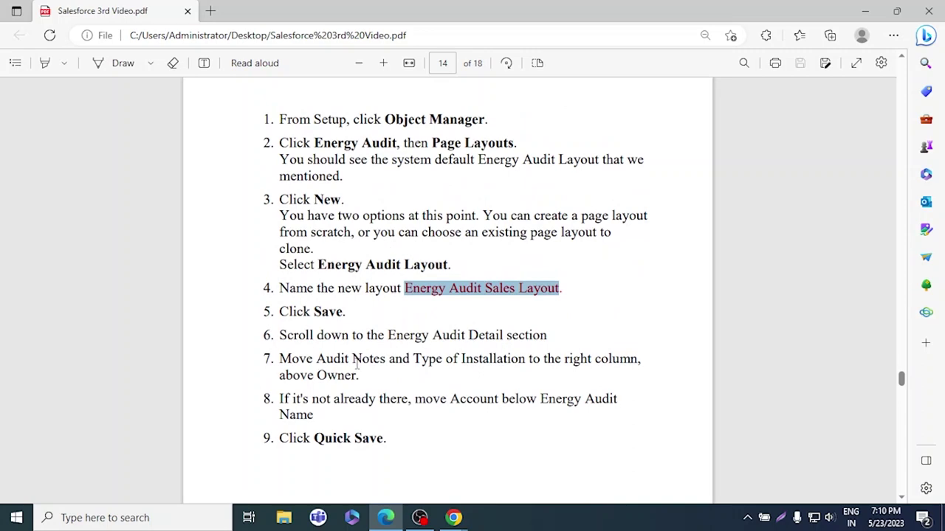
key("alt+Tab")
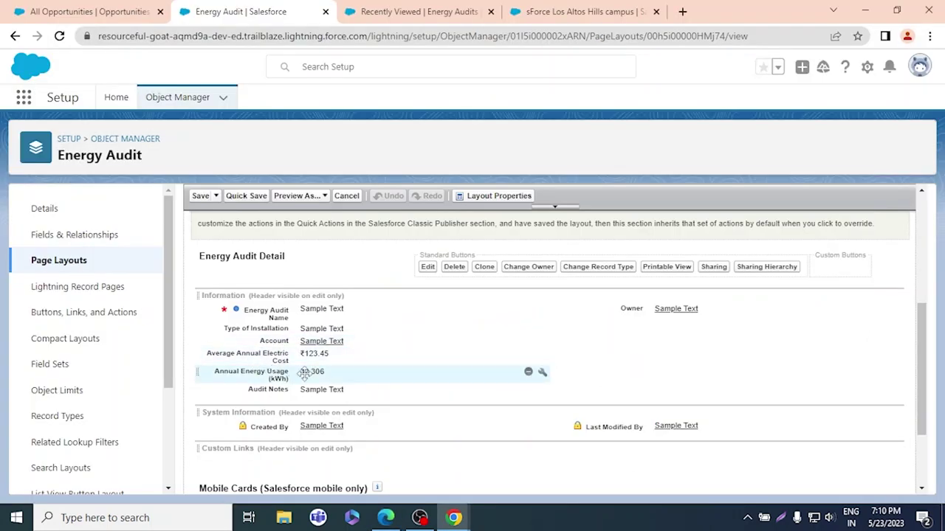
left_click_drag(293, 389, 647, 379)
key("alt+Tab")
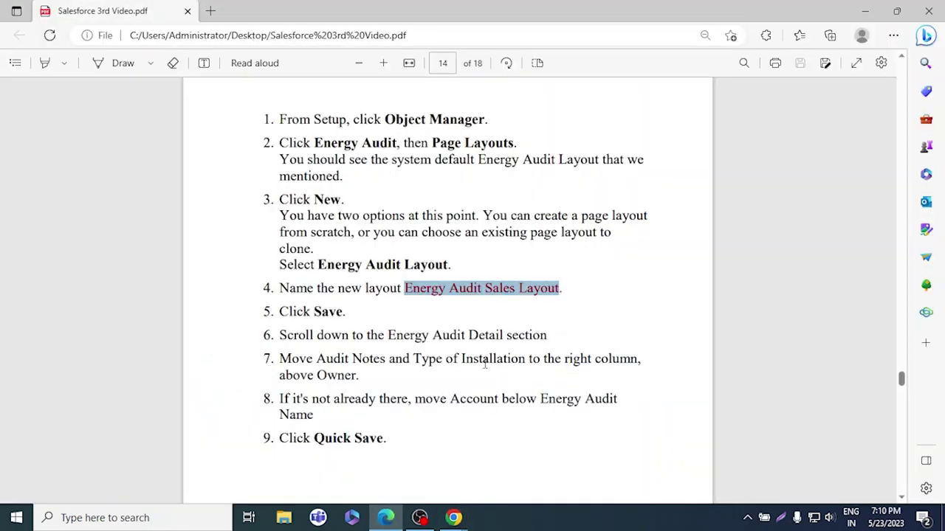
key("alt+Tab")
left_click_drag(630, 360, 599, 376)
key("alt+Tab")
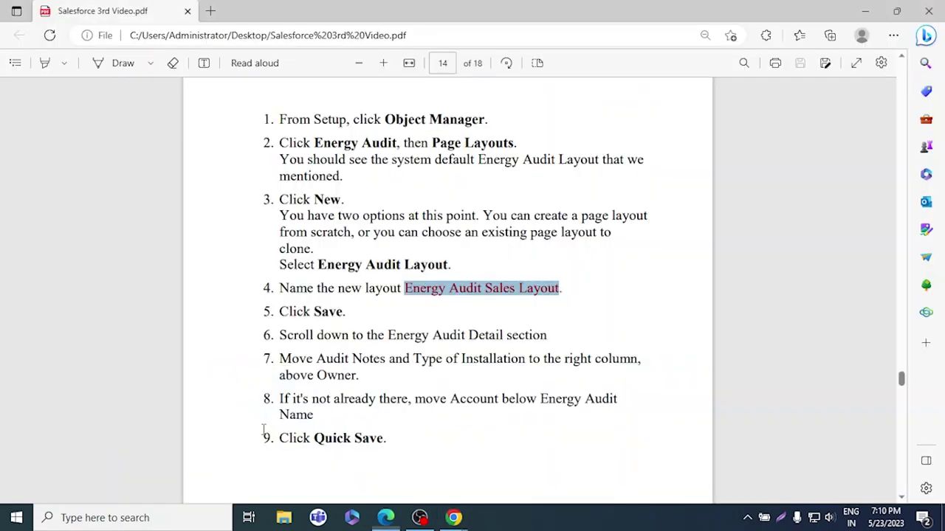
key("alt+Tab")
left_click_drag(310, 382, 589, 365)
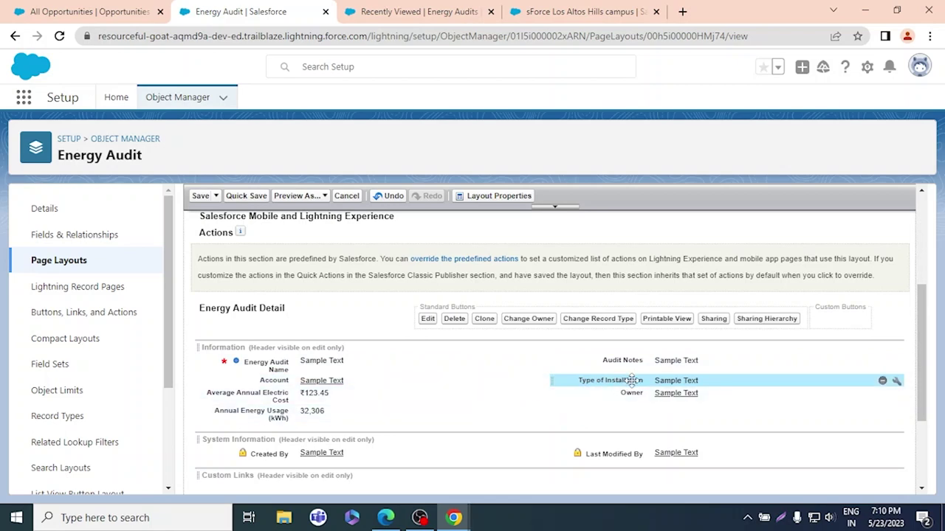
- Check the guide's last instruction and quick-save the rearranged Energy Audit Sales Layout
key("alt+Tab")
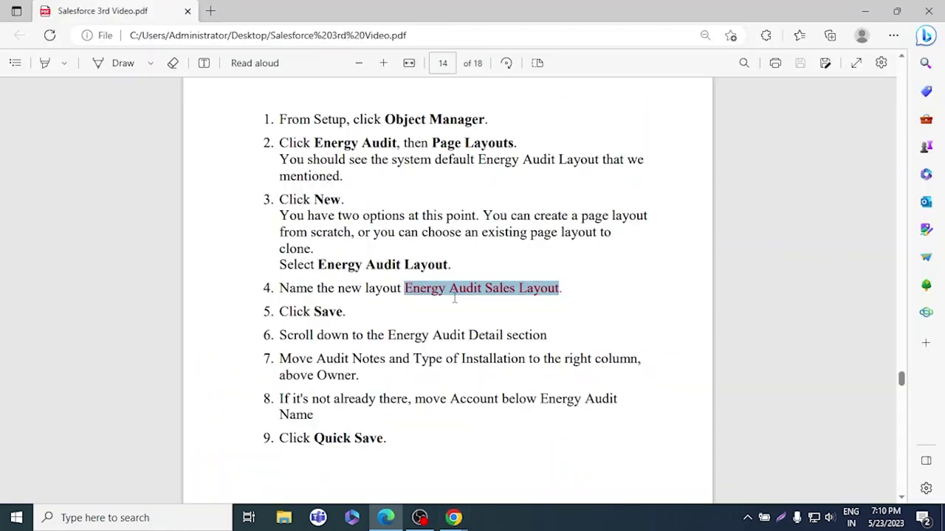
scroll(543, 338, "down", 5)
key("alt+Tab")
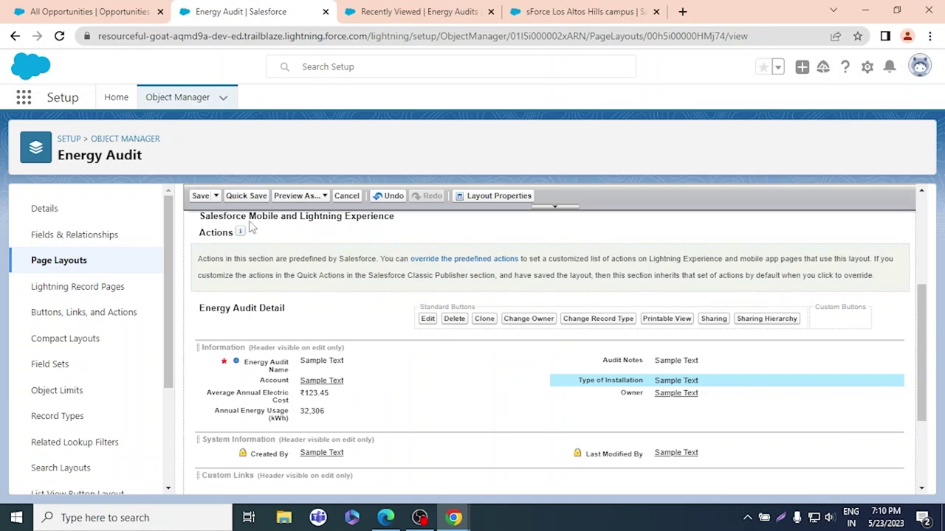
left_click(248, 196)
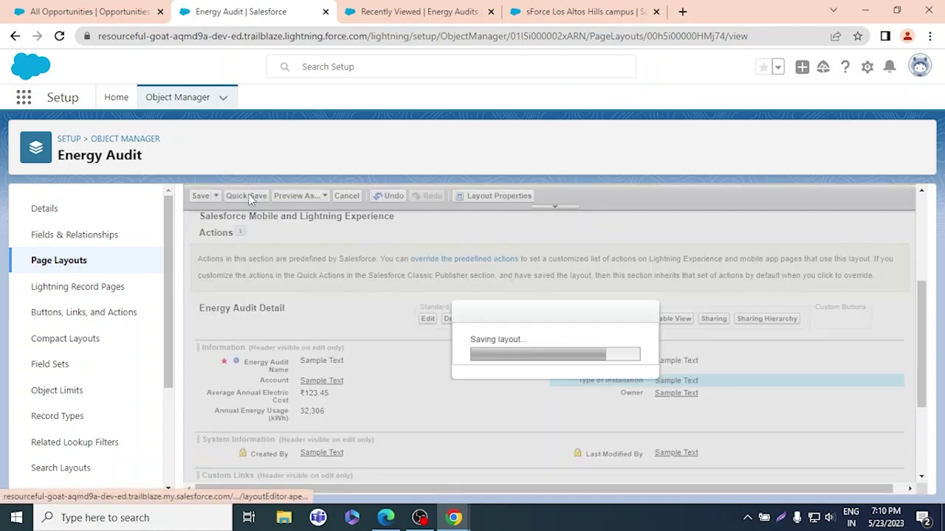
- Check the guide for further layout steps and reload the sForce Los Altos Hills campus record to examine its field arrangement
key("alt+Tab")
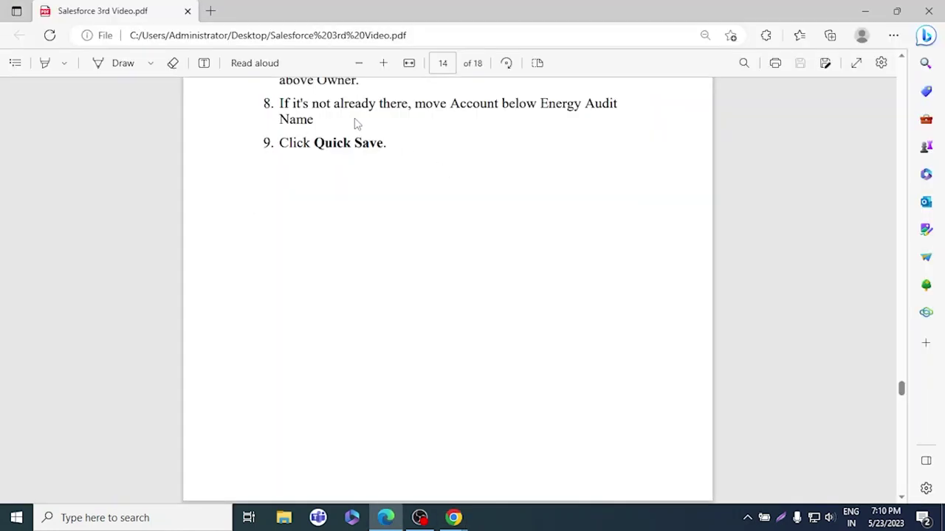
scroll(415, 154, "down", 3)
scroll(416, 155, "up", 3)
key("alt+Tab")
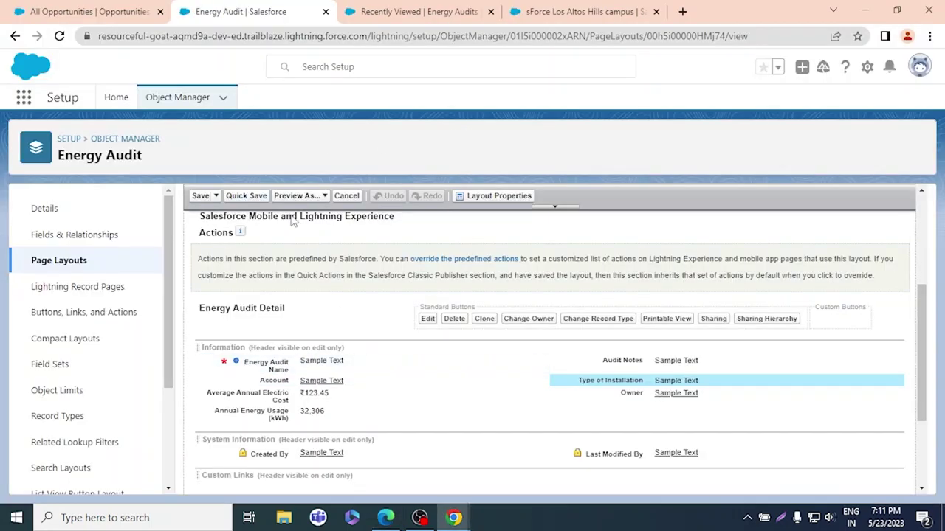
left_click(583, 11)
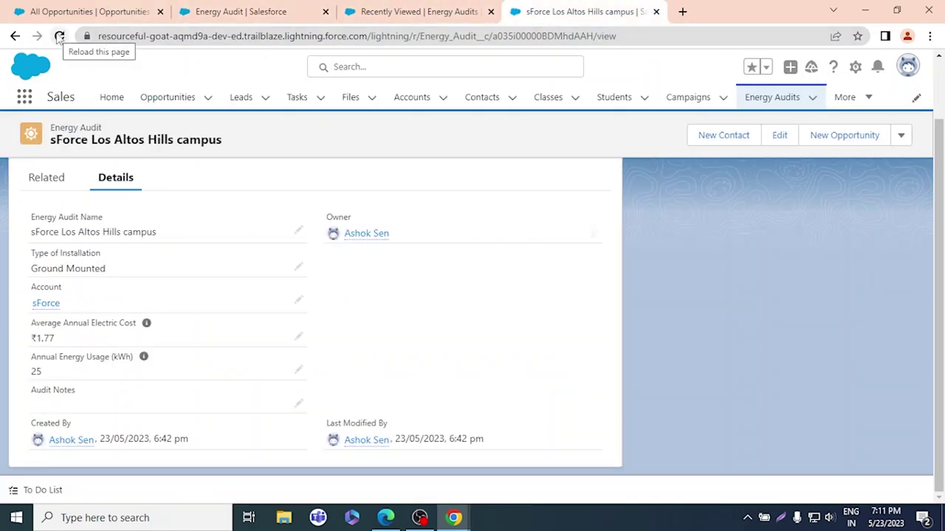
left_click(59, 37)
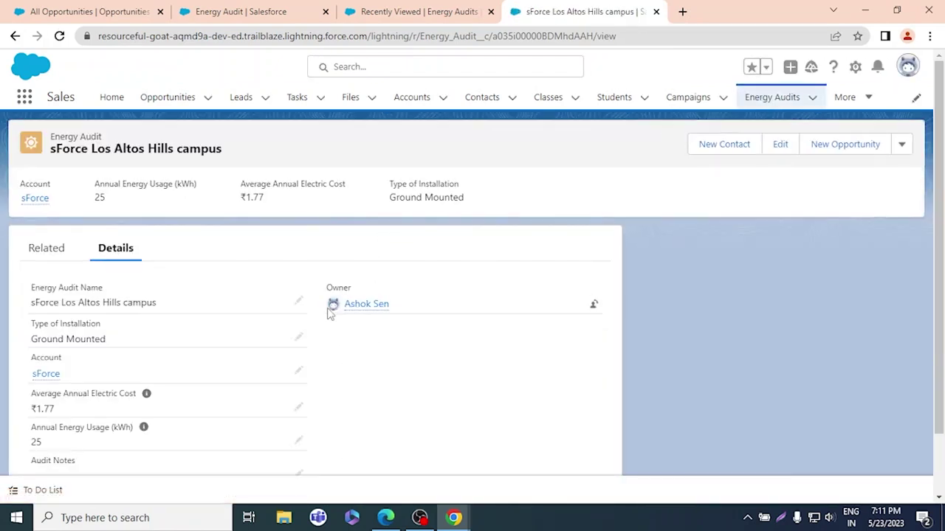
key("alt+Tab")
key("alt+Tab")
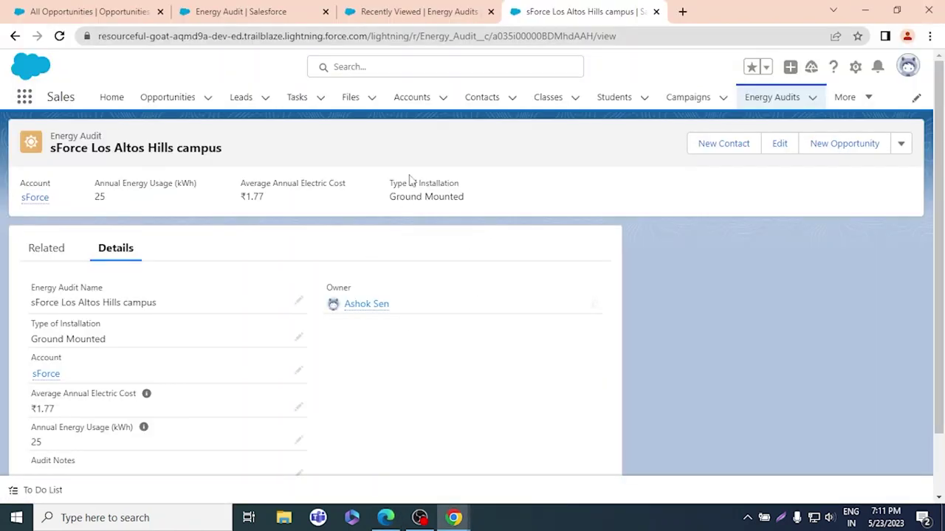
left_click(280, 11)
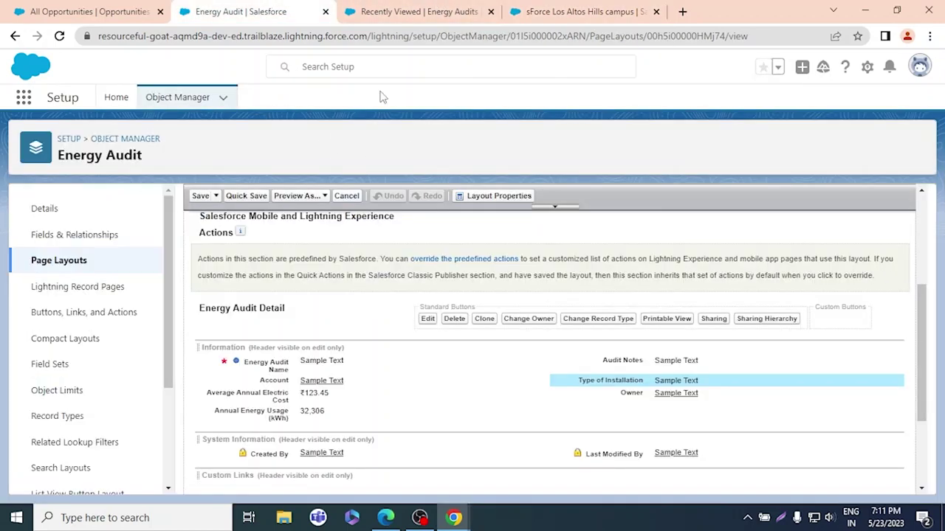
- Look ahead to the guide's custom buttons and links section, then save the Energy Audit Sales Layout and close its editor
key("alt+Tab")
scroll(259, 200, "down", 5)
scroll(269, 220, "up", 2)
scroll(269, 220, "up", 4)
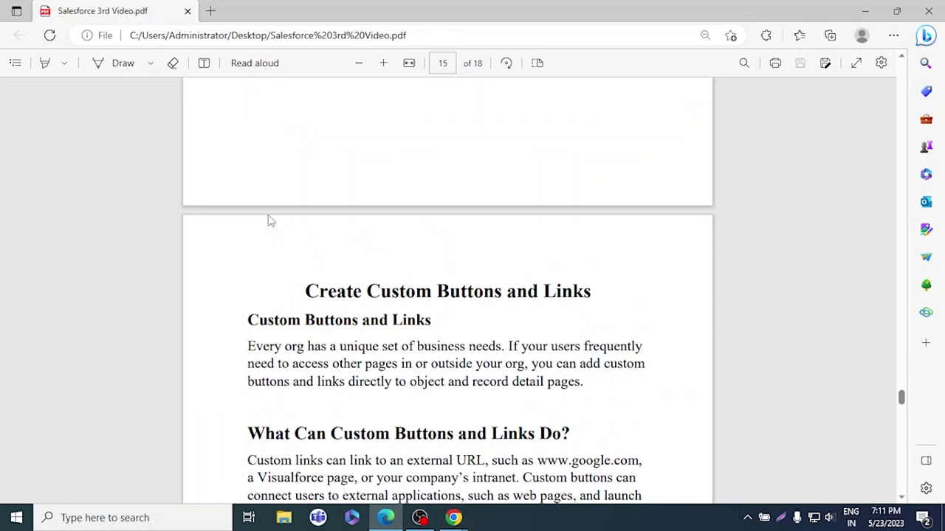
key("alt+Tab")
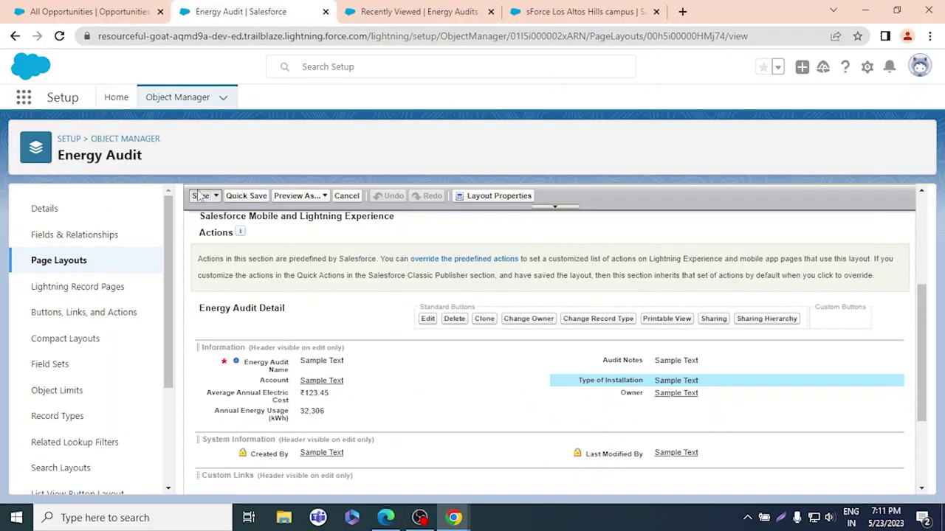
left_click(199, 196)
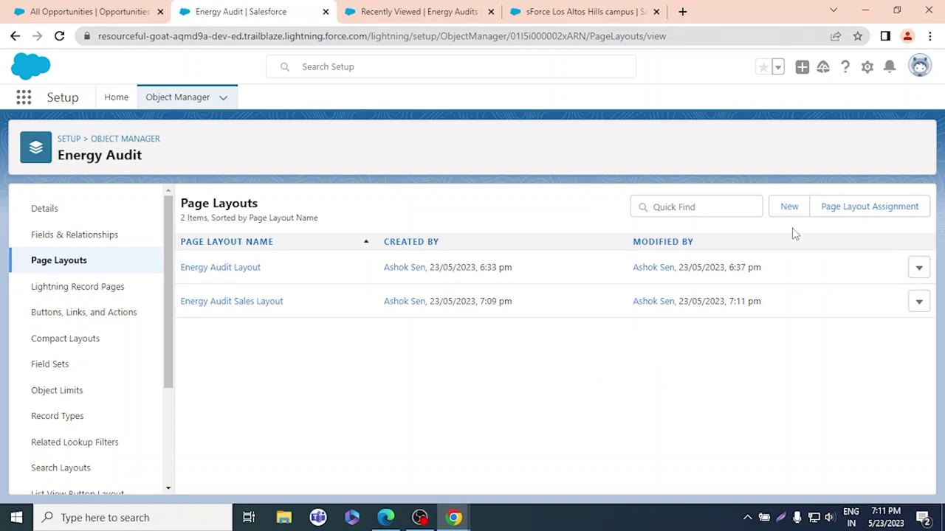
left_click(898, 211)
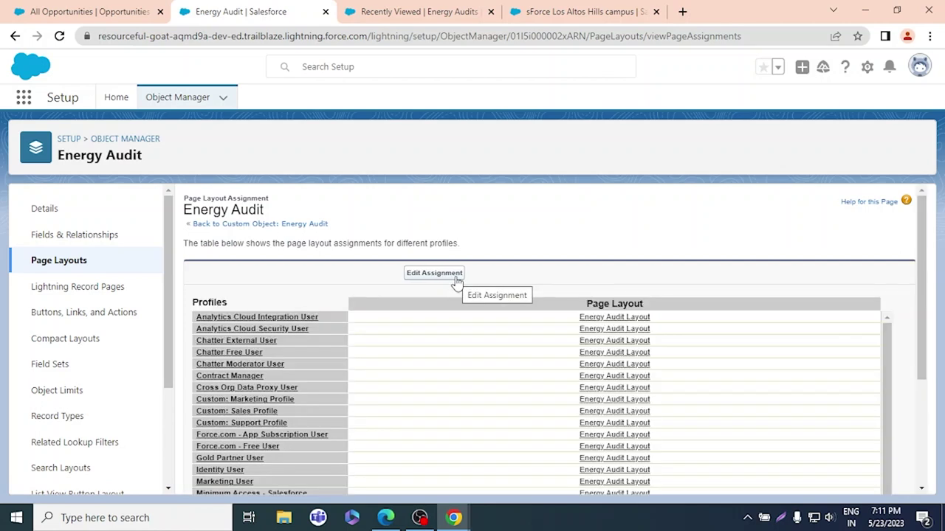
left_click(456, 279)
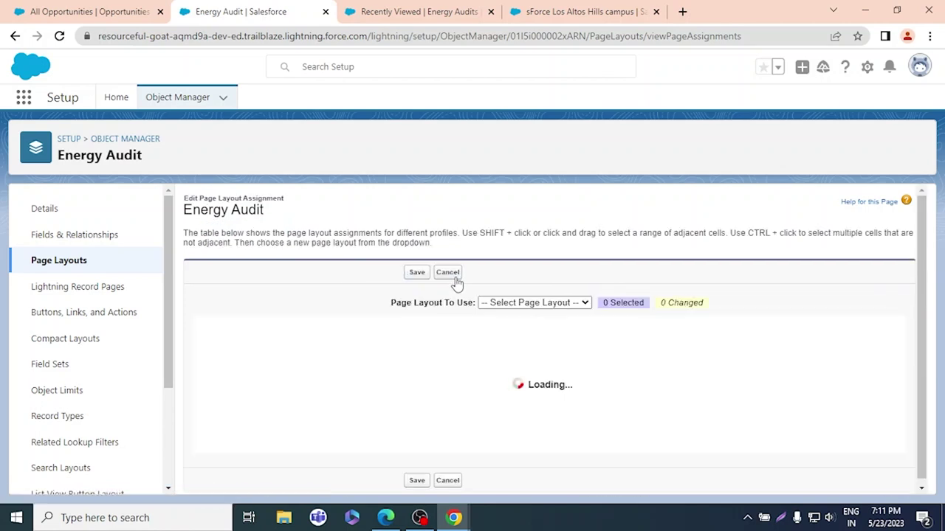
left_click(579, 304)
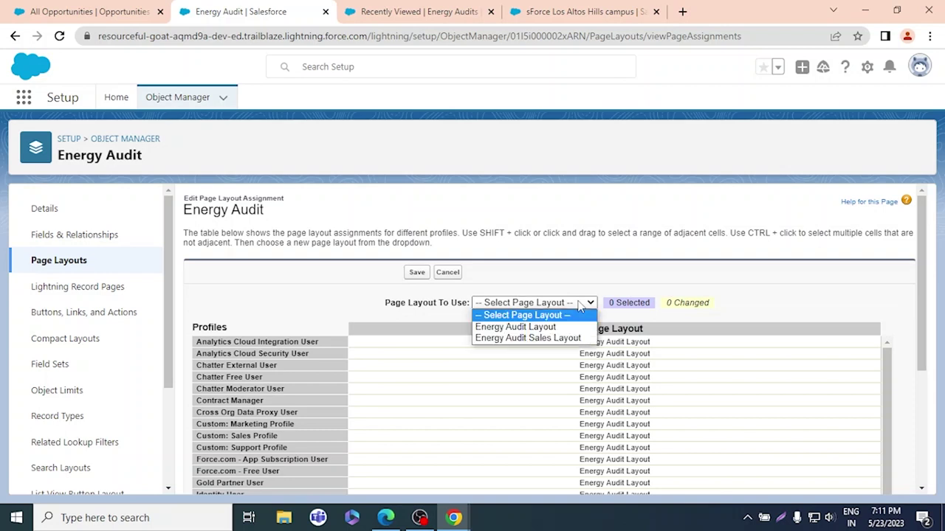
left_click(564, 338)
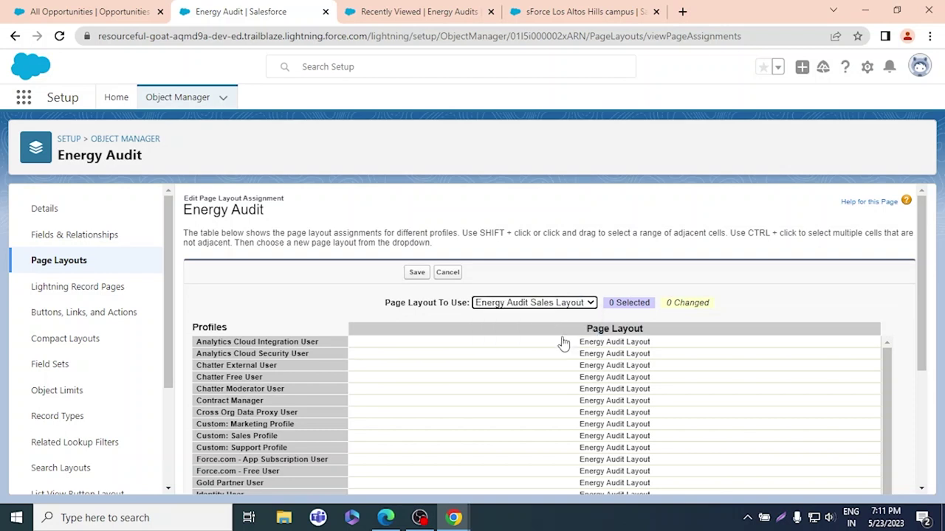
left_click(448, 273)
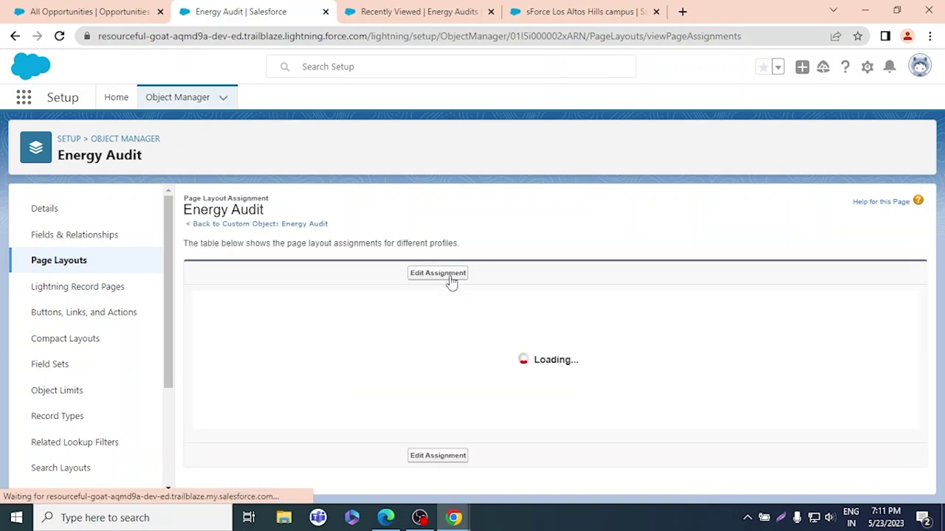
- Open the original Energy Audit Layout for editing and move Audit Notes into the right column above Owner in its Information section
left_click(82, 268)
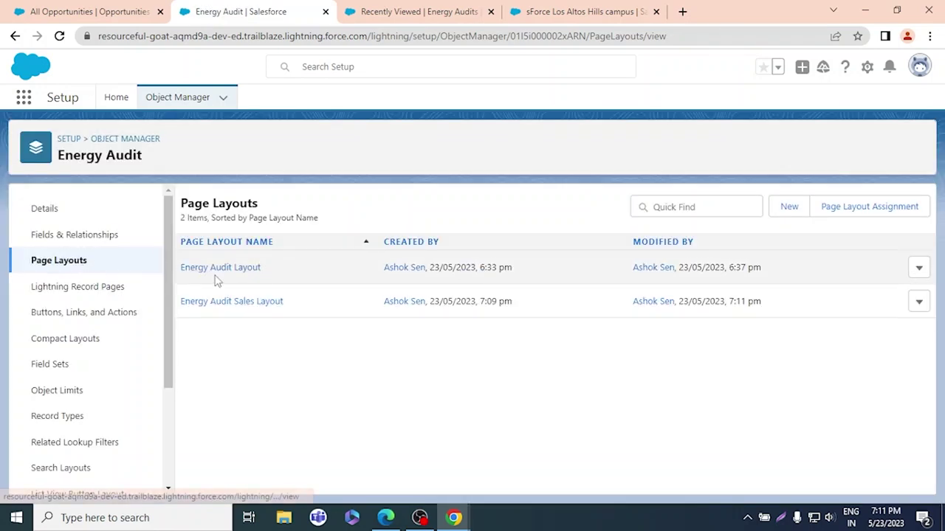
left_click(218, 273)
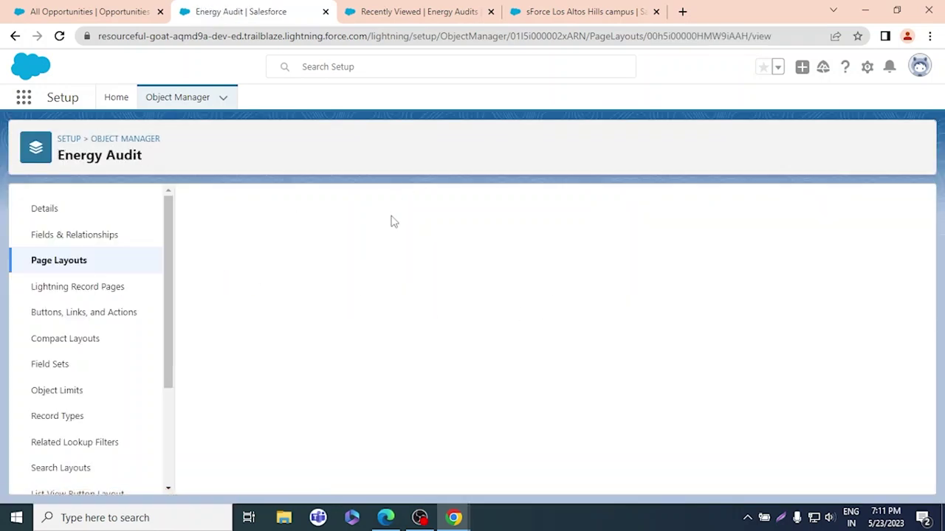
scroll(442, 340, "down", 5)
scroll(441, 352, "up", 3)
left_click(559, 309)
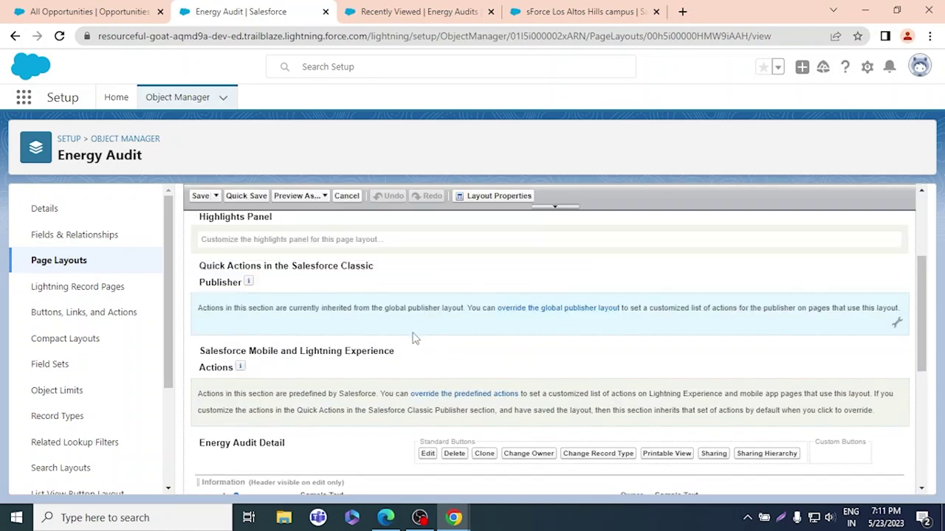
scroll(430, 338, "down", 5)
scroll(414, 347, "up", 5)
scroll(411, 357, "down", 5)
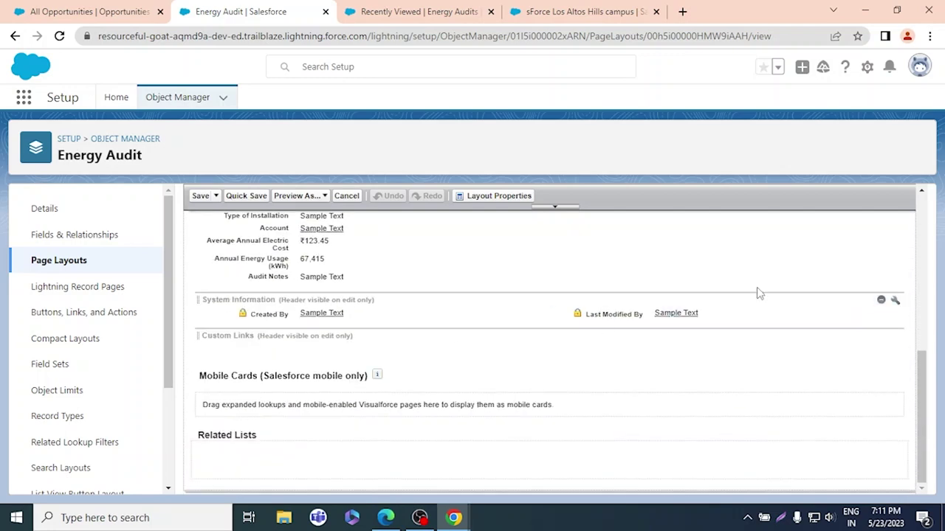
left_click_drag(923, 391, 922, 347)
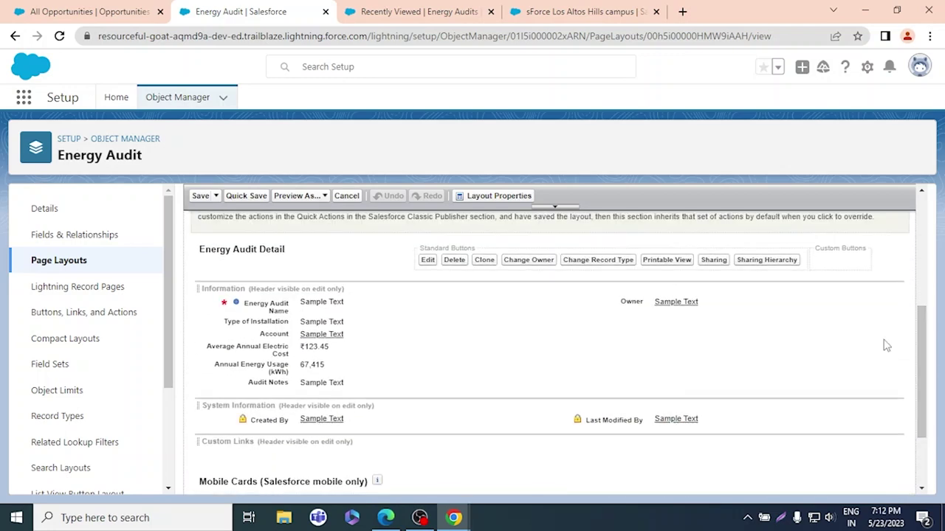
left_click_drag(273, 382, 603, 293)
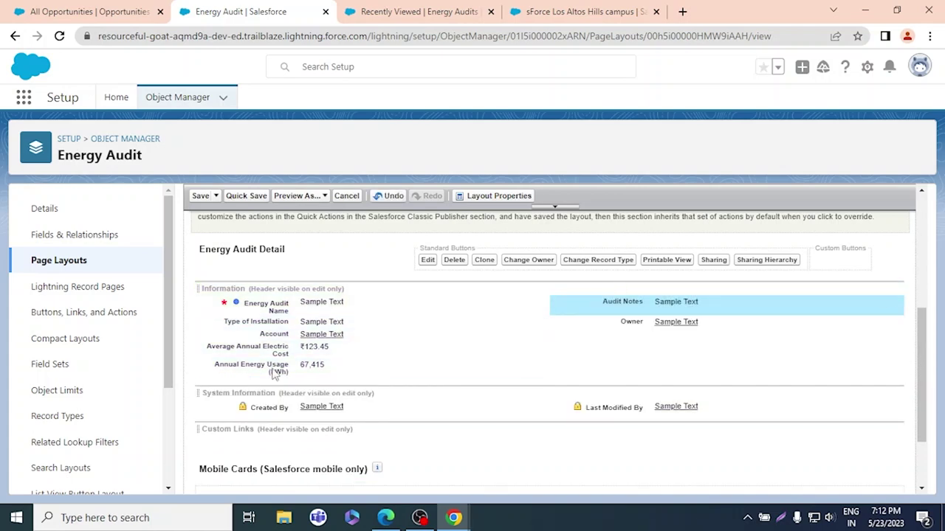
- Move Type of Installation between Audit Notes and Owner in the Information section, and save the Energy Audit Layout
left_click_drag(276, 320, 595, 362)
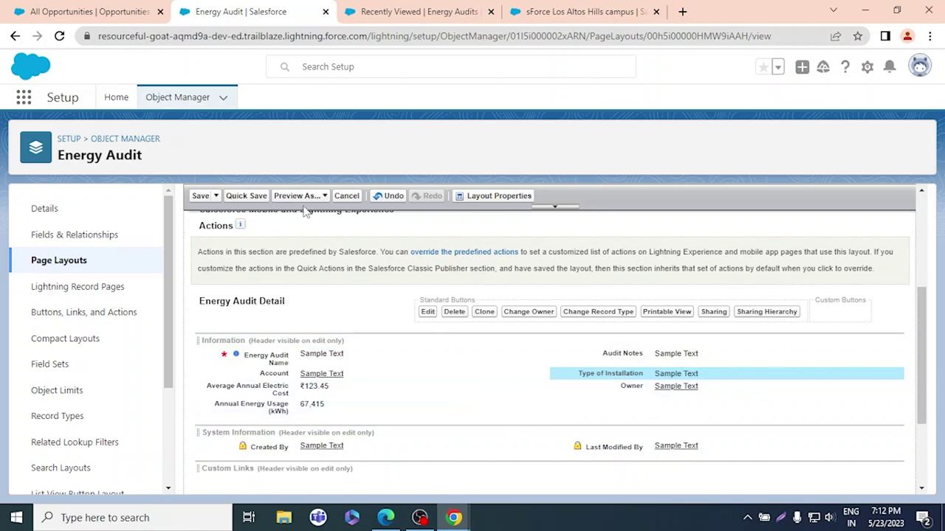
left_click(243, 196)
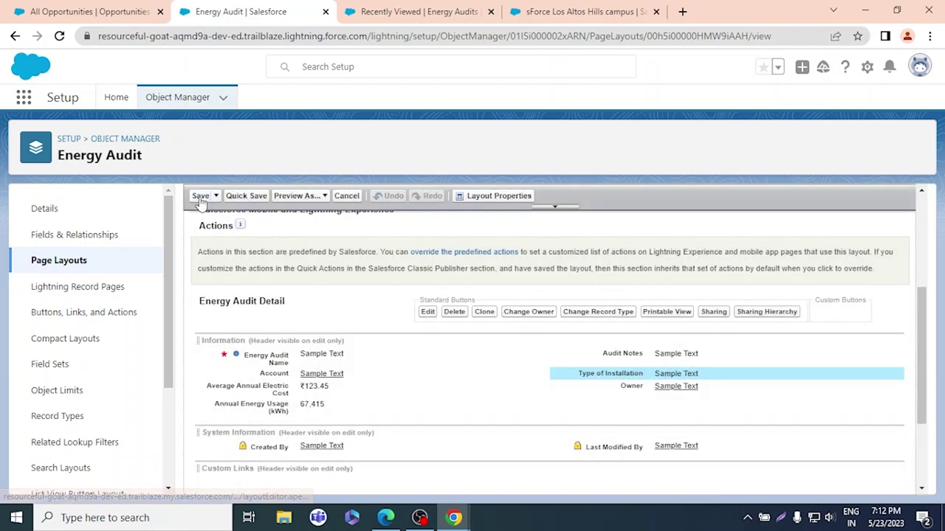
left_click(200, 196)
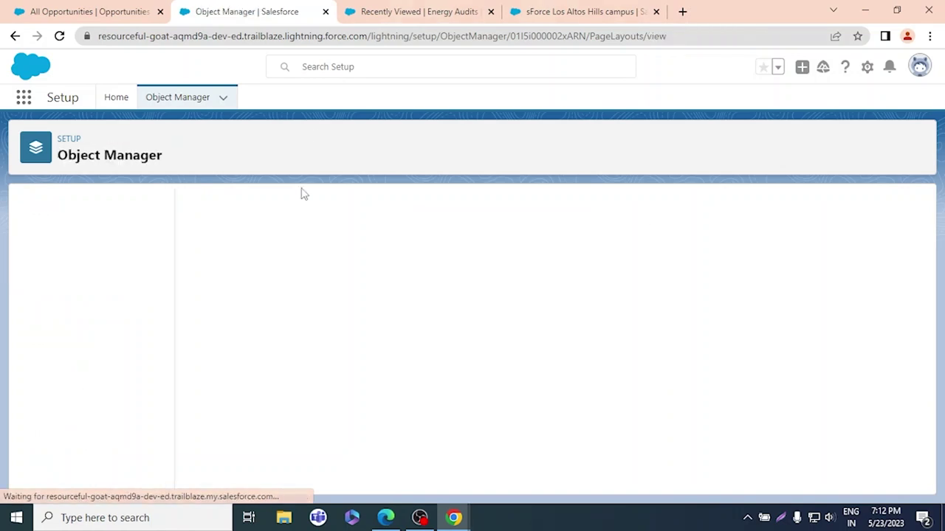
- Reload the sForce Los Altos Hills campus record to examine its field arrangement under the updated layout
left_click(450, 11)
left_click(583, 13)
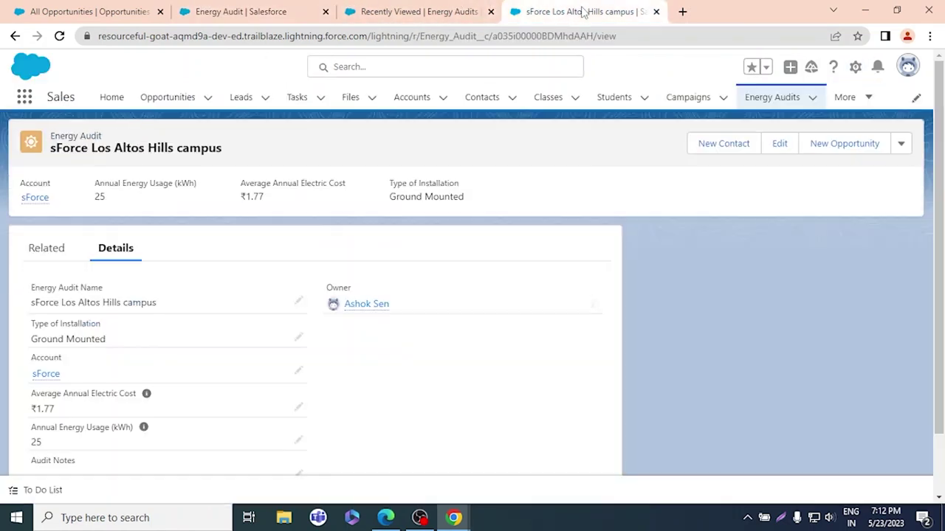
left_click(58, 37)
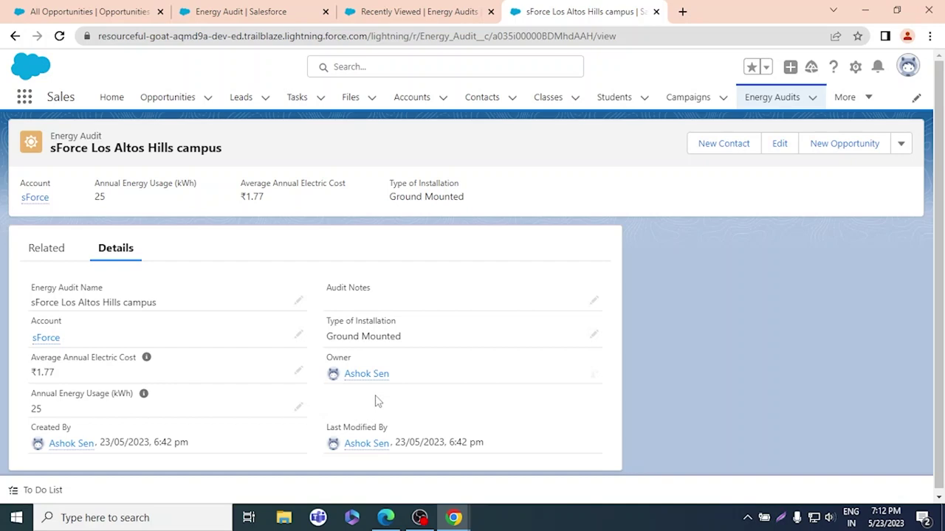
- Read the guide's Create Custom Buttons and Links section, including the steps for creating a custom detail page button
key("alt+Tab")
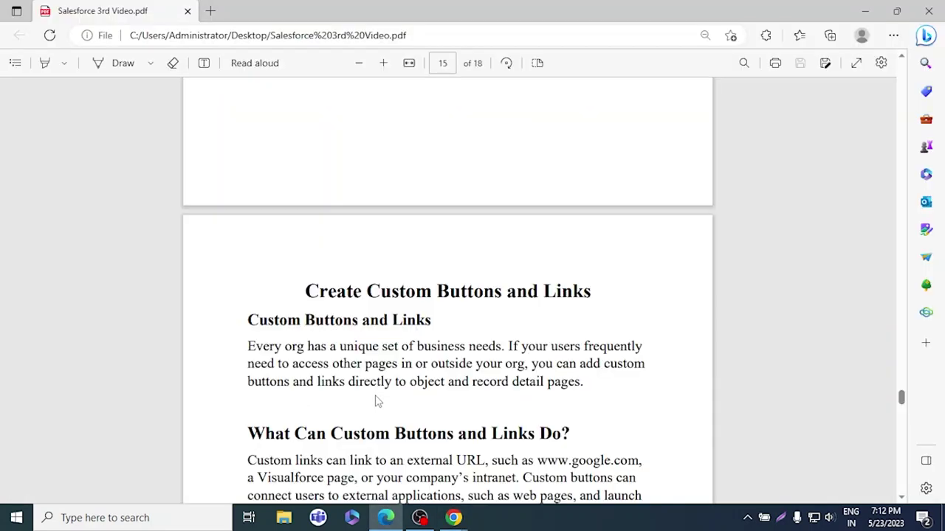
scroll(424, 287, "up", 5)
scroll(426, 290, "down", 5)
scroll(324, 310, "down", 4)
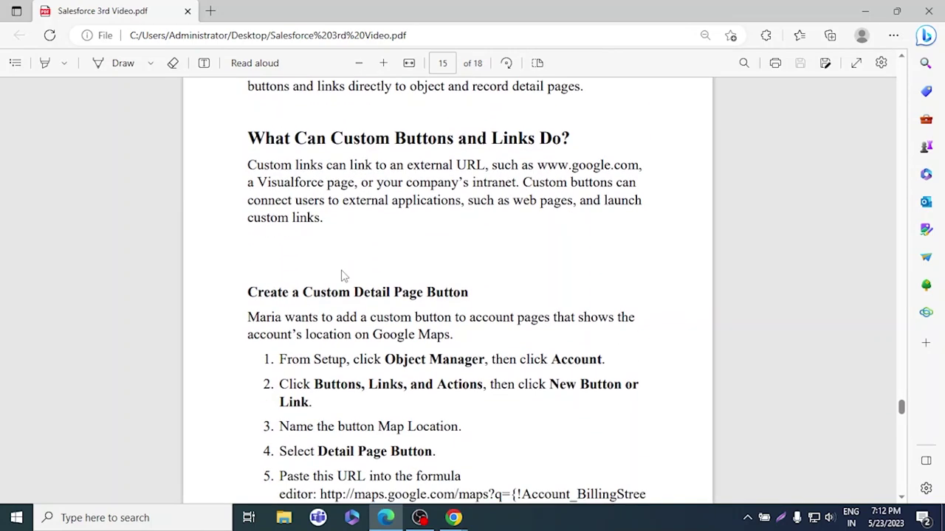
left_click_drag(900, 410, 901, 403)
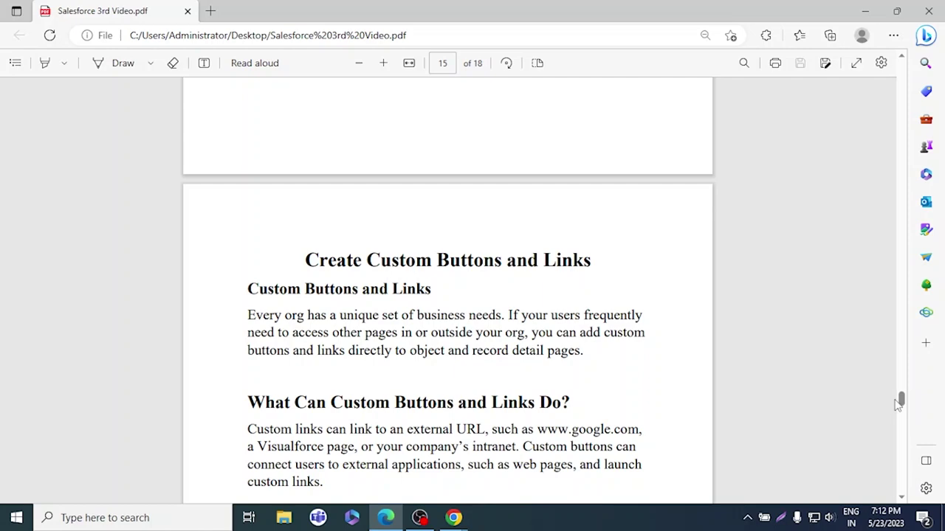
left_click_drag(901, 399, 901, 405)
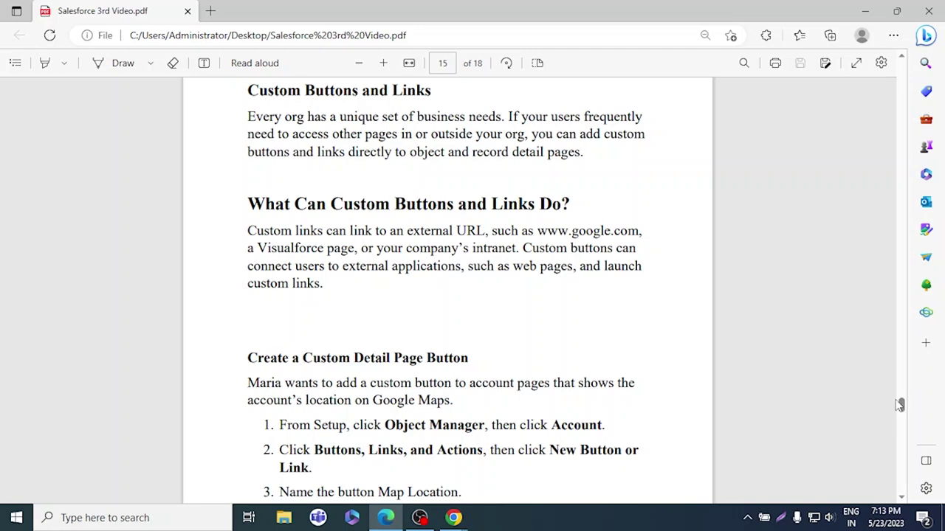
scroll(681, 436, "down", 12)
scroll(681, 436, "down", 15)
scroll(674, 432, "up", 20)
scroll(674, 417, "up", 3)
scroll(672, 413, "down", 5)
key("alt+Tab")
key("alt+Tab")
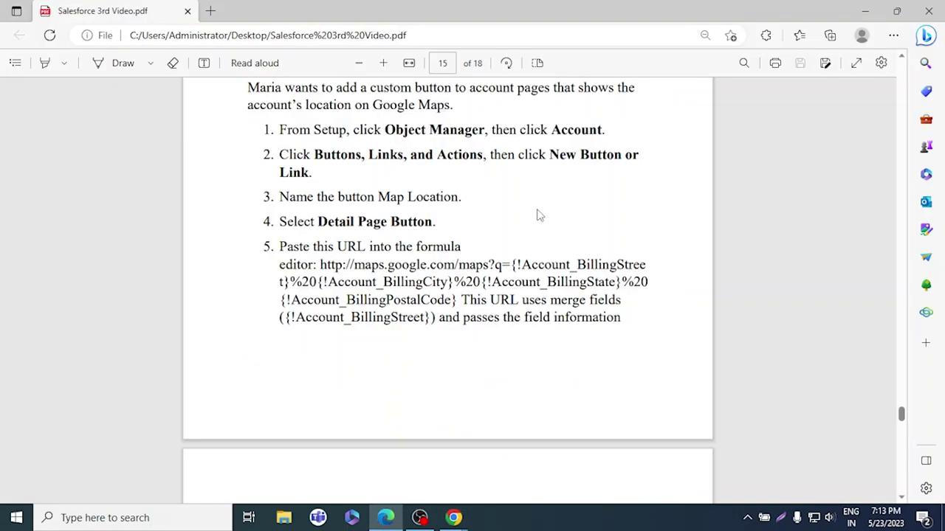
key("alt+Tab")
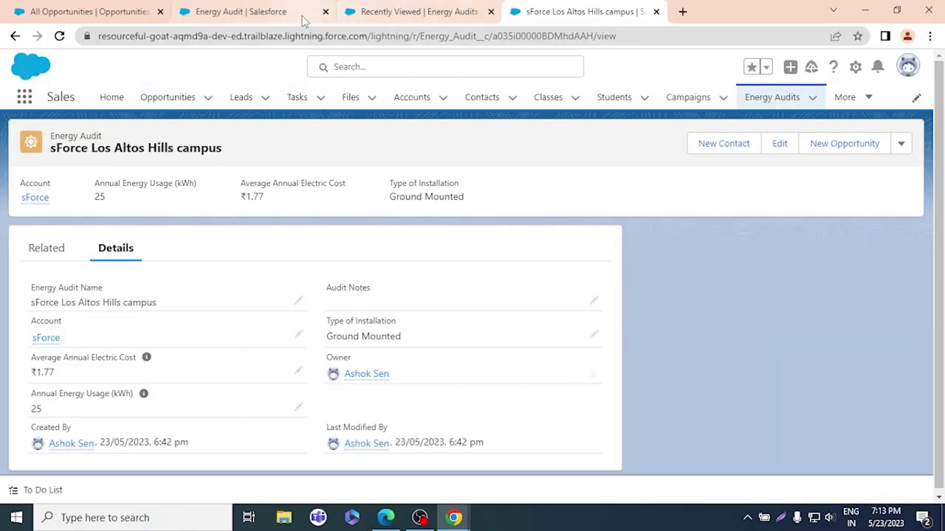
- Open the Account object in the Object Manager and check the guide for the following instruction
mouse_move(257, 17)
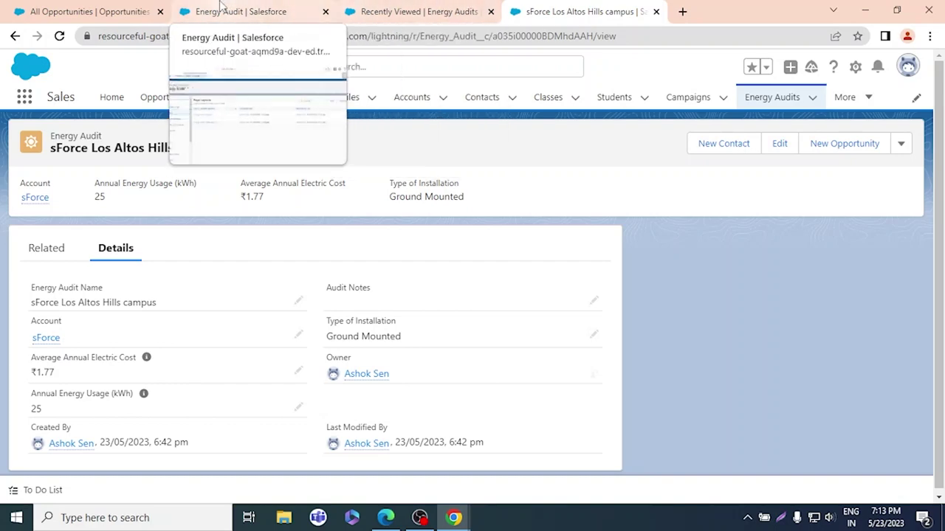
left_click(223, 9)
left_click(184, 96)
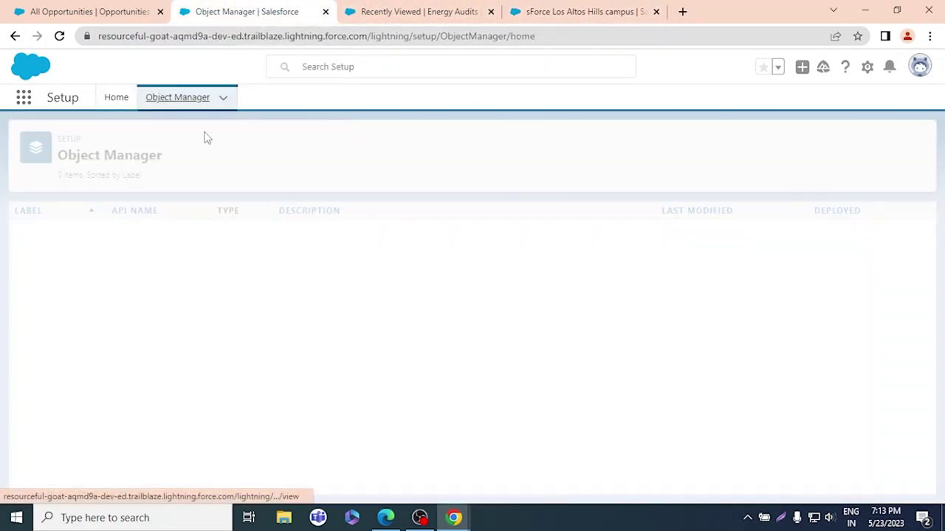
left_click(34, 234)
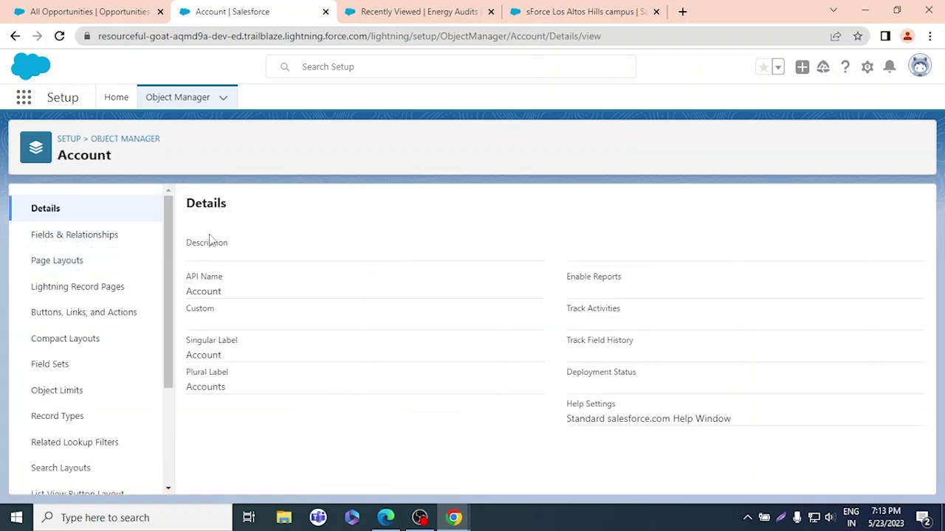
key("alt+Tab")
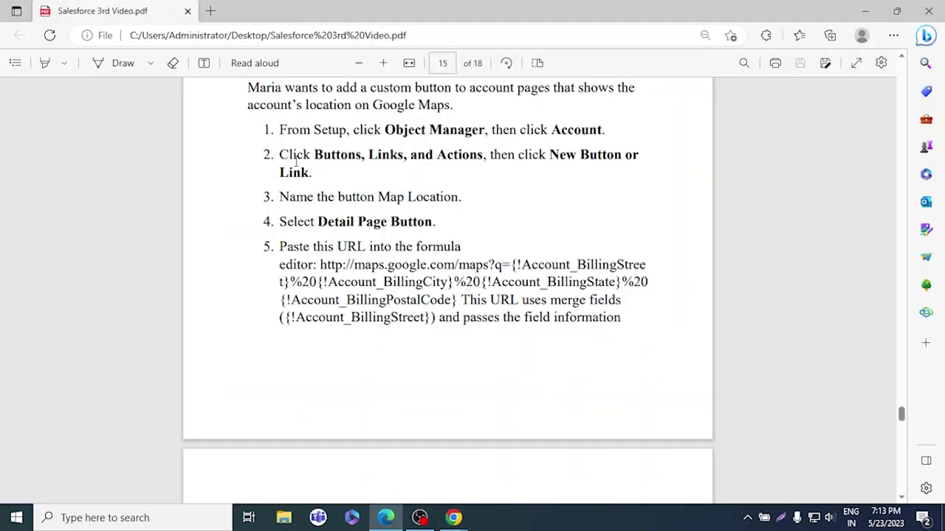
key("alt+Tab")
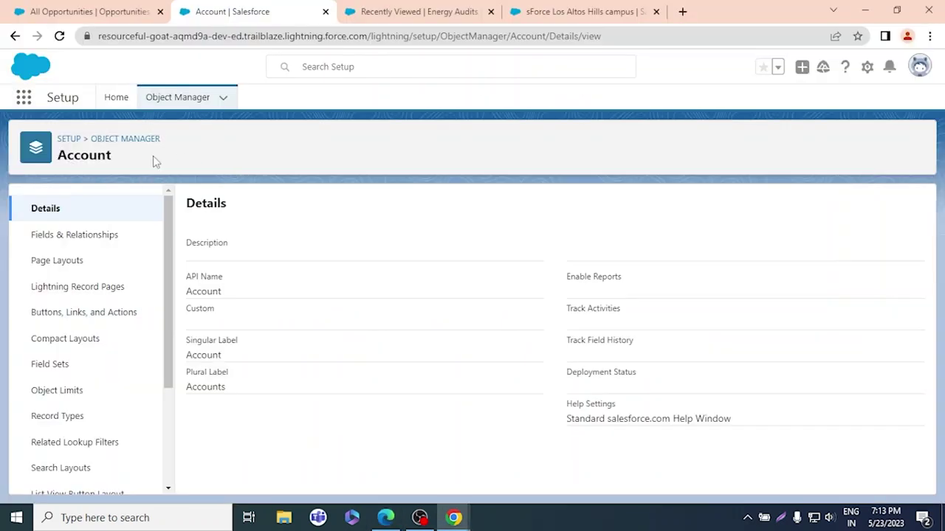
- Start a new custom button or link for the Account object, checking the guide for its settings
left_click(69, 313)
key("alt+Tab")
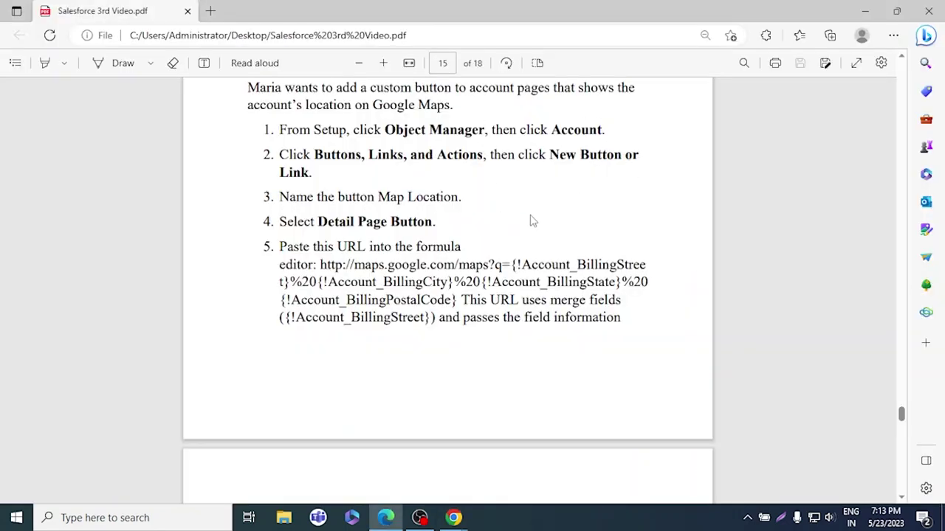
key("alt+Tab")
left_click(882, 206)
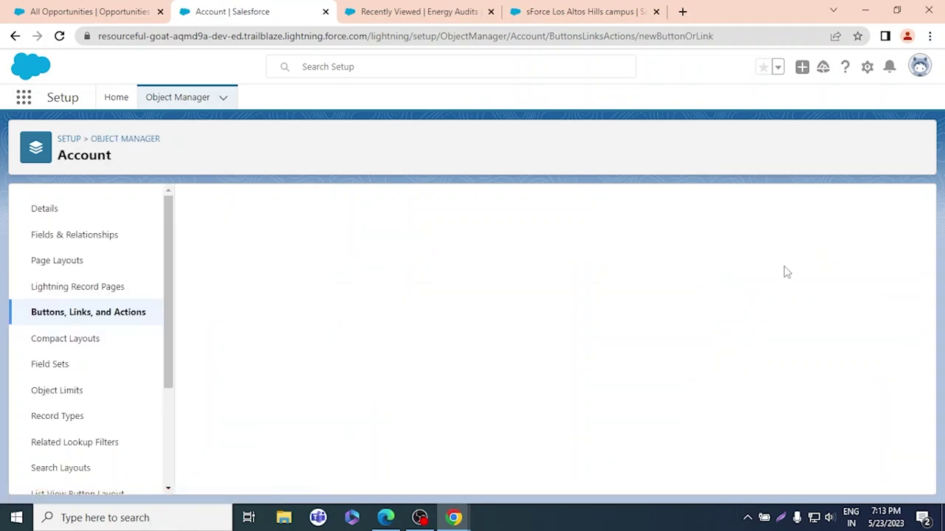
key("alt+Tab")
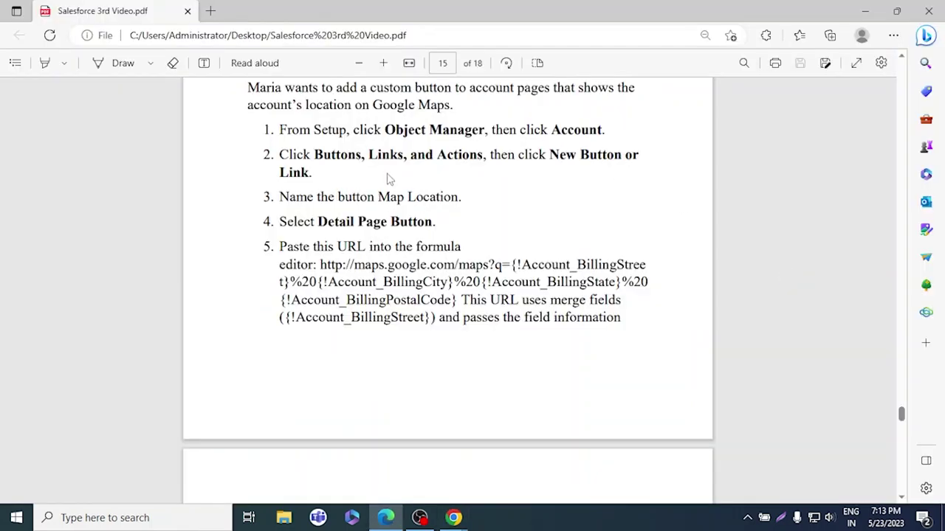
key("alt+Tab")
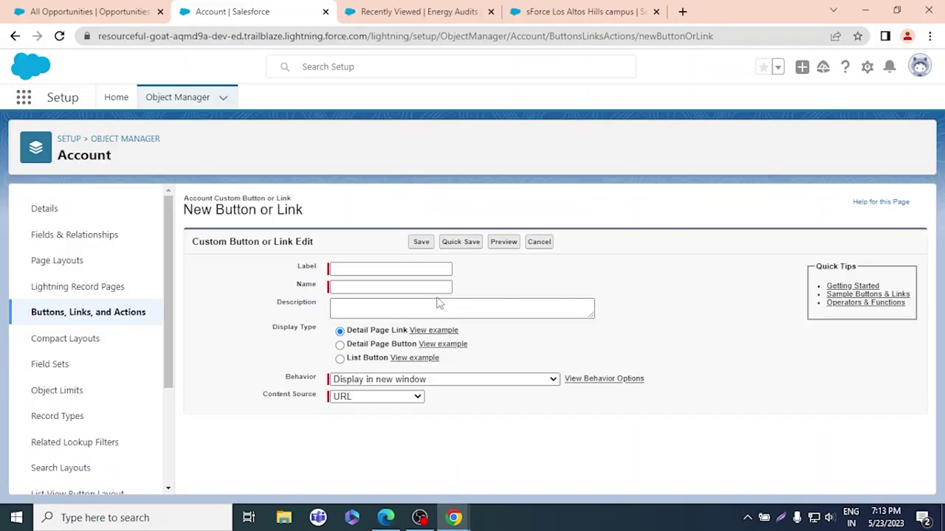
- Copy the button name from the guide and label the new button Map Location, with the name Map_Location
key("alt+Tab")
left_click_drag(459, 200, 373, 194)
key("ctrl+c")
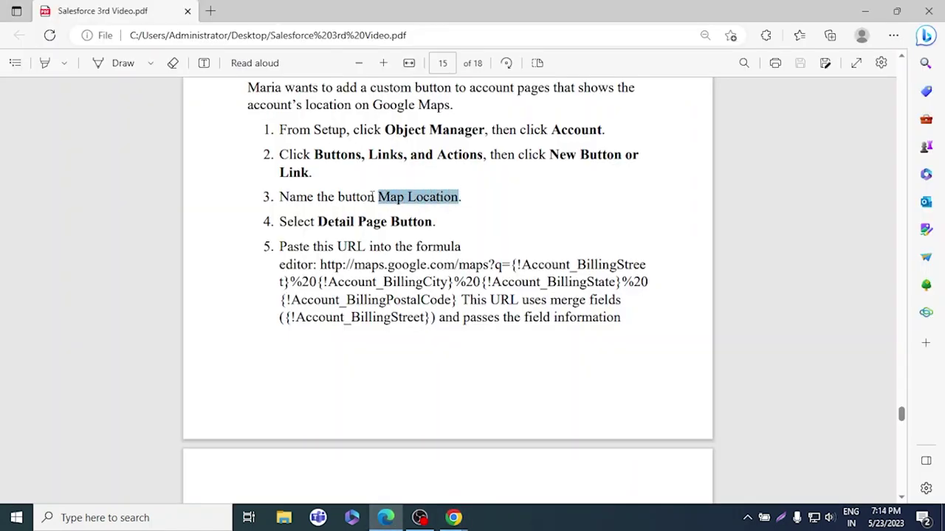
key("alt+Tab")
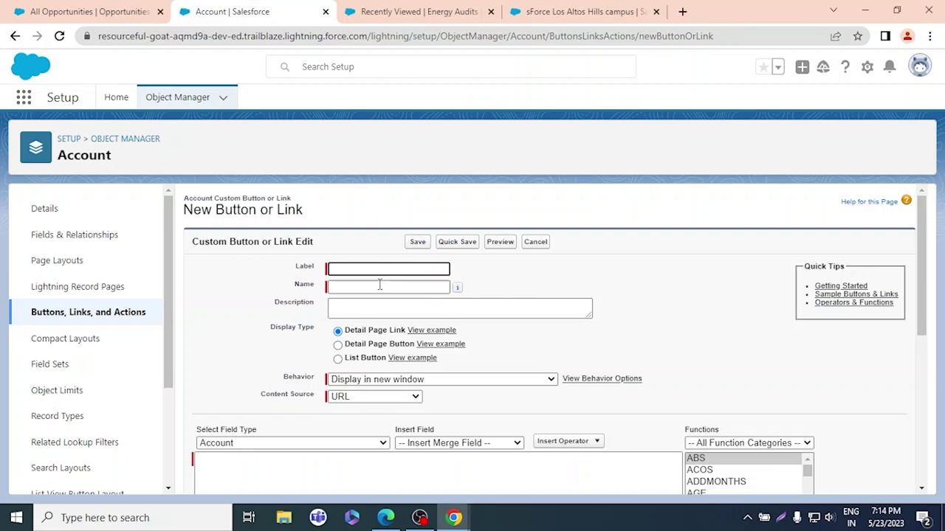
key("ctrl+v")
left_click(378, 287)
left_click(401, 310)
- Set the Map Location button's display type to Detail Page Button
key("alt+Tab")
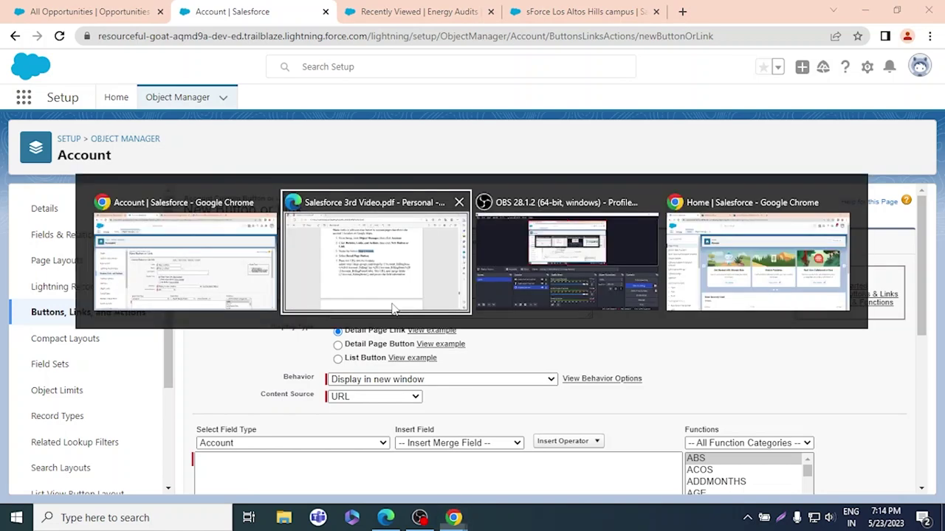
key("alt+Tab")
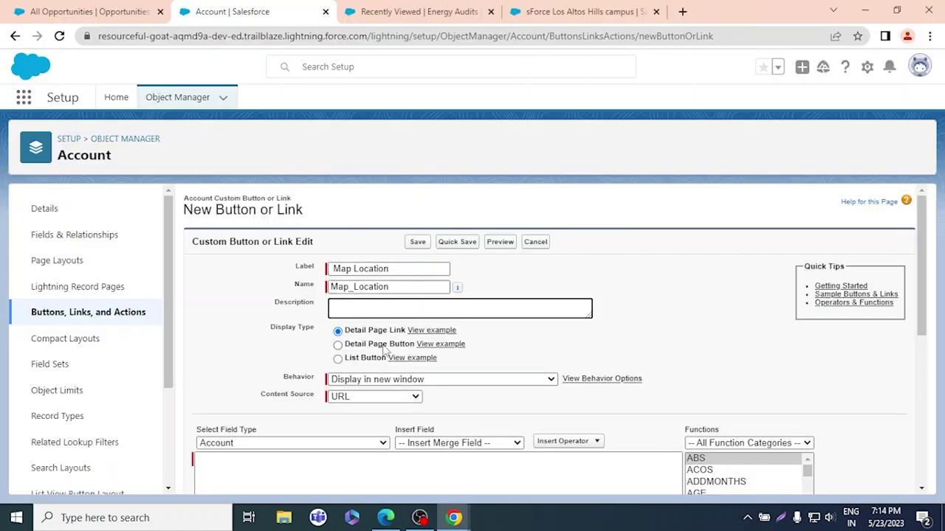
left_click(337, 344)
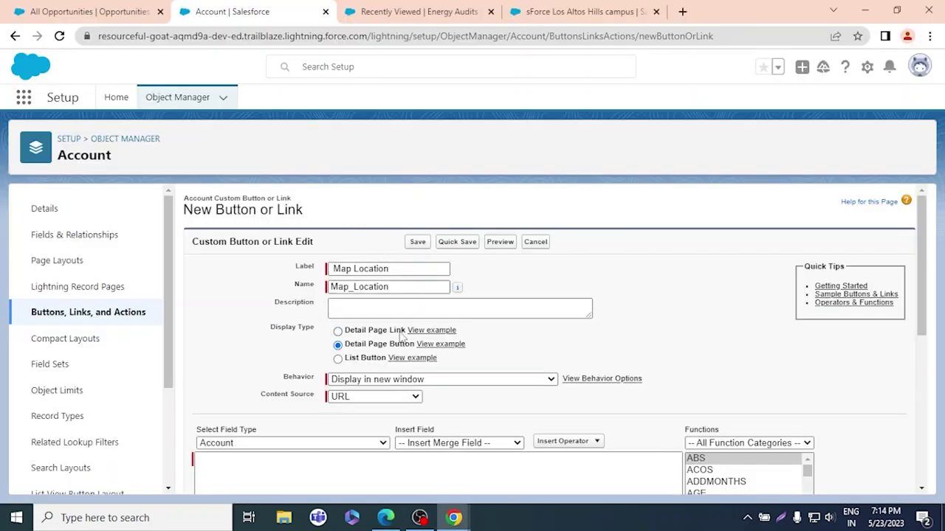
- Examine the example pictures for the Detail Page Button, Detail Page Link and List Button display types
left_click(439, 344)
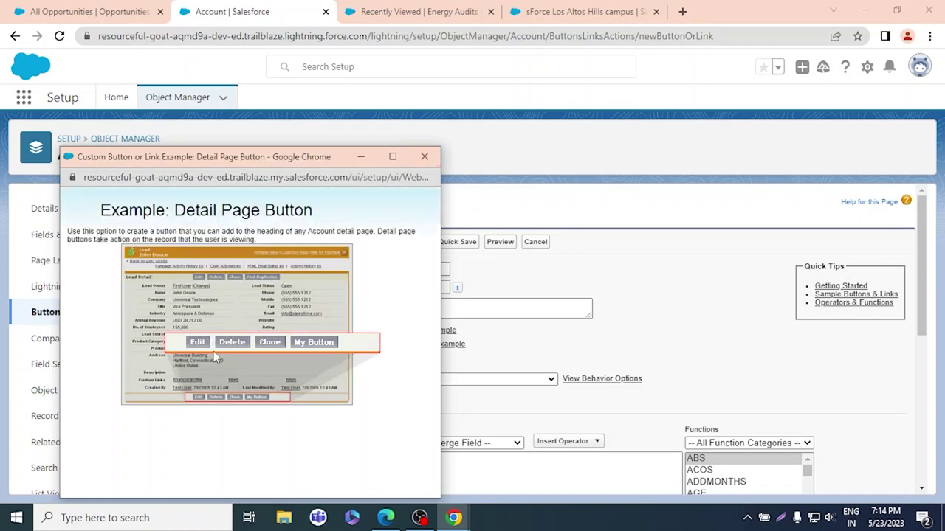
left_click(424, 157)
left_click(428, 332)
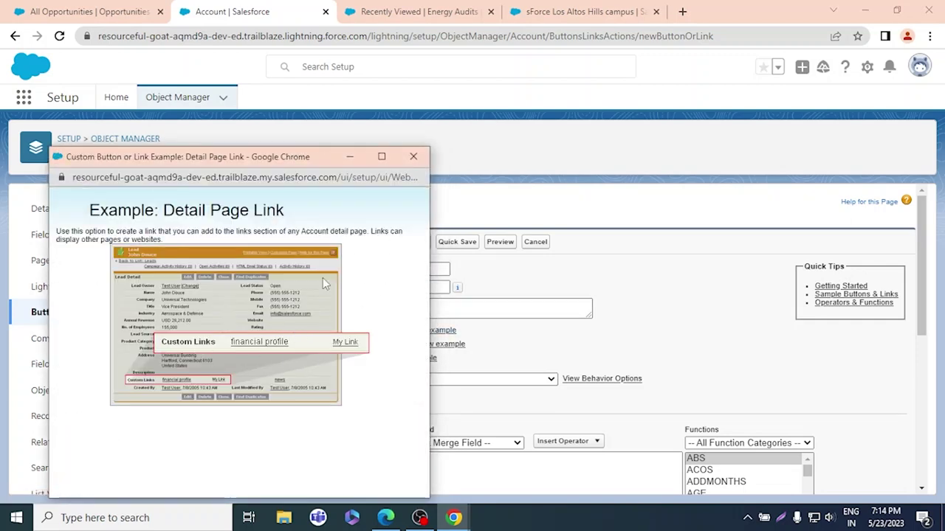
left_click(414, 156)
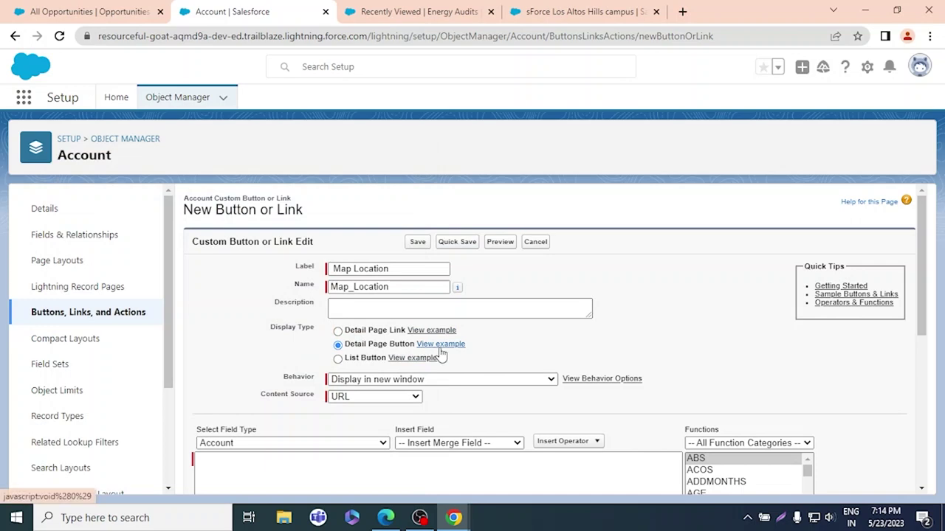
left_click(440, 345)
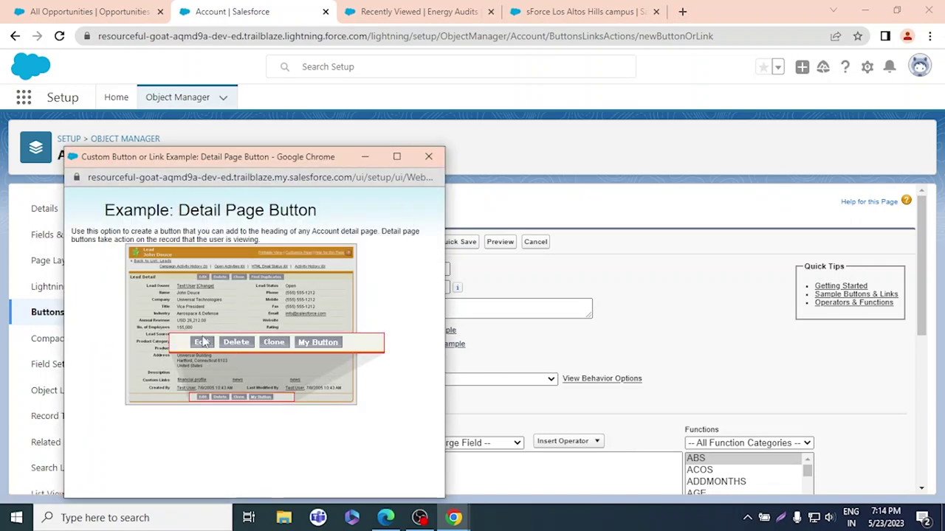
left_click(428, 157)
scroll(433, 321, "down", 5)
scroll(432, 321, "up", 5)
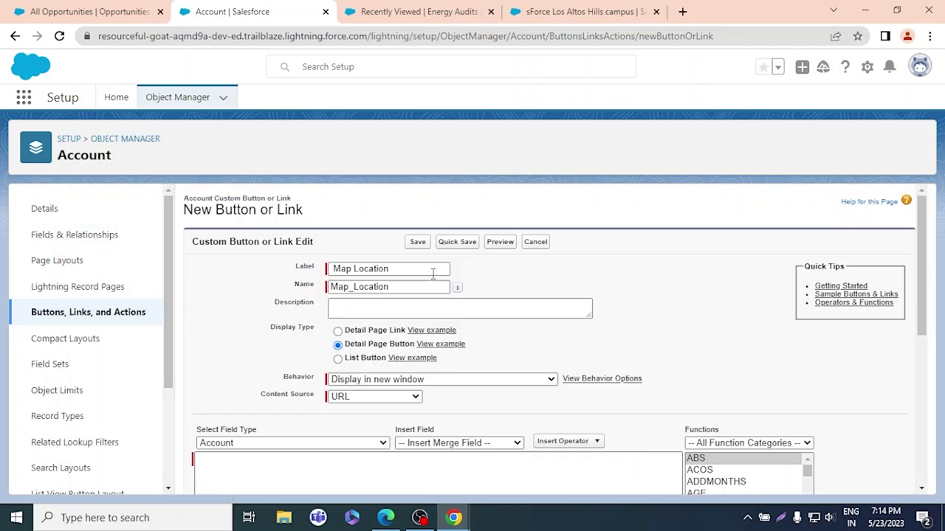
left_click(418, 359)
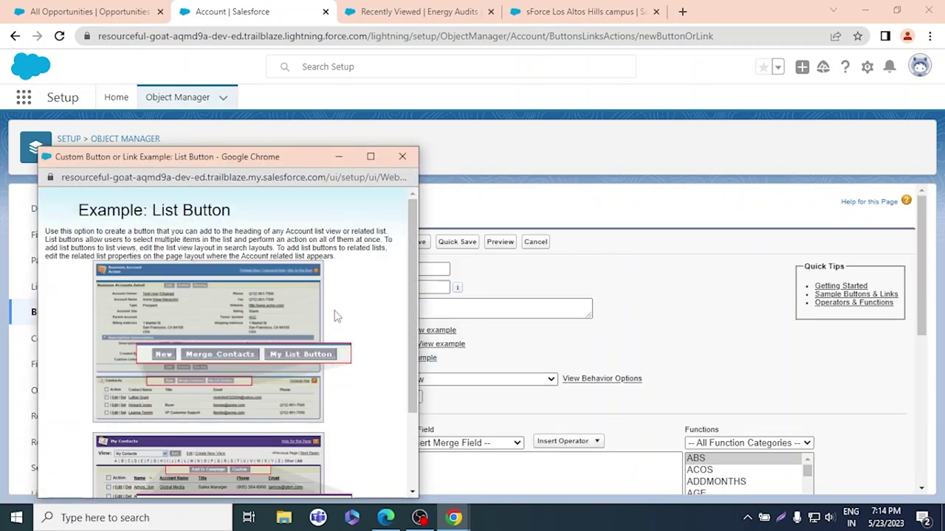
left_click(402, 156)
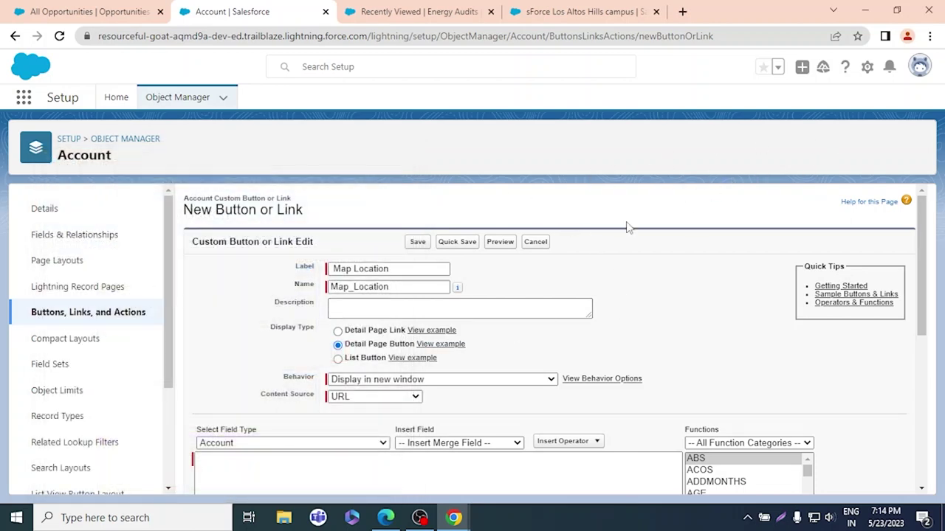
scroll(641, 285, "down", 4)
scroll(641, 285, "up", 5)
- Copy the Google Maps URL with the account billing merge fields from the guide into the Map Location button's formula editor
key("alt+Tab")
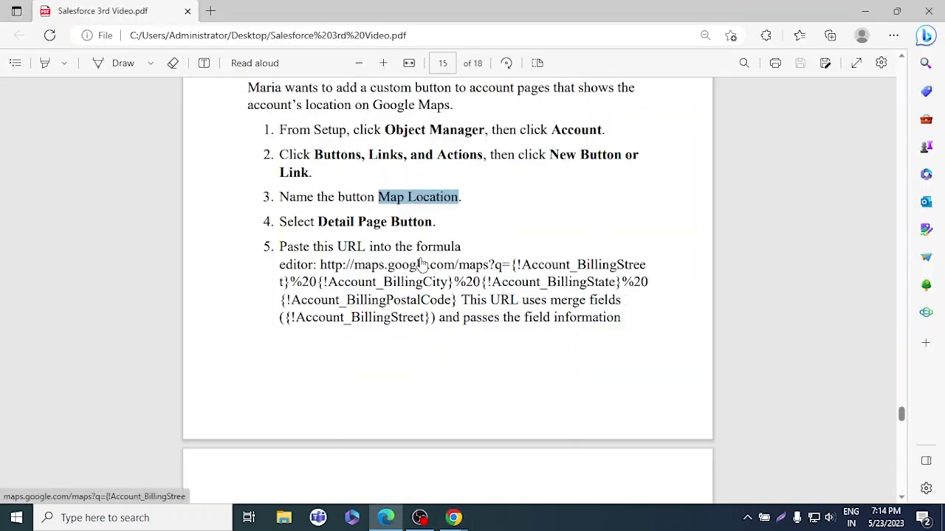
key("alt+Tab")
scroll(319, 409, "down", 4)
left_click_drag(921, 347, 926, 270)
left_click(468, 344)
key("alt+Tab")
left_click(321, 264)
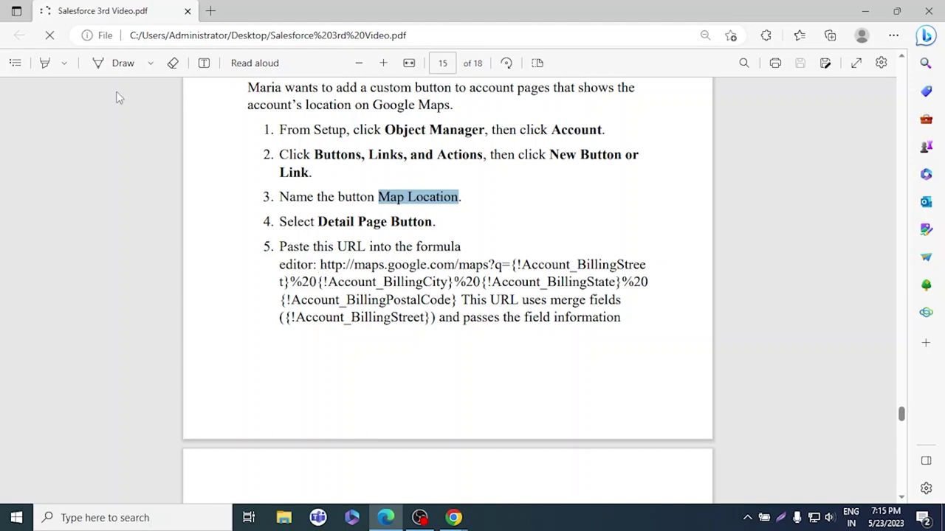
left_click(49, 35)
left_click_drag(457, 299, 319, 271)
key("ctrl+c")
key("alt+Tab")
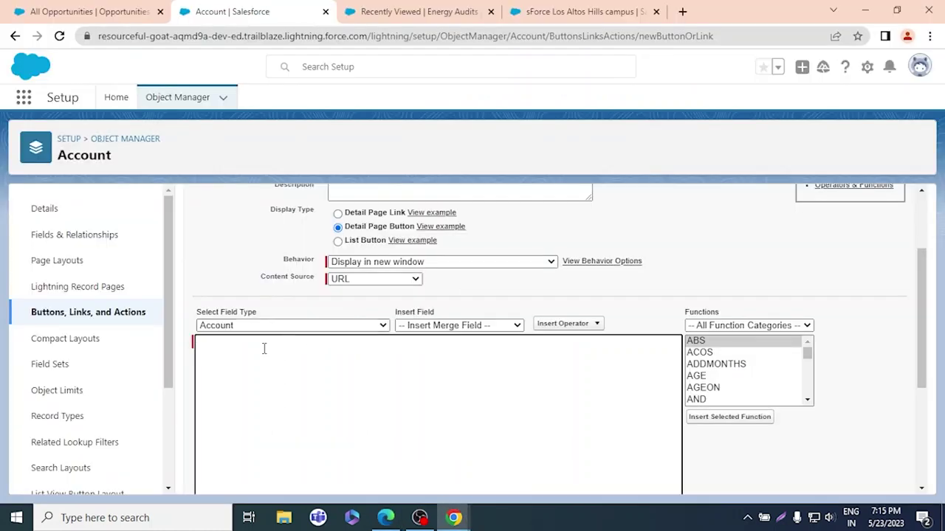
key("ctrl+v")
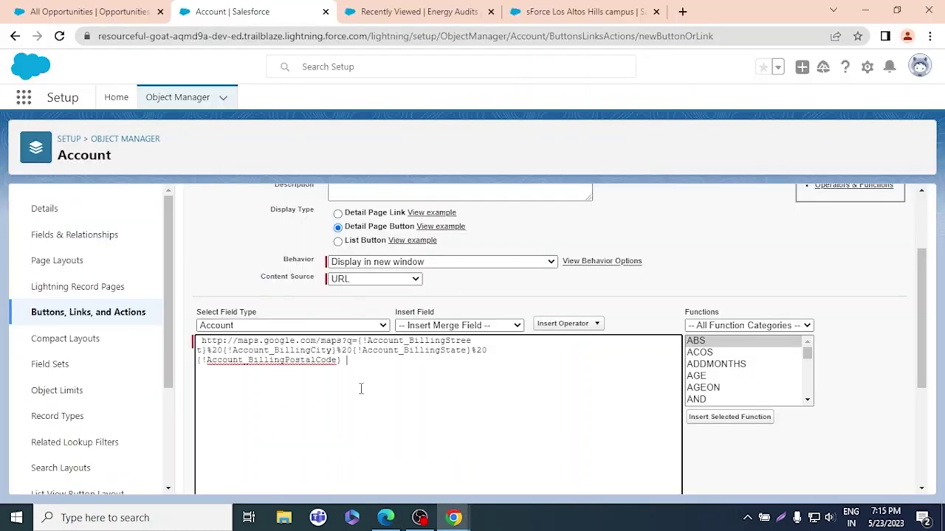
- Compare the pasted URL with the guide's example and try to save the Map Location button
key("alt+Tab")
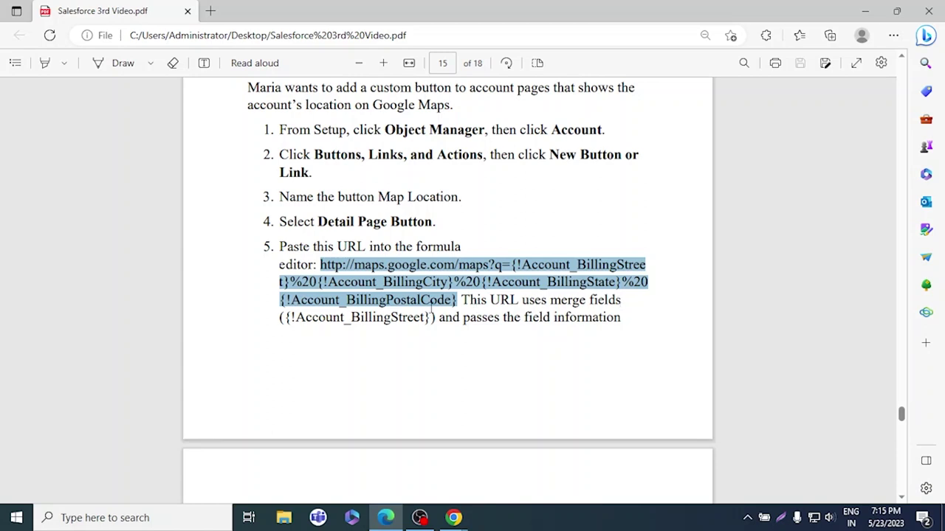
scroll(481, 323, "down", 5)
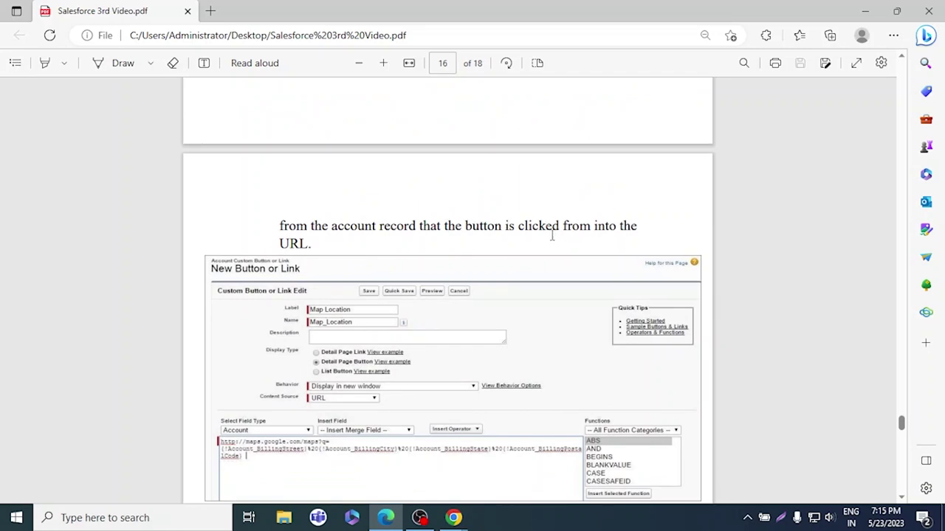
scroll(551, 237, "down", 4)
key("alt+Tab")
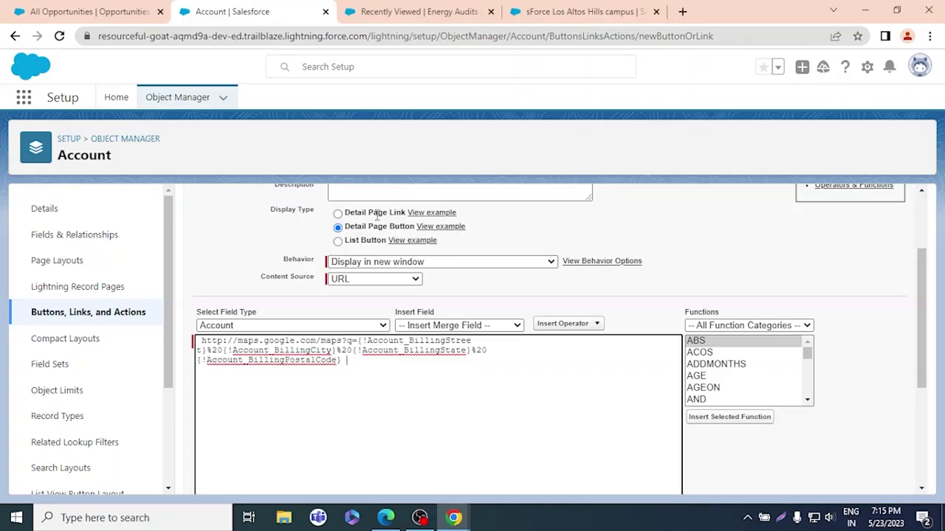
scroll(625, 270, "down", 5)
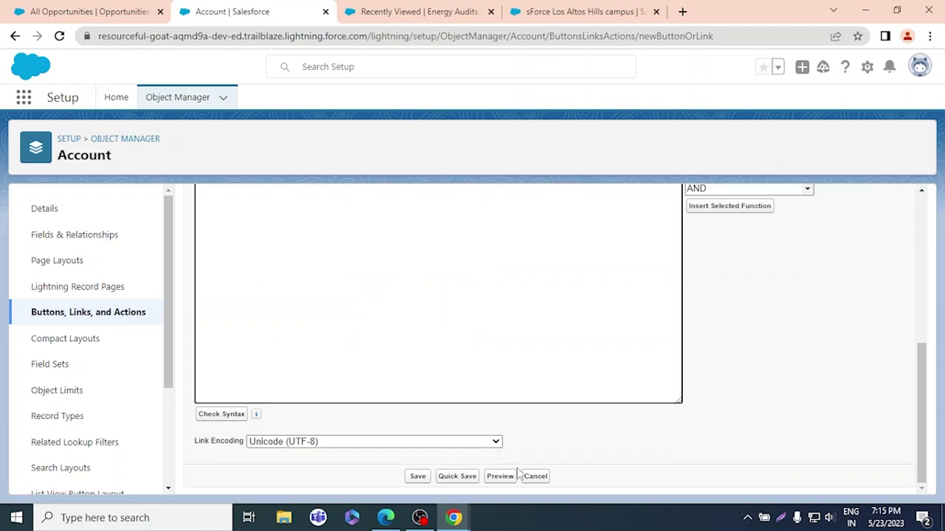
left_click(417, 477)
key("Return")
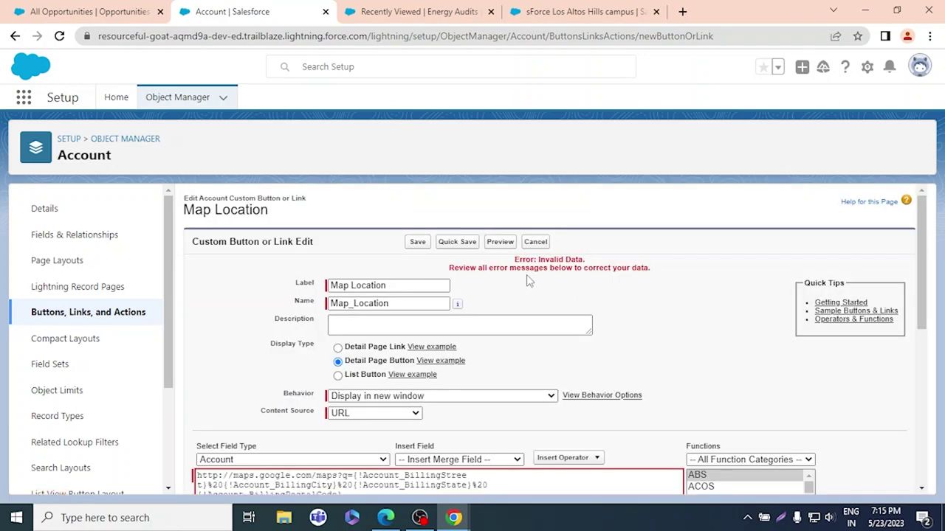
- Correct the split merge field name in the URL to Account_BillingStreet and save the Map Location button, acknowledging the page layout notice
scroll(529, 317, "down", 5)
scroll(528, 317, "down", 1)
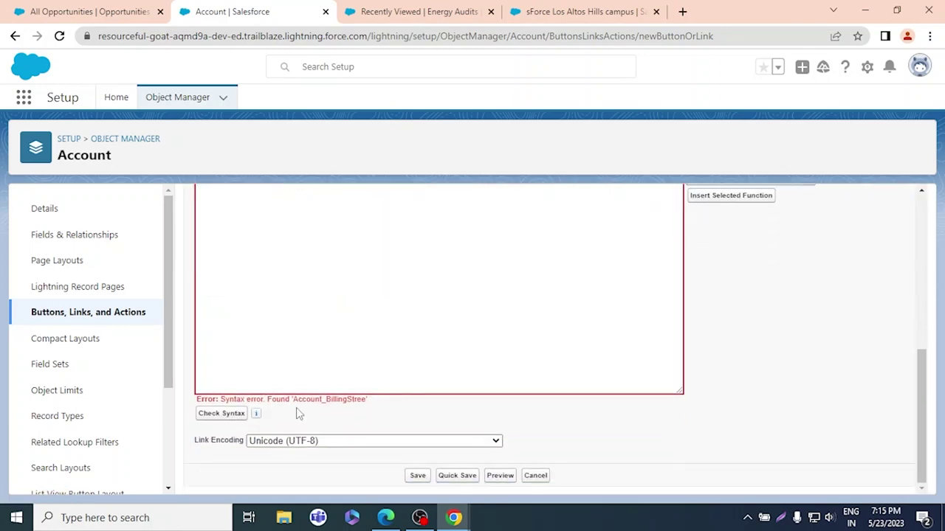
key("alt+Tab")
key("alt+Tab")
scroll(405, 383, "up", 4)
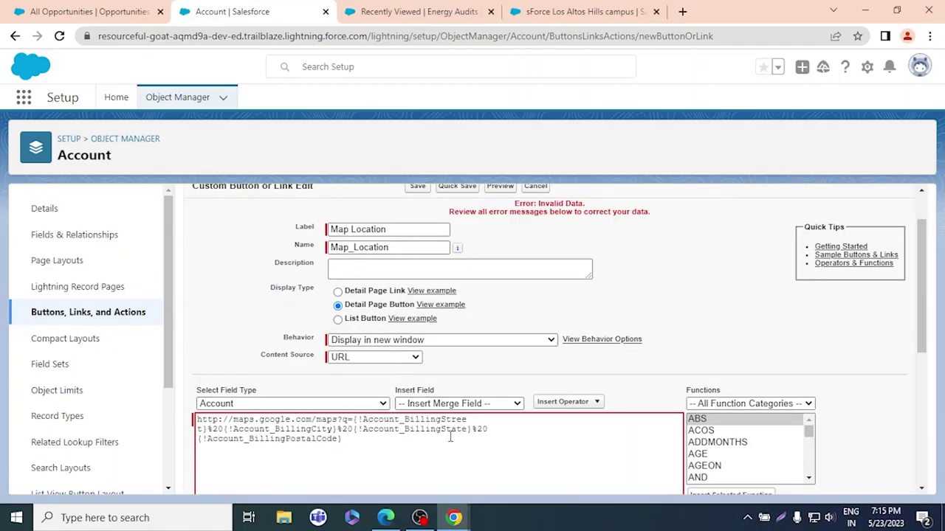
left_click(468, 418)
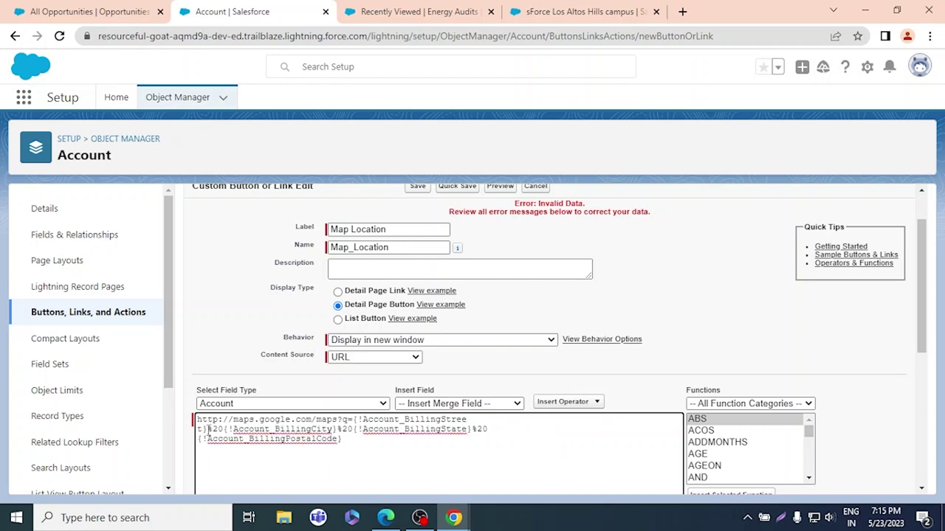
key("Delete")
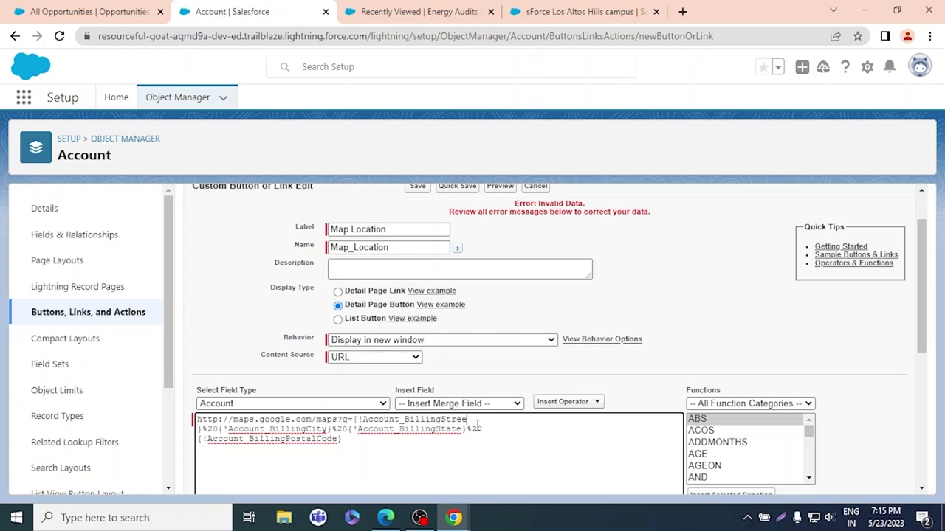
type("t")
scroll(489, 382, "down", 5)
left_click(417, 476)
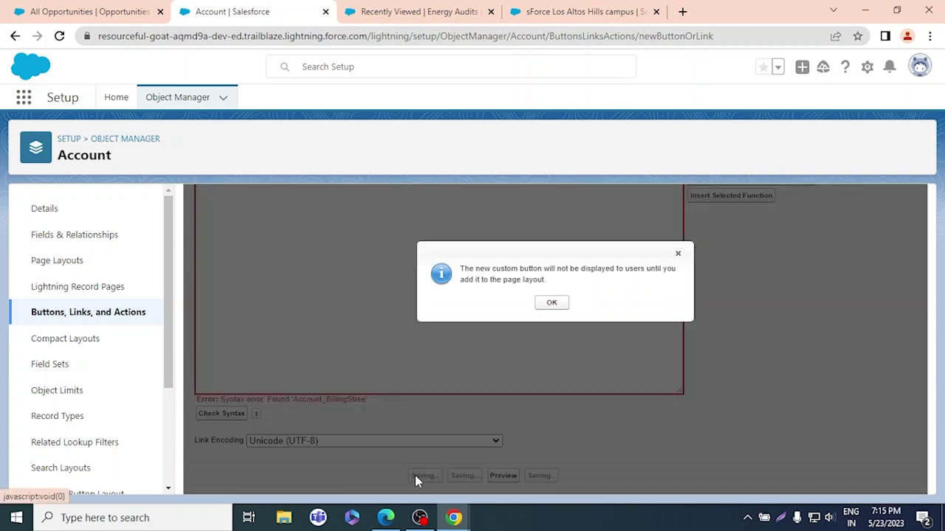
left_click(548, 302)
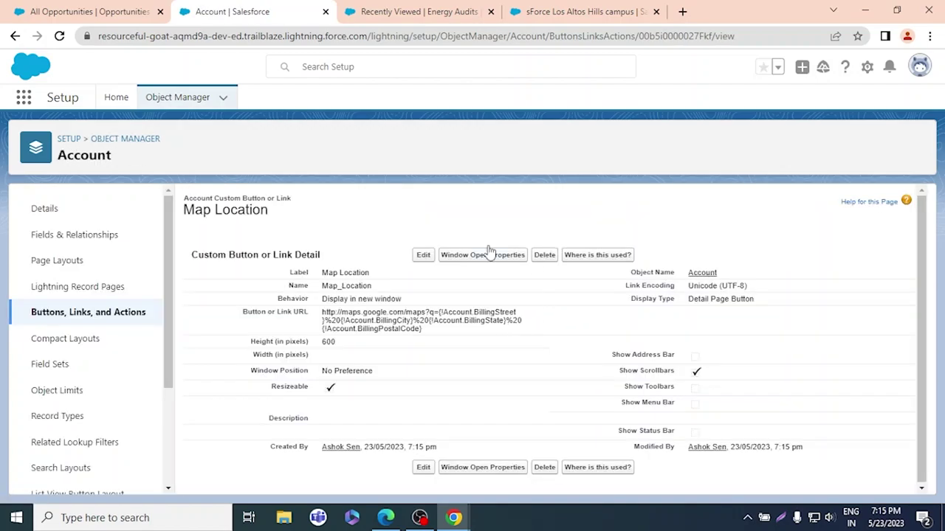
- Open the Account Layout from the Account object's page layouts, following the guide
key("alt+Tab")
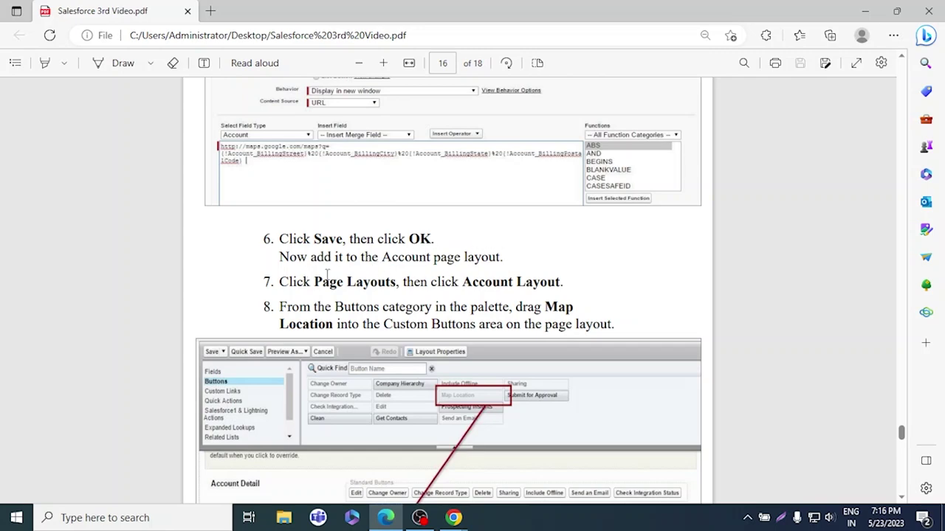
key("alt+Tab")
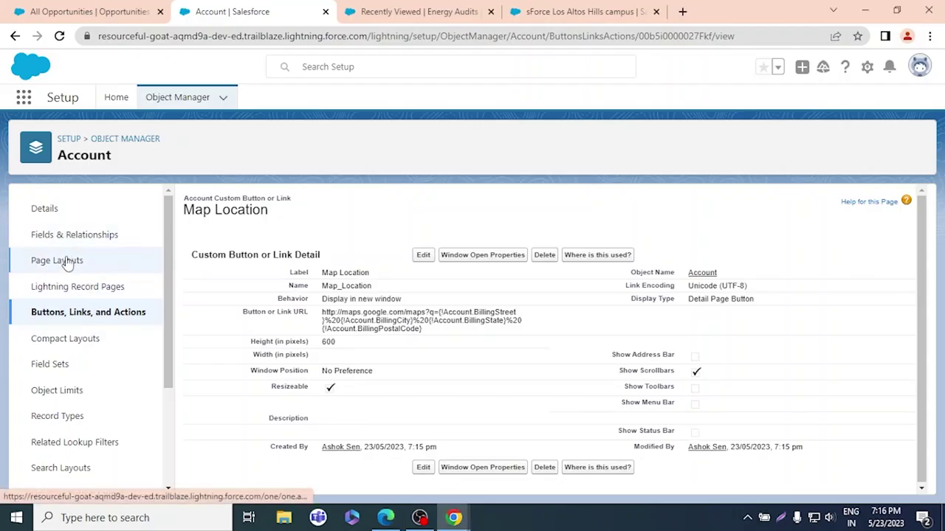
left_click(65, 260)
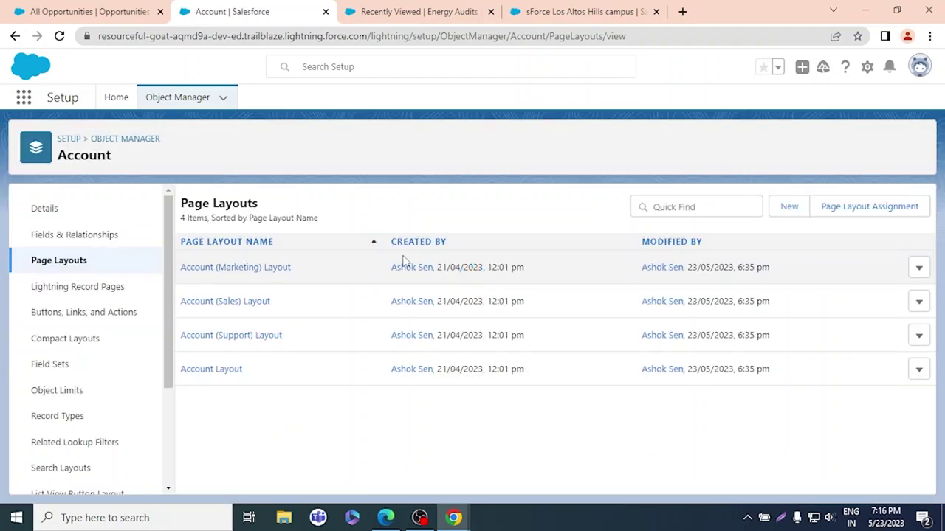
key("alt+Tab")
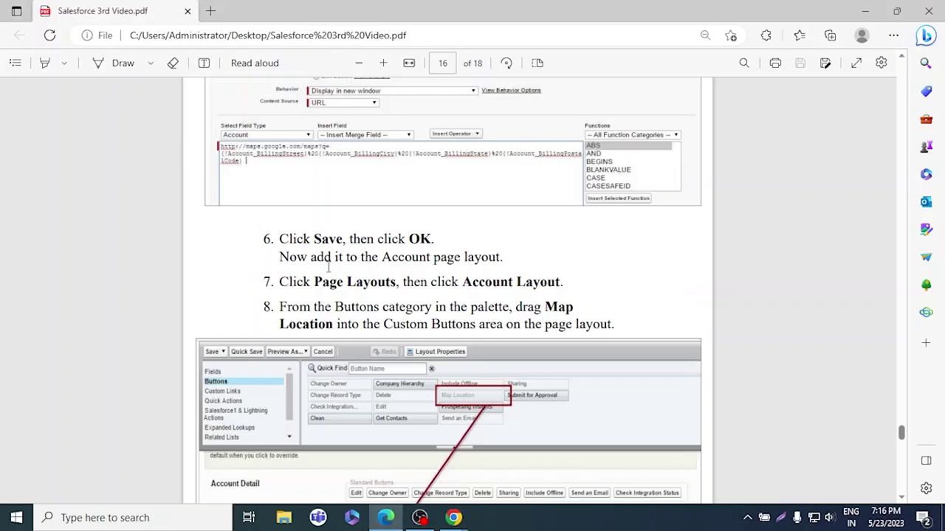
key("alt+Tab")
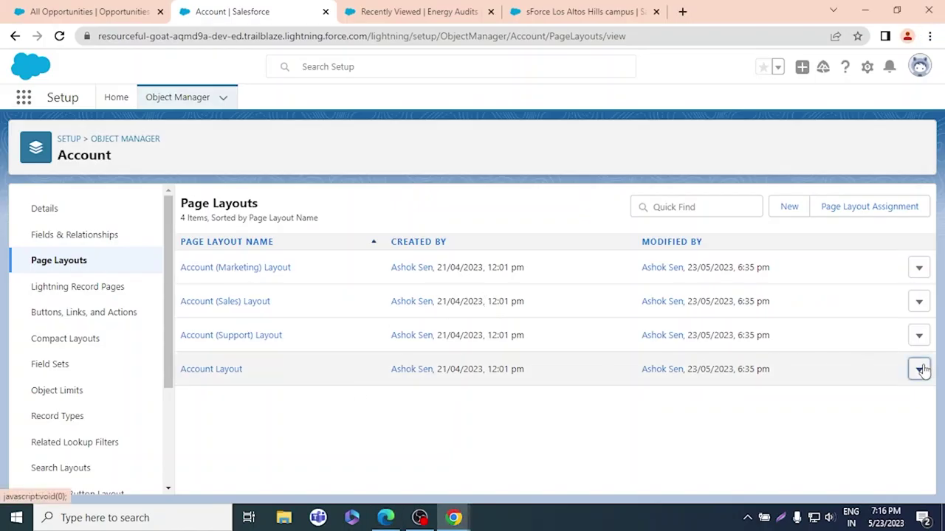
left_click(920, 369)
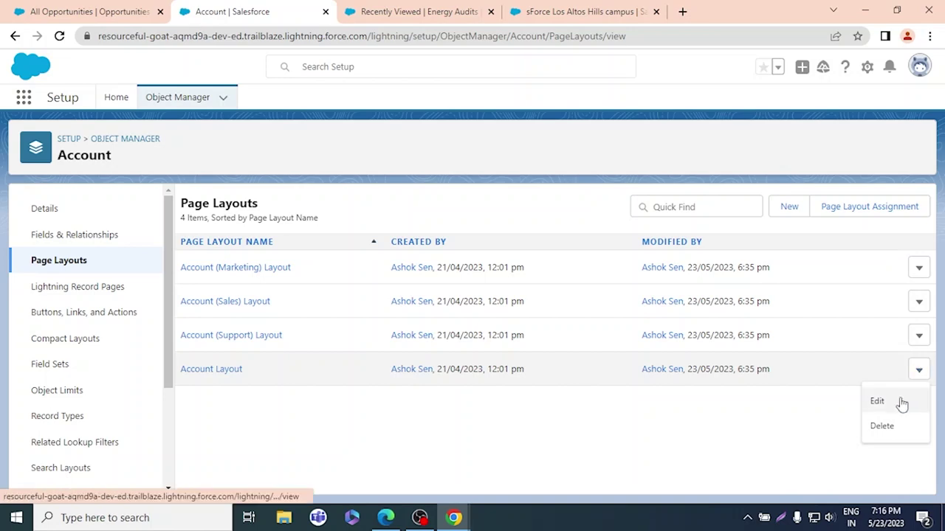
left_click(199, 370)
- Show the Buttons category in the layout palette, checking the guide for where Map Location goes
key("alt+Tab")
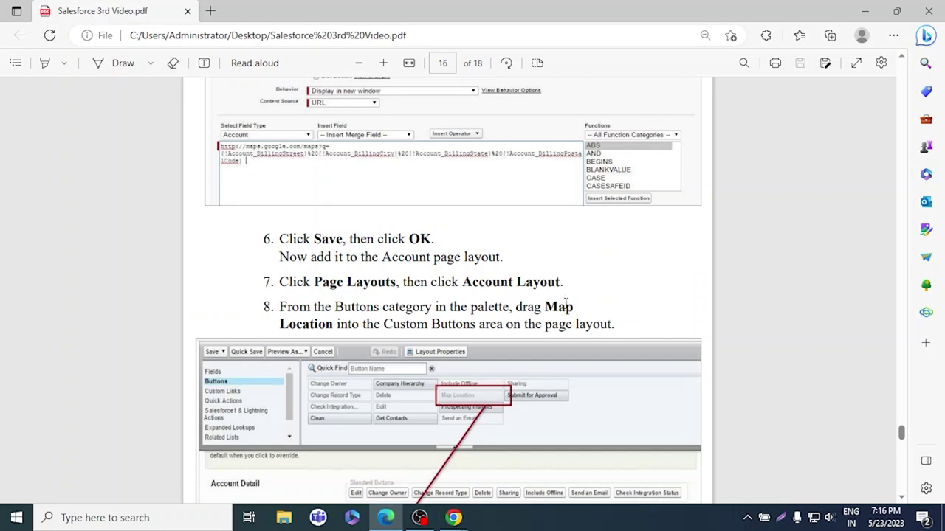
scroll(569, 307, "down", 5)
scroll(568, 306, "up", 5)
key("alt+Tab")
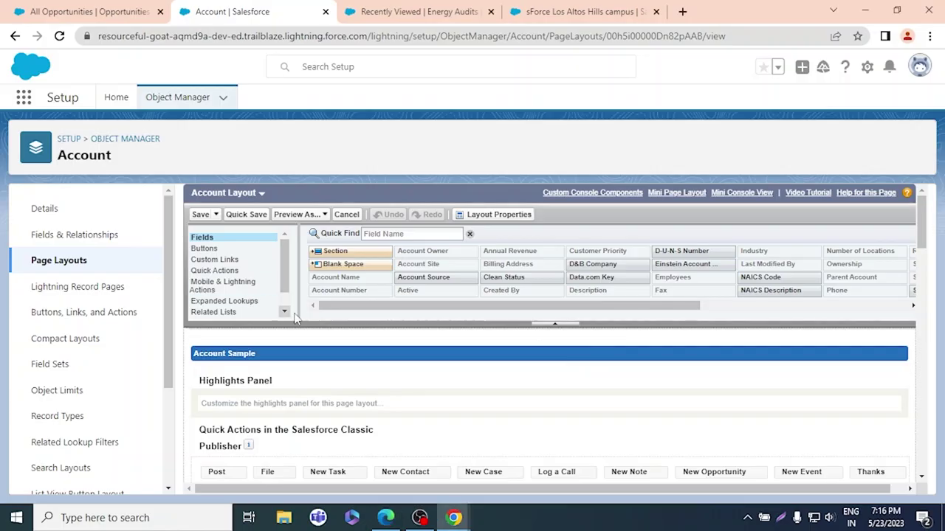
left_click(207, 249)
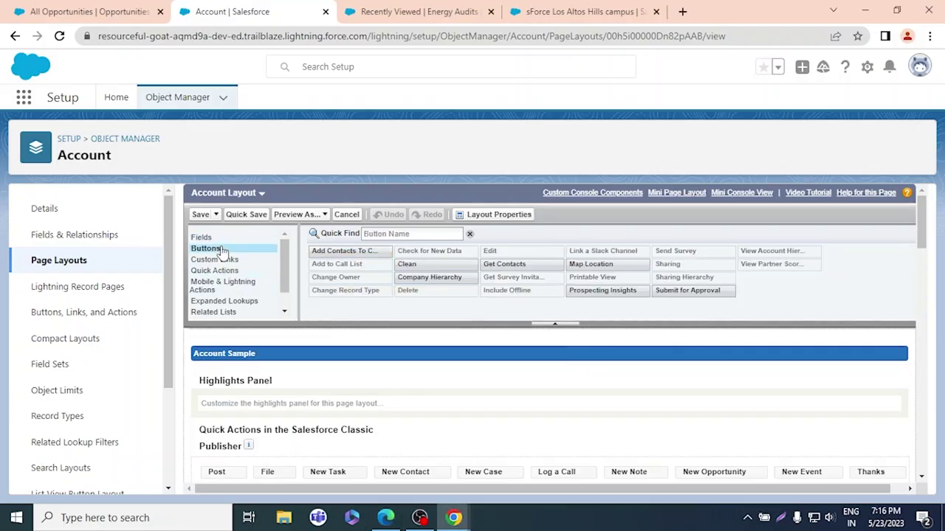
key("alt+Tab")
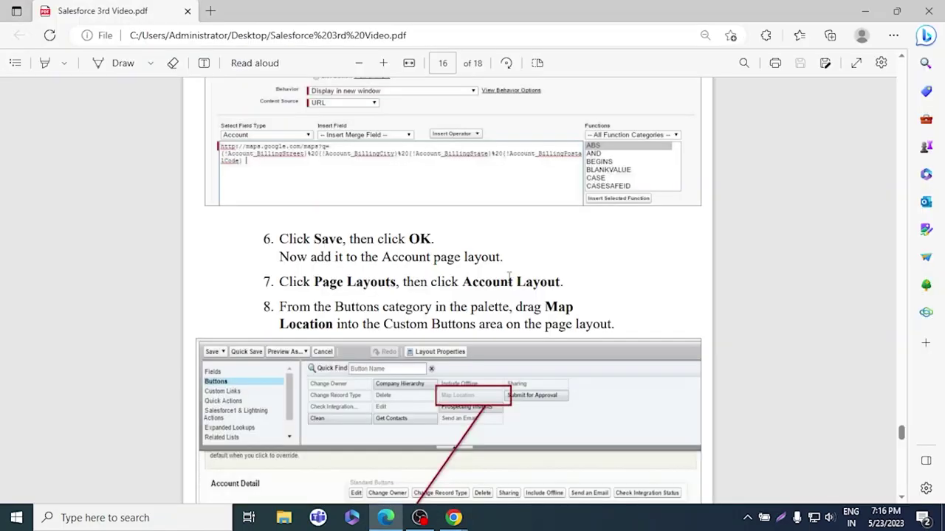
key("alt+Tab")
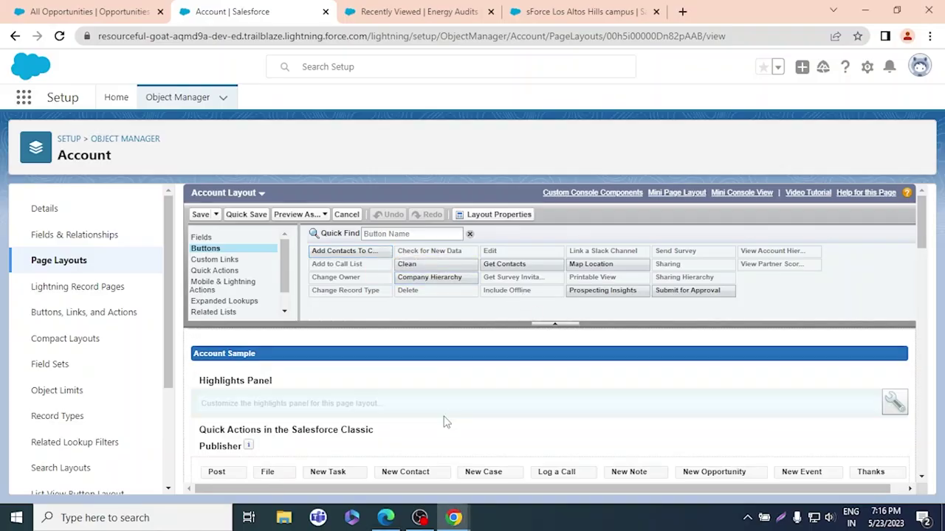
key("alt+Tab")
key("alt+Tab")
key("alt+Tab")
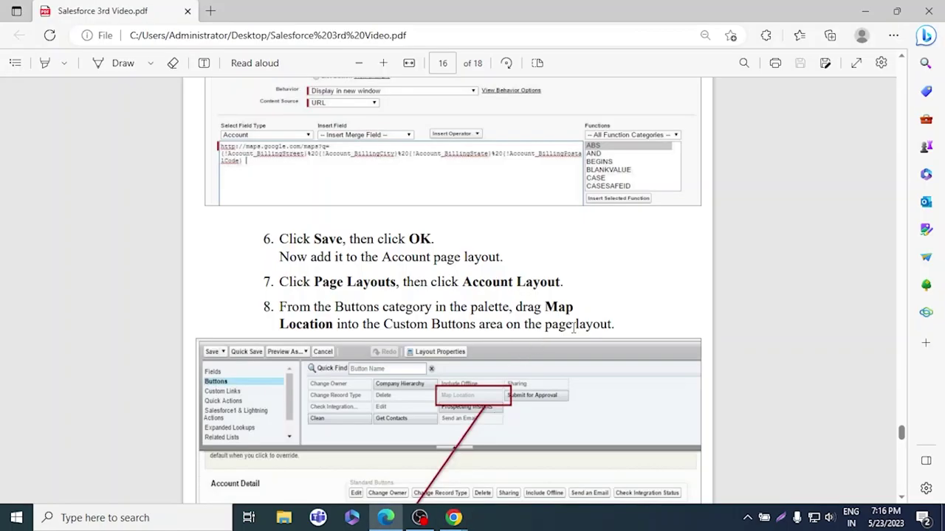
key("alt+Tab")
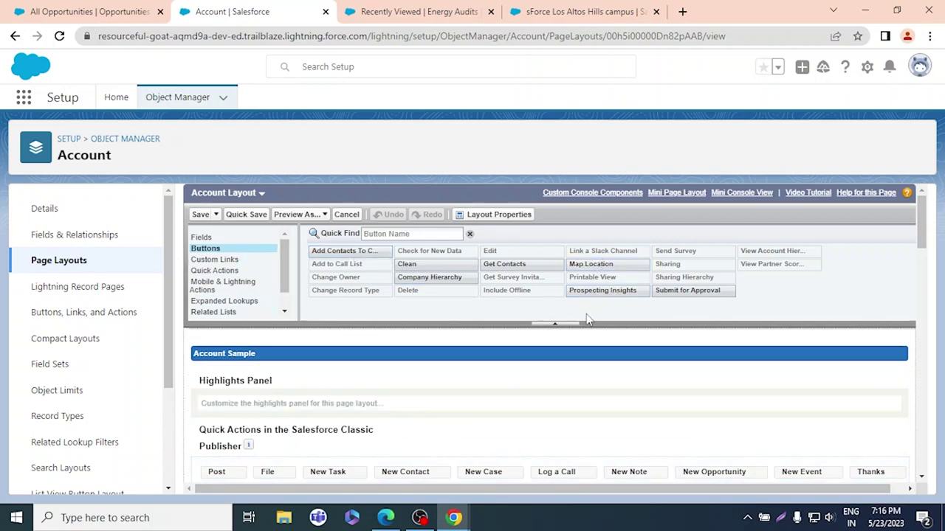
- Add the Map Location button to the Custom Buttons area of Account Detail, as the guide's picture shows
left_click_drag(594, 264, 549, 343)
key("alt+Tab")
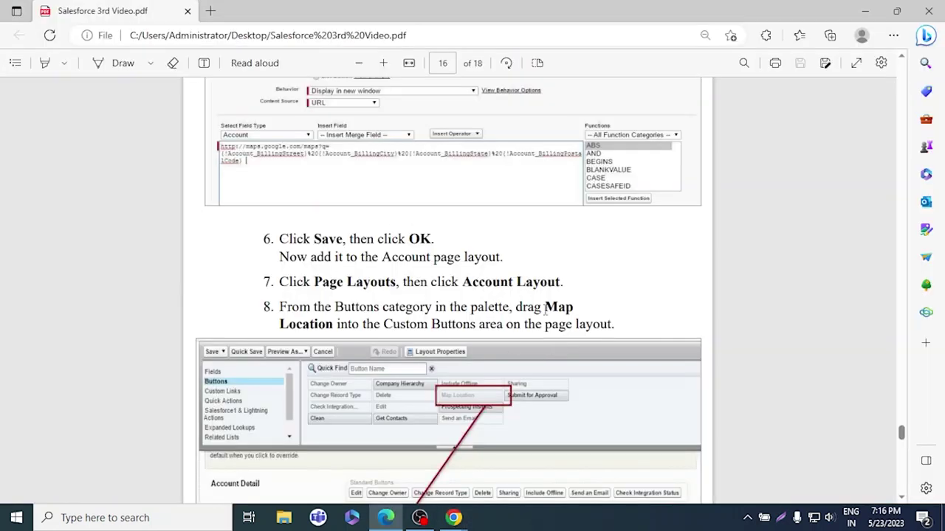
scroll(406, 283, "down", 4)
scroll(413, 303, "up", 5)
scroll(332, 280, "down", 5)
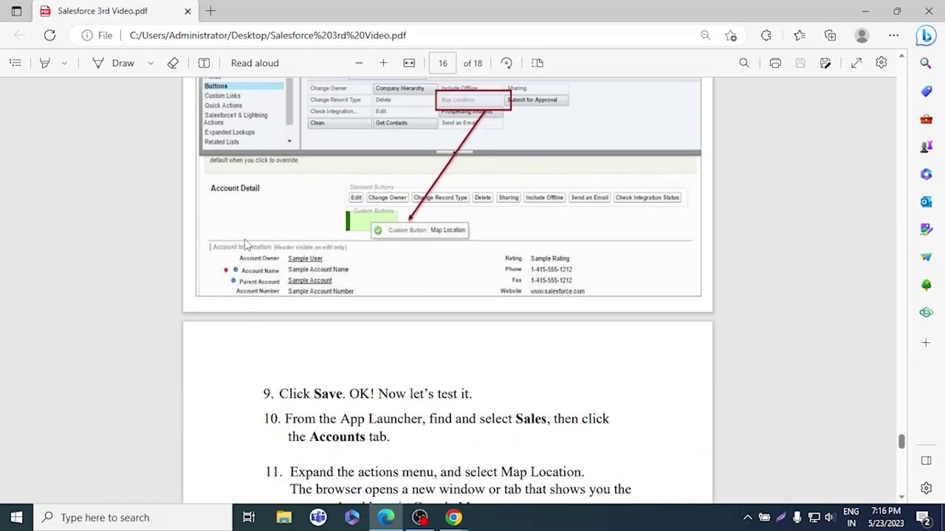
key("alt+Tab")
left_click_drag(469, 237, 432, 387)
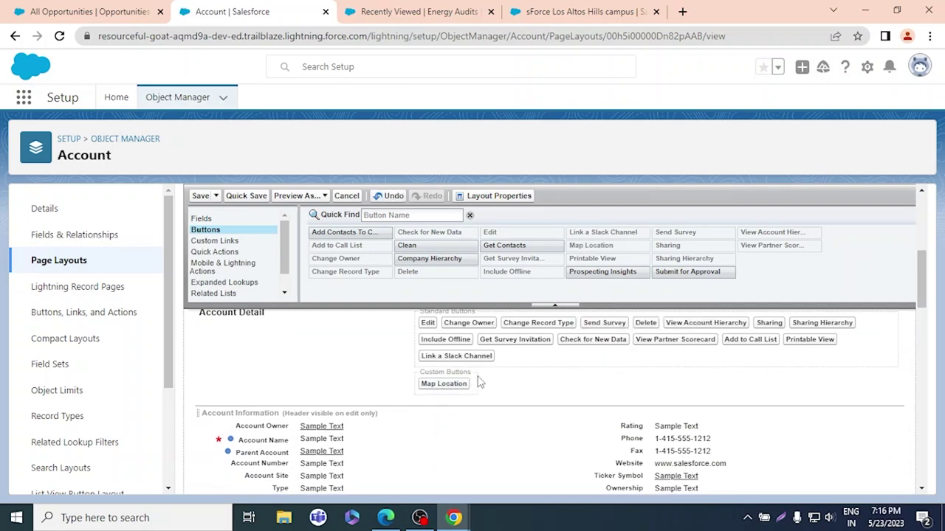
- Save the Account Layout and check the guide for how to test the Map Location button
key("alt+Tab")
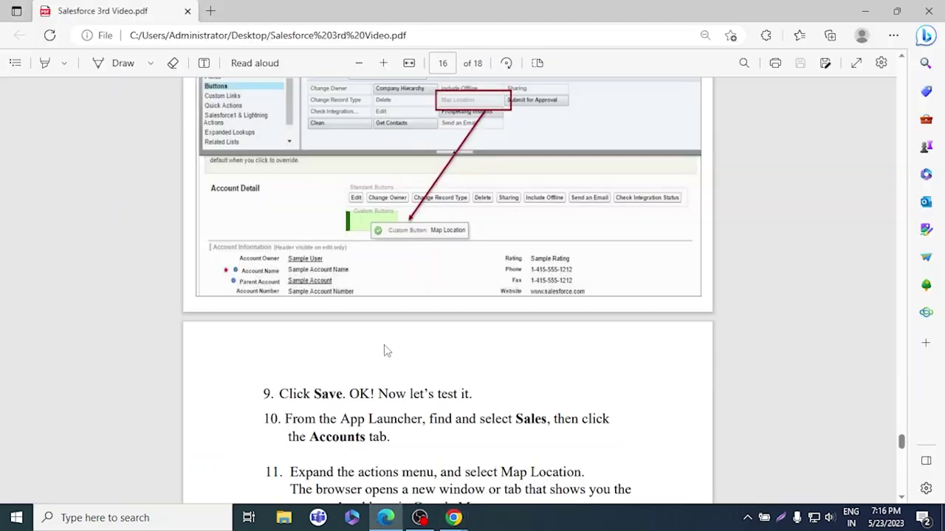
scroll(384, 351, "down", 4)
key("alt+Tab")
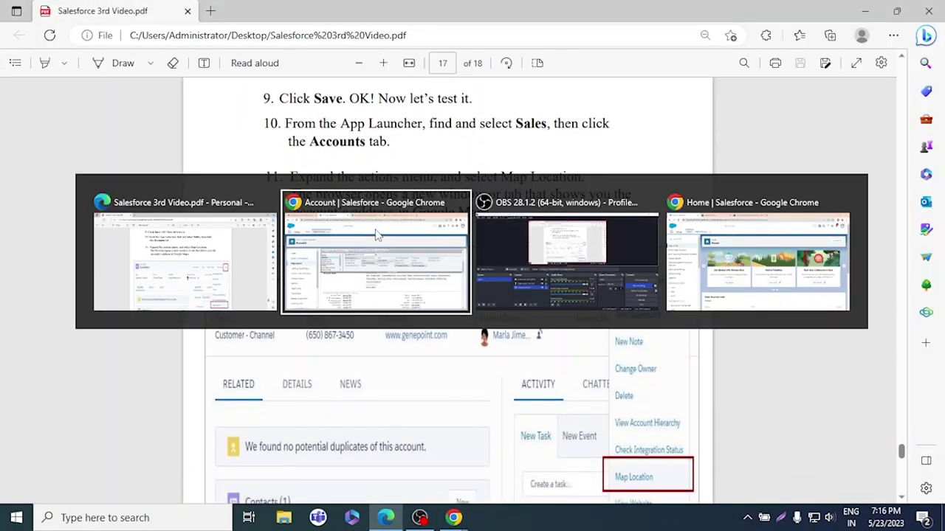
left_click(200, 196)
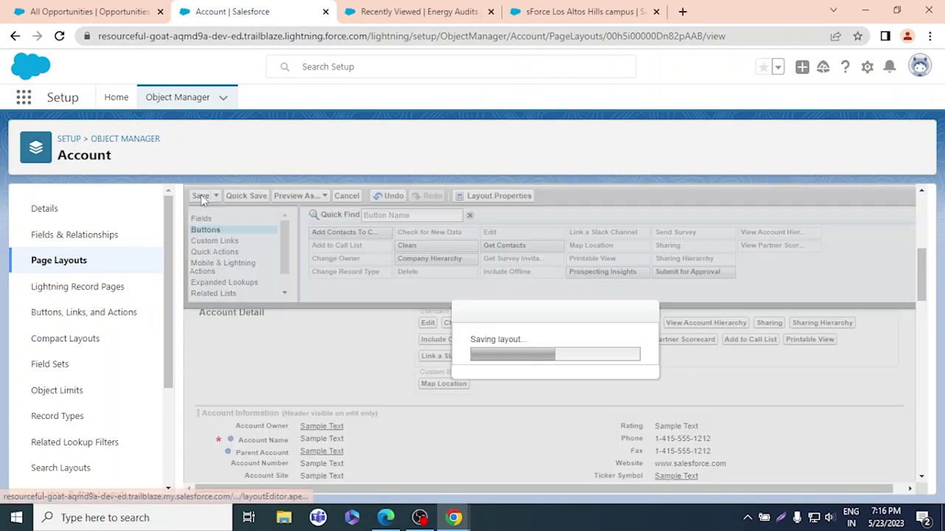
key("alt+Tab")
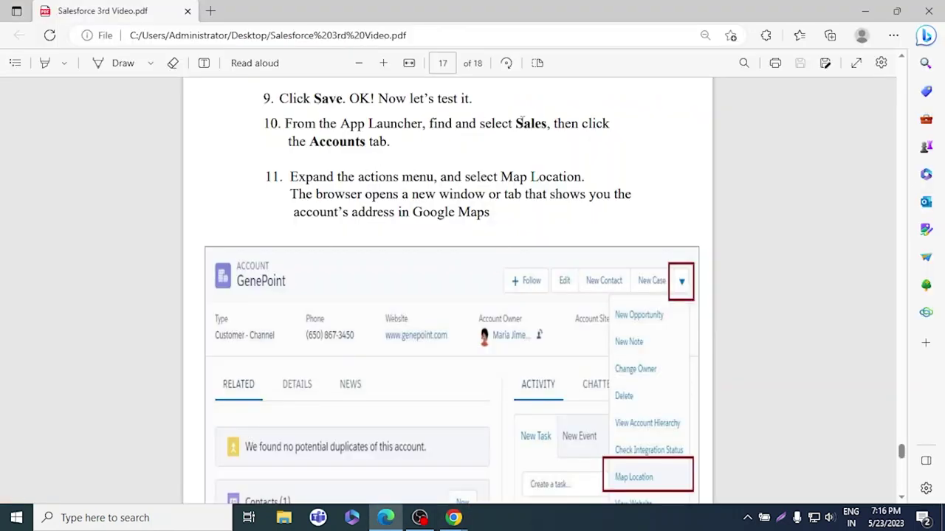
- Return to Salesforce and open the Burlington Textiles Corp of America account from the Sales app's Accounts list
key("alt+Tab")
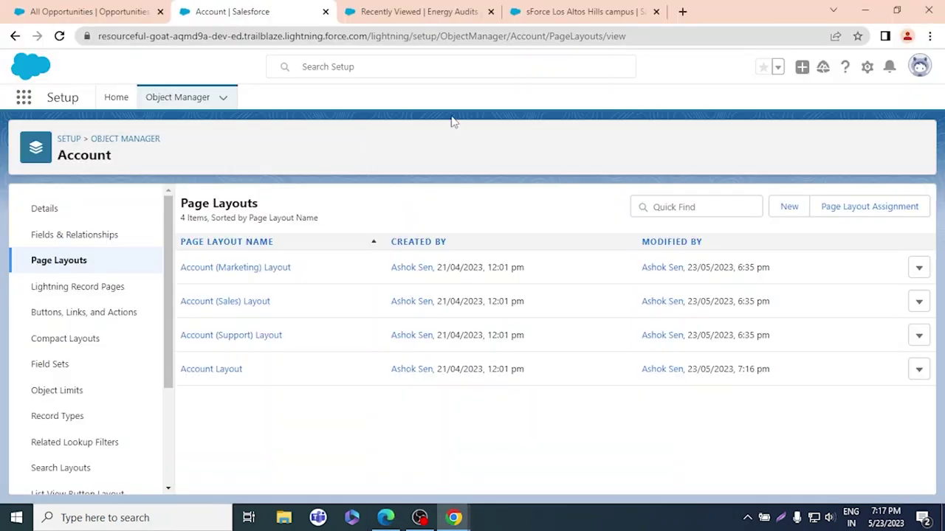
left_click(22, 103)
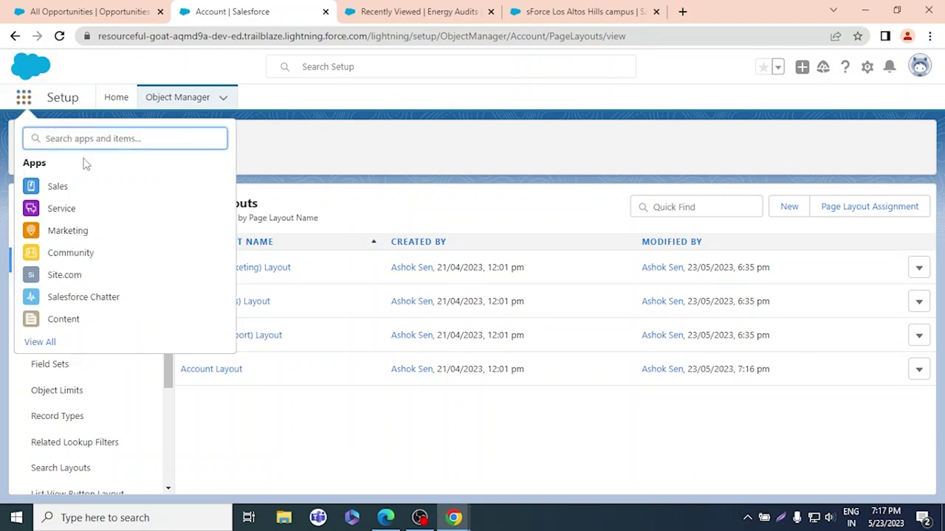
left_click(65, 195)
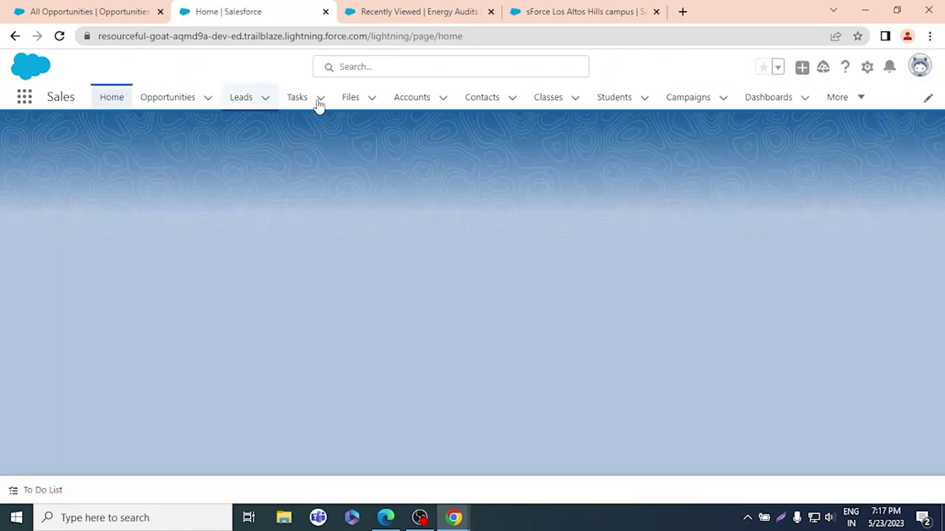
left_click(401, 99)
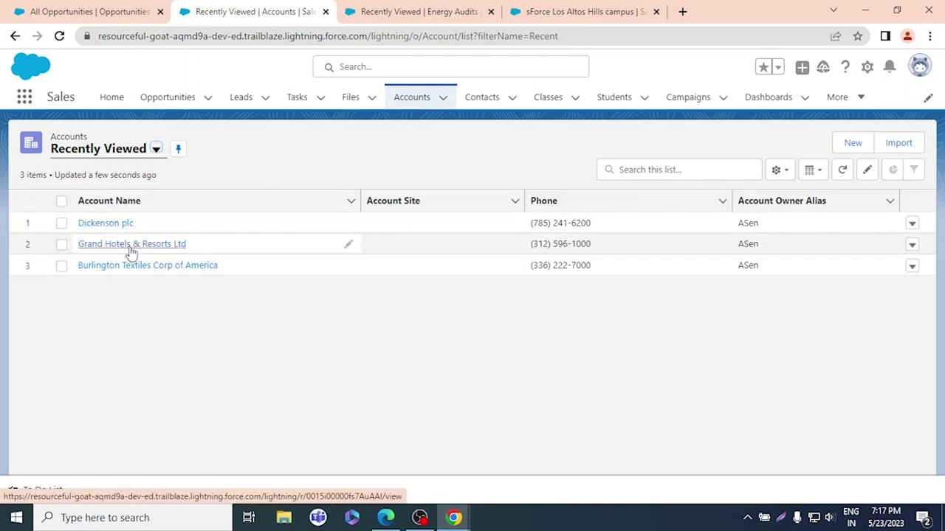
left_click(132, 267)
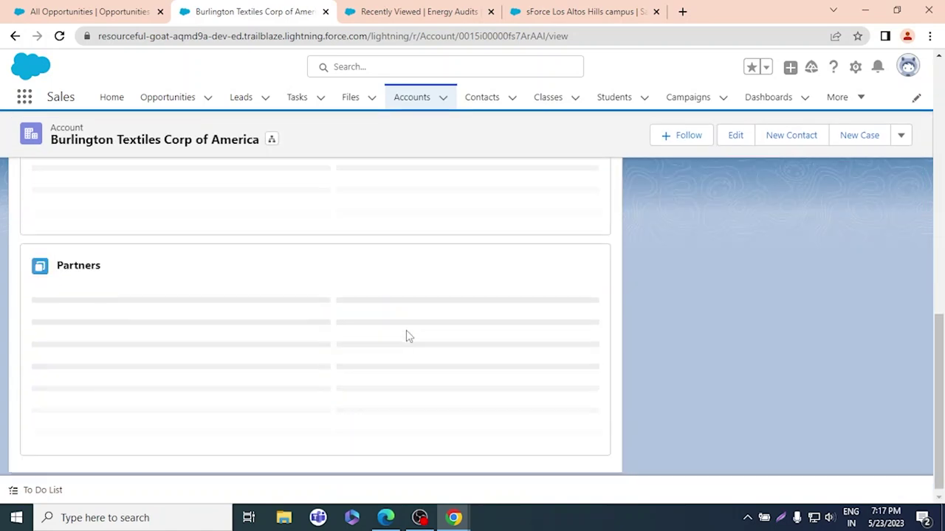
- Look through the account's related lists and its details, including the billing address fields
scroll(273, 357, "down", 6)
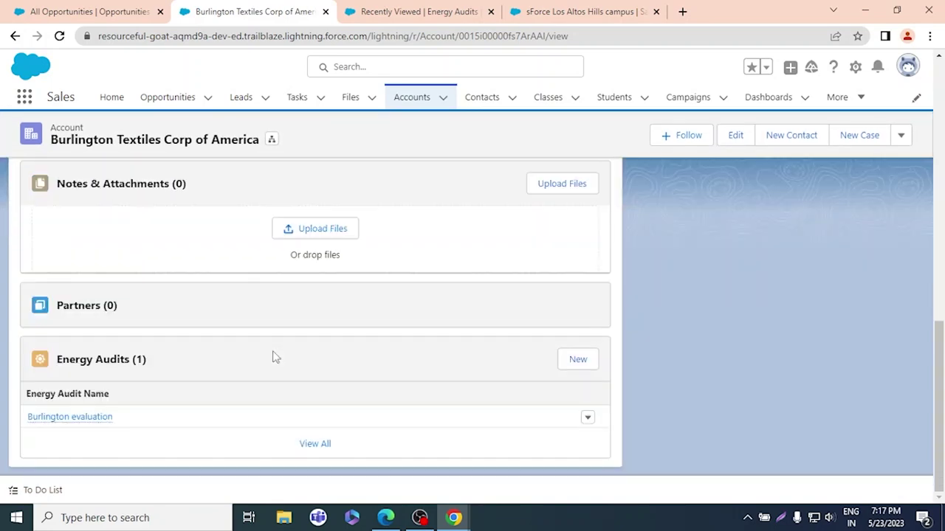
scroll(274, 356, "up", 6)
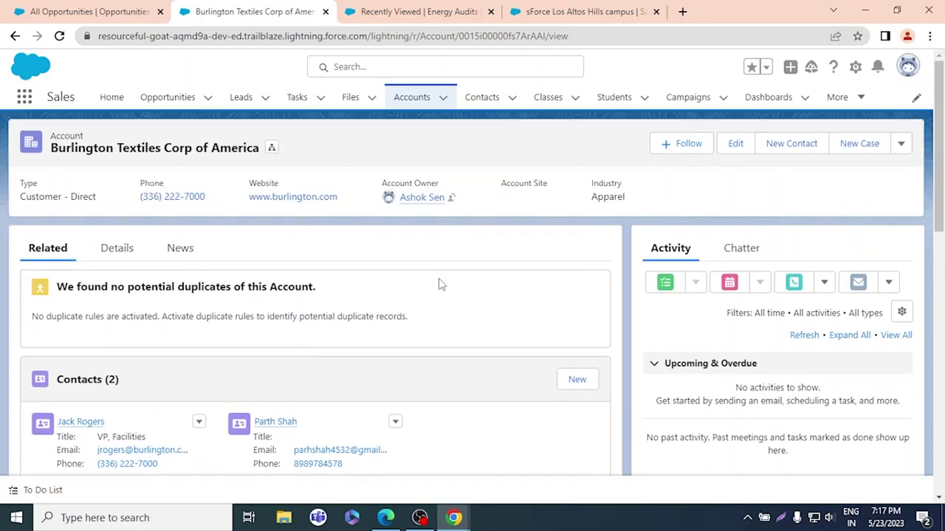
left_click(116, 248)
scroll(259, 308, "down", 5)
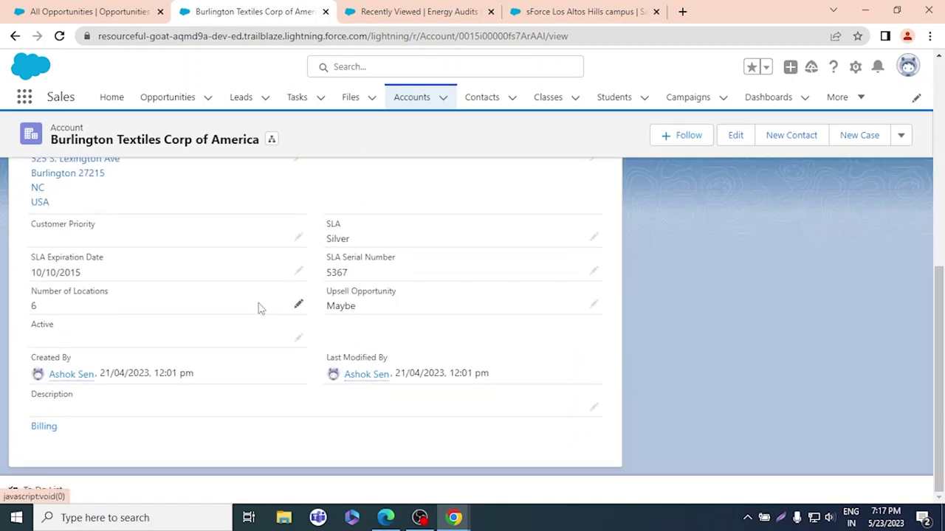
scroll(286, 383, "up", 4)
scroll(287, 382, "up", 2)
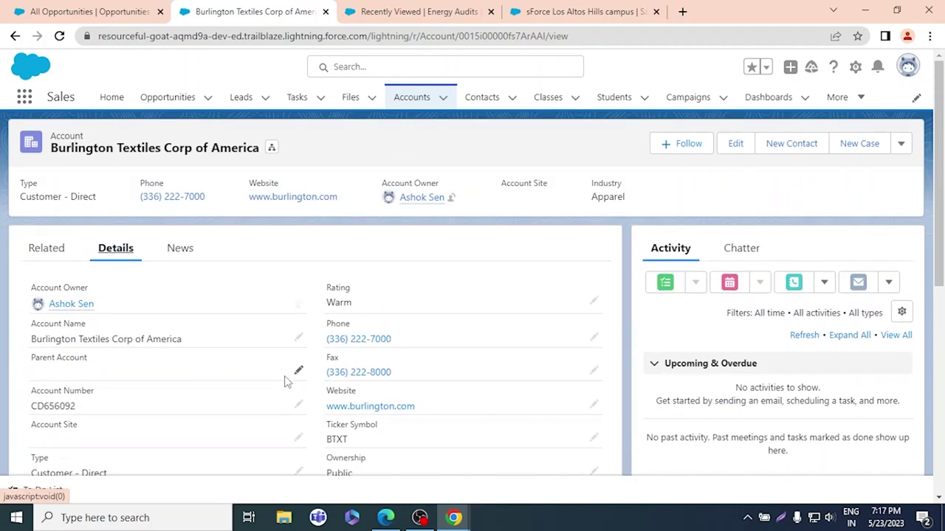
scroll(286, 382, "down", 6)
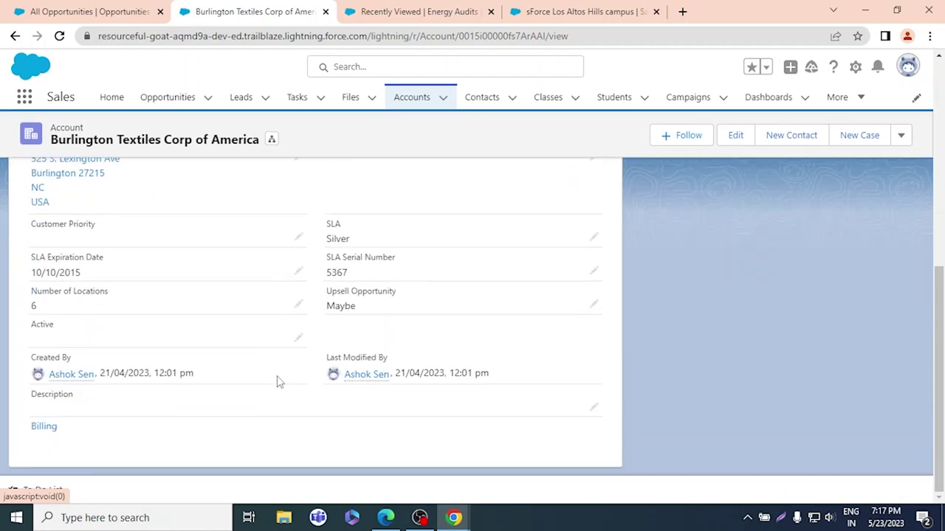
- Check the guide's test instructions, then run the Map Location action on the account and view the address in Google Maps
key("alt+Tab")
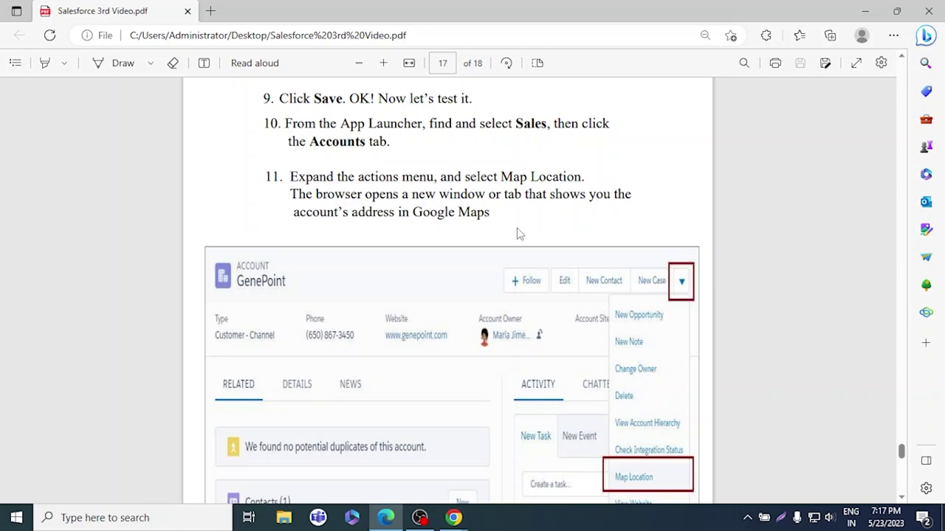
key("alt+Tab")
scroll(690, 292, "up", 6)
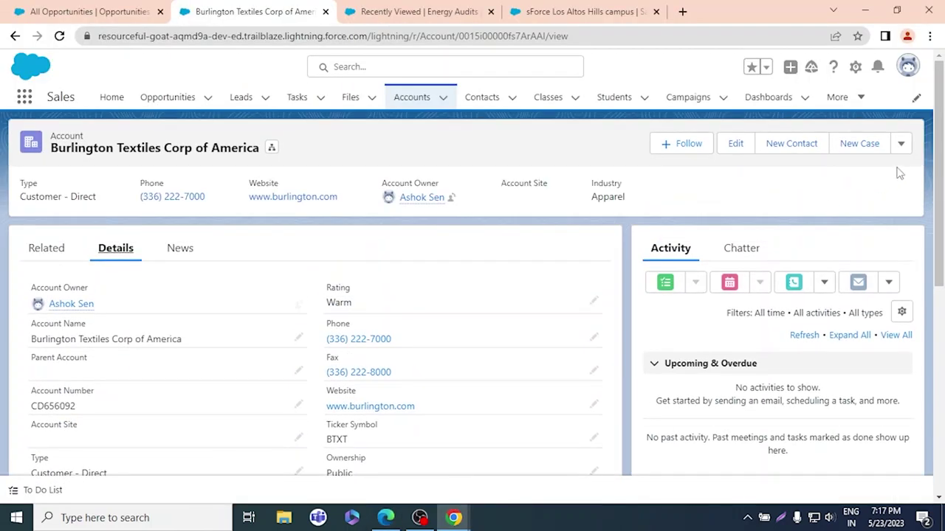
left_click(902, 143)
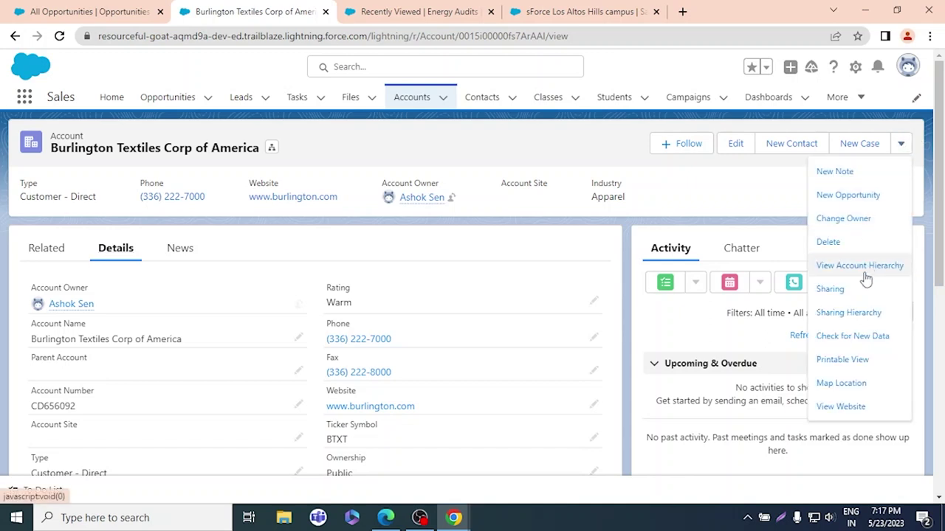
left_click(847, 391)
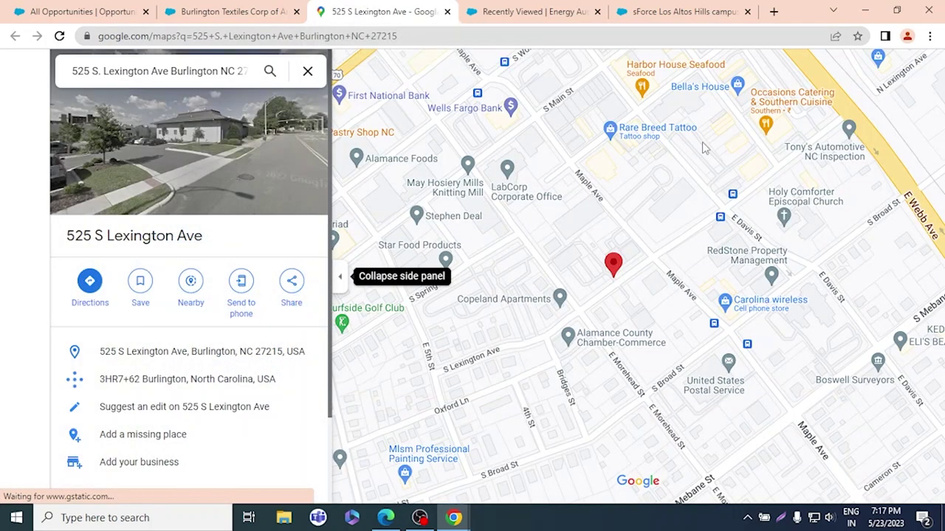
left_click(227, 11)
left_click(367, 12)
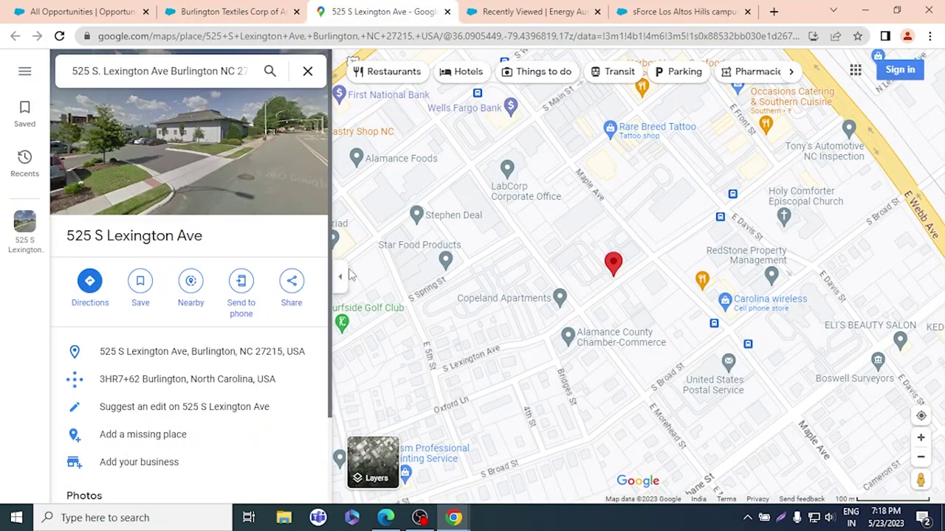
- Check the rest of the guide's Map Location section and close the Google Maps page to return to the account
key("alt+Tab")
scroll(367, 223, "down", 10)
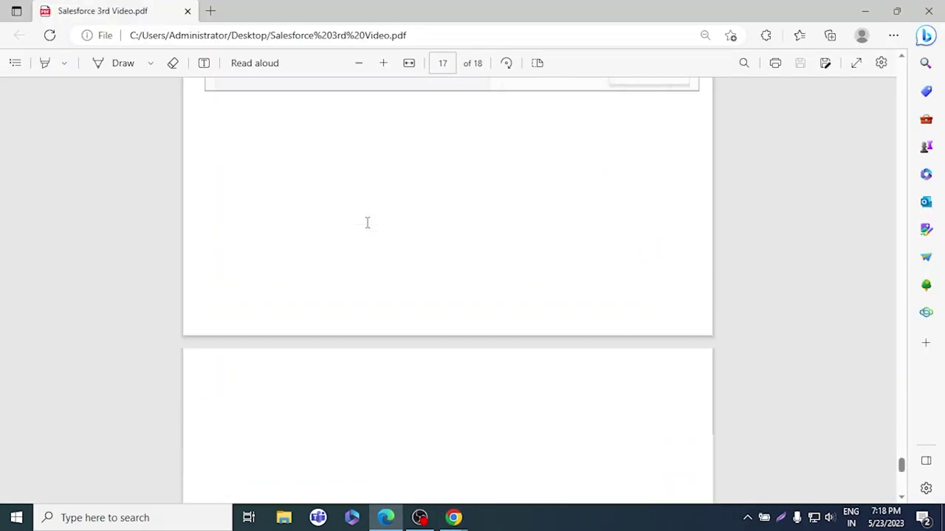
scroll(367, 223, "up", 6)
key("alt+Tab")
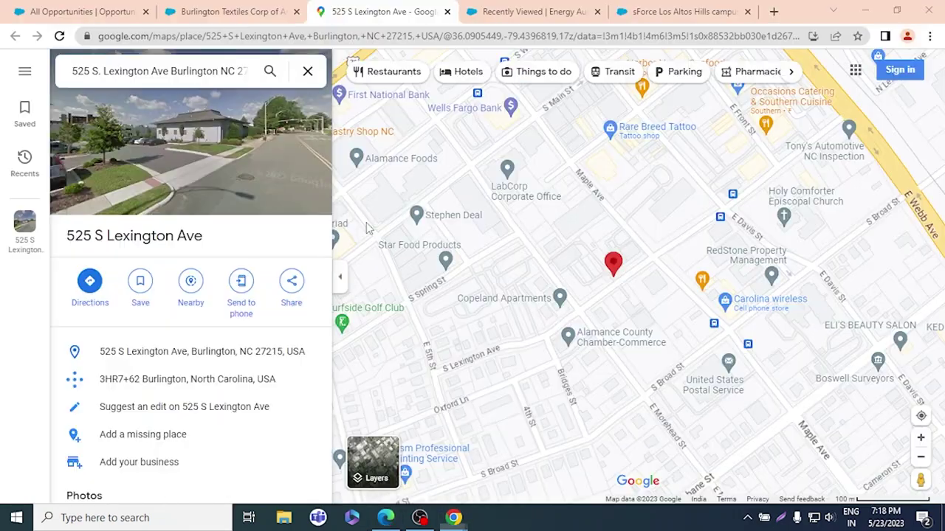
middle_click(389, 18)
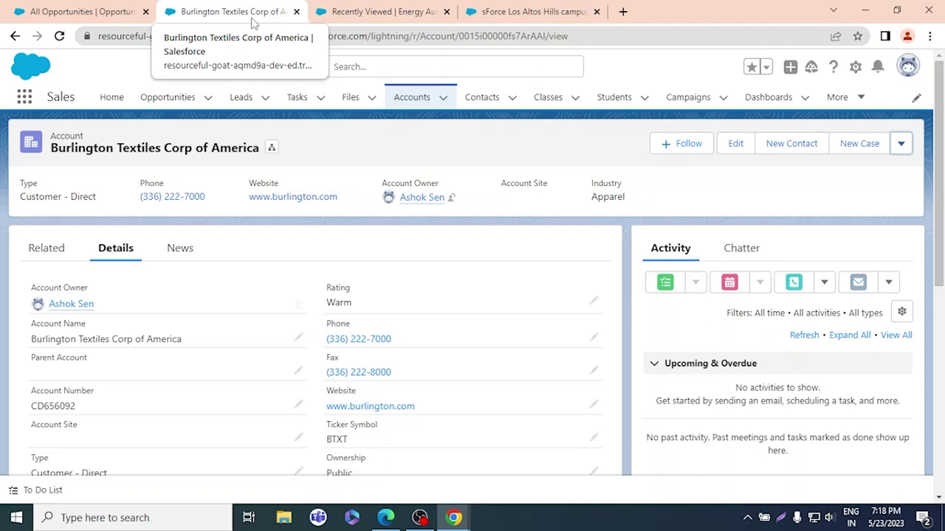
- Review the guide's page layout and custom button sections, then return to the account record in Salesforce
key("alt+Tab")
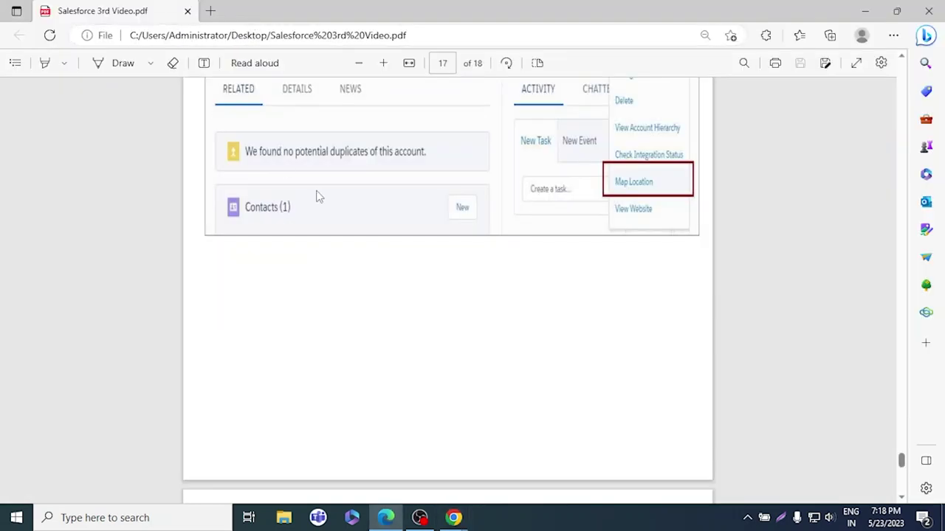
scroll(388, 210, "up", 10)
scroll(388, 211, "up", 15)
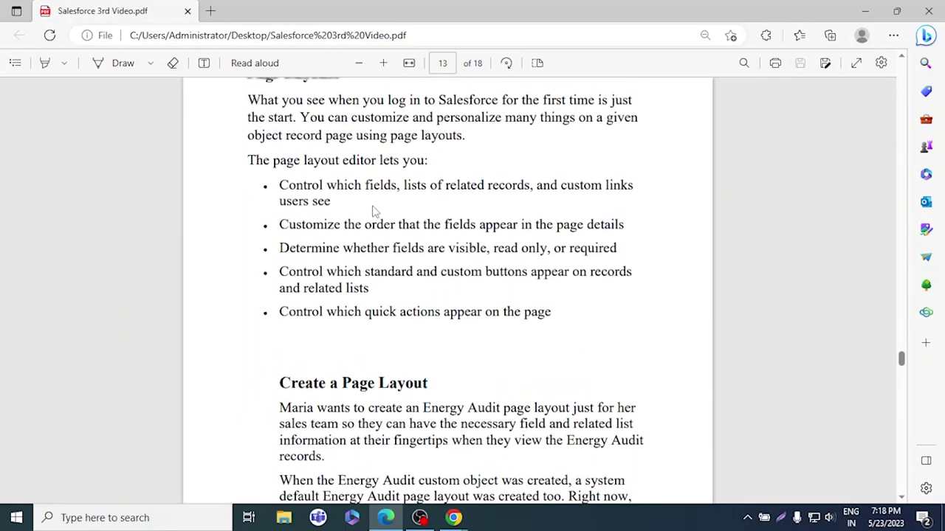
scroll(510, 251, "down", 15)
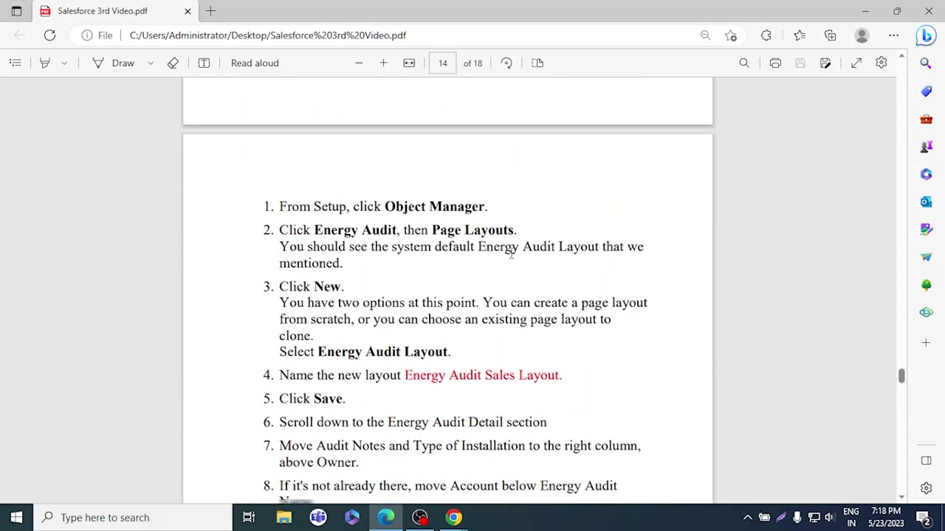
scroll(511, 253, "down", 5)
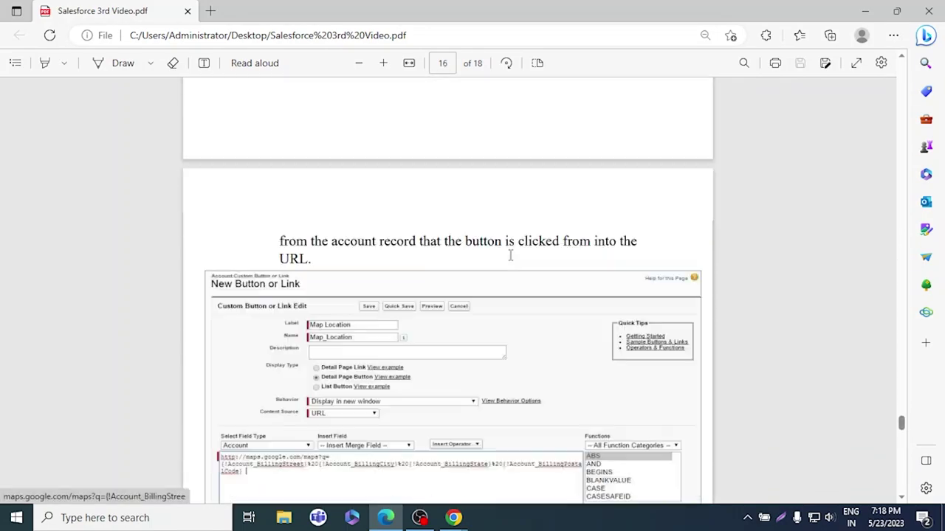
scroll(510, 255, "up", 8)
key("alt+Tab")
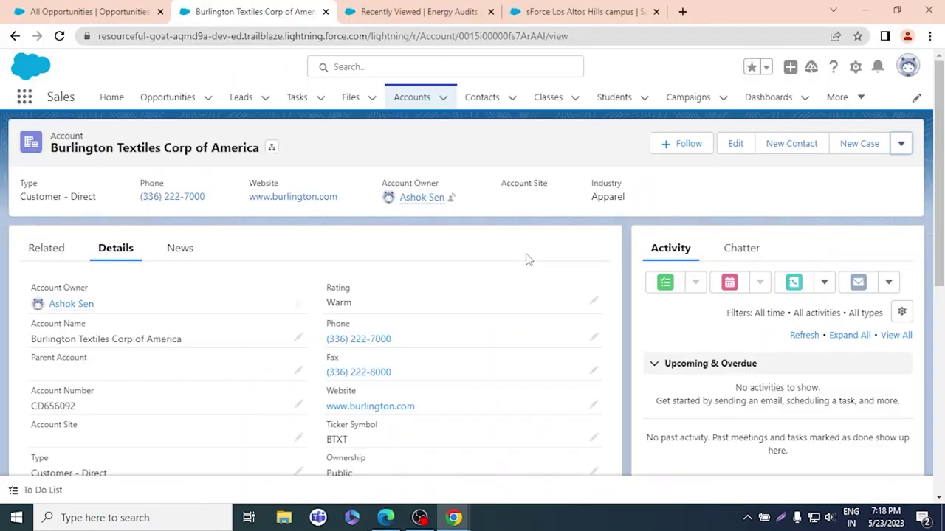